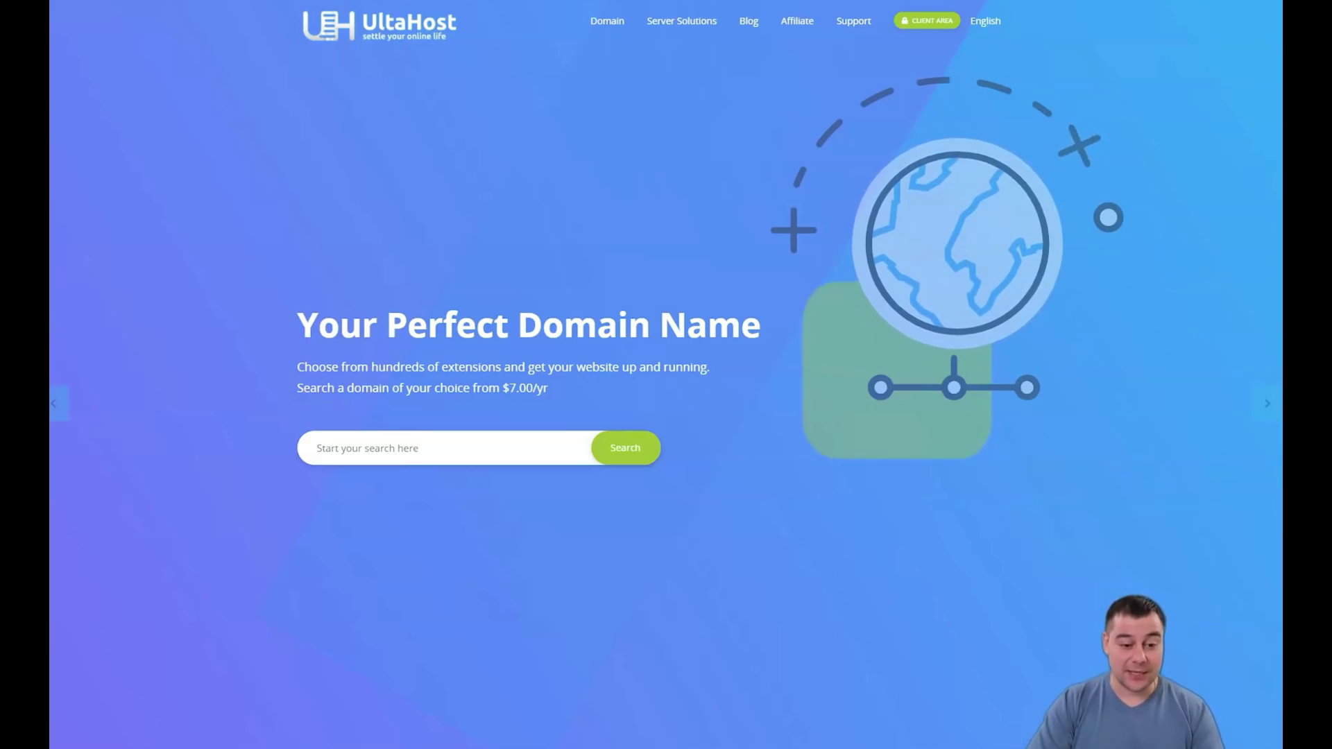
scroll(666, 416, down, 2)
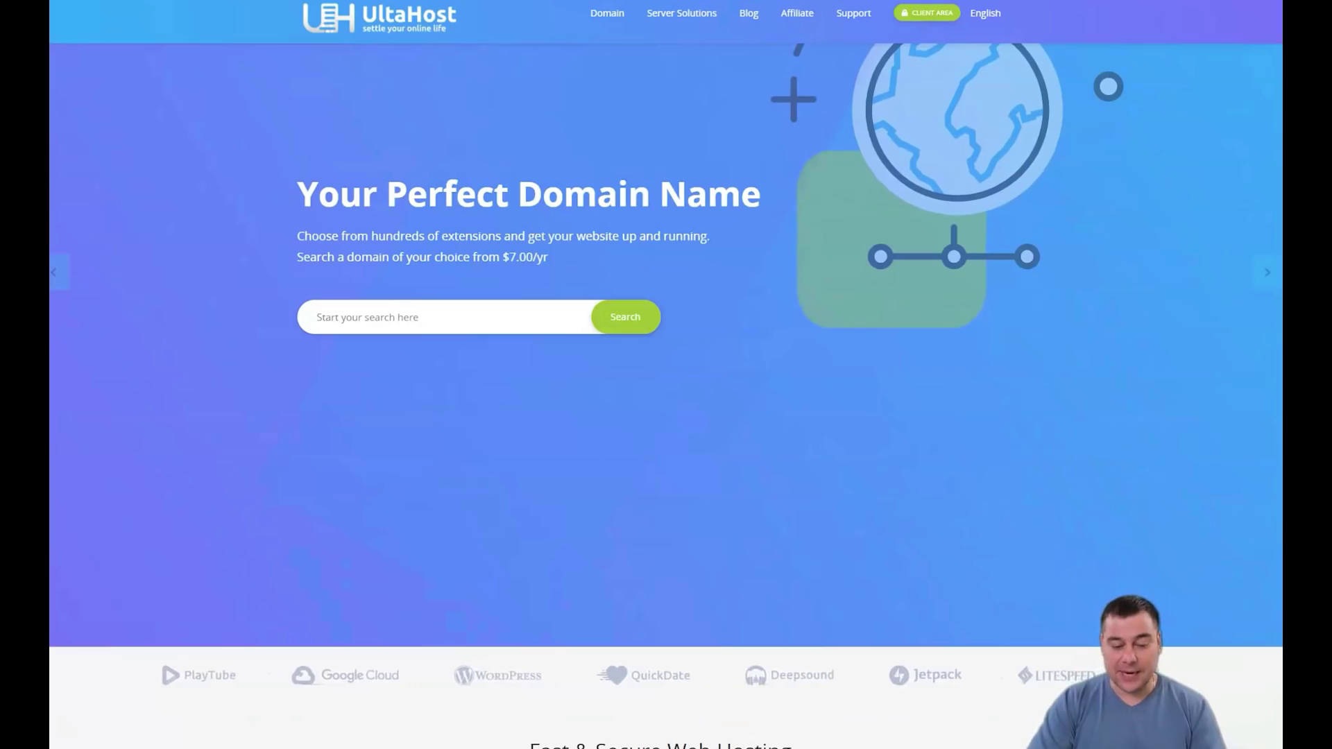
scroll(665, 416, down, 1)
scroll(666, 416, down, 1)
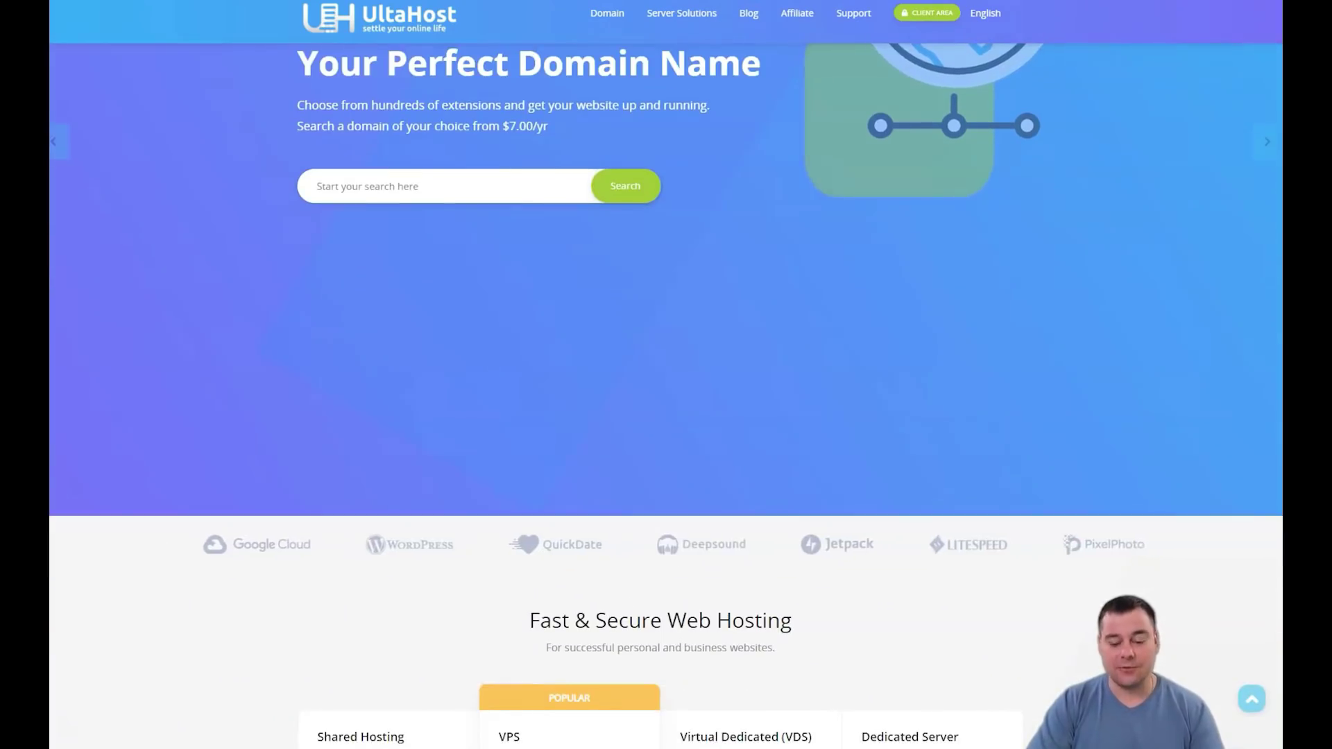
scroll(667, 416, down, 1)
scroll(666, 417, down, 1)
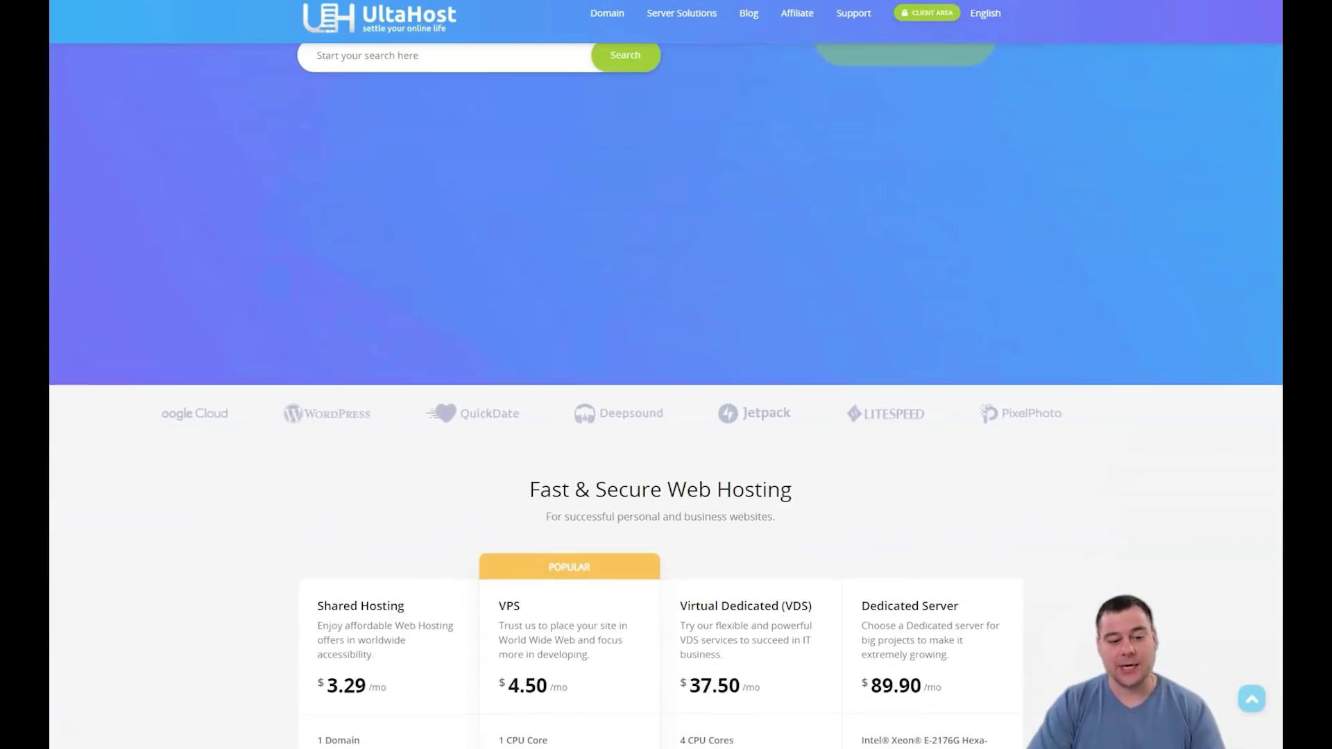
scroll(666, 416, down, 1)
scroll(666, 416, down, 1)
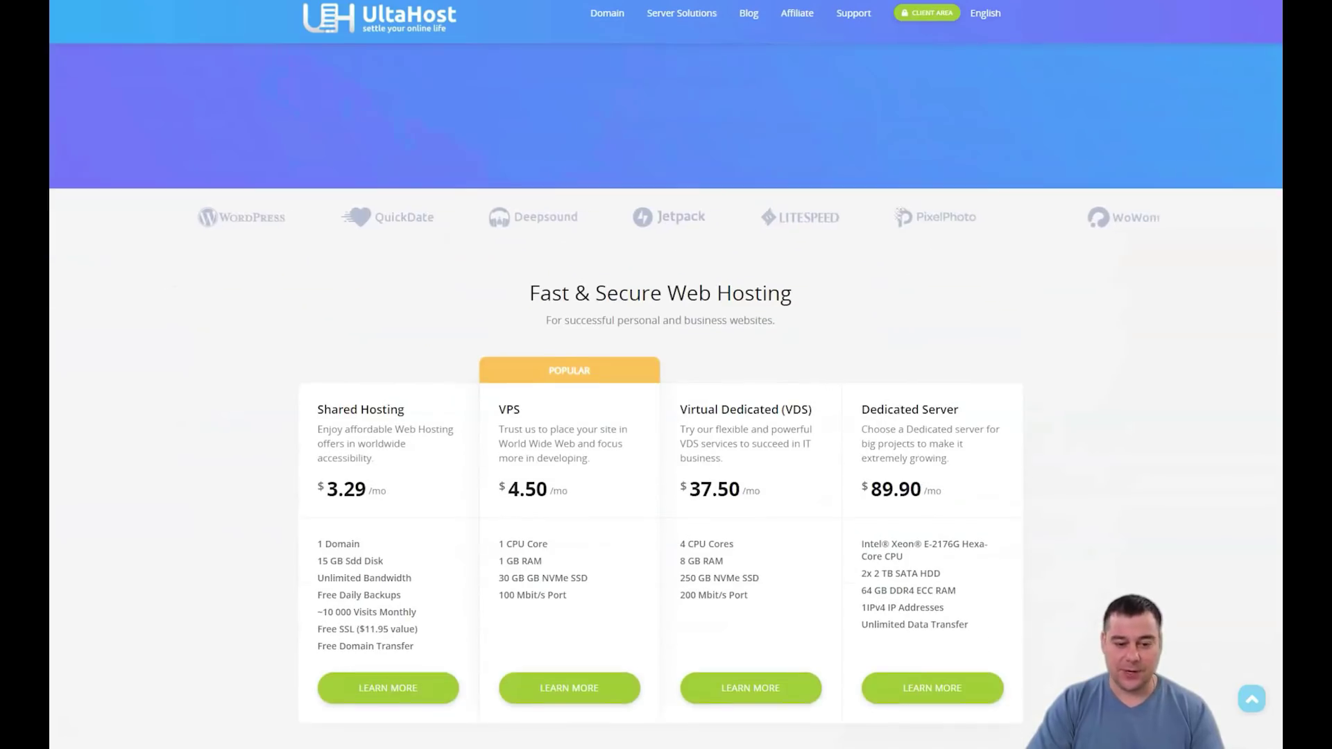
scroll(666, 417, down, 1)
scroll(667, 416, down, 1)
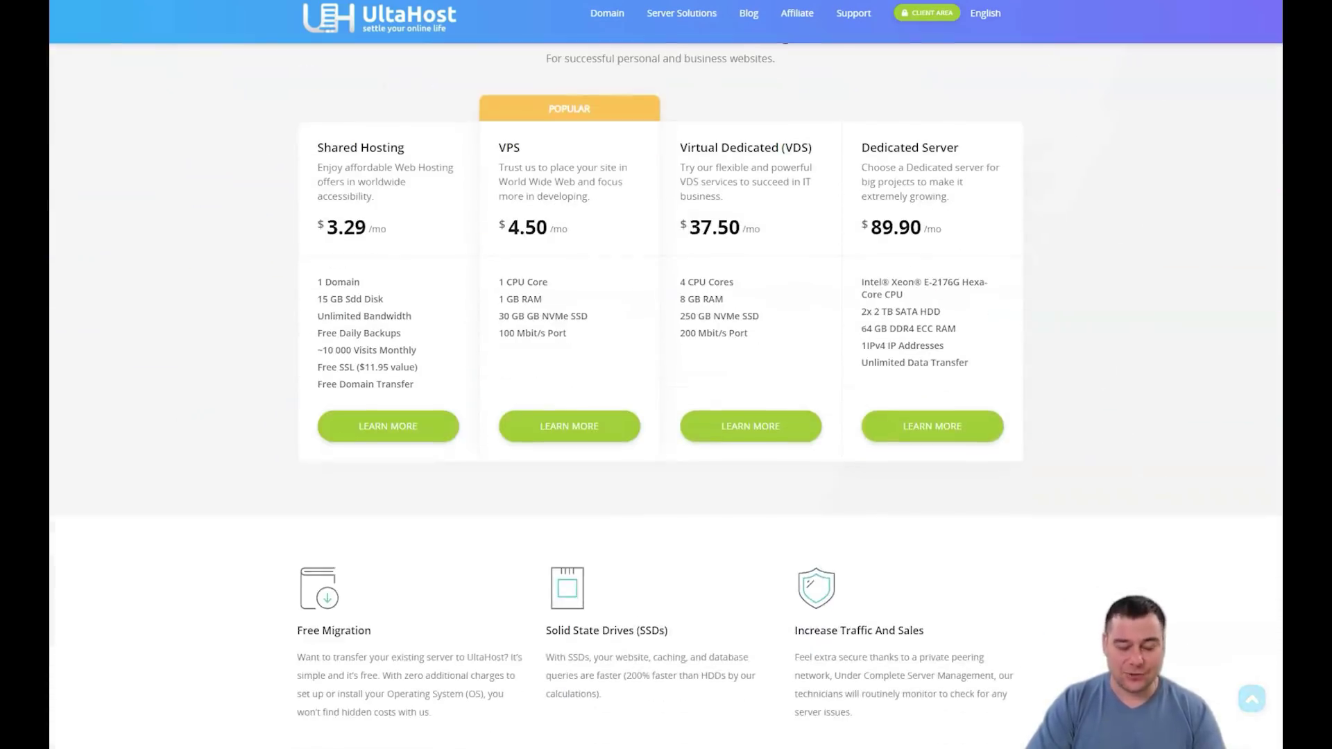
scroll(666, 416, down, 1)
scroll(666, 417, down, 1)
scroll(666, 416, down, 1)
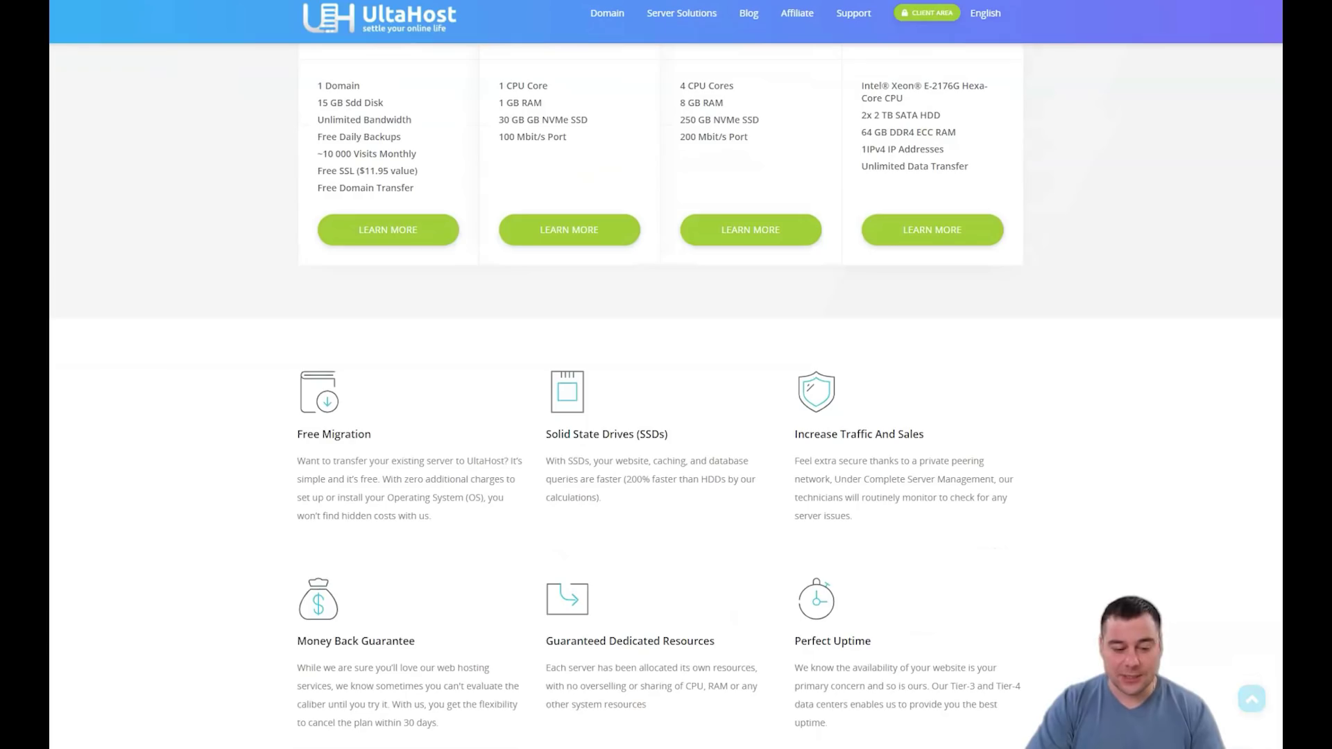
scroll(665, 416, down, 1)
scroll(666, 416, down, 1)
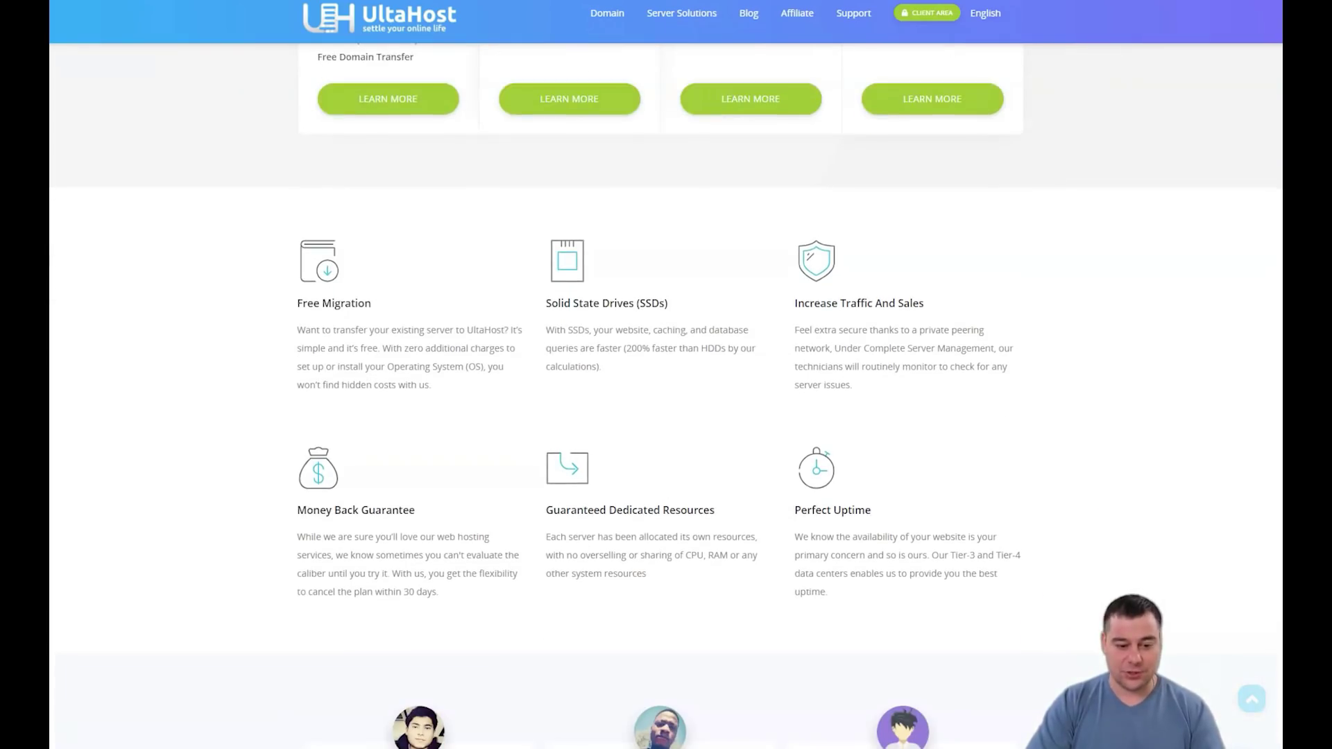
scroll(666, 416, down, 1)
scroll(666, 417, down, 1)
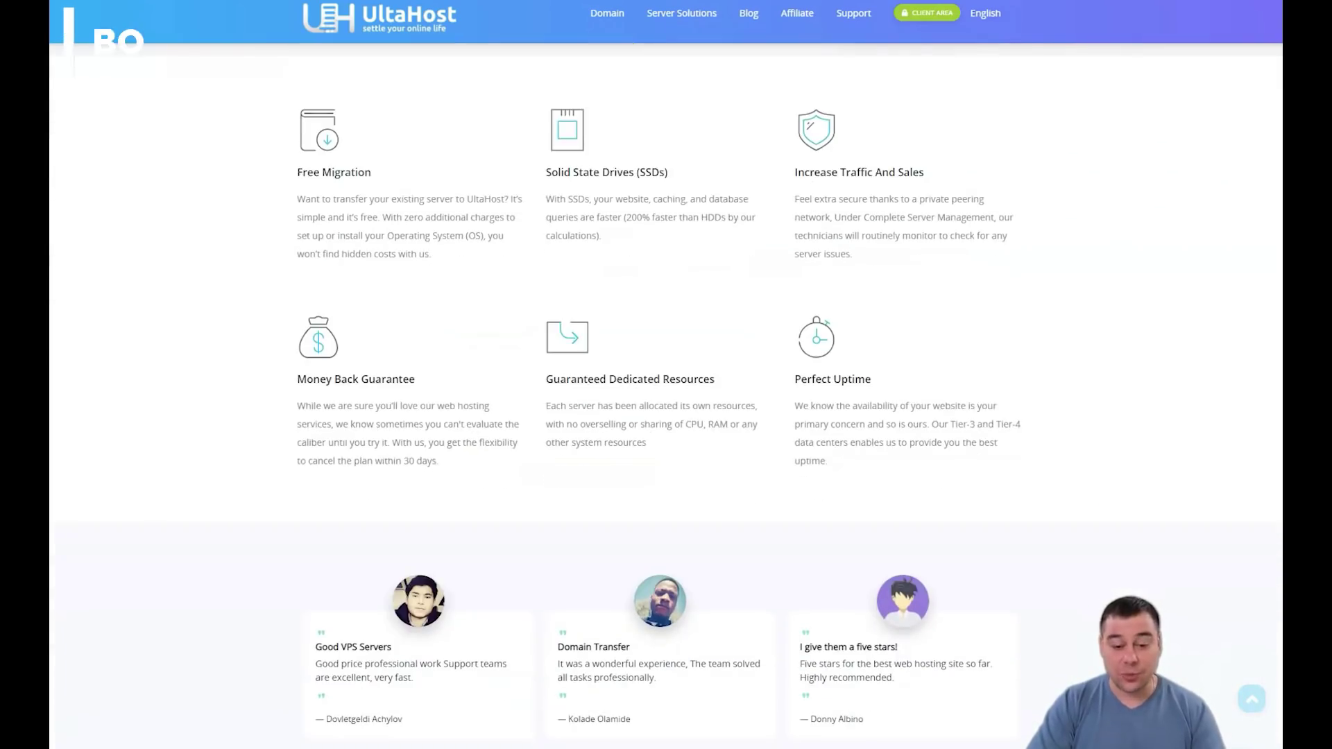
scroll(665, 416, down, 2)
scroll(666, 416, down, 1)
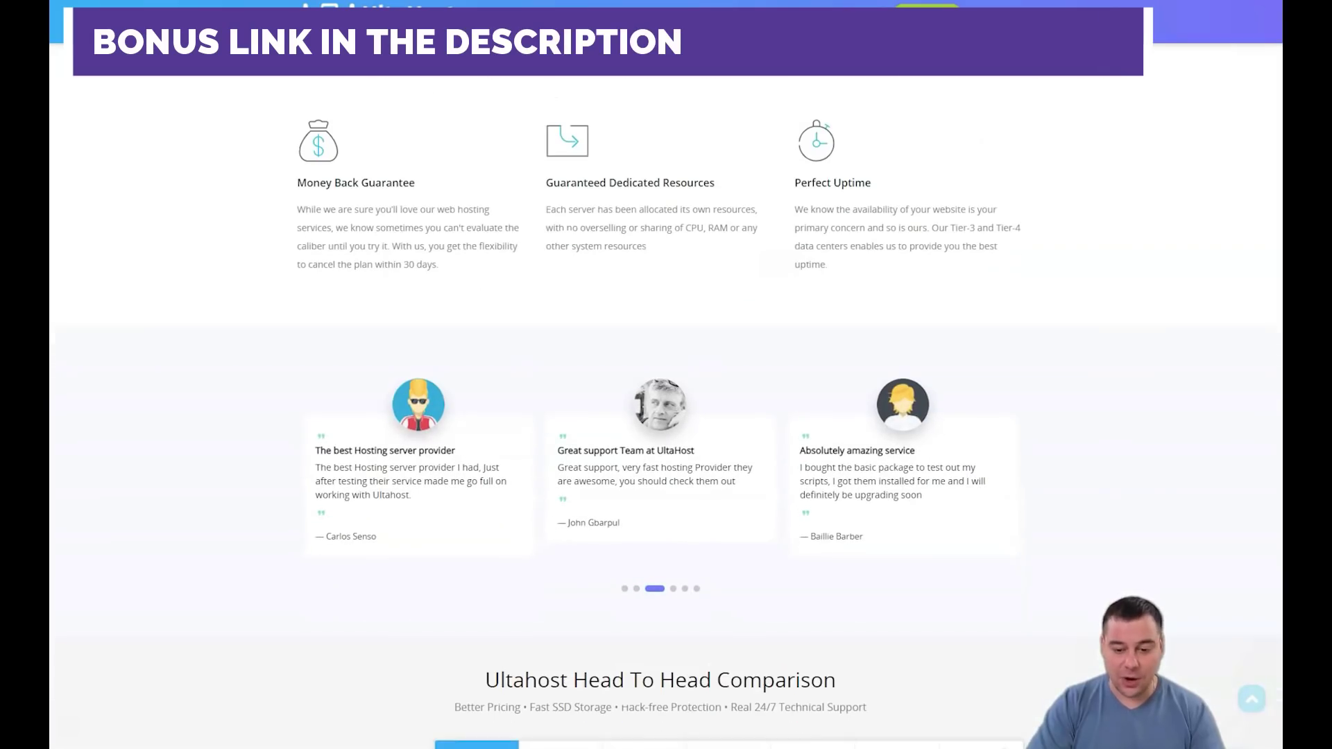
scroll(666, 417, down, 1)
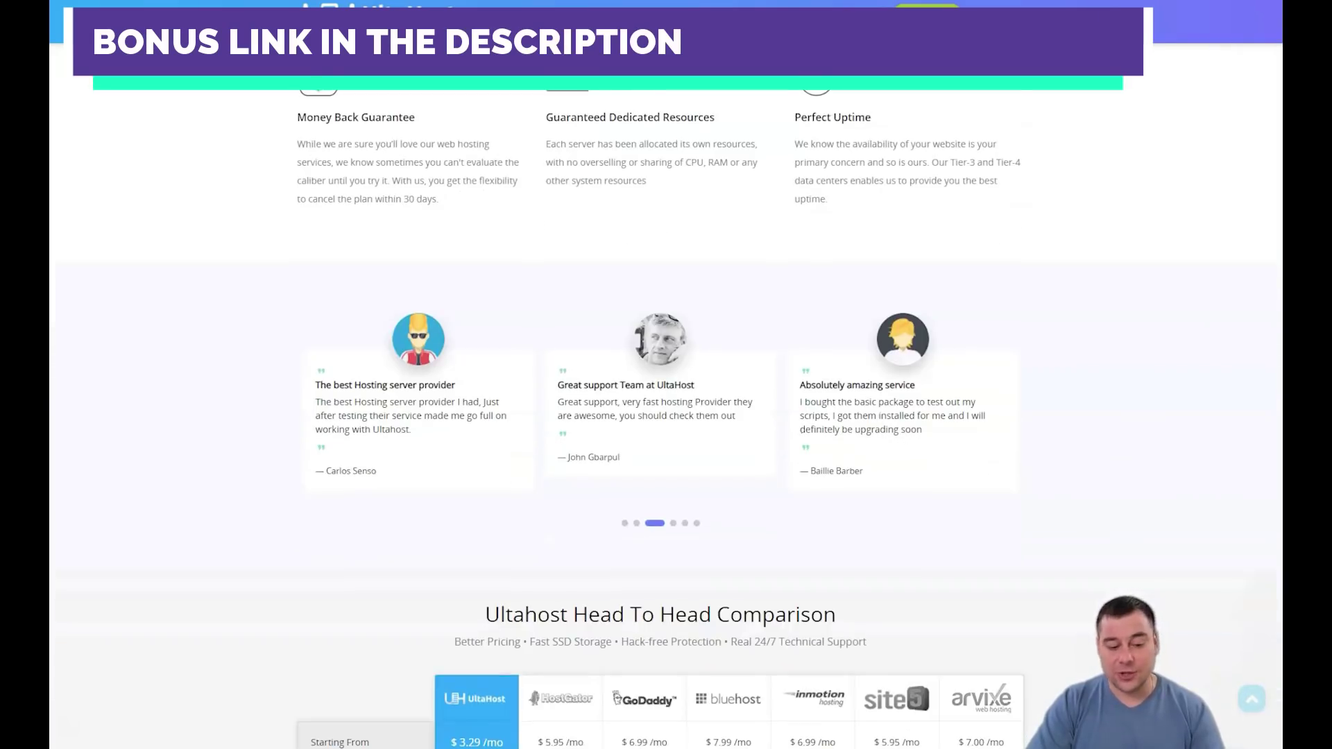
scroll(666, 416, down, 1)
scroll(666, 417, down, 1)
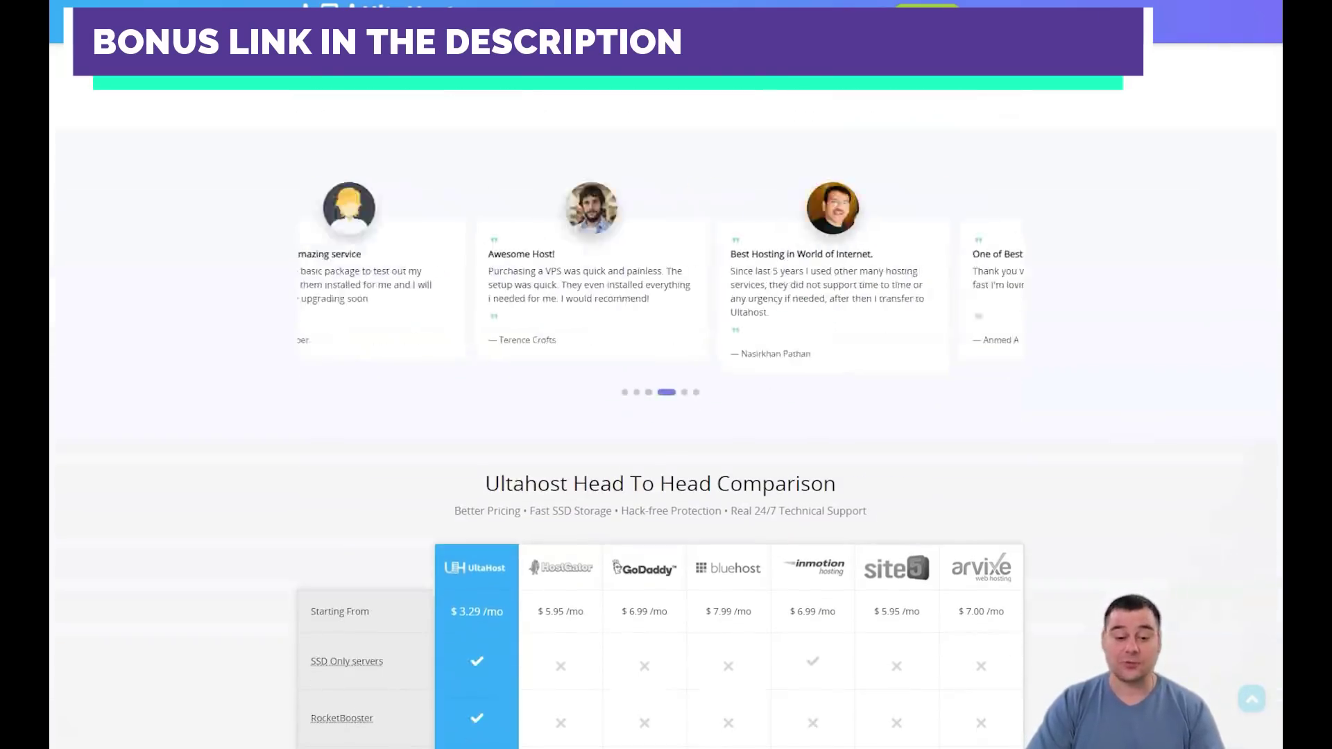
scroll(666, 416, down, 1)
scroll(666, 417, down, 1)
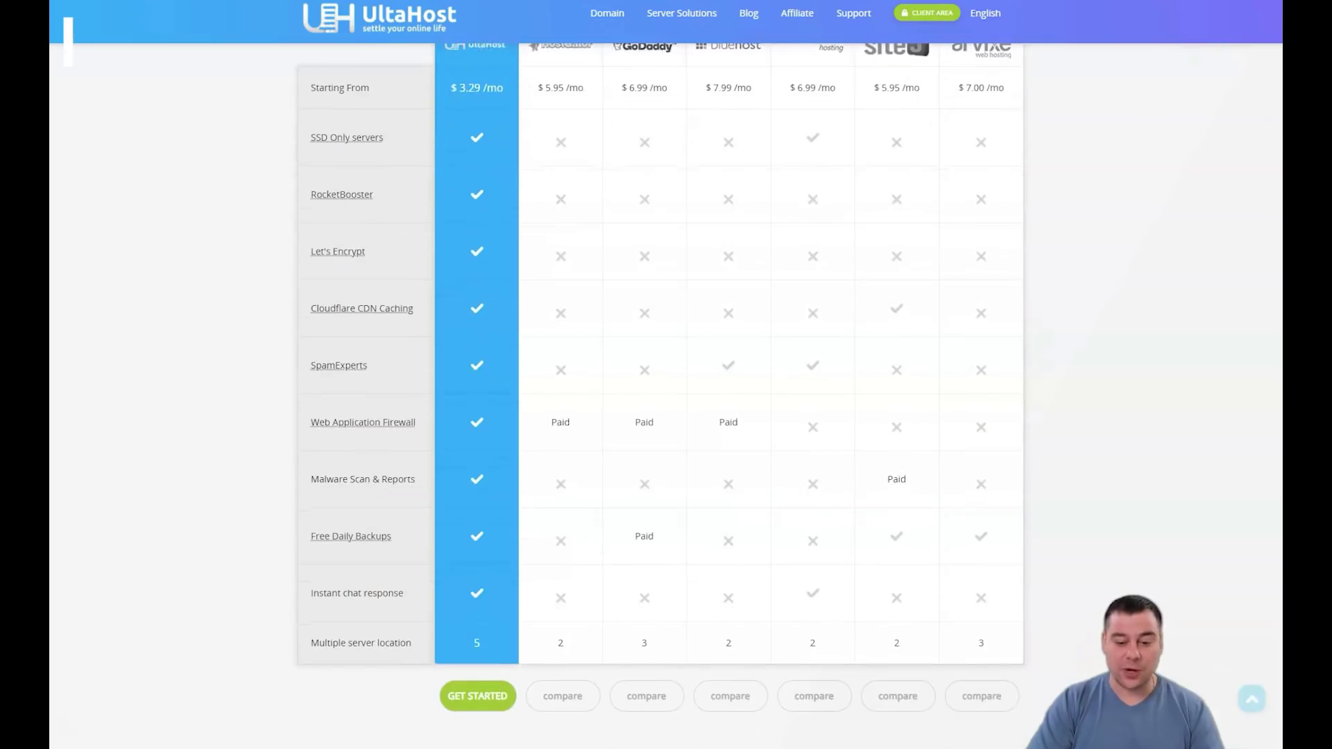
scroll(666, 416, down, 1)
scroll(666, 416, down, 1)
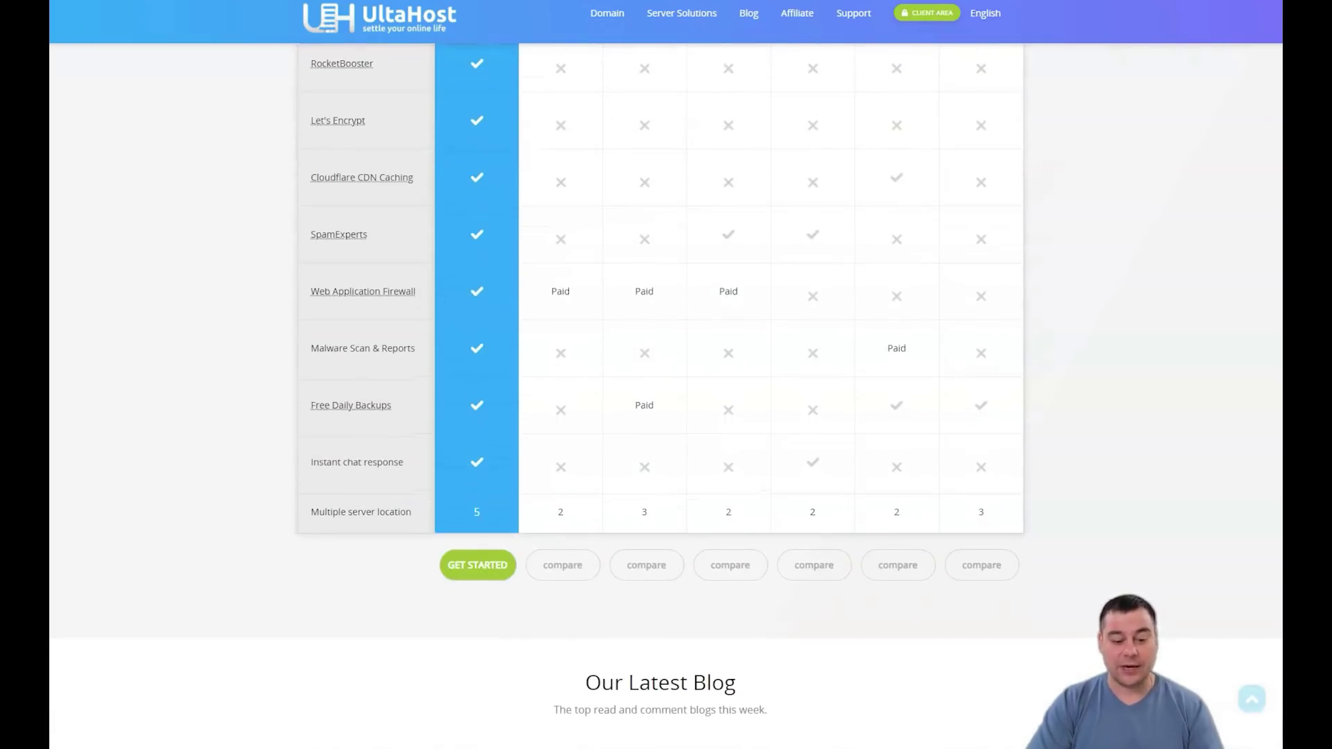
scroll(667, 416, down, 1)
scroll(665, 416, down, 1)
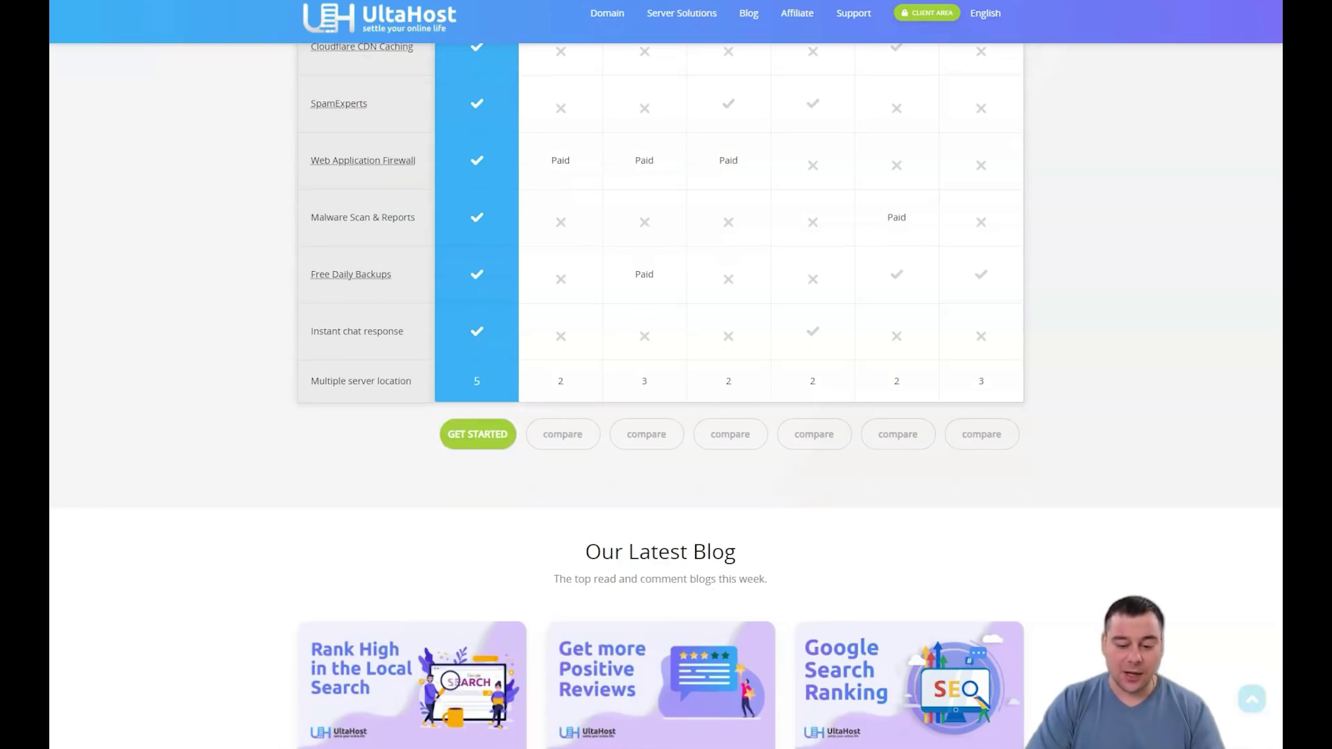
scroll(666, 416, down, 1)
scroll(666, 416, down, 1)
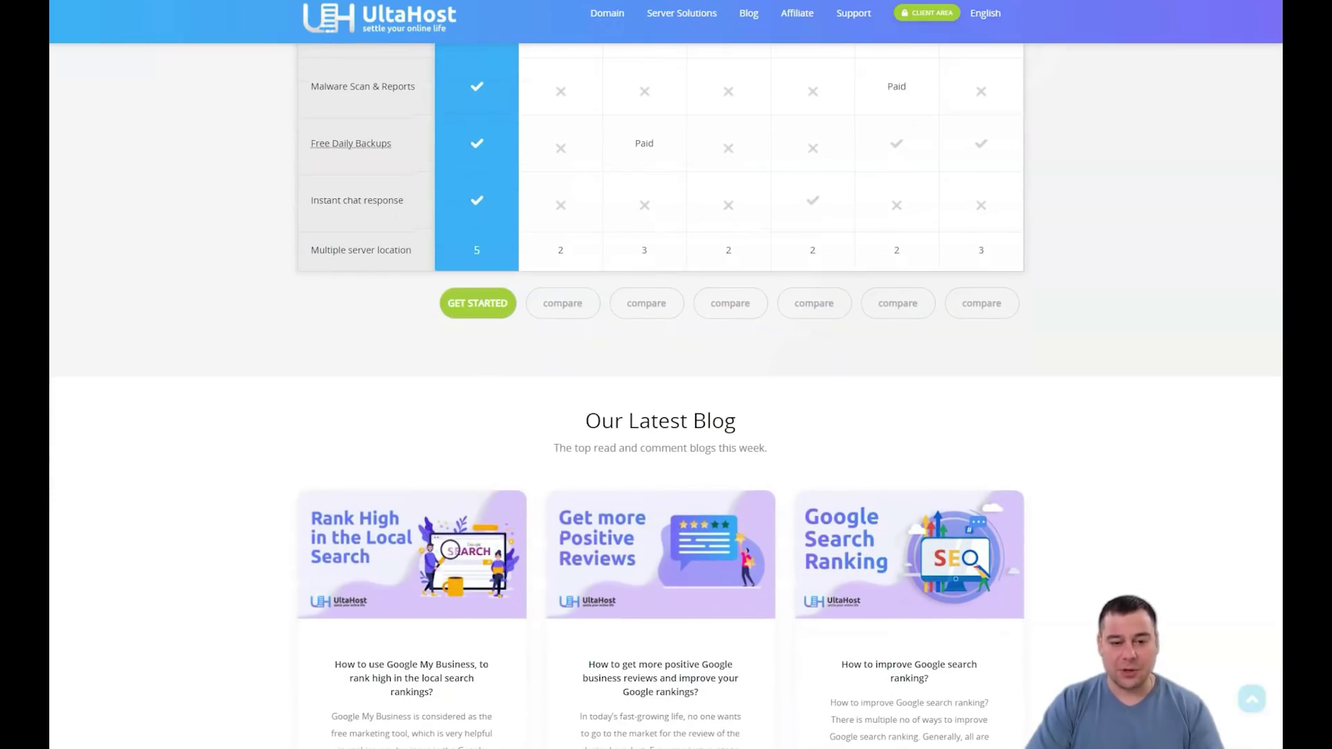
scroll(666, 416, down, 1)
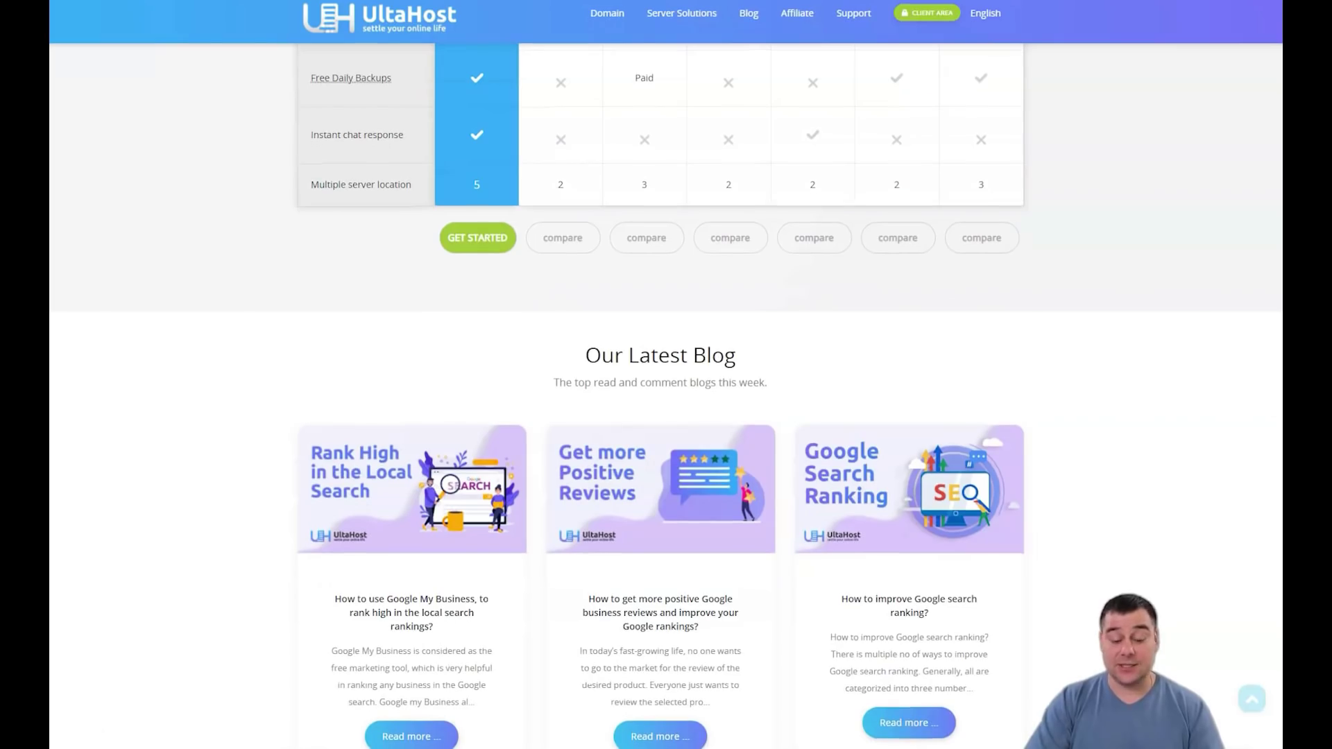
scroll(666, 416, down, 1)
scroll(667, 416, down, 1)
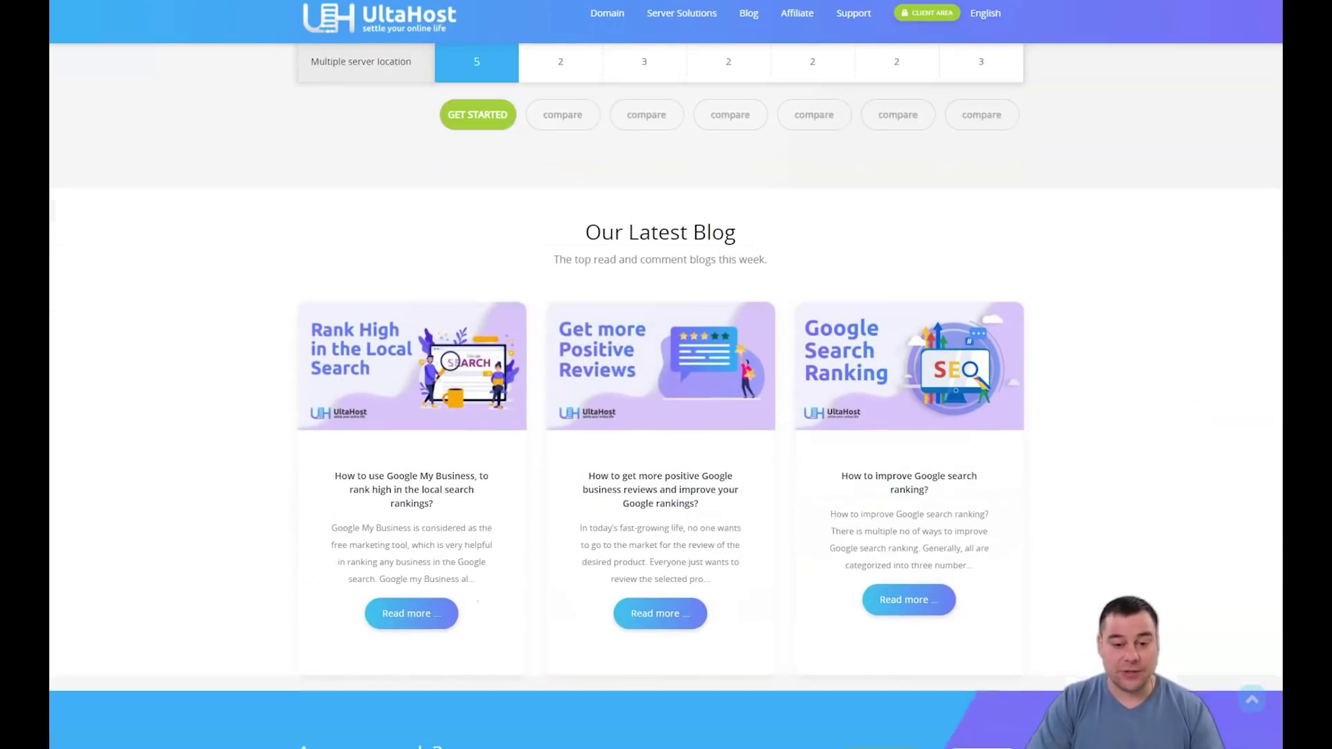
scroll(666, 416, down, 1)
scroll(665, 416, down, 1)
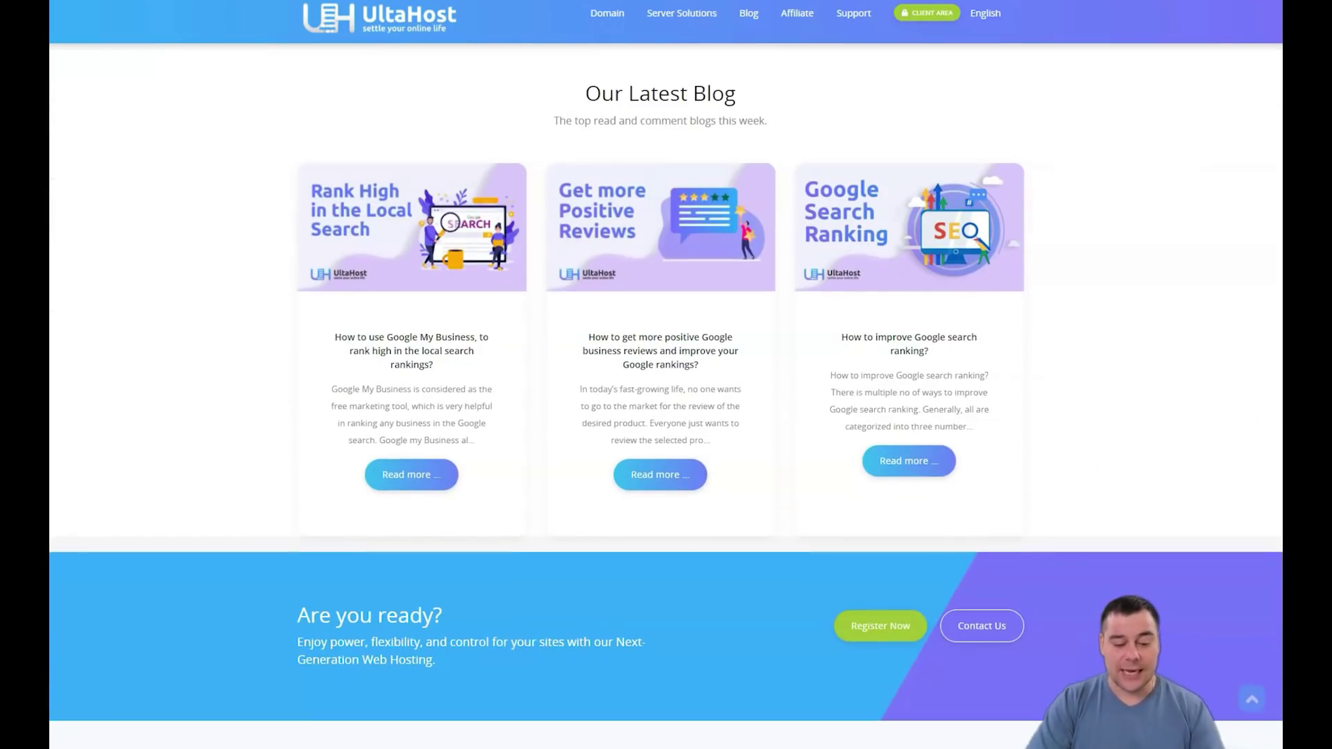
scroll(666, 416, down, 1)
scroll(666, 416, down, 1)
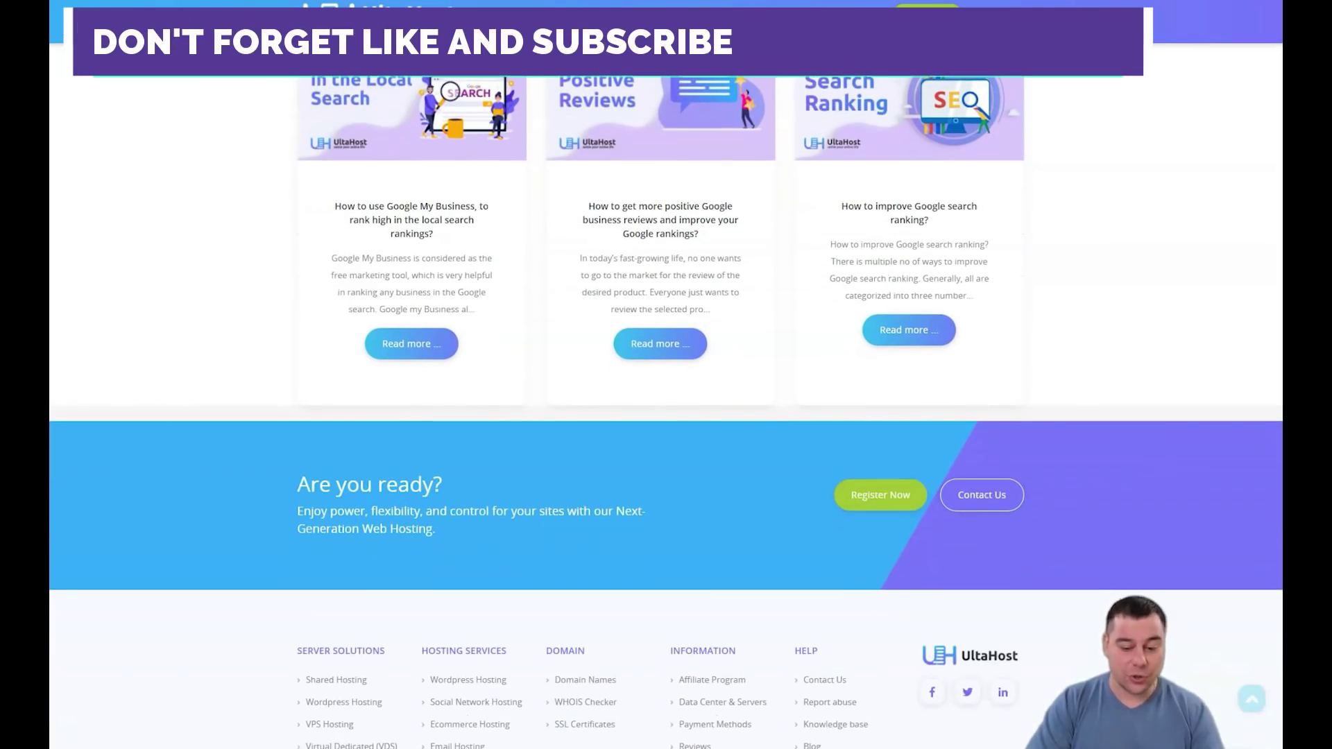
scroll(666, 416, down, 2)
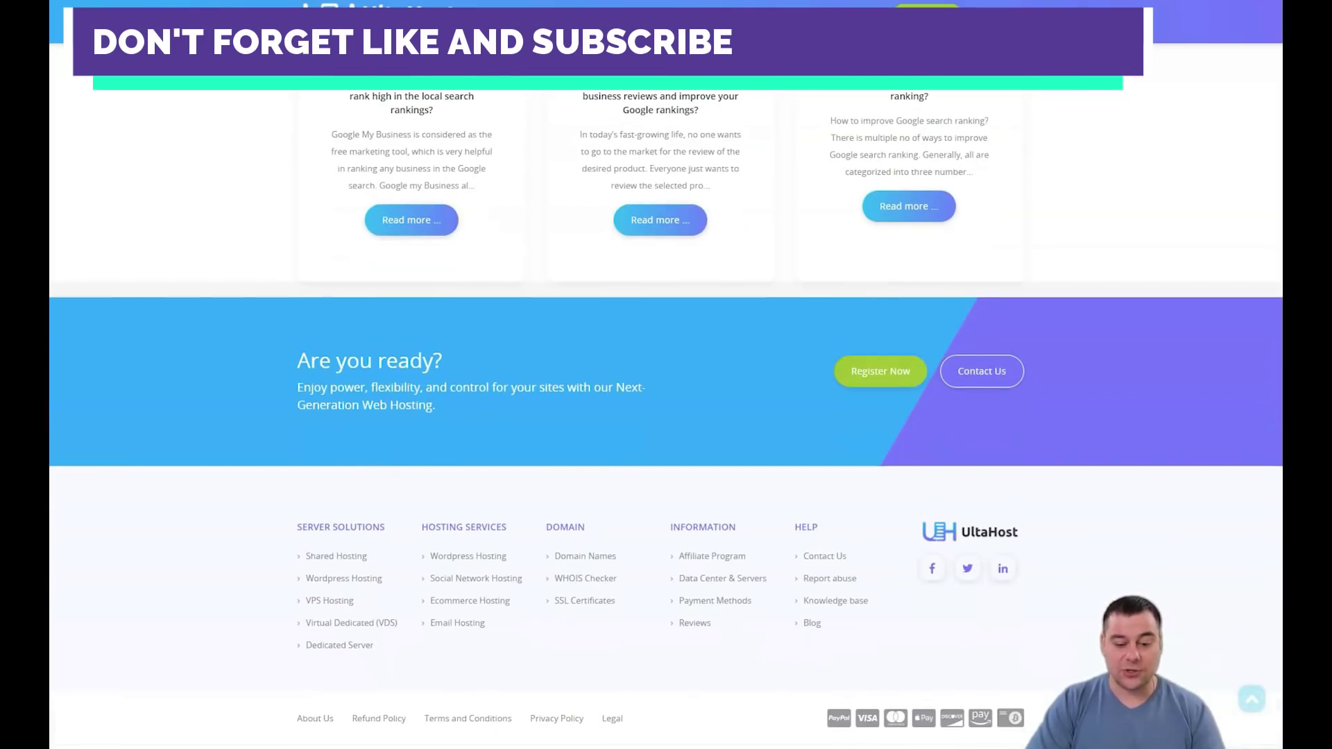
scroll(666, 416, up, 2)
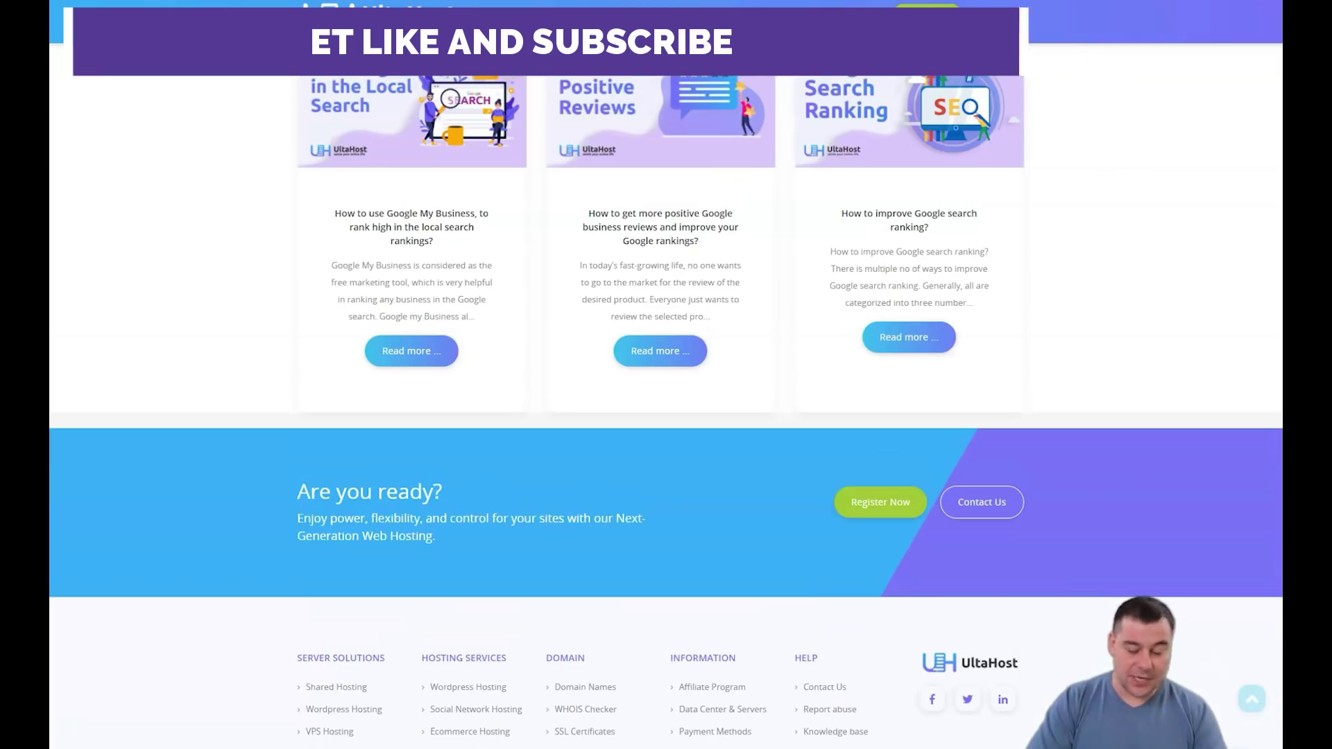
scroll(667, 416, up, 5)
scroll(665, 417, up, 5)
scroll(666, 416, up, 10)
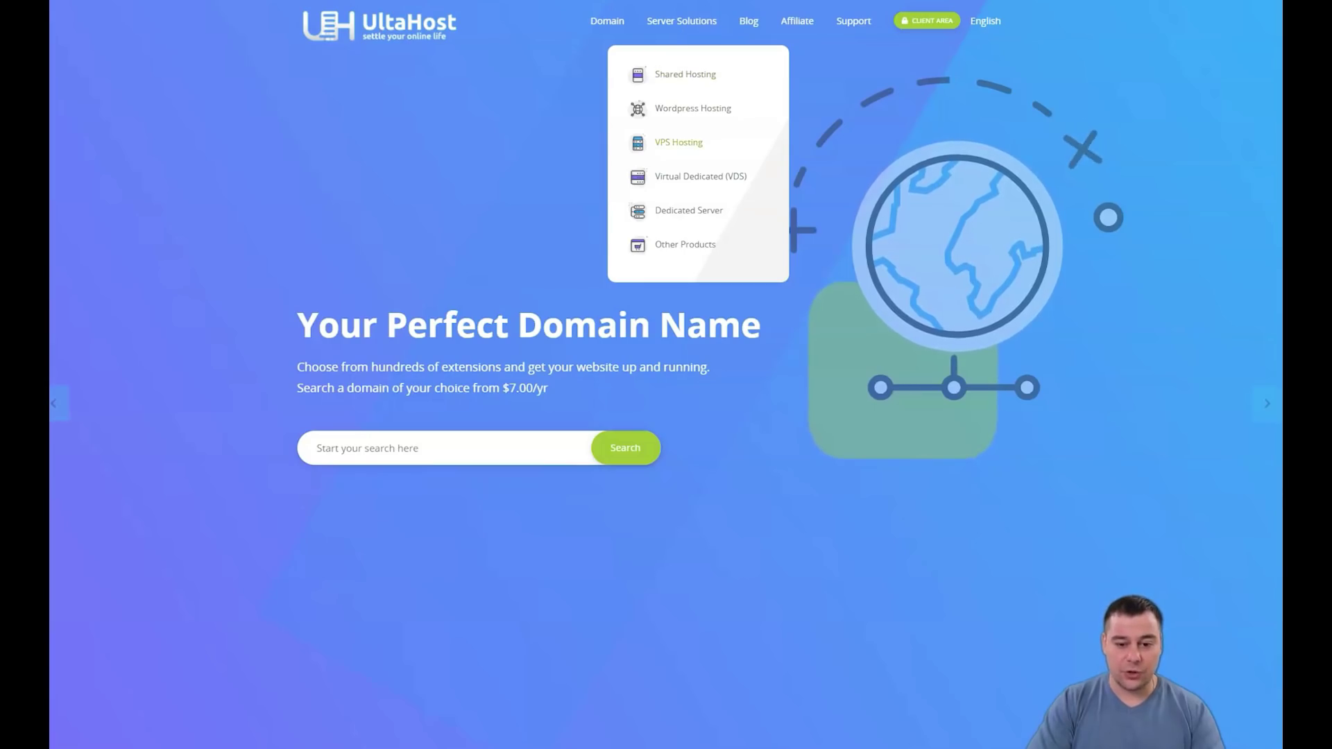
Open UltaHost's VPS Hosting plans page to review its features and FAQs.
click(678, 143)
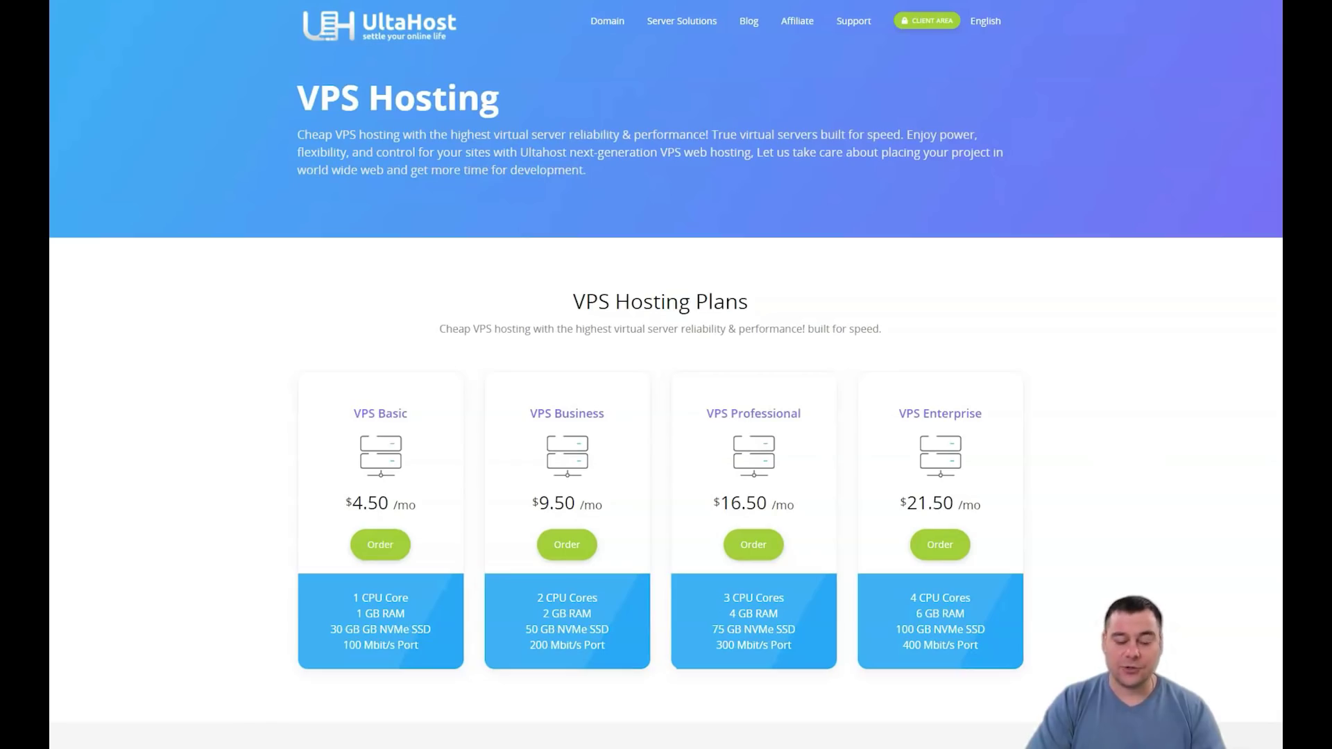
scroll(666, 417, down, 2)
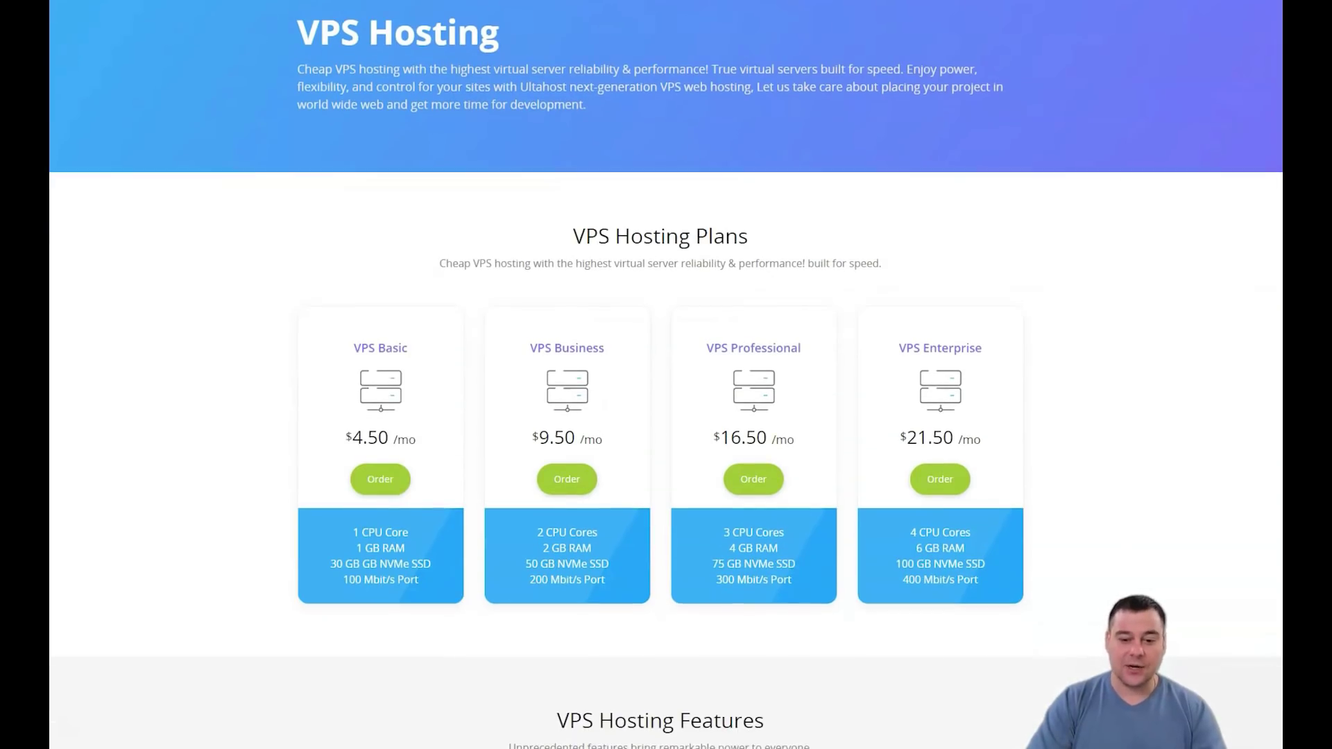
scroll(666, 416, down, 2)
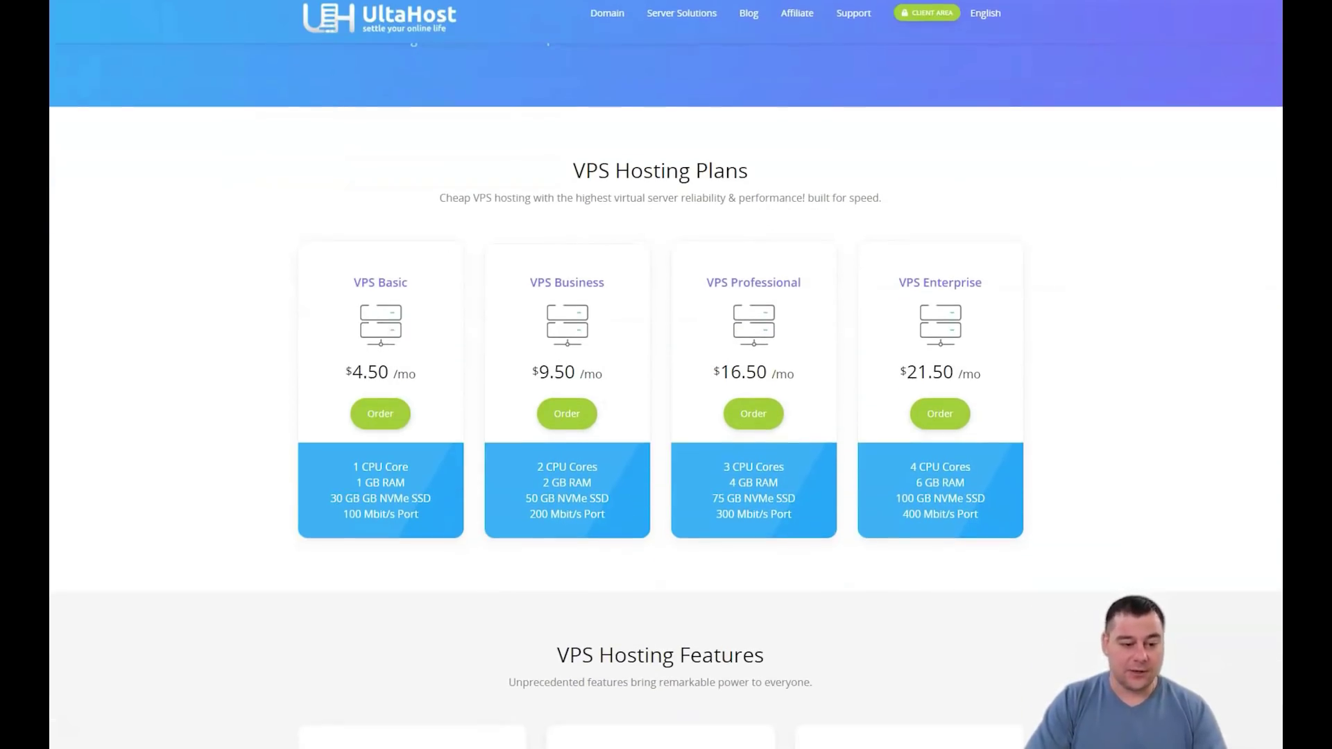
scroll(666, 416, down, 2)
scroll(665, 416, down, 2)
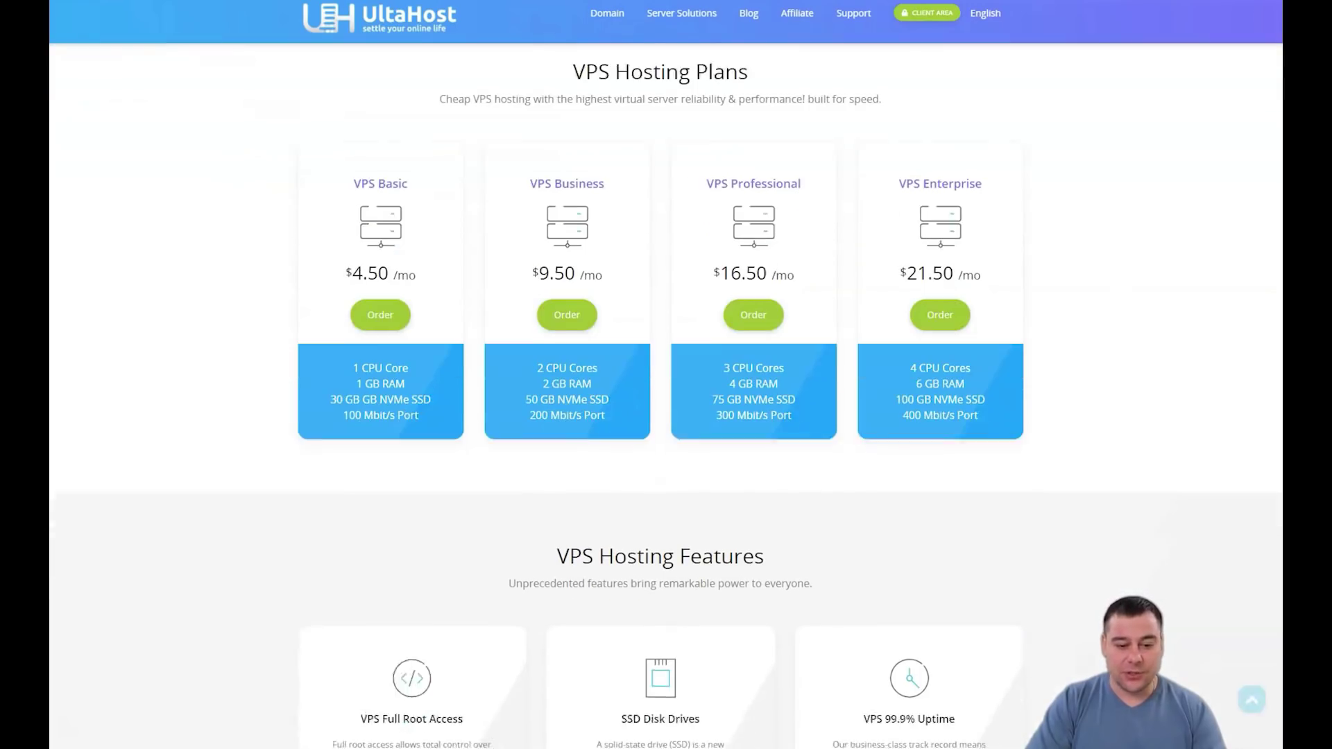
scroll(666, 417, down, 2)
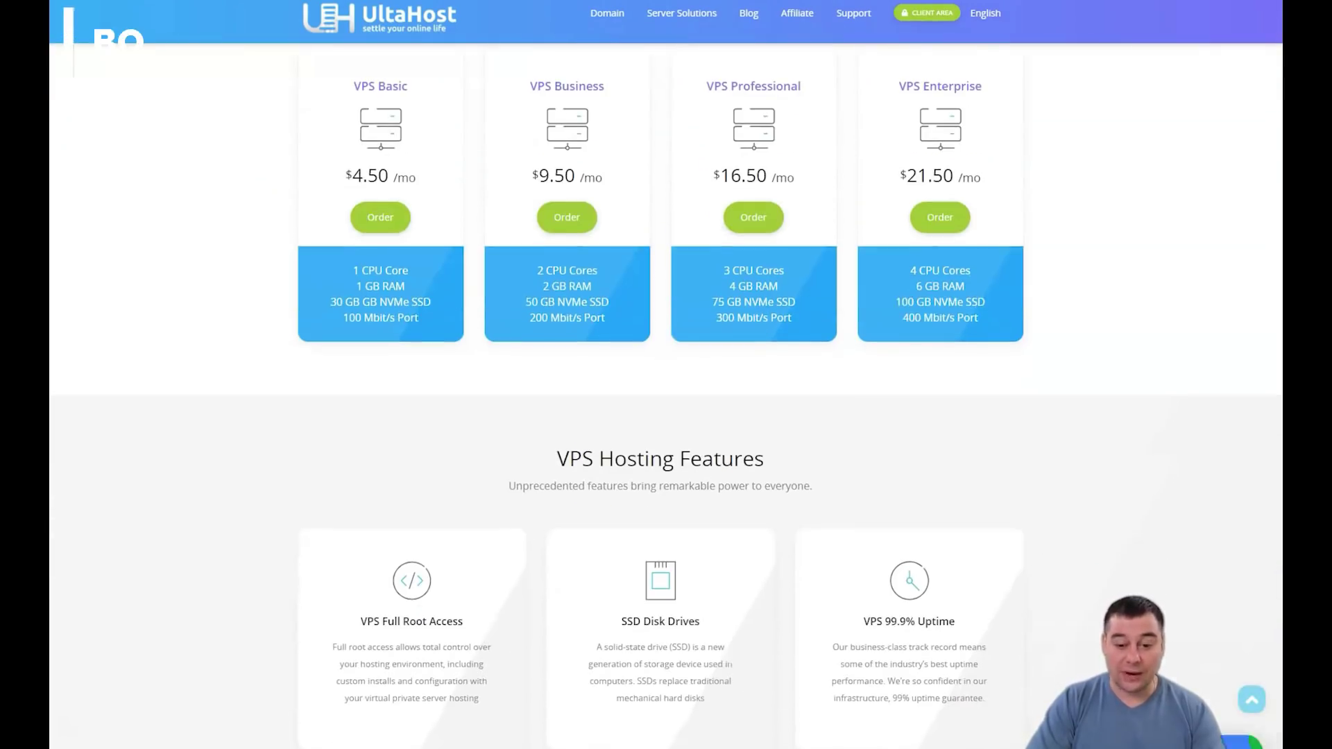
scroll(666, 416, down, 2)
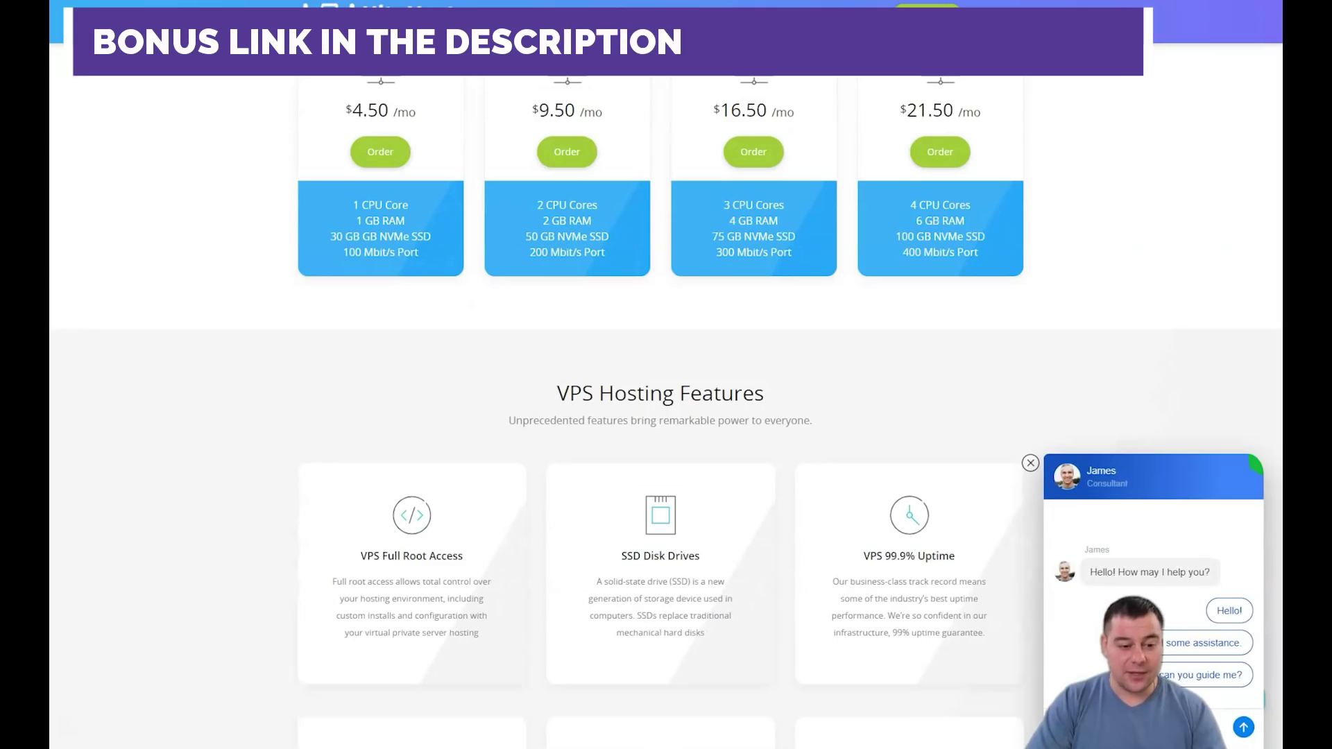
scroll(666, 417, down, 1)
scroll(666, 416, down, 2)
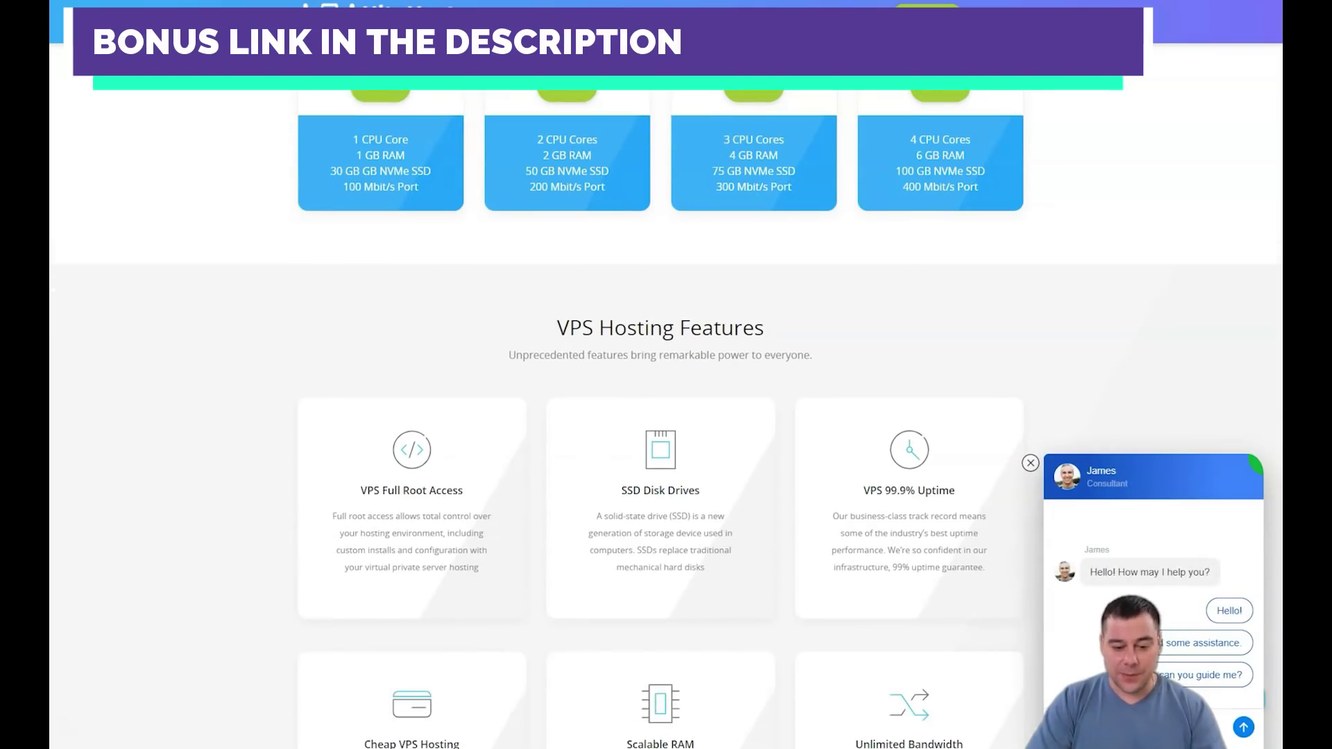
scroll(666, 417, down, 2)
scroll(666, 416, down, 2)
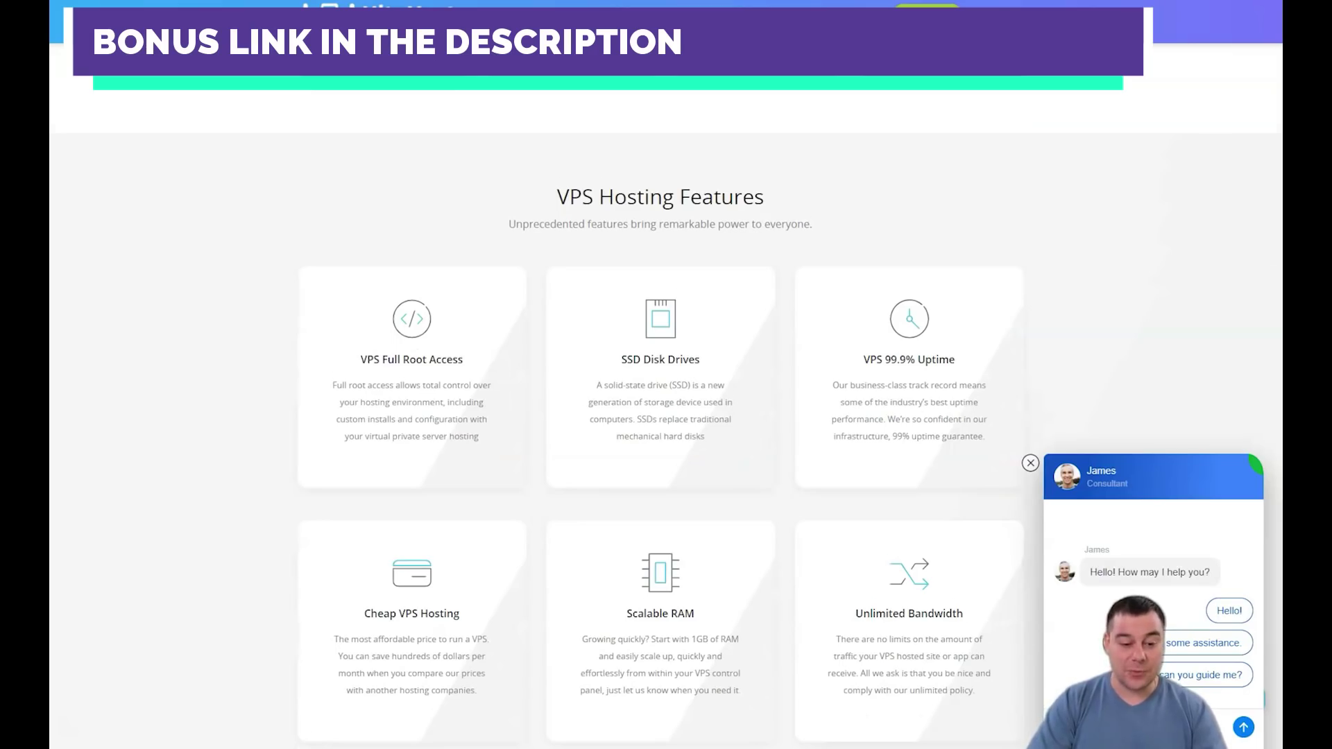
scroll(666, 416, down, 2)
scroll(666, 416, down, 2)
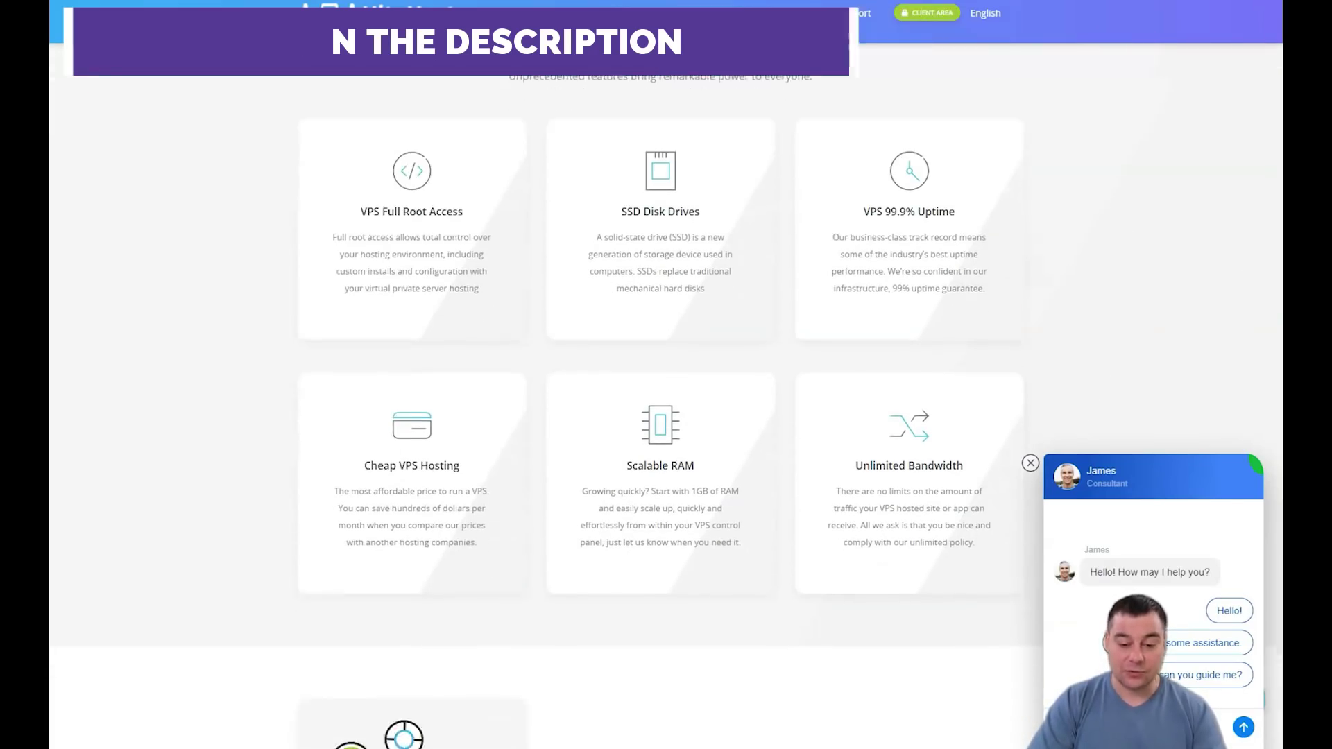
scroll(666, 416, down, 2)
scroll(666, 416, down, 2)
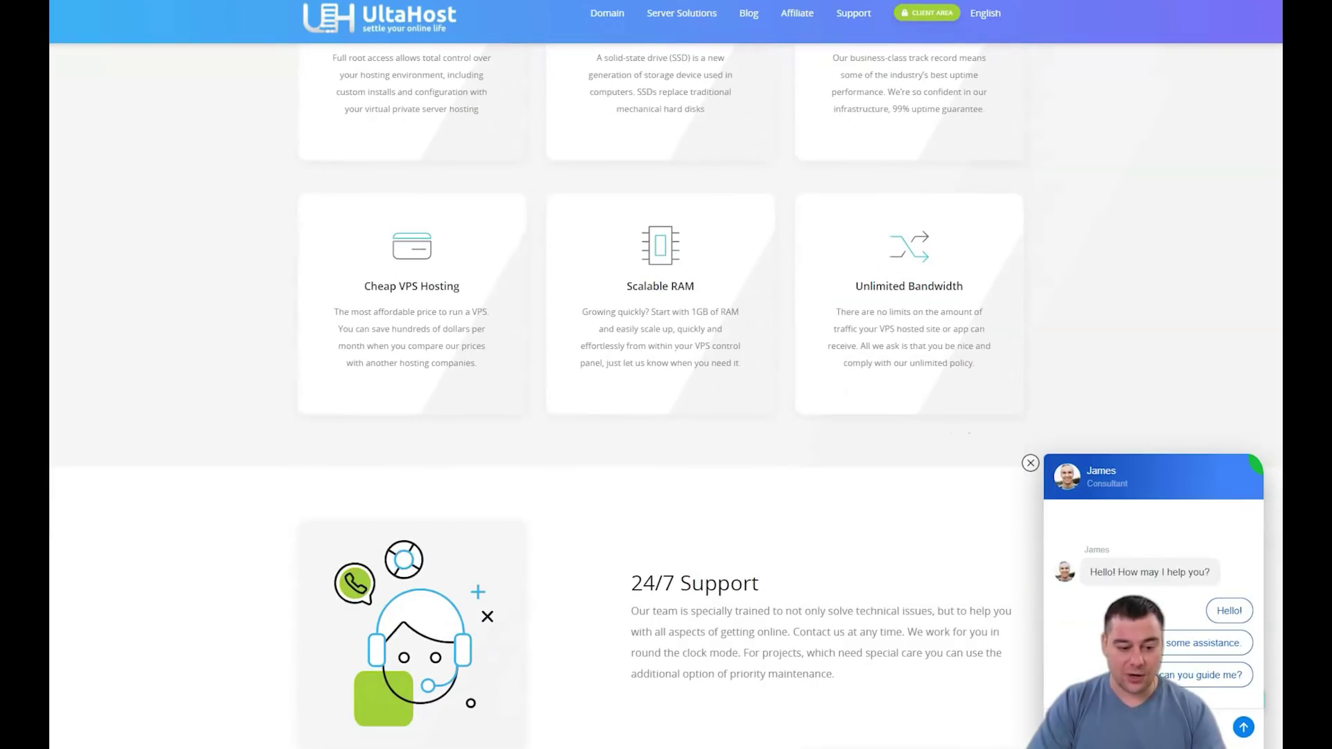
scroll(666, 417, down, 2)
scroll(666, 417, down, 1)
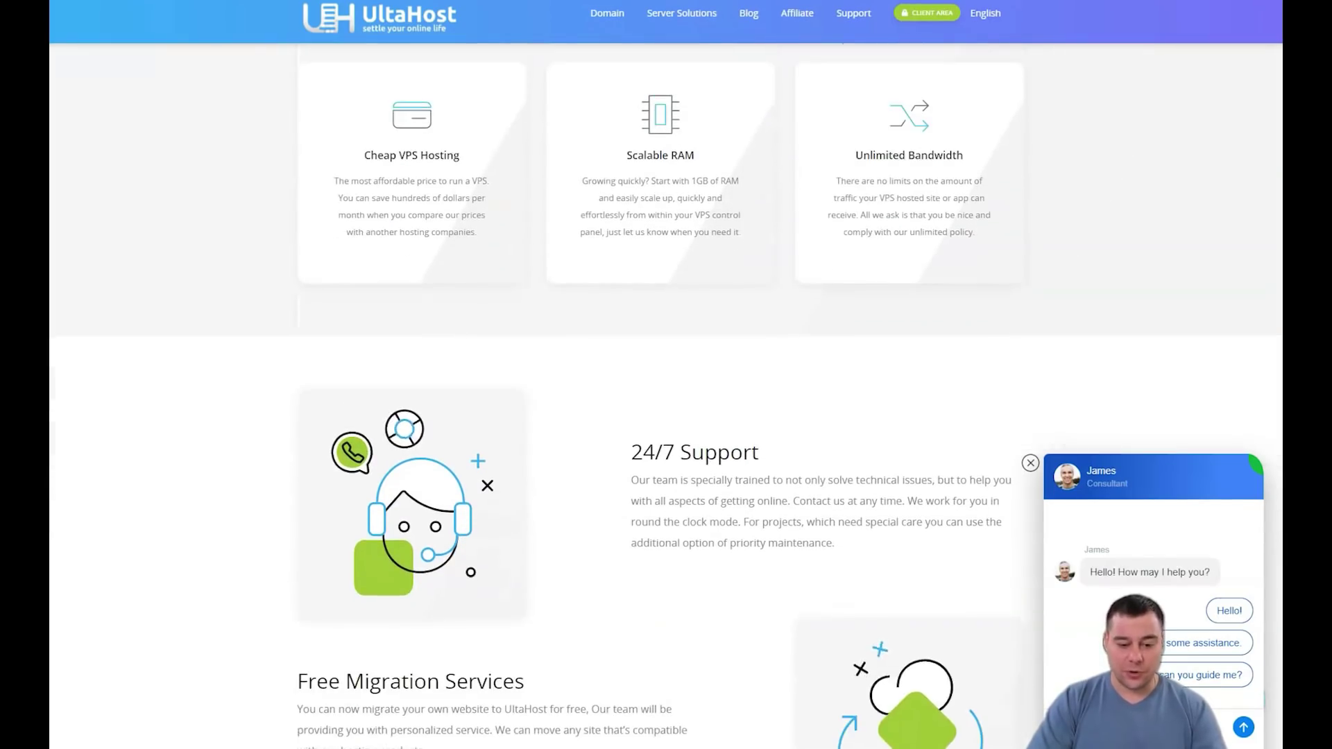
scroll(666, 416, down, 1)
scroll(666, 416, down, 1)
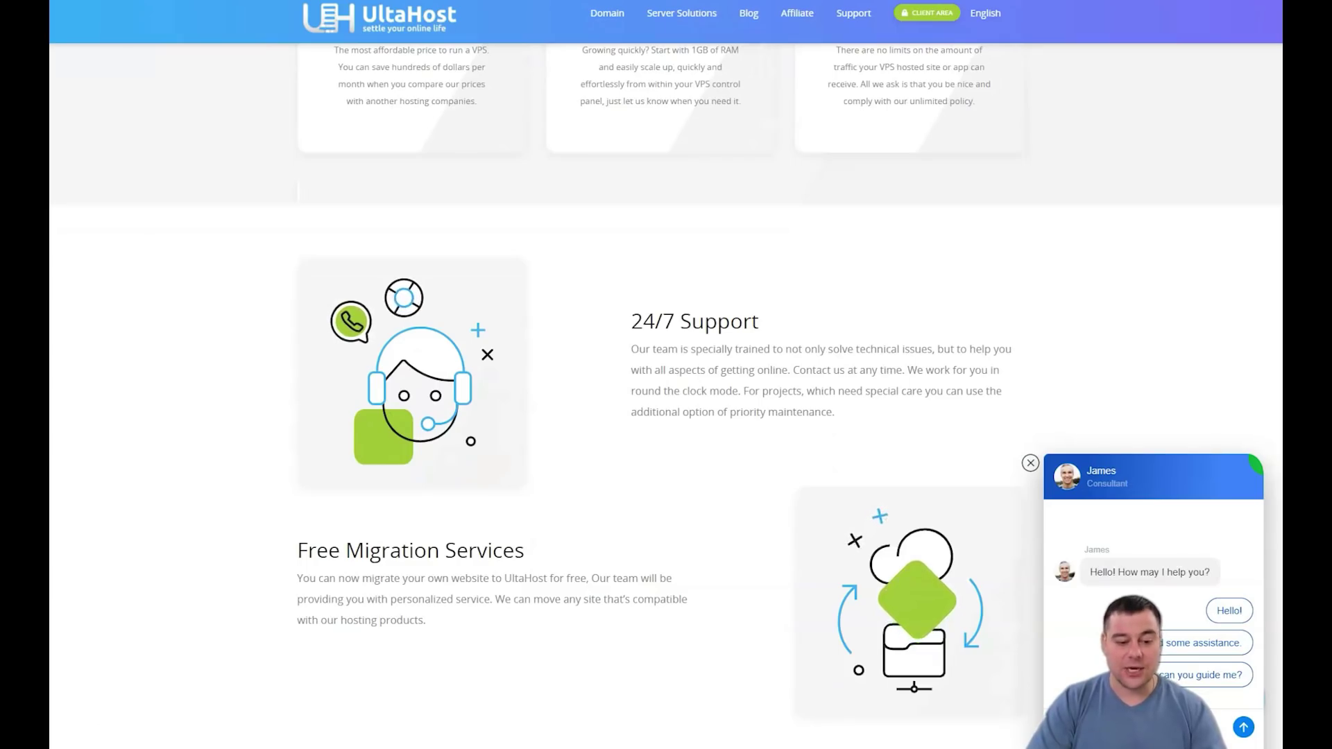
scroll(666, 416, down, 2)
scroll(666, 417, down, 1)
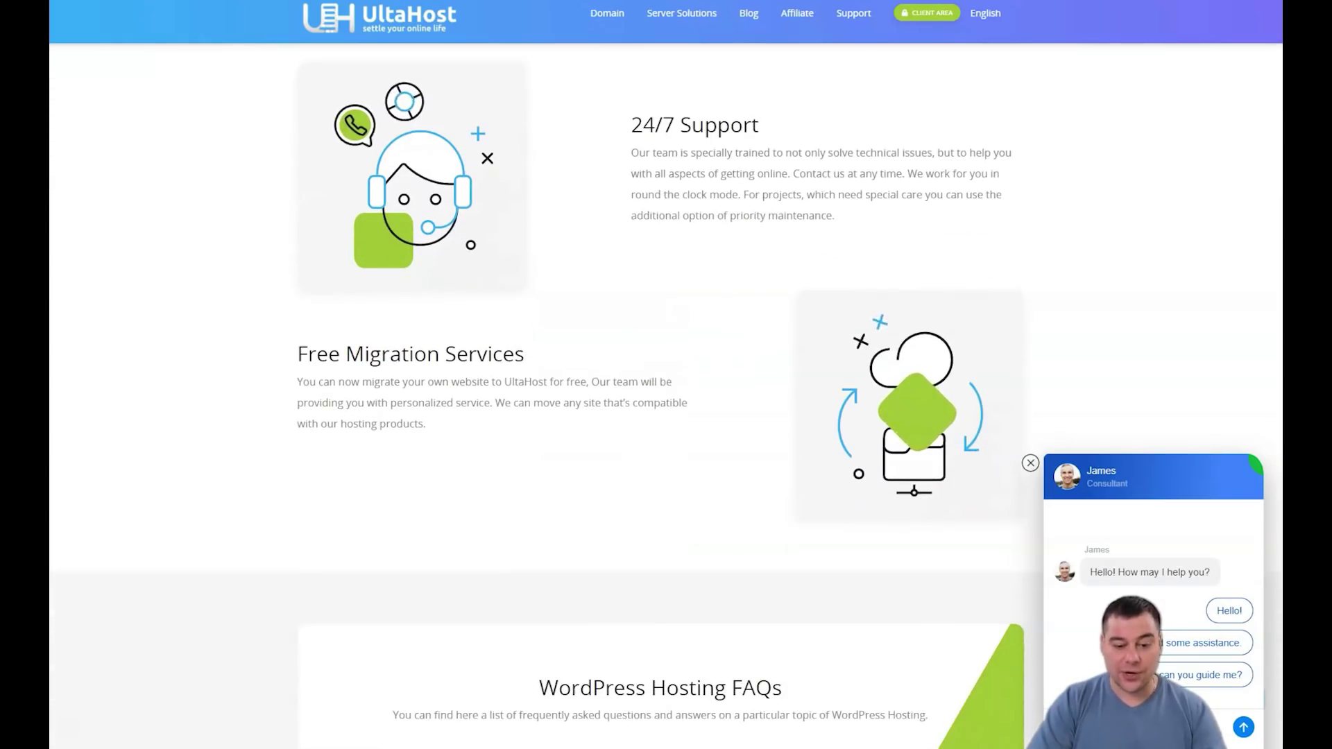
scroll(665, 416, down, 1)
scroll(666, 416, down, 1)
scroll(666, 416, down, 1)
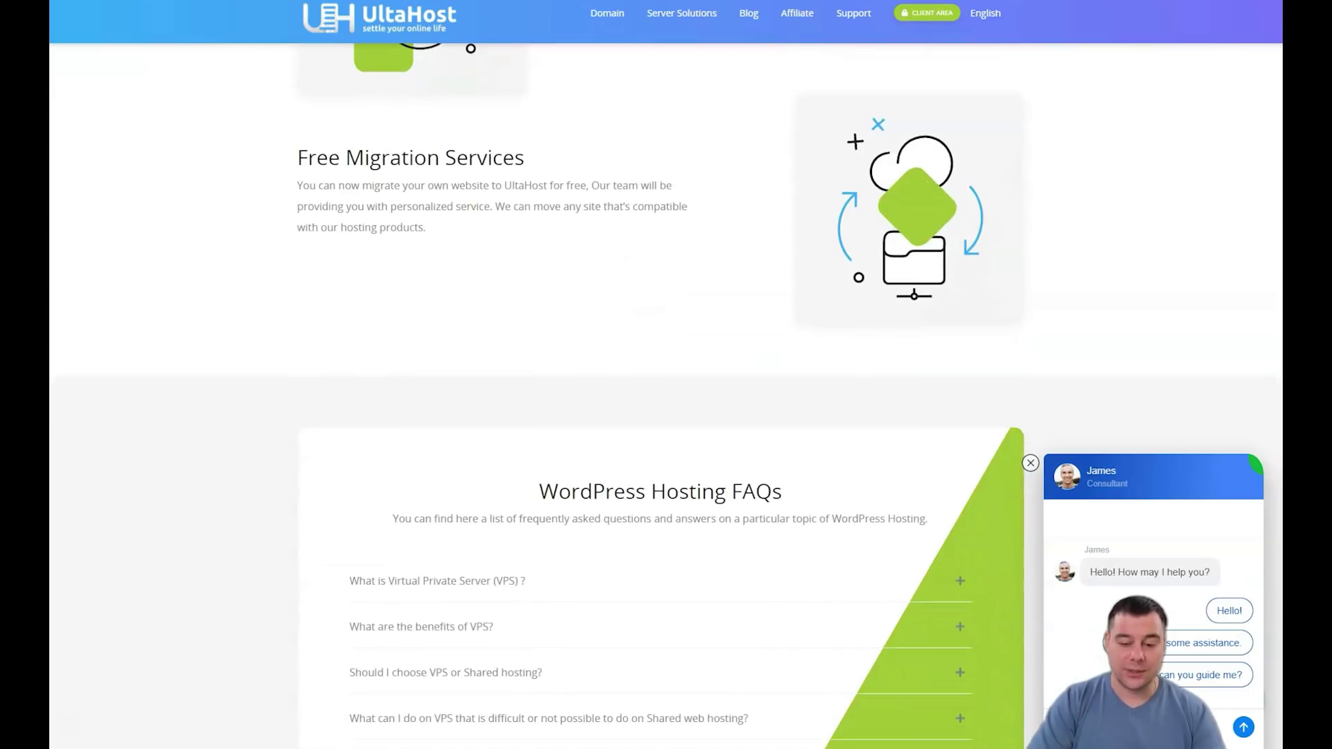
scroll(667, 417, down, 1)
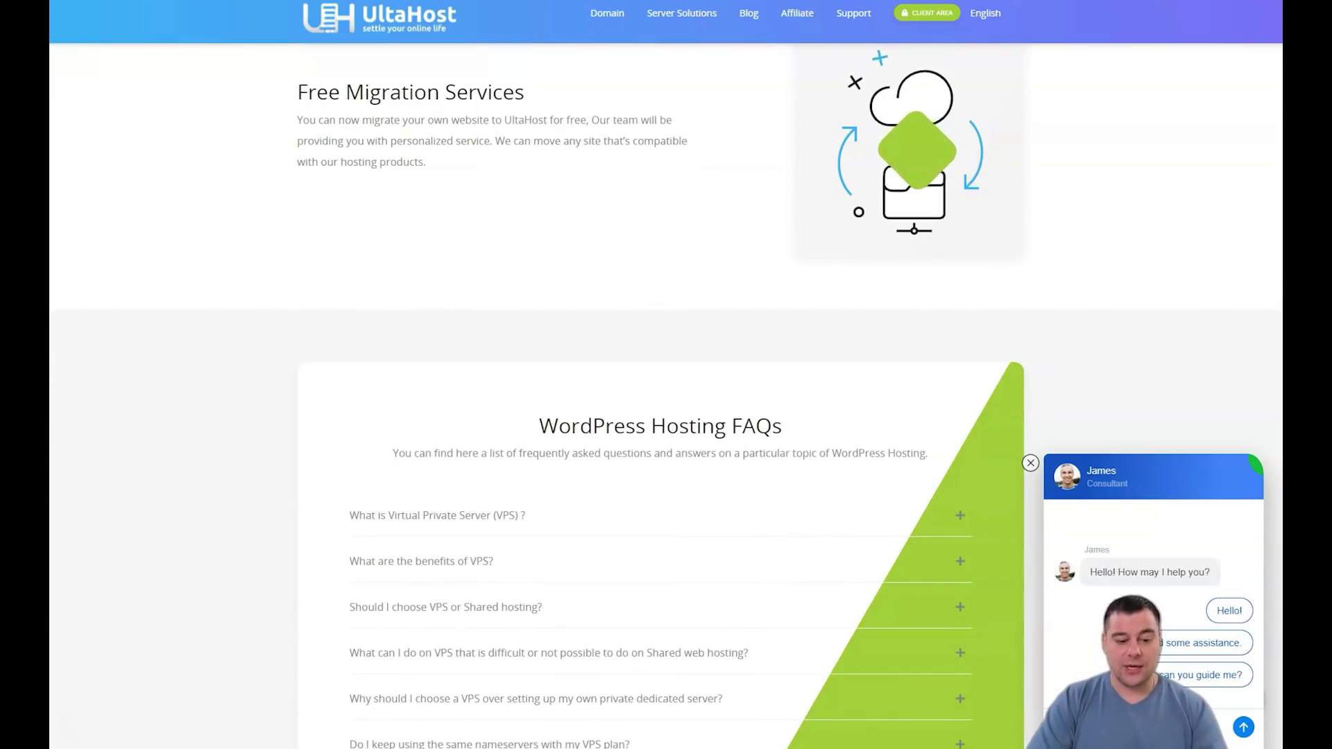
scroll(666, 416, down, 1)
scroll(666, 416, down, 1)
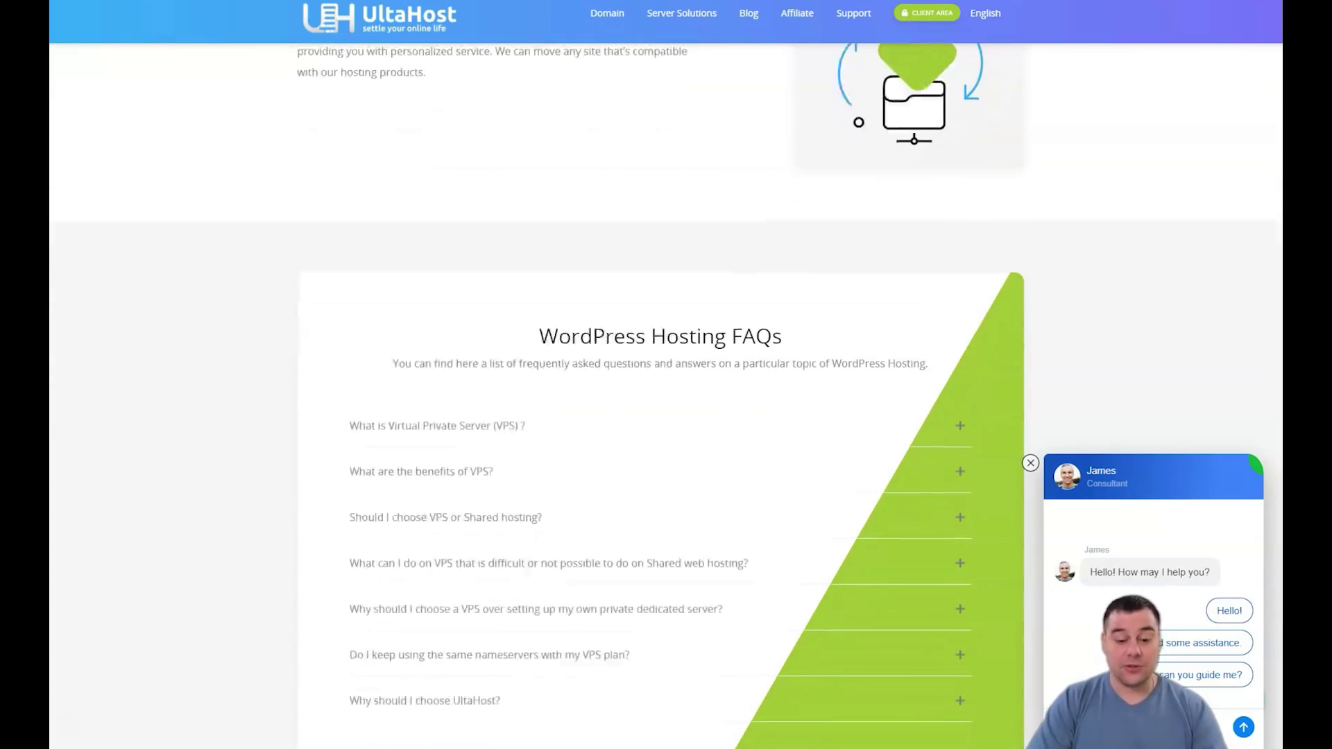
scroll(666, 417, down, 1)
scroll(666, 416, down, 2)
scroll(667, 417, down, 1)
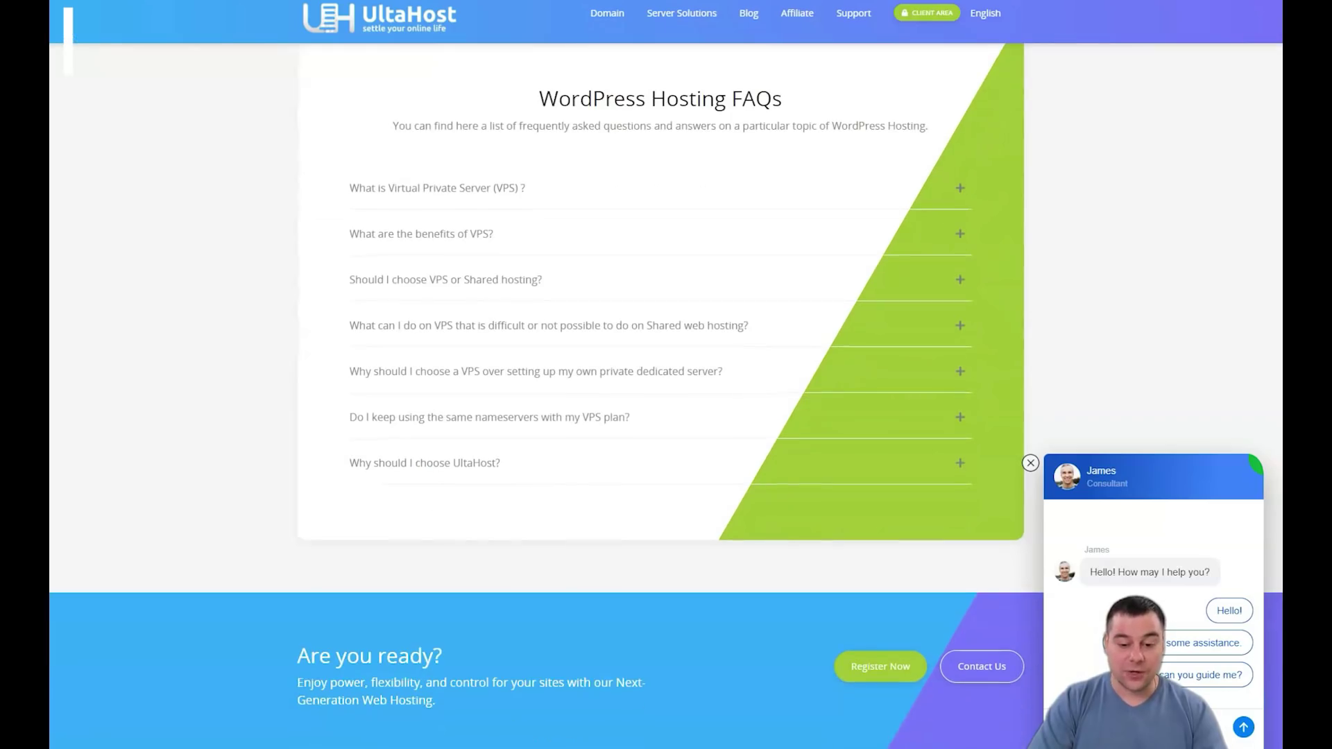
scroll(666, 417, down, 2)
scroll(665, 417, down, 1)
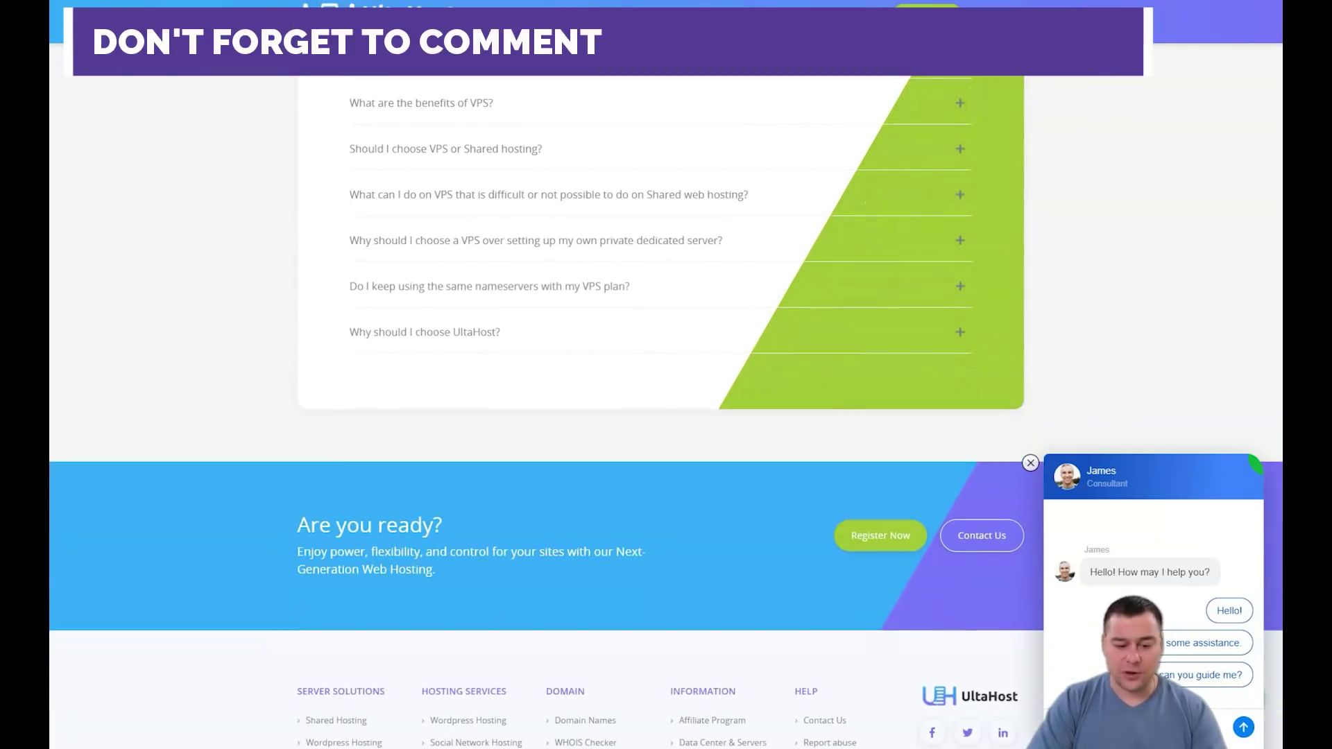
scroll(666, 416, down, 1)
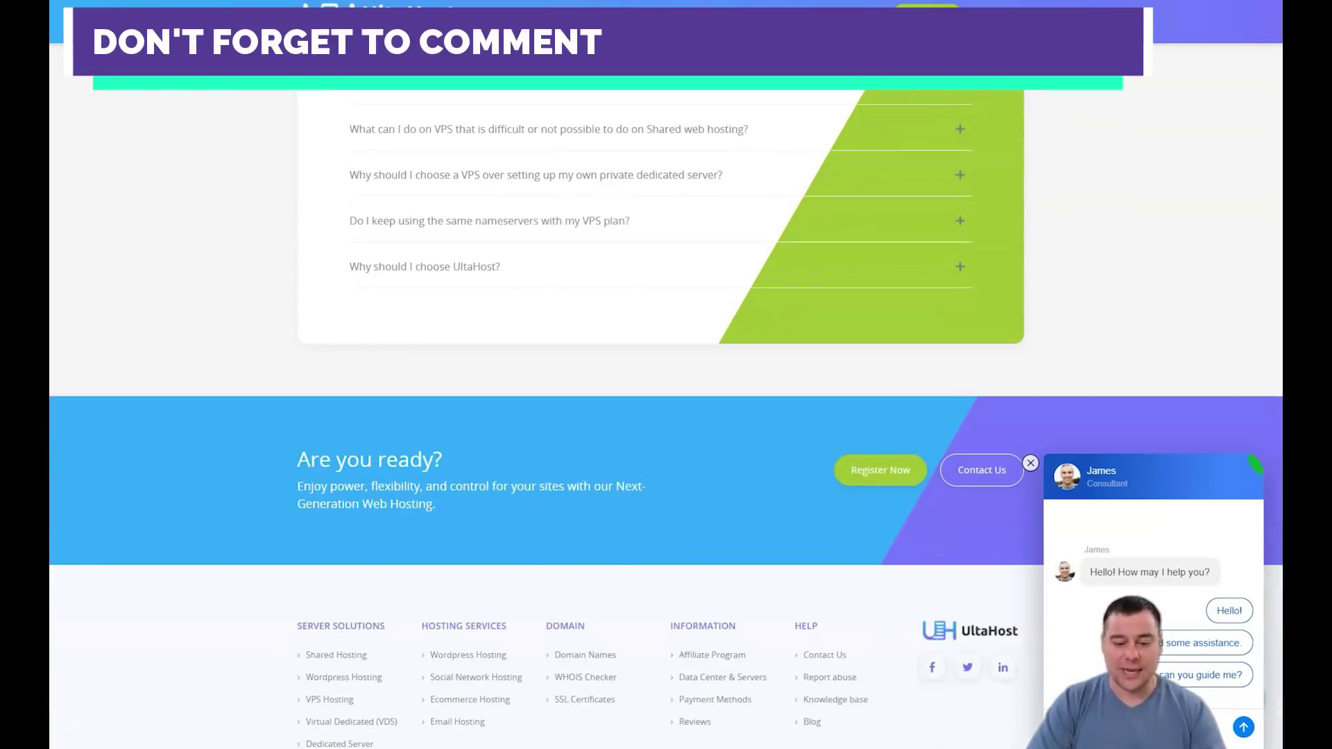
scroll(666, 416, down, 1)
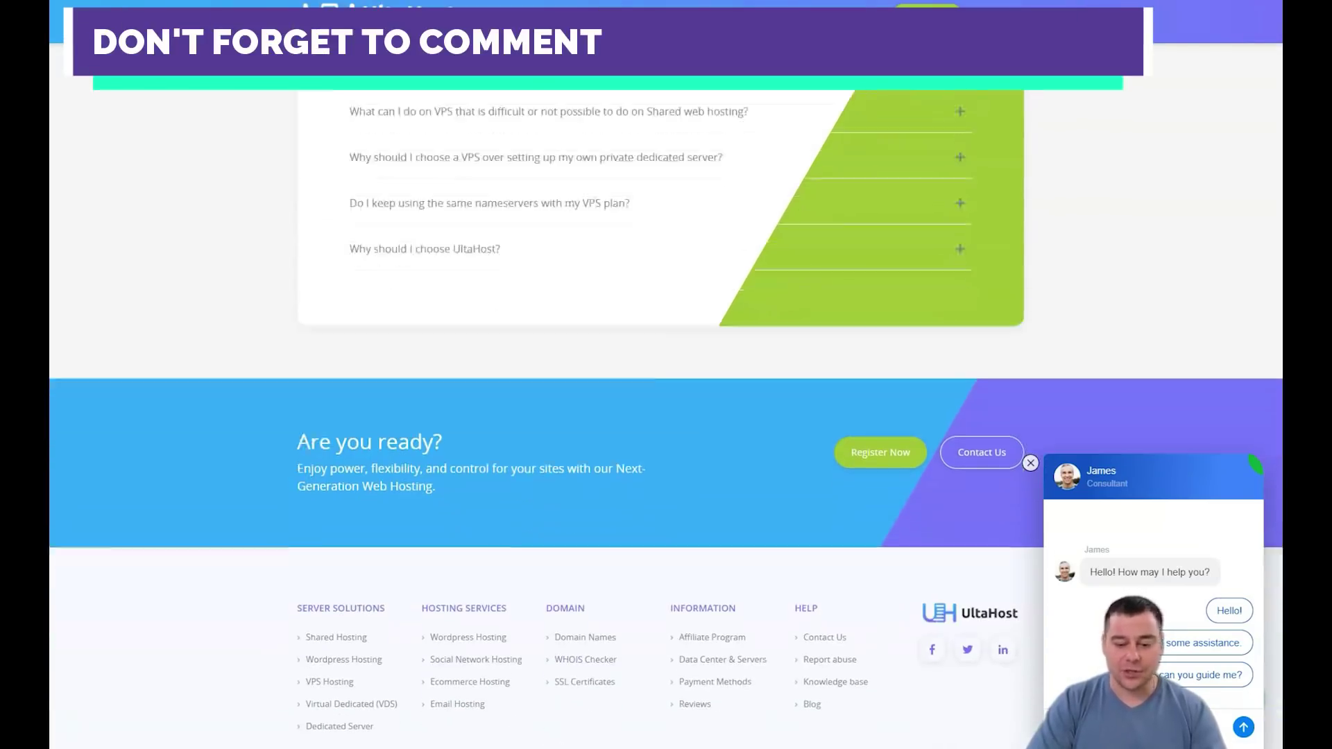
scroll(667, 417, down, 1)
scroll(665, 417, up, 5)
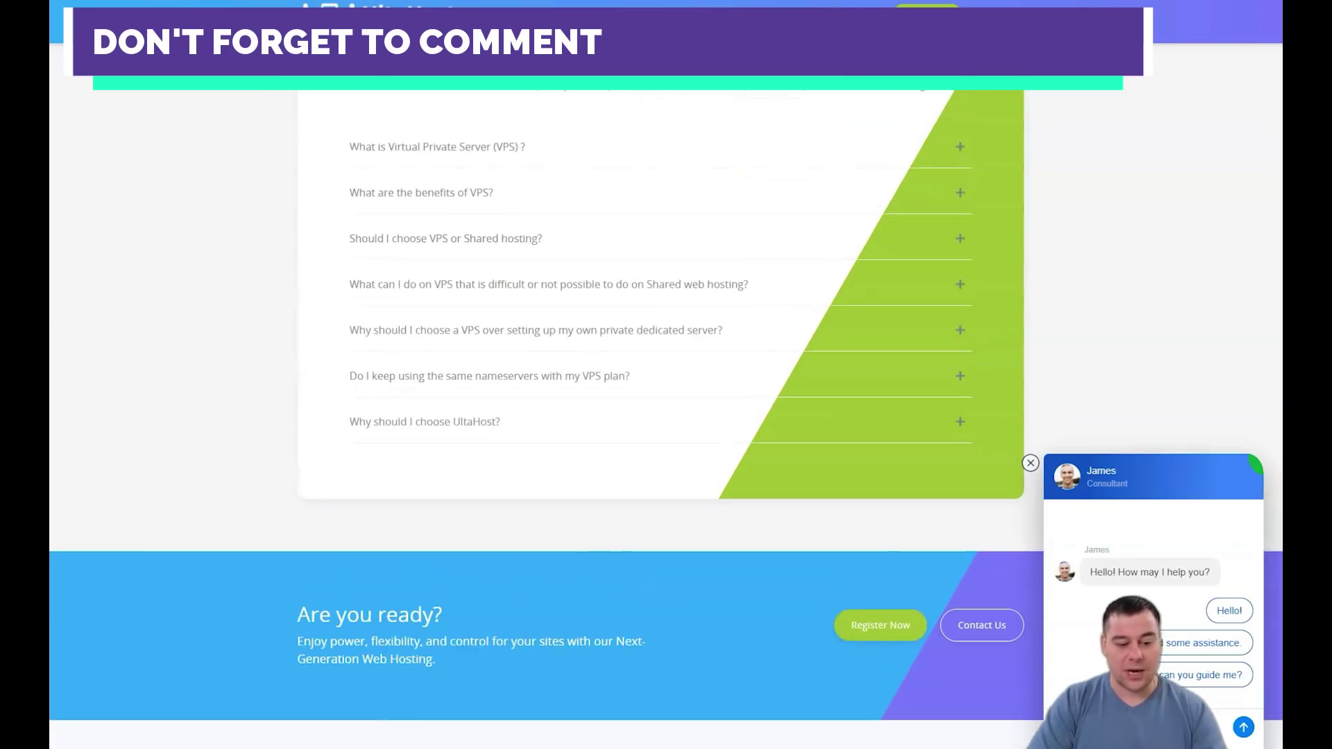
scroll(666, 417, up, 4)
scroll(666, 416, up, 2)
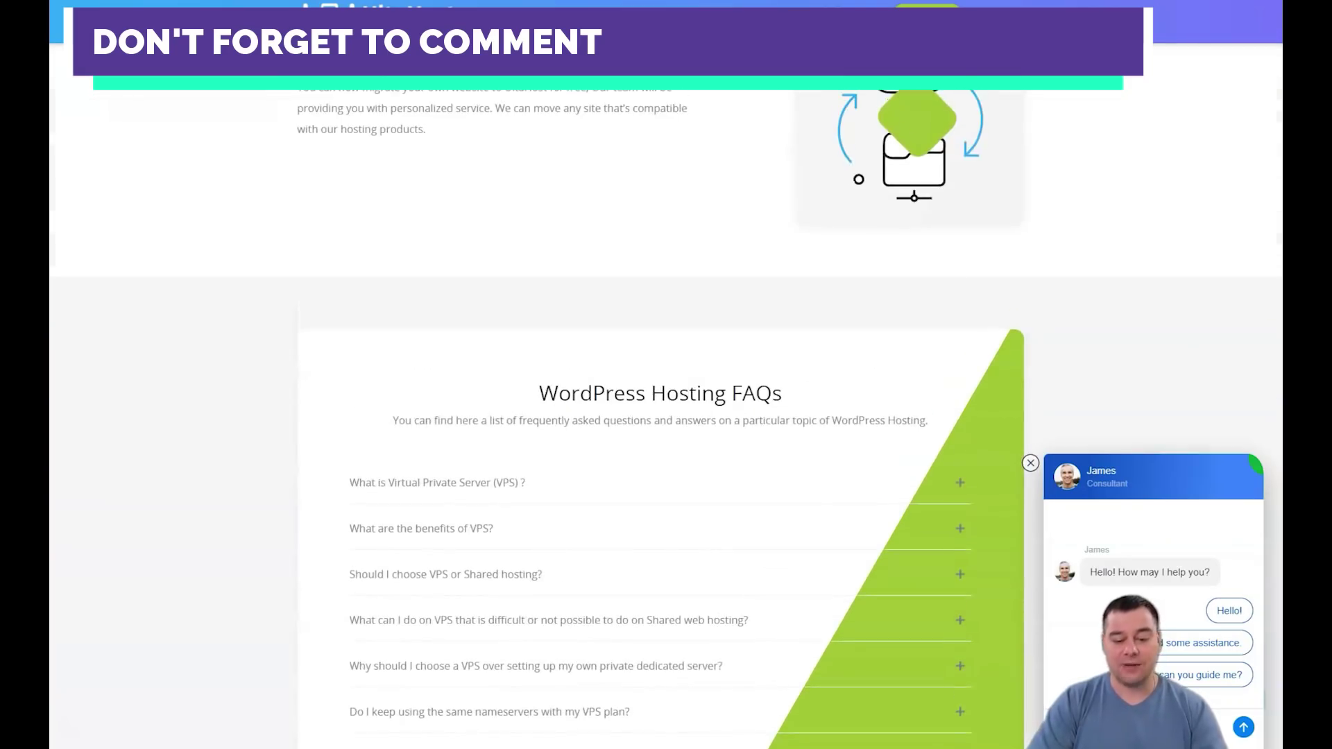
scroll(666, 416, up, 2)
scroll(667, 417, up, 3)
scroll(666, 416, up, 4)
scroll(667, 416, up, 4)
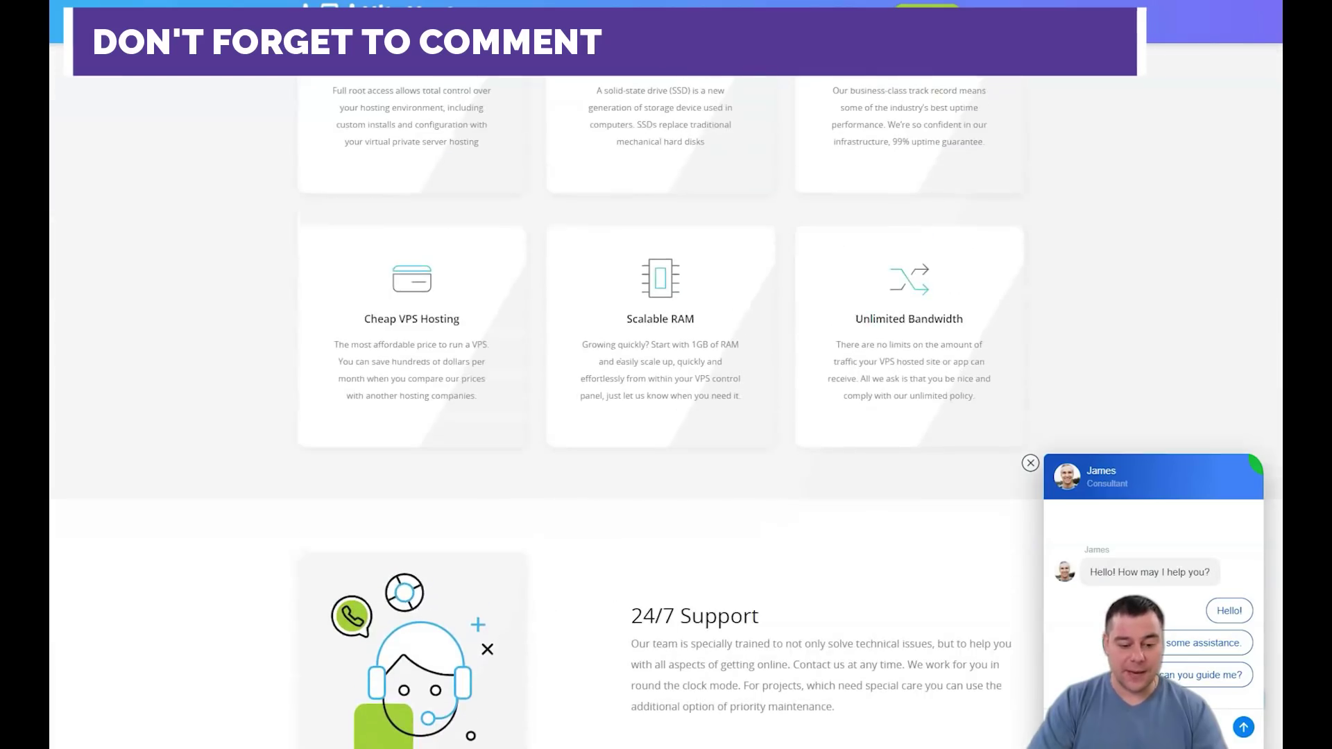
scroll(666, 416, up, 3)
scroll(666, 417, up, 5)
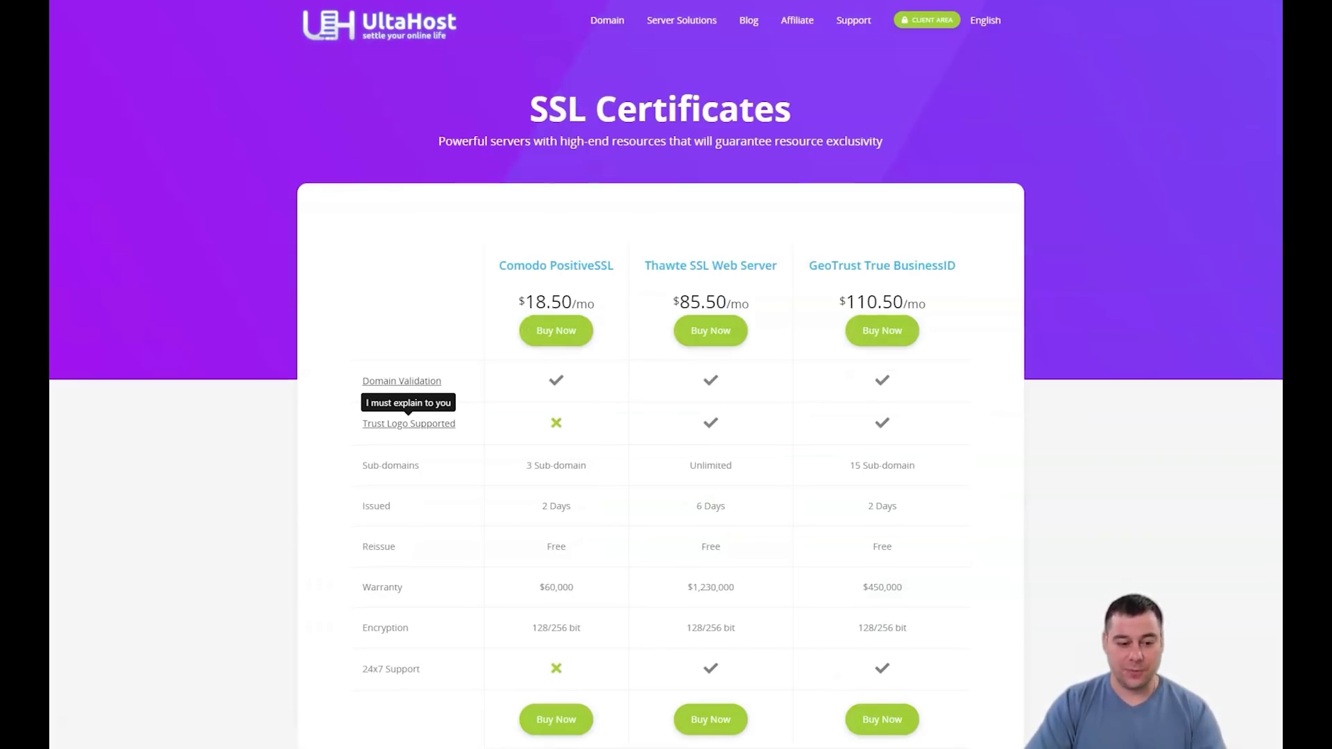
scroll(666, 416, down, 1)
scroll(667, 416, down, 1)
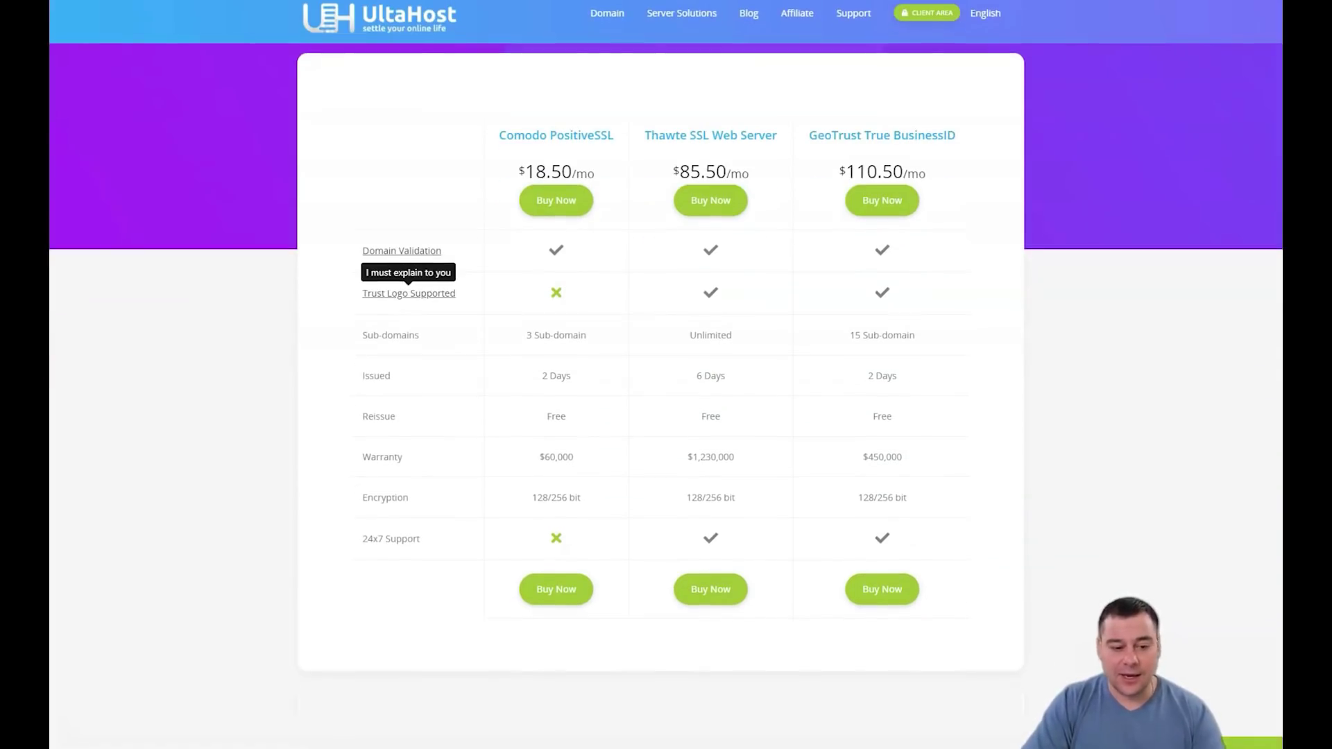
scroll(666, 417, down, 1)
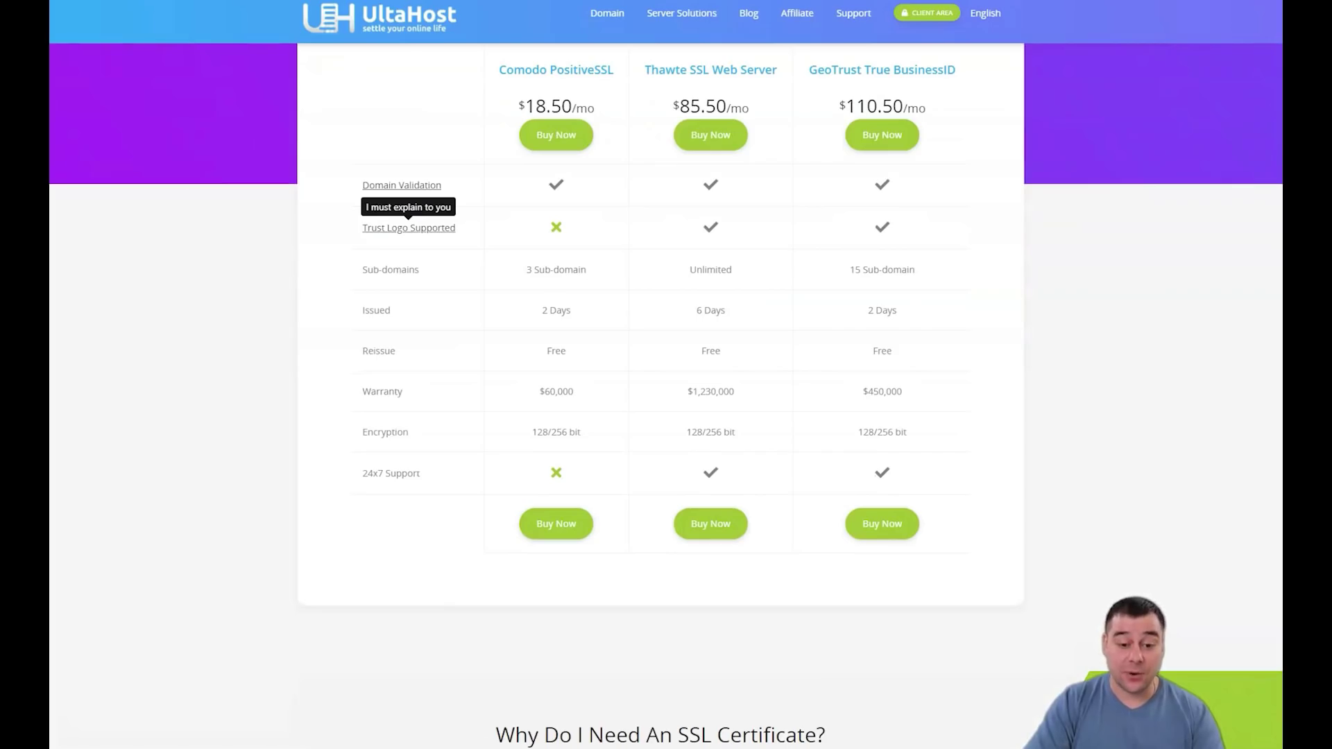
scroll(667, 416, down, 1)
scroll(666, 416, down, 1)
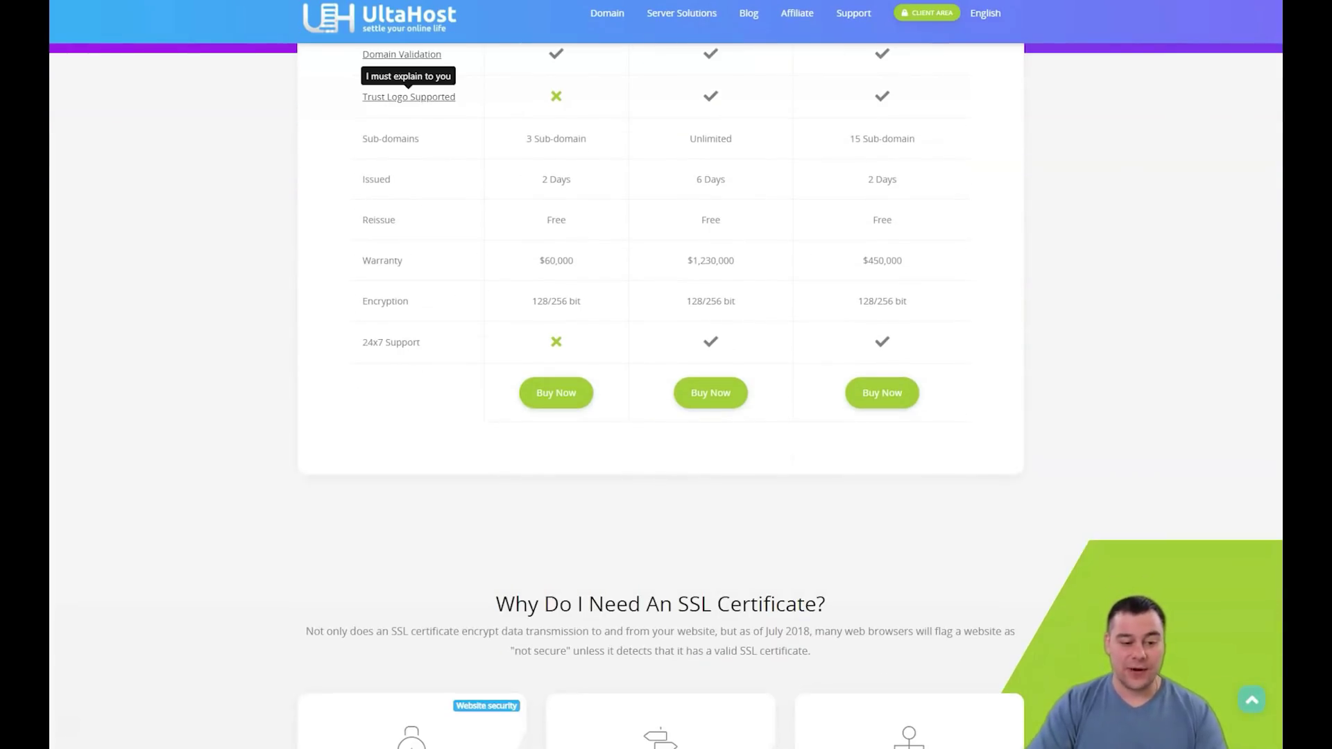
scroll(665, 417, down, 1)
scroll(666, 416, down, 1)
scroll(666, 417, down, 1)
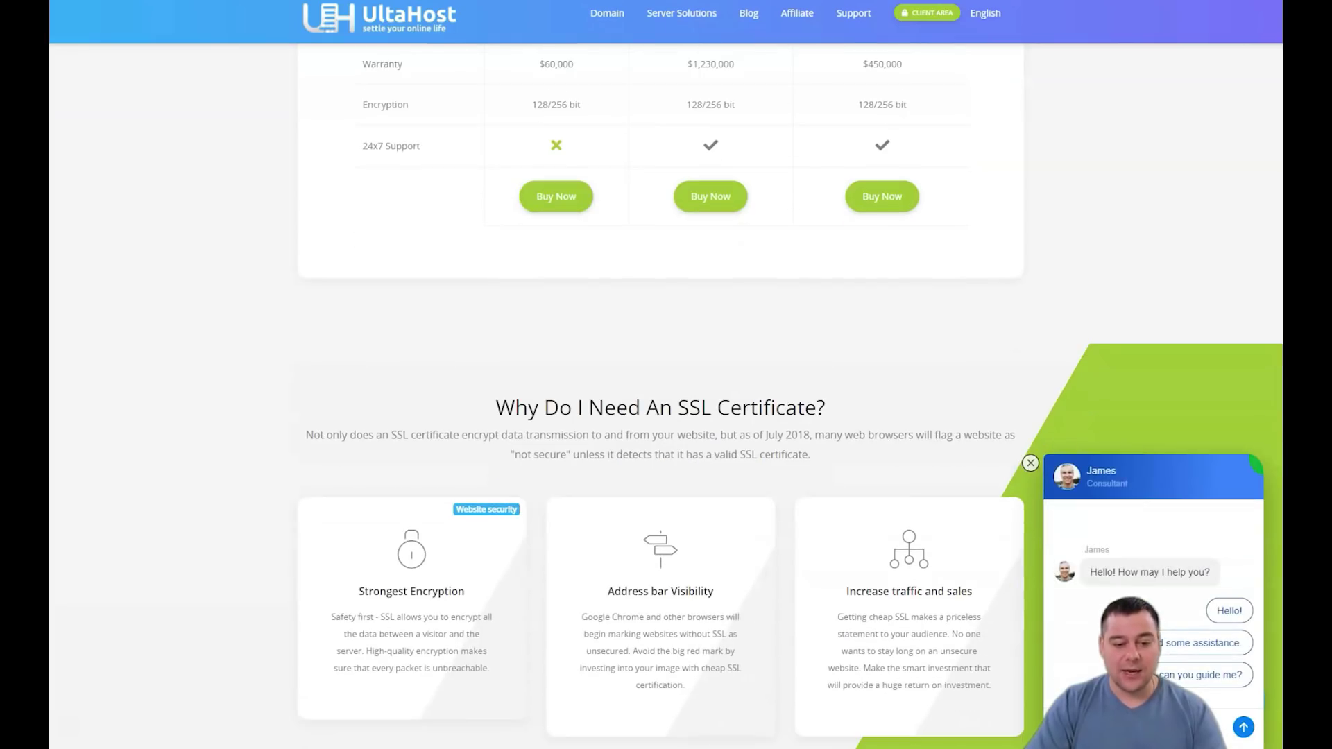
scroll(665, 416, down, 2)
scroll(667, 417, down, 1)
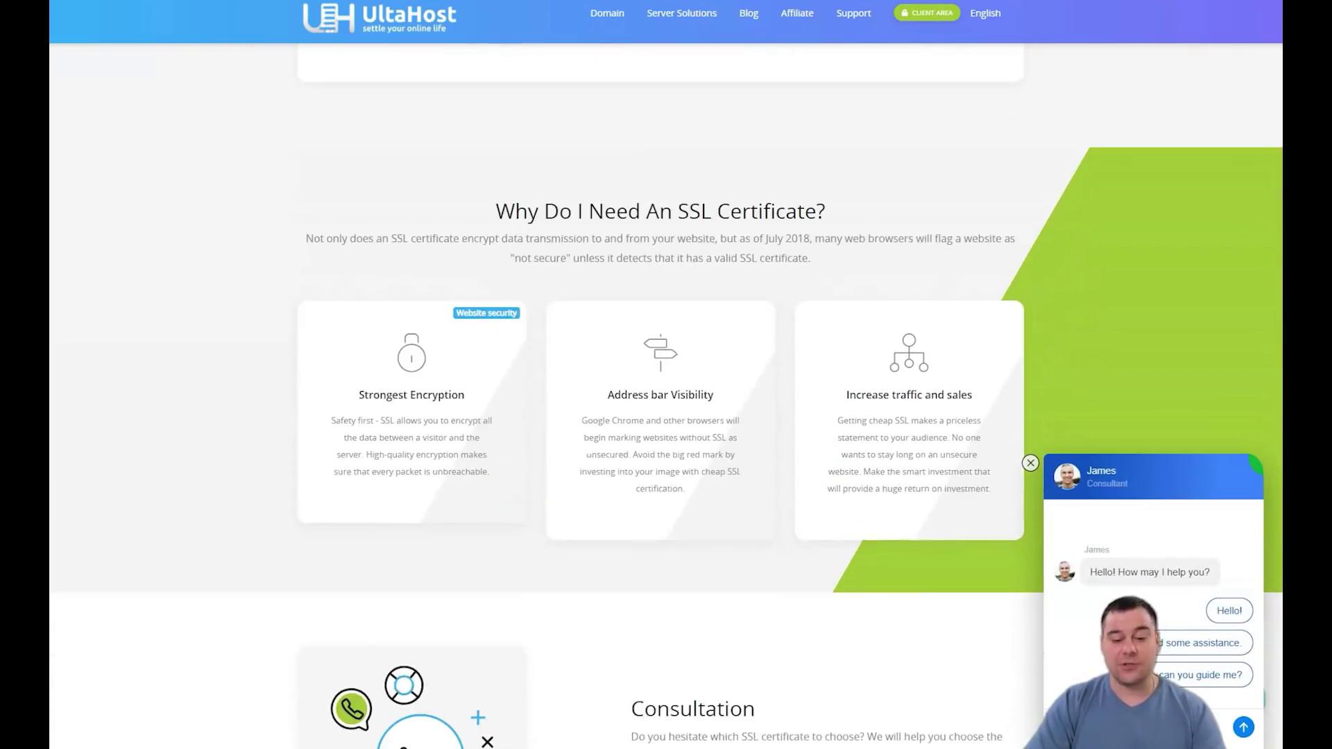
scroll(665, 417, down, 1)
scroll(666, 416, down, 1)
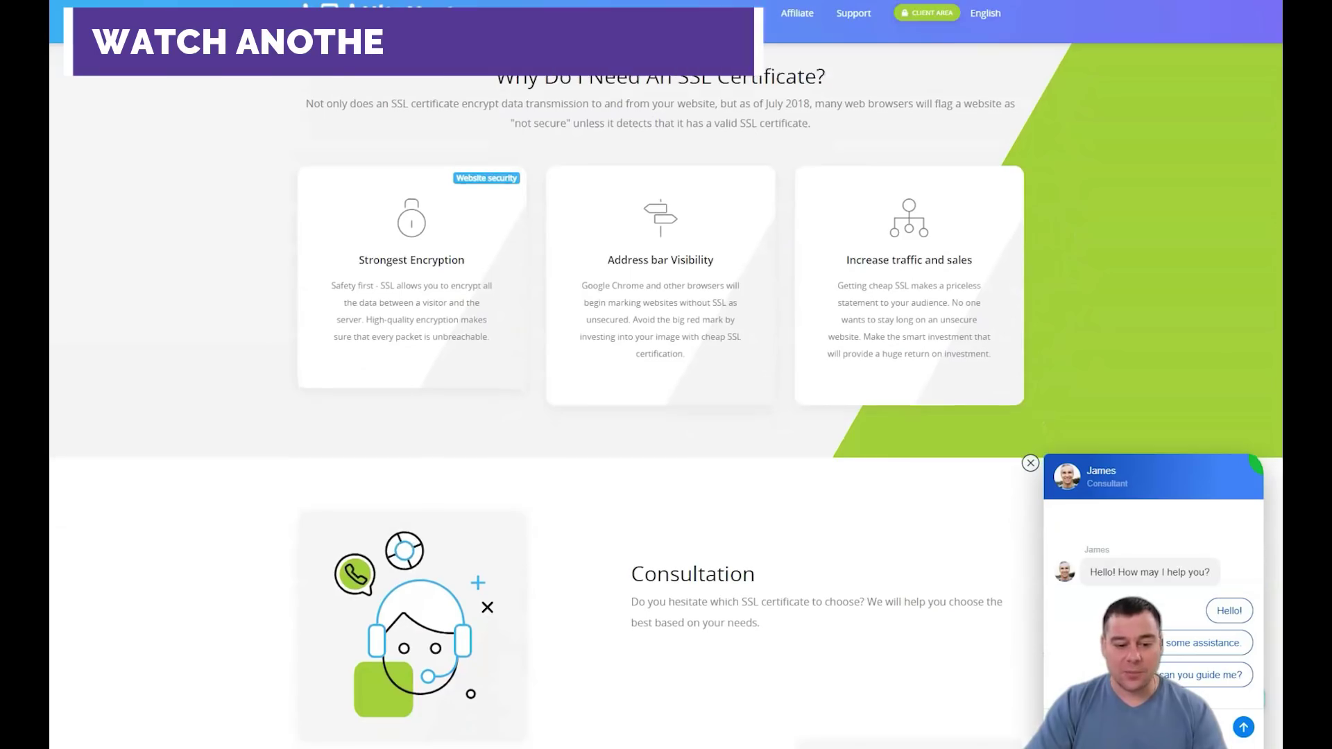
scroll(667, 417, down, 1)
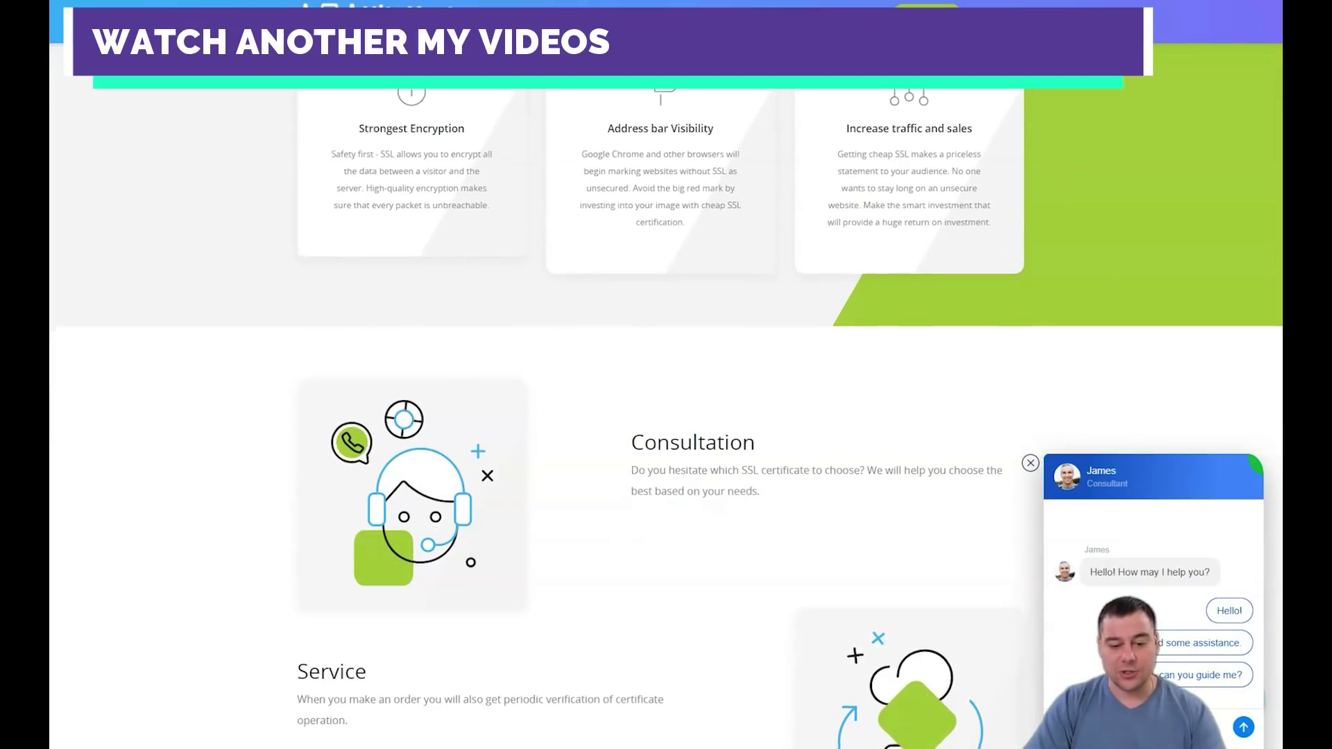
scroll(665, 417, down, 1)
scroll(667, 416, down, 1)
scroll(666, 417, down, 1)
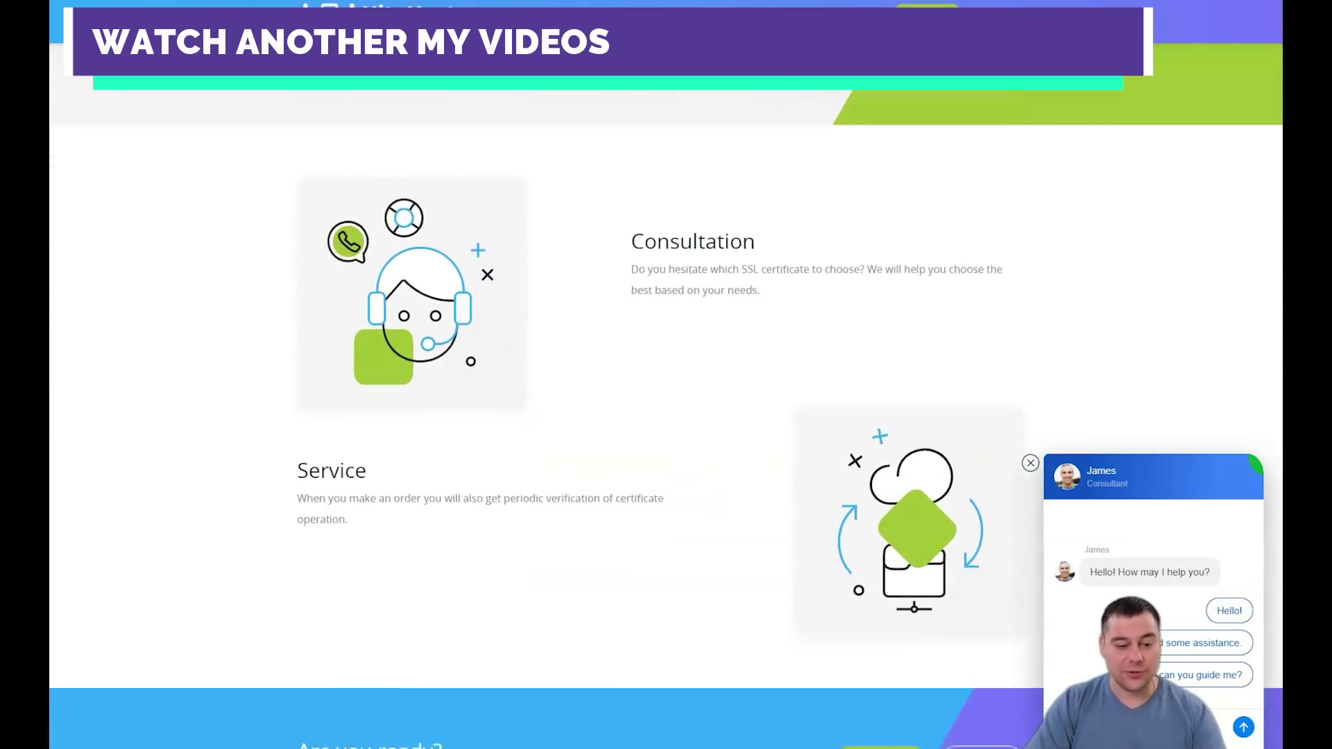
scroll(666, 417, down, 2)
scroll(666, 416, down, 2)
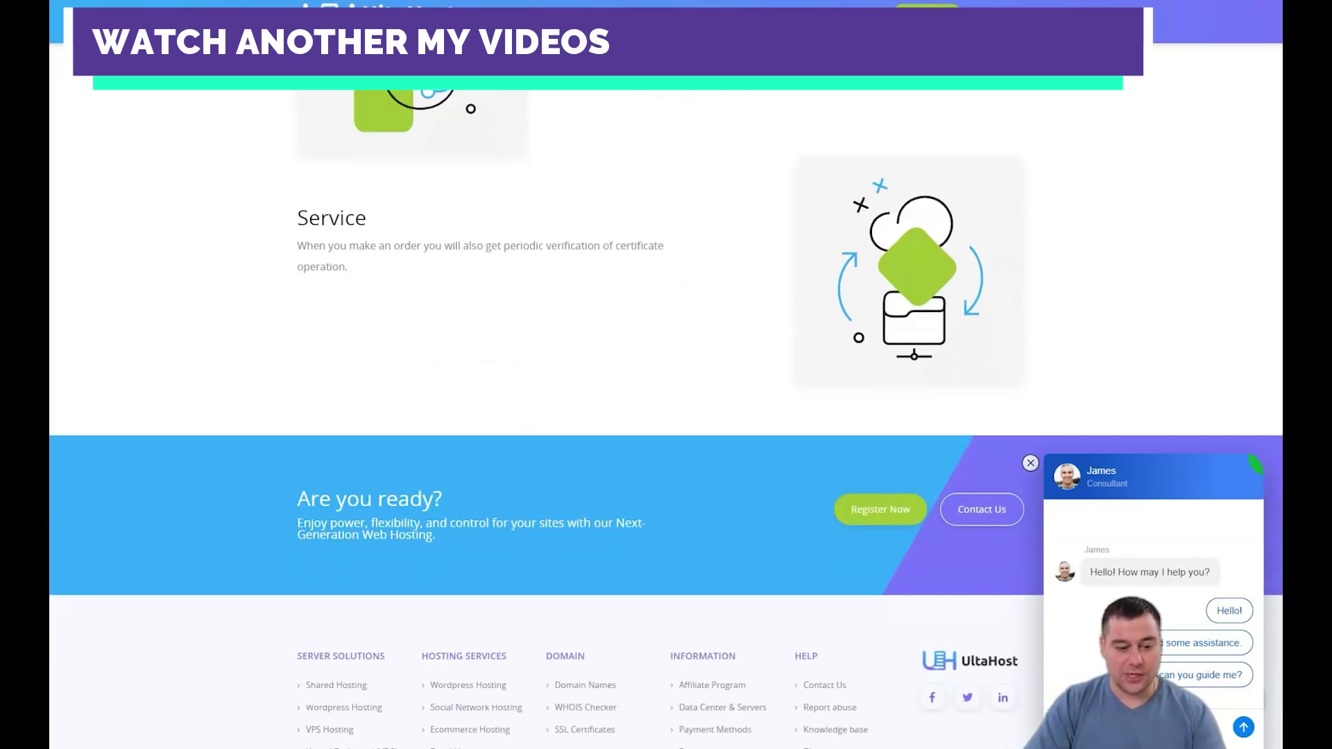
scroll(666, 416, down, 2)
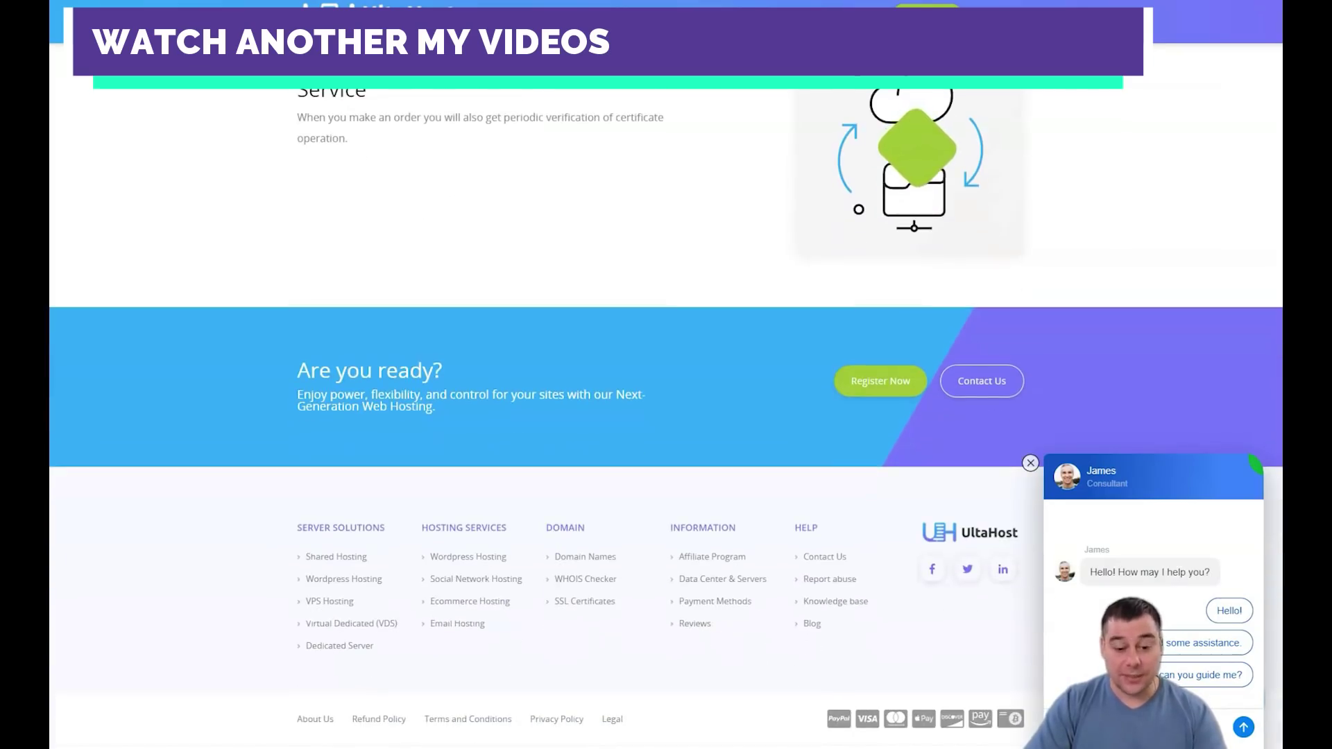
scroll(666, 416, up, 1)
scroll(667, 417, up, 2)
scroll(667, 416, up, 2)
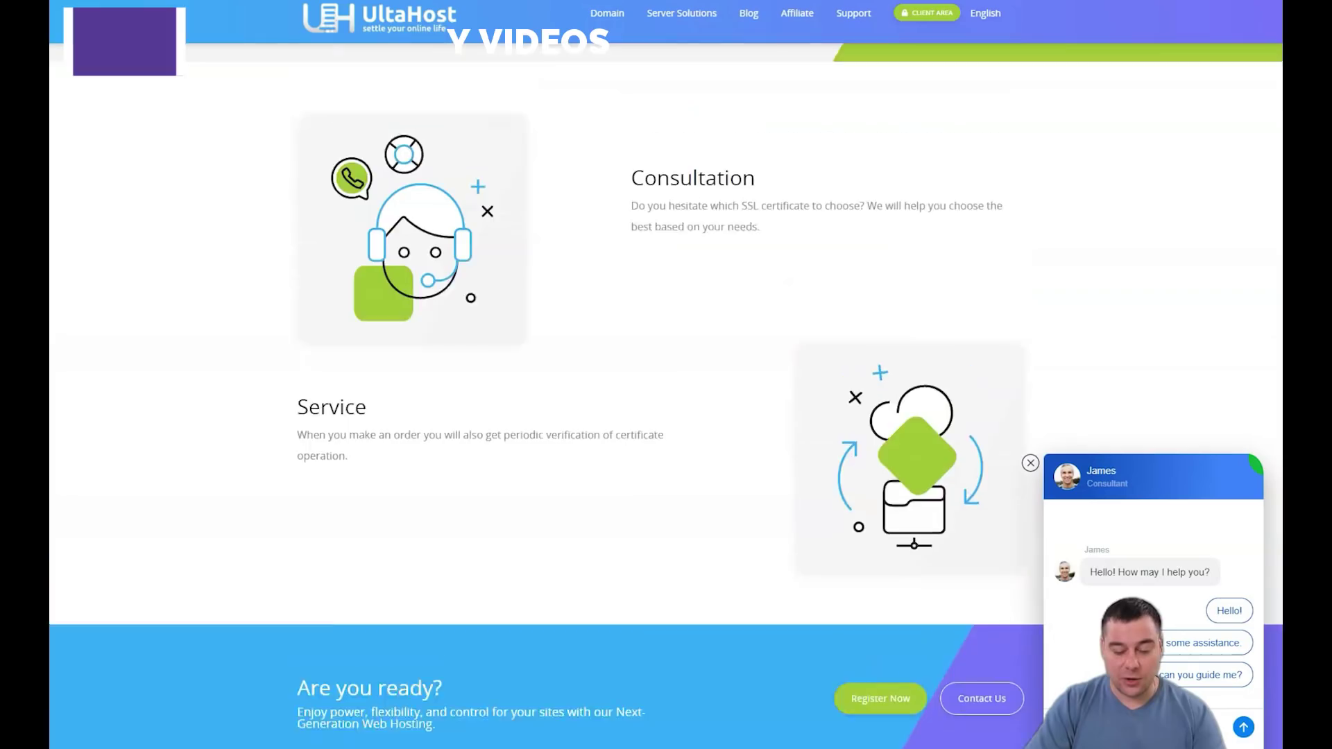
scroll(666, 417, up, 1)
scroll(666, 417, up, 3)
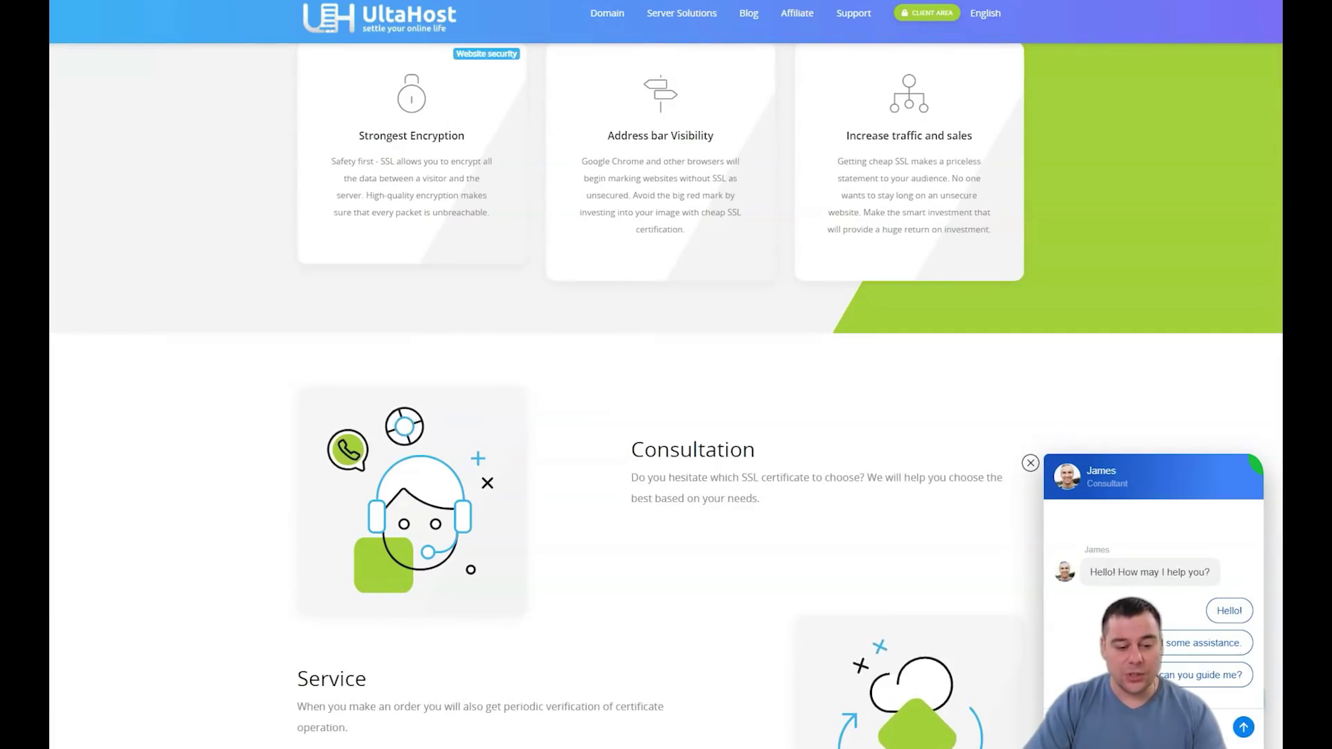
scroll(665, 417, up, 2)
scroll(665, 416, up, 1)
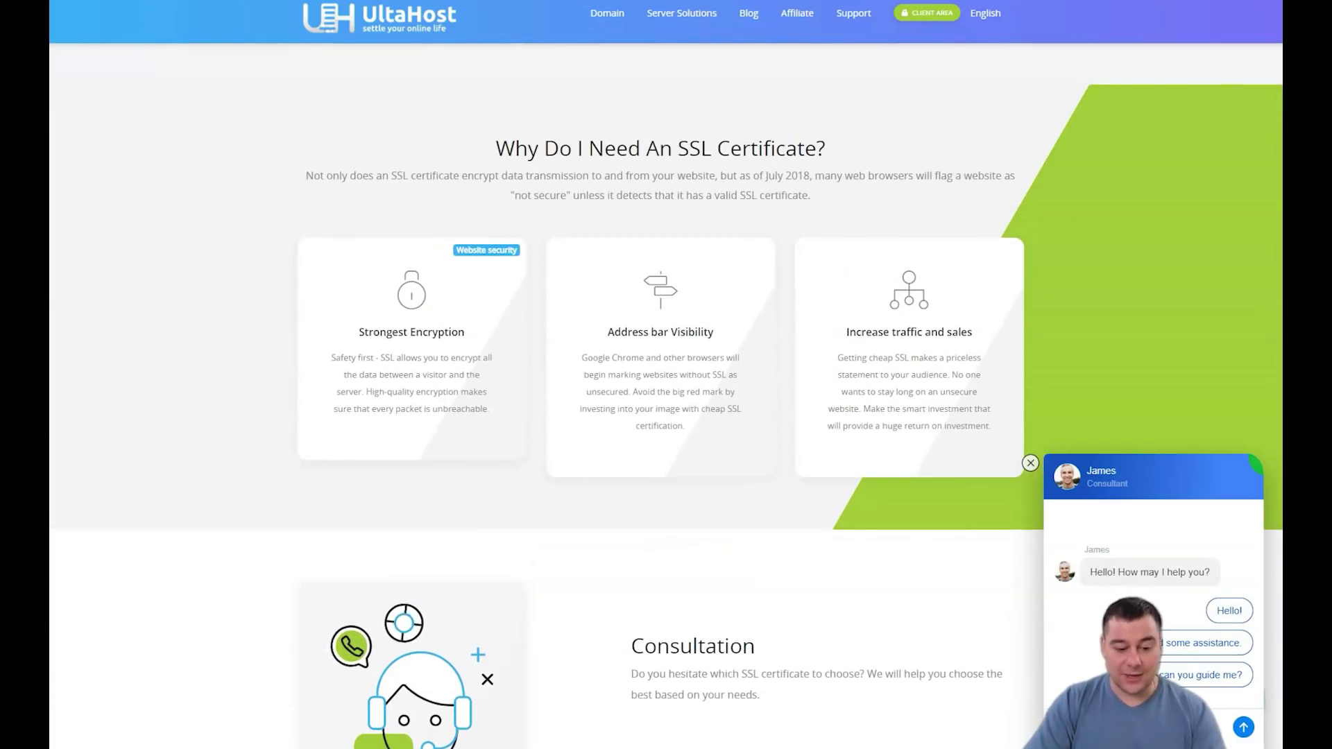
scroll(665, 417, up, 2)
scroll(666, 417, up, 1)
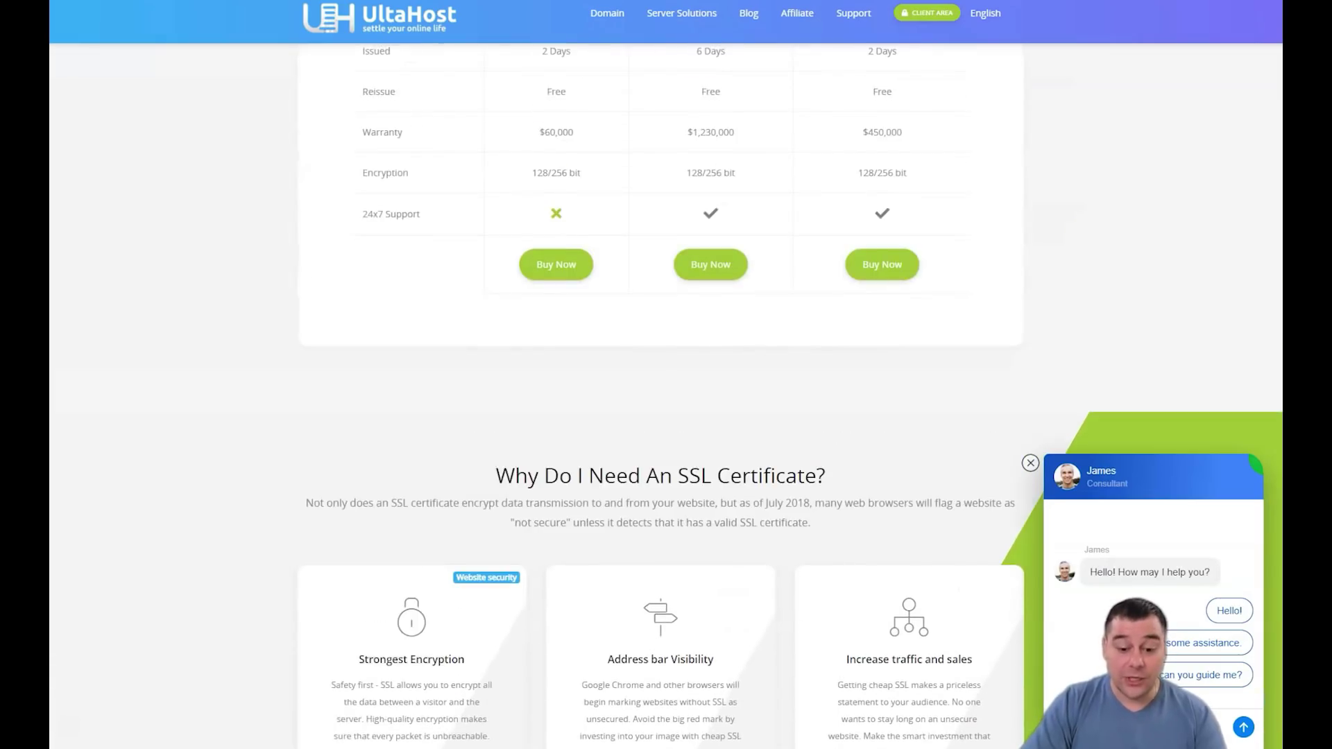
scroll(666, 375, up, 3)
scroll(665, 374, up, 2)
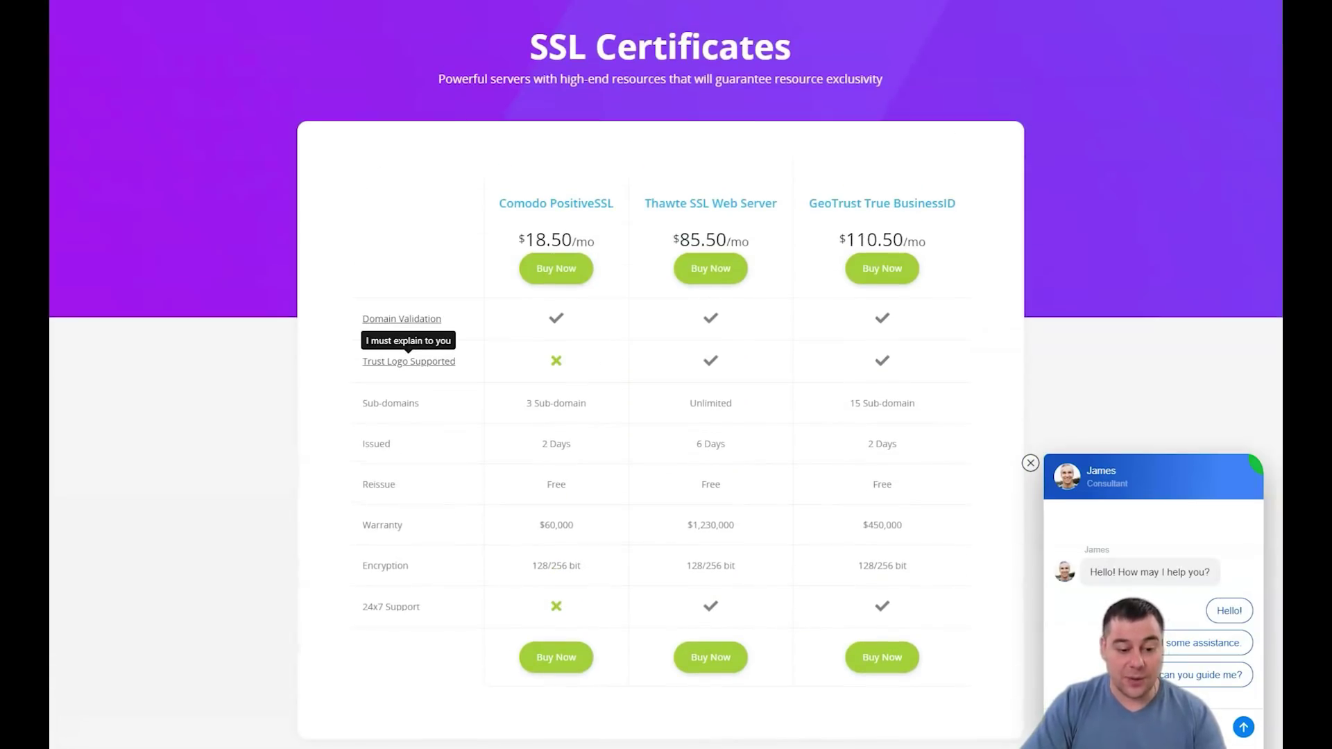
scroll(667, 375, up, 1)
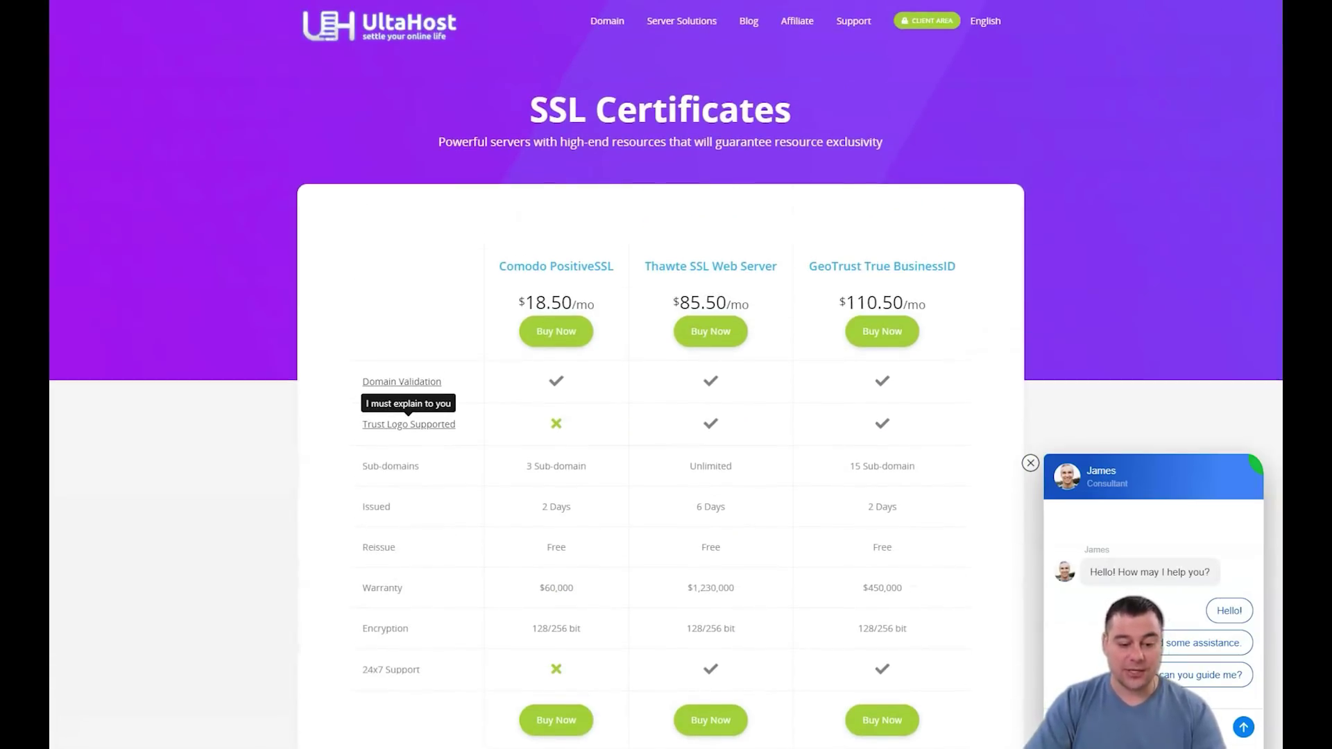
Open UltaHost's Register Domain page from the Domain menu, then focus the domain search box.
click(606, 20)
click(625, 73)
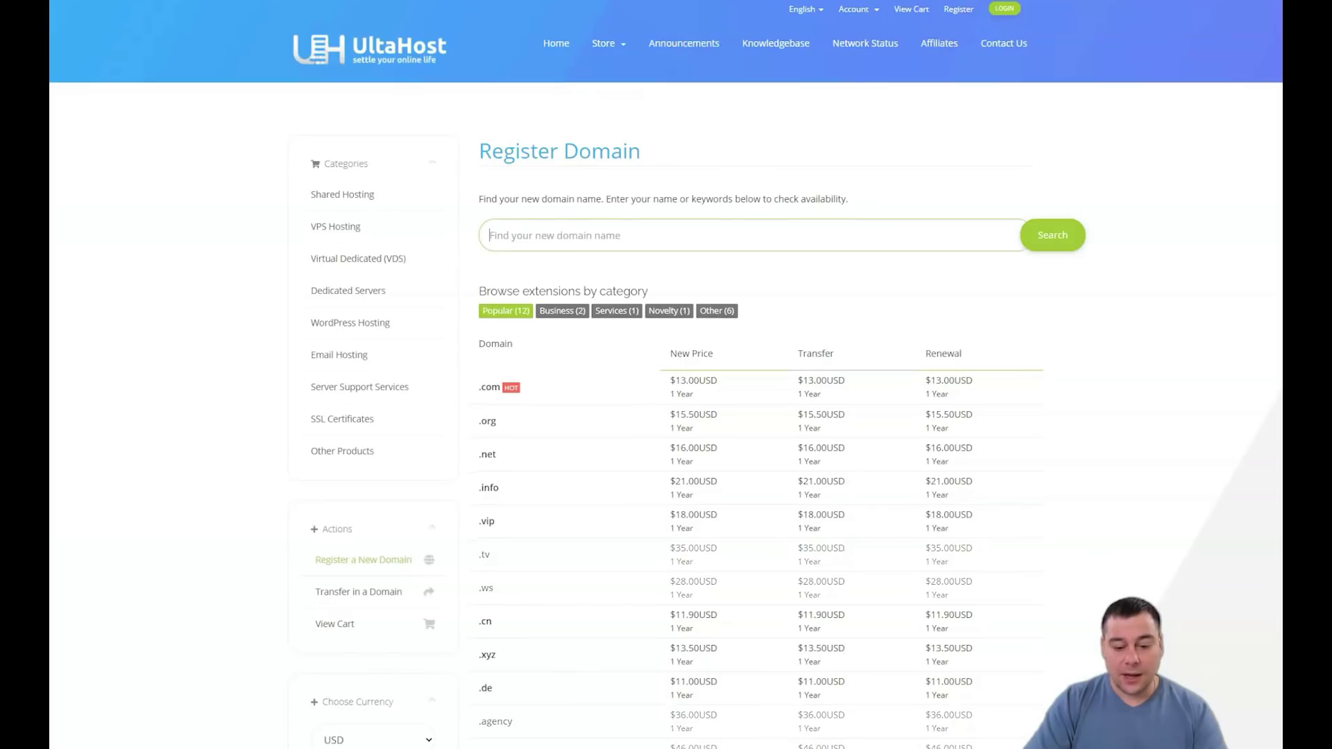
scroll(666, 375, down, 2)
scroll(667, 375, down, 1)
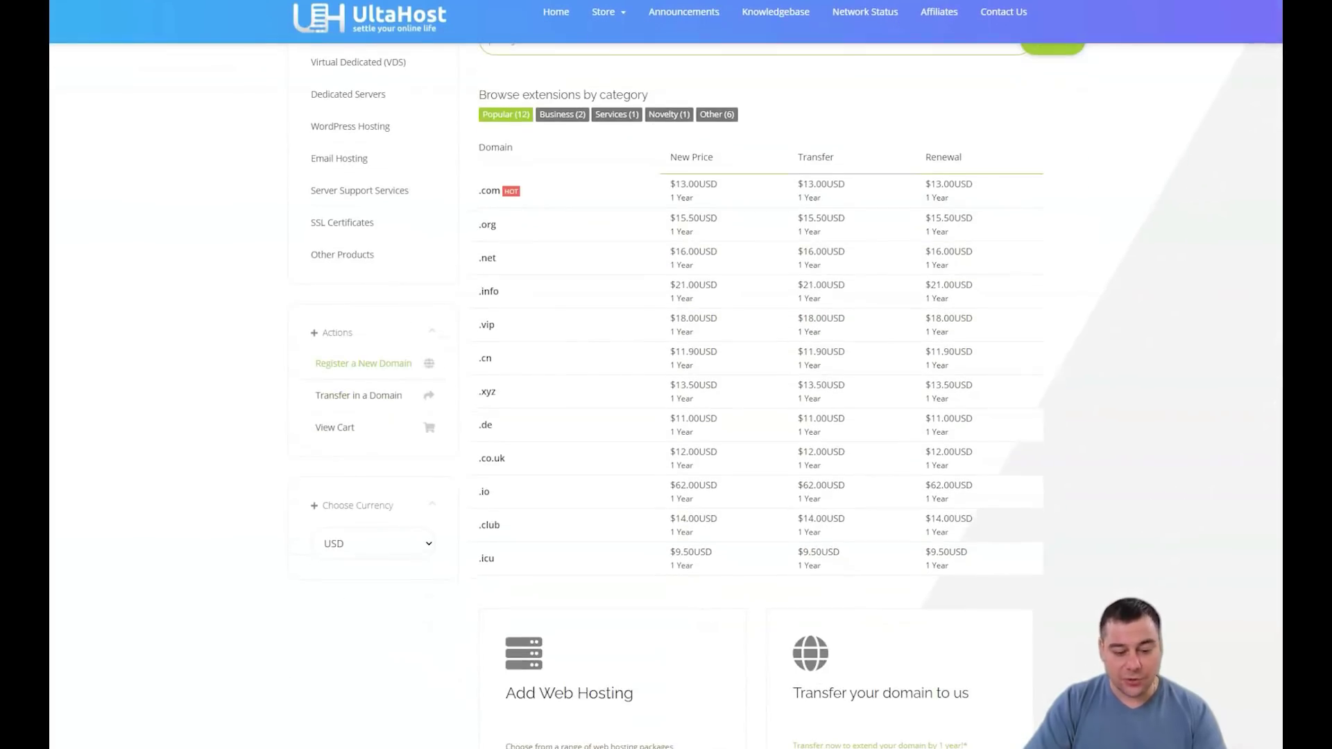
scroll(665, 374, down, 3)
scroll(666, 374, down, 2)
scroll(666, 375, down, 2)
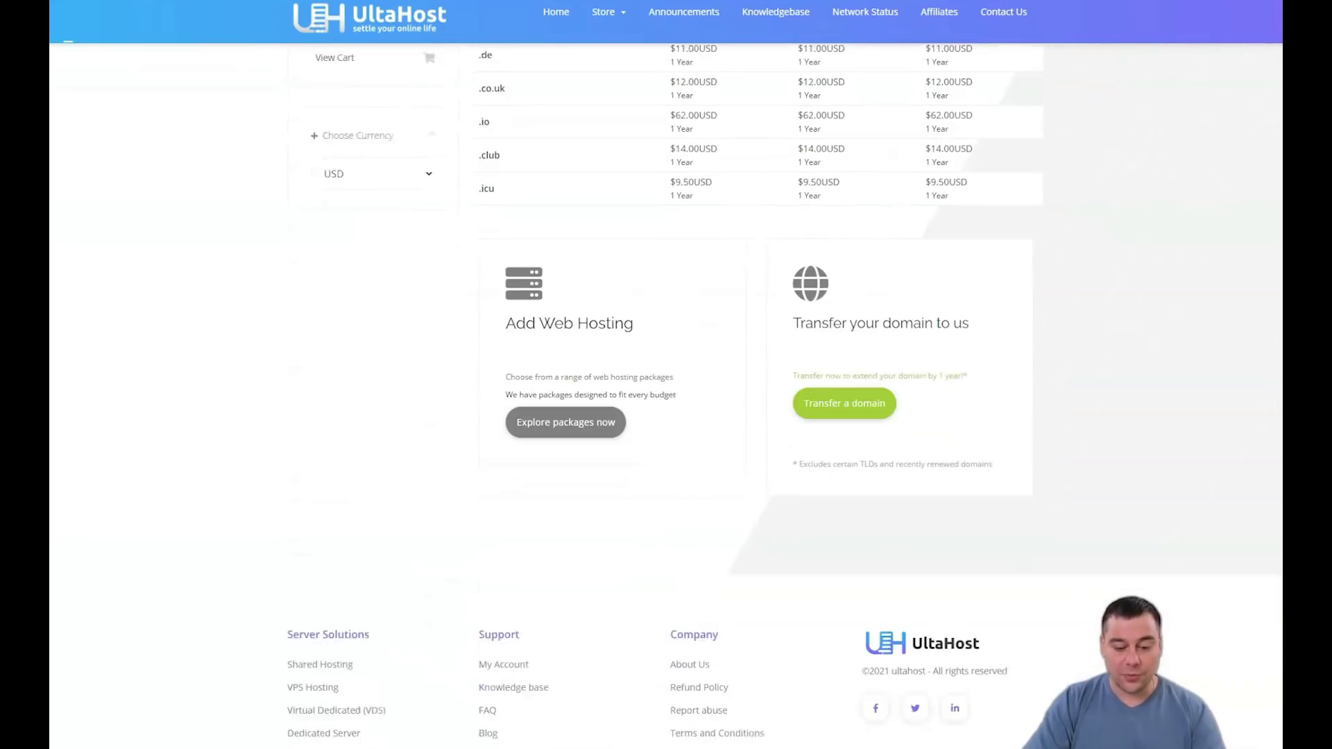
scroll(666, 375, down, 2)
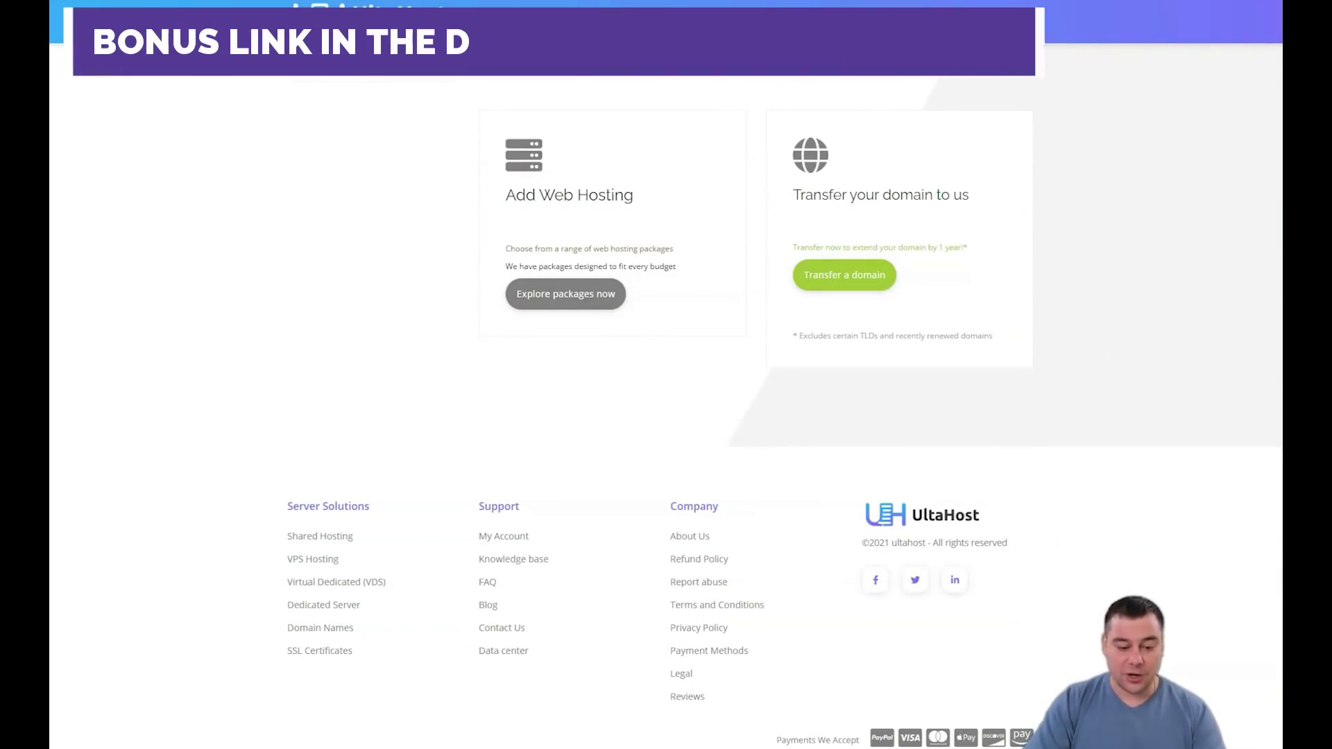
scroll(666, 374, up, 2)
scroll(666, 375, up, 3)
scroll(667, 374, up, 3)
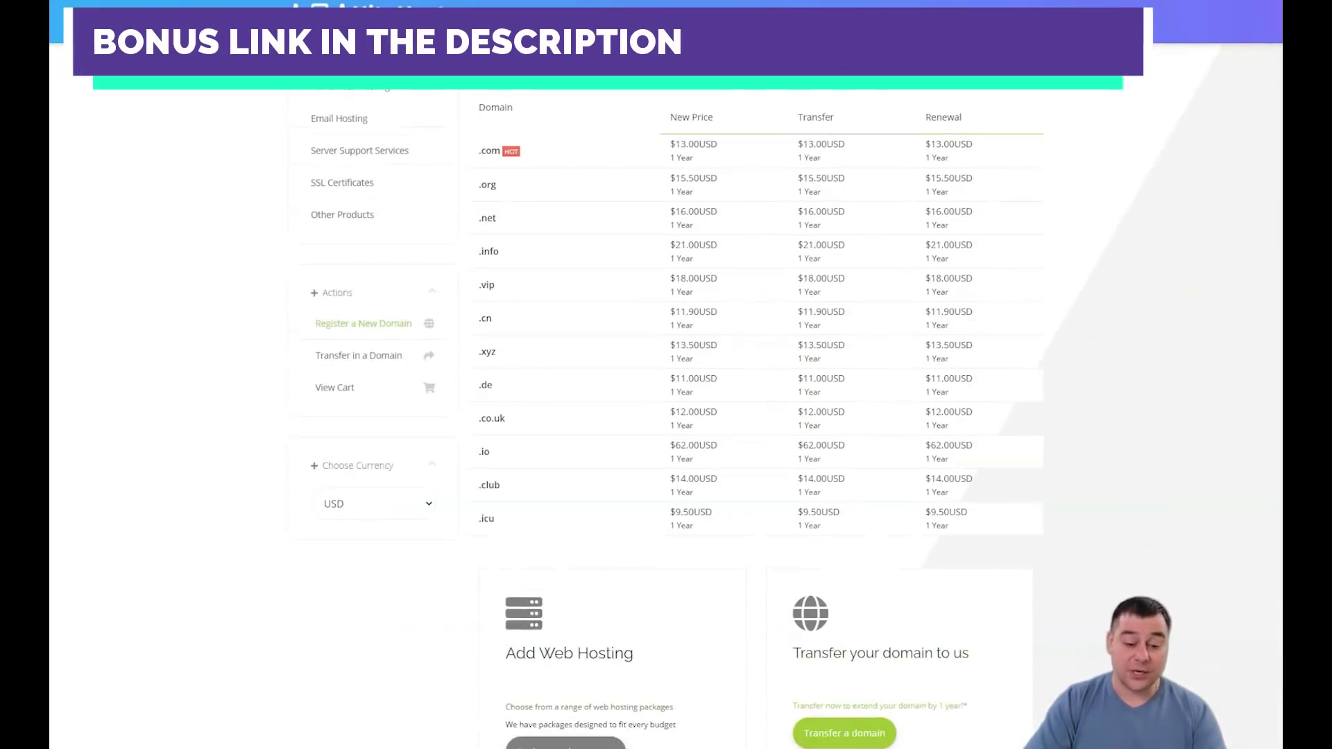
scroll(665, 375, up, 3)
scroll(666, 375, up, 2)
click(624, 229)
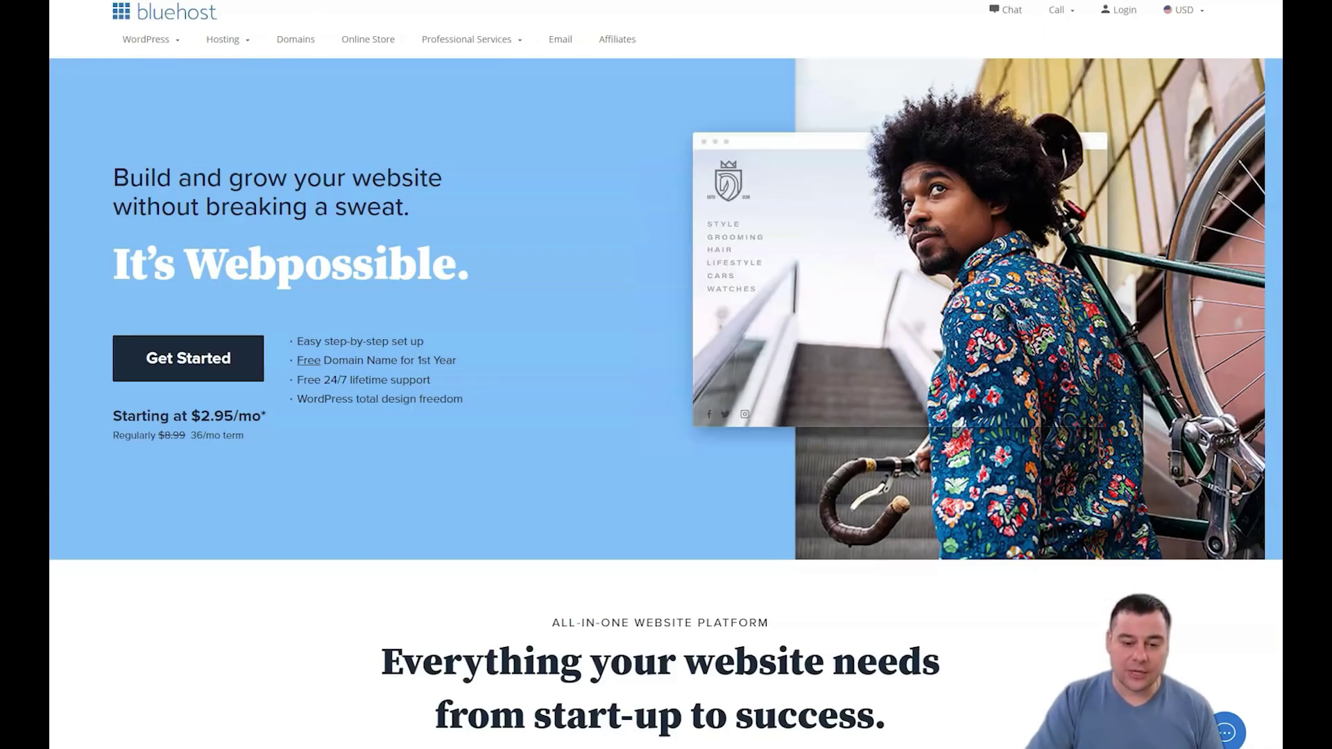
scroll(665, 375, down, 1)
scroll(666, 376, down, 1)
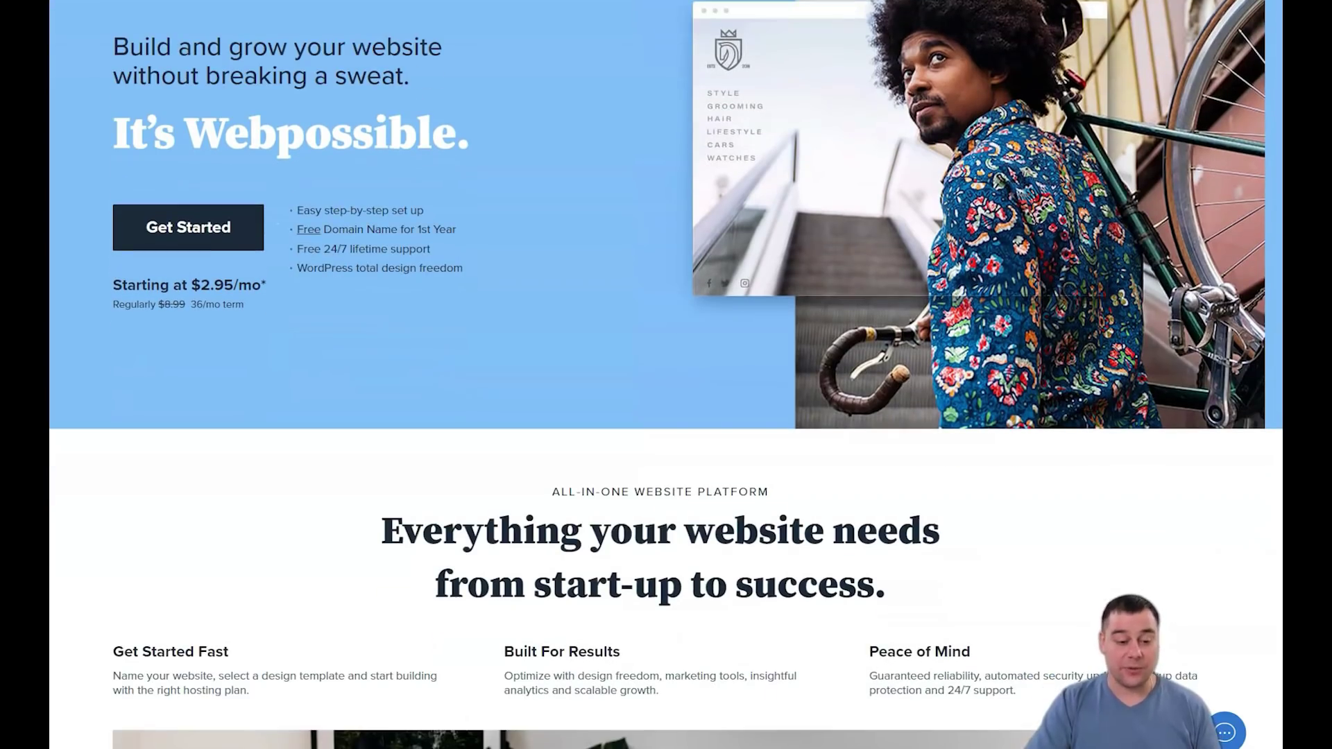
scroll(665, 374, down, 1)
scroll(667, 374, down, 1)
scroll(666, 375, down, 1)
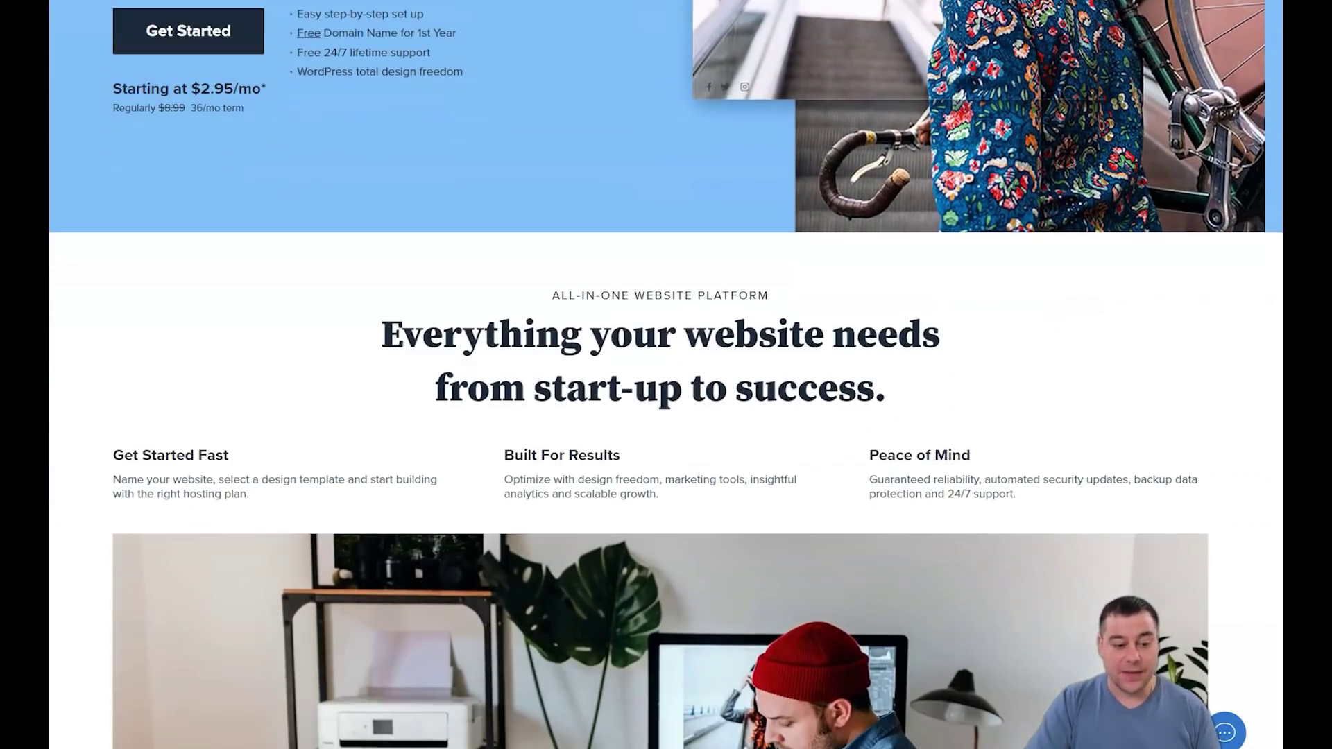
scroll(666, 375, down, 1)
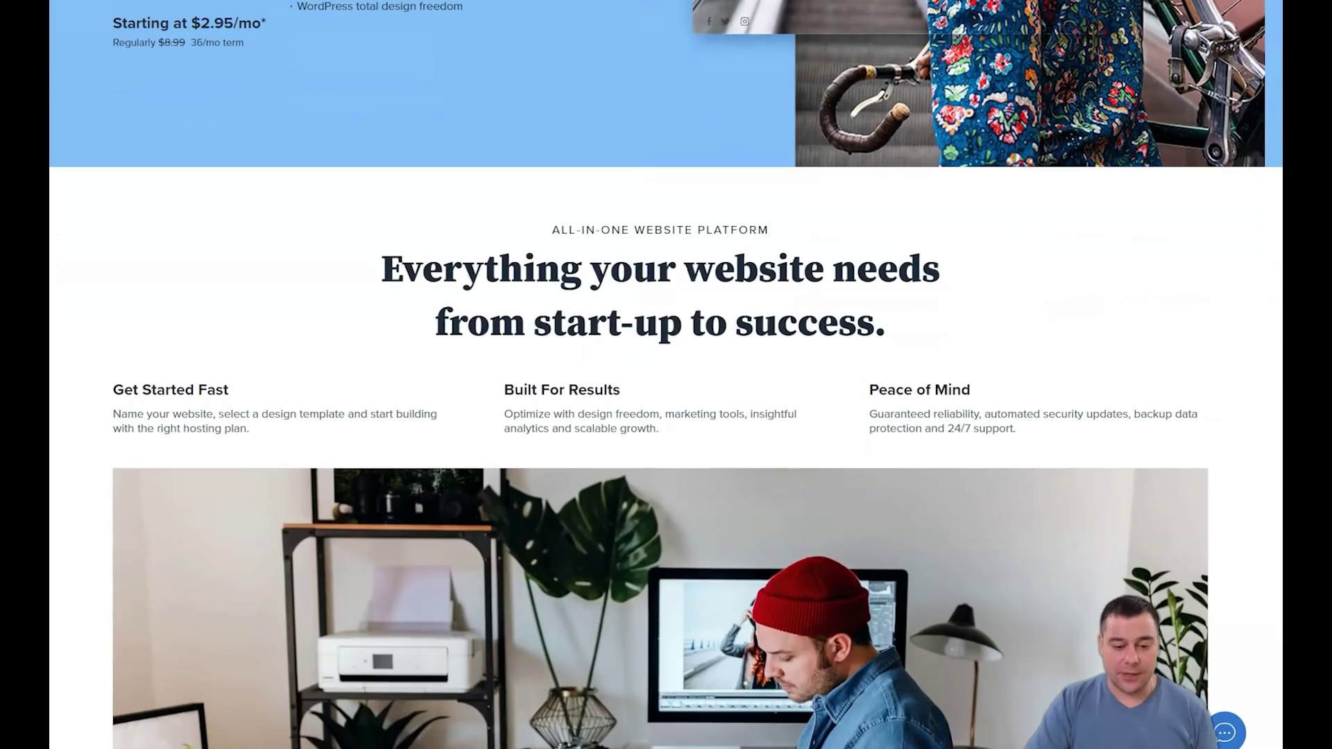
scroll(666, 375, down, 1)
scroll(665, 375, down, 1)
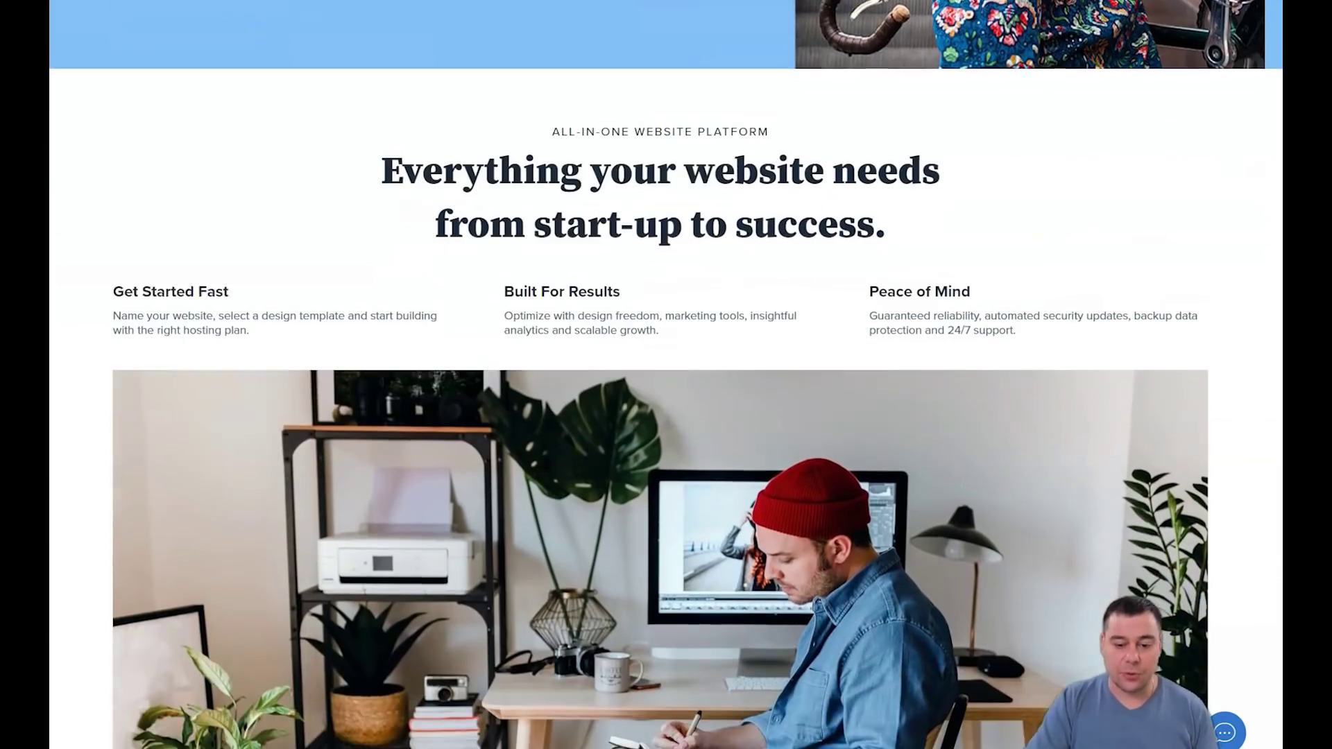
scroll(666, 375, down, 1)
scroll(666, 375, down, 1)
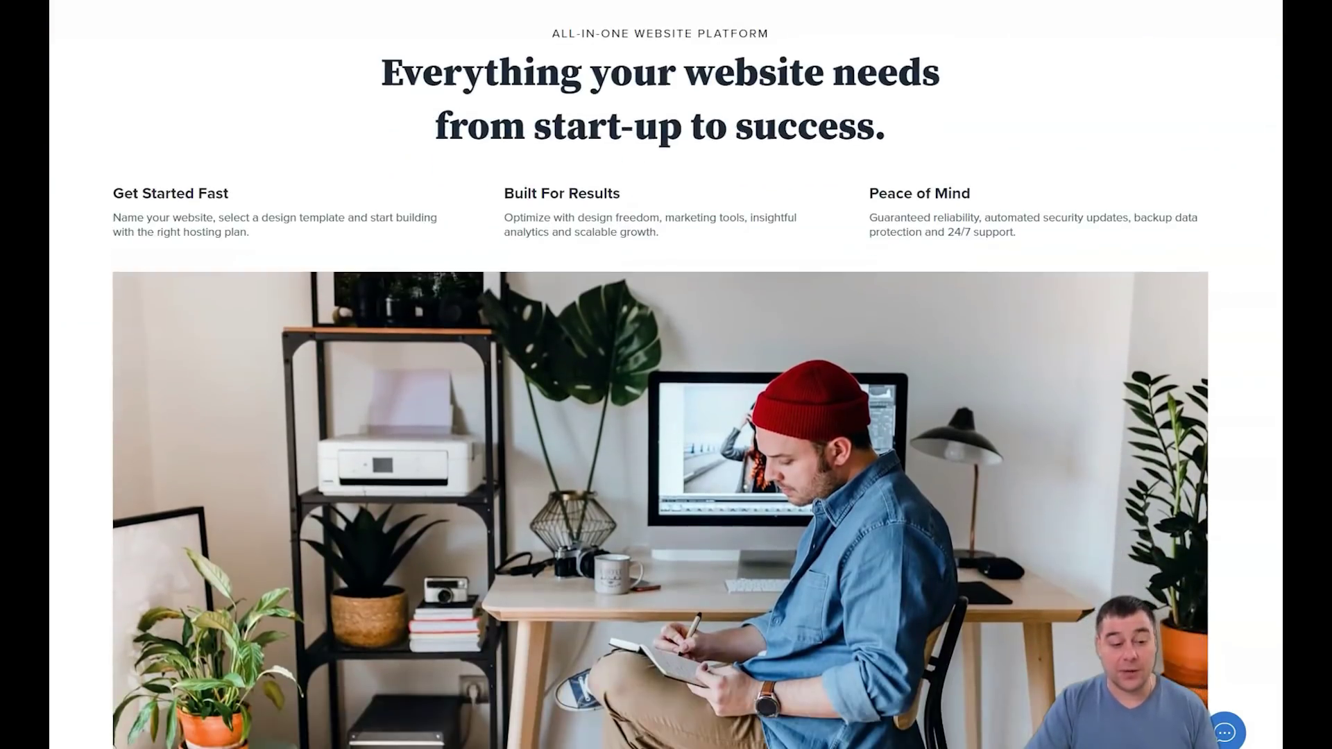
scroll(666, 376, down, 1)
scroll(667, 375, down, 2)
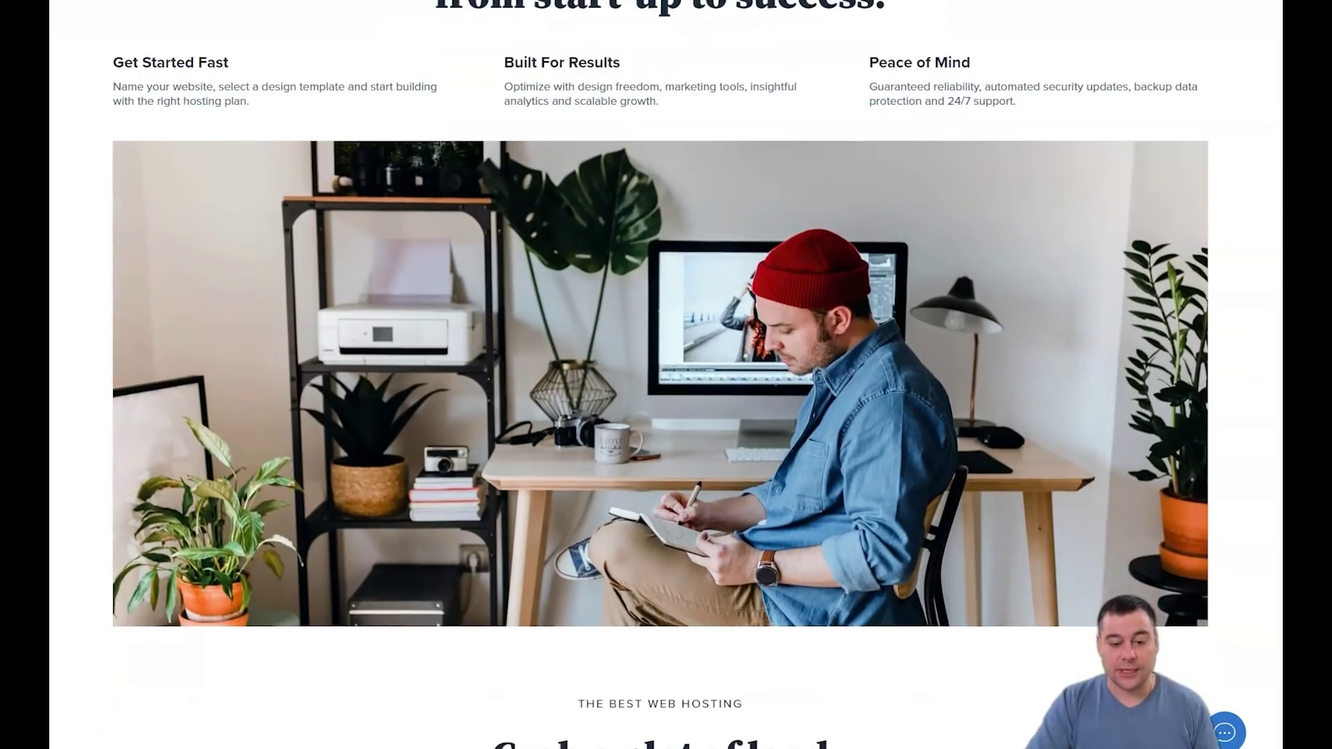
scroll(666, 375, down, 2)
scroll(666, 376, down, 1)
scroll(666, 374, down, 2)
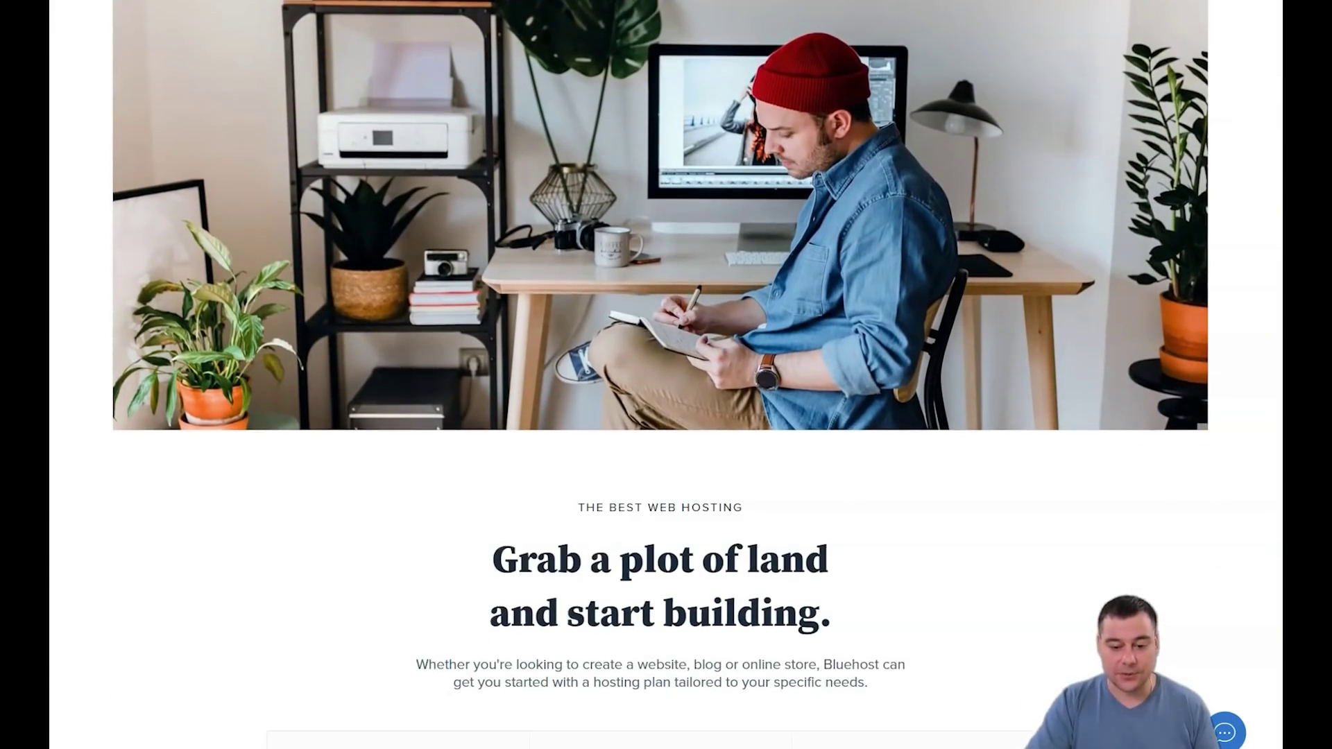
scroll(666, 375, down, 1)
scroll(666, 374, down, 2)
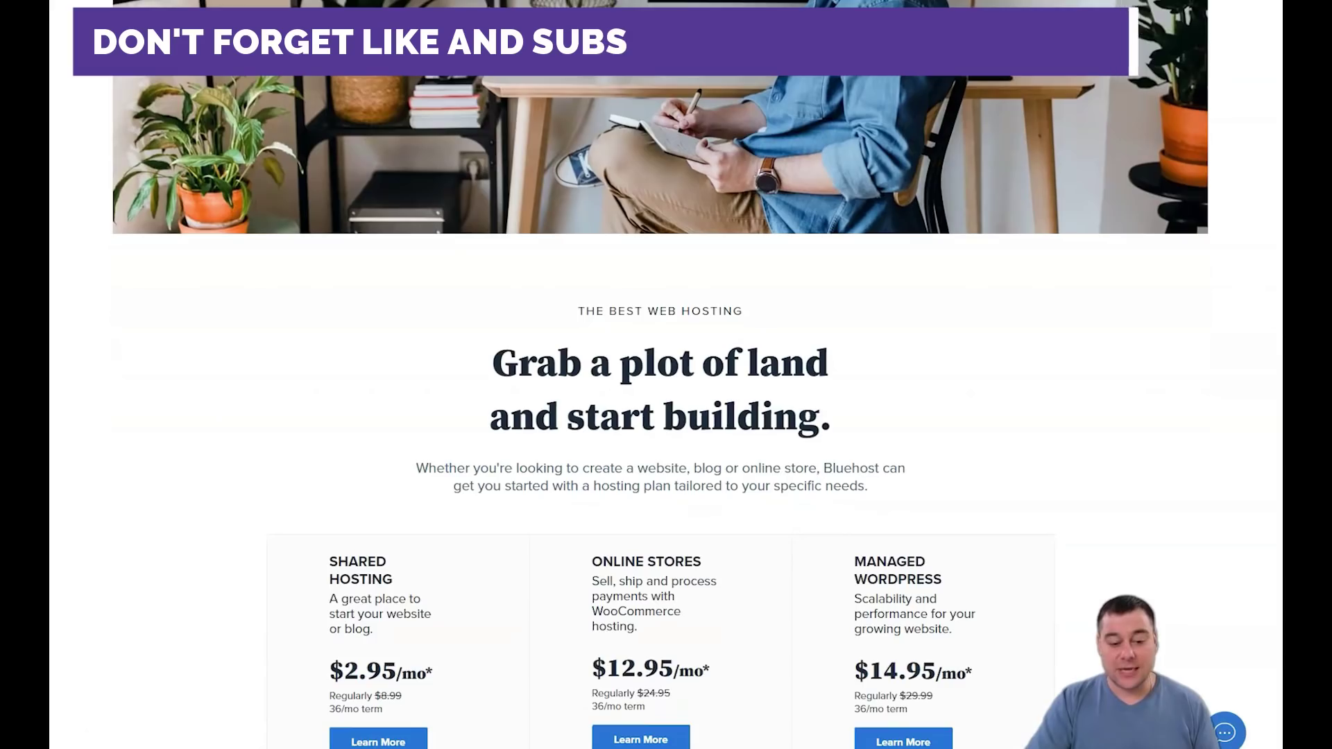
scroll(666, 374, down, 1)
scroll(666, 375, down, 1)
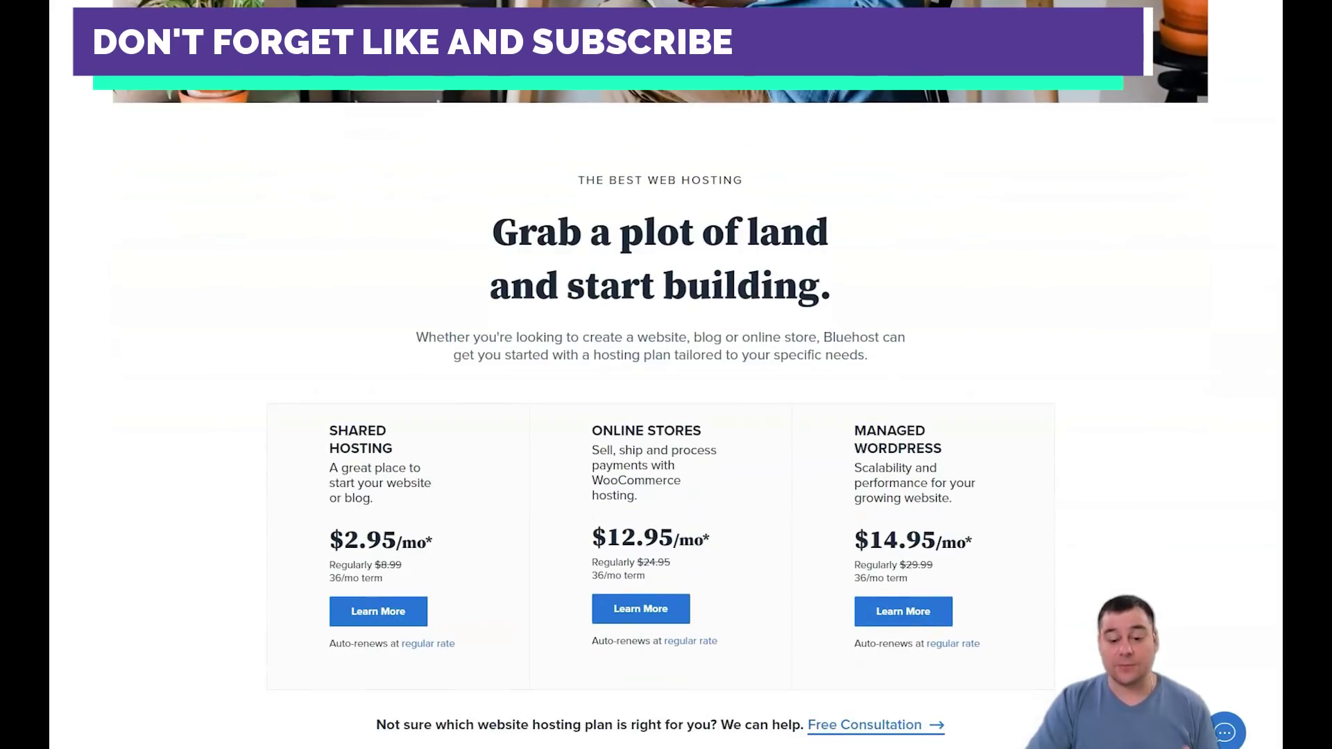
scroll(666, 375, down, 2)
scroll(666, 374, down, 1)
scroll(666, 375, down, 1)
scroll(666, 374, down, 1)
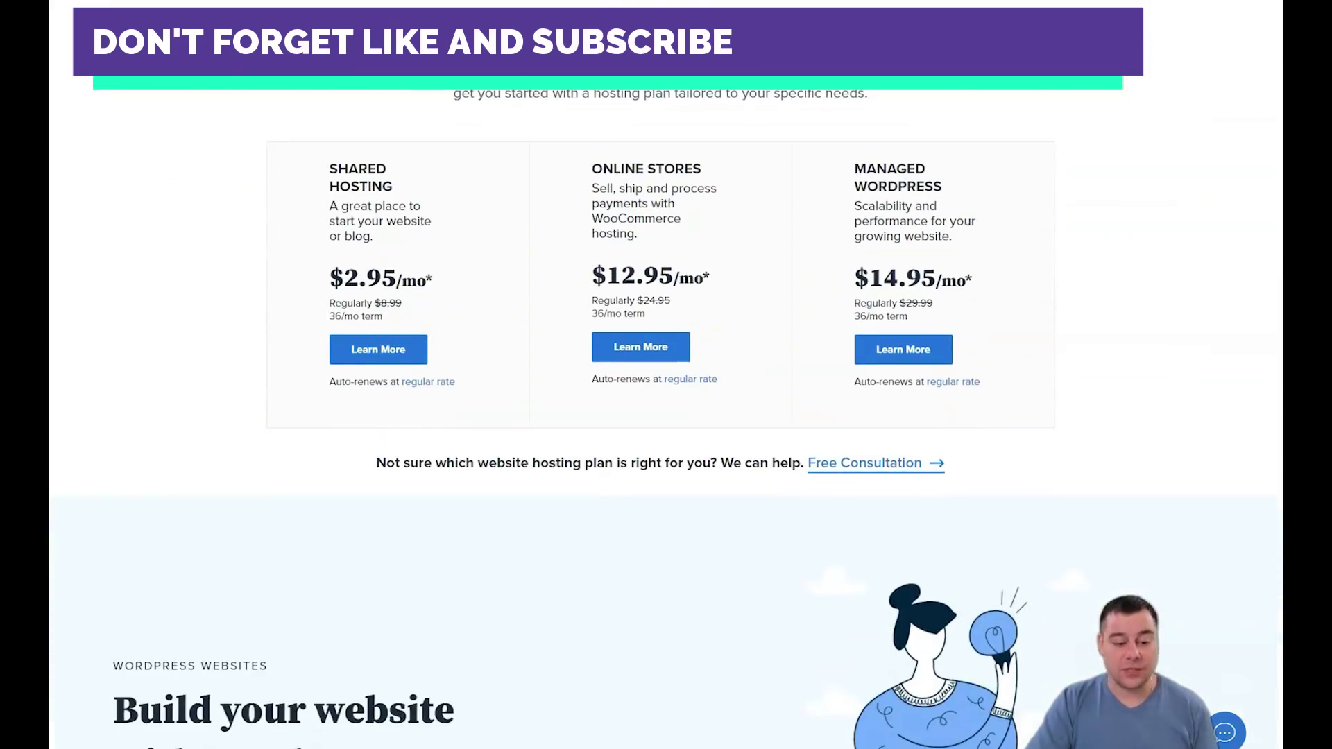
scroll(666, 375, down, 2)
scroll(666, 374, down, 2)
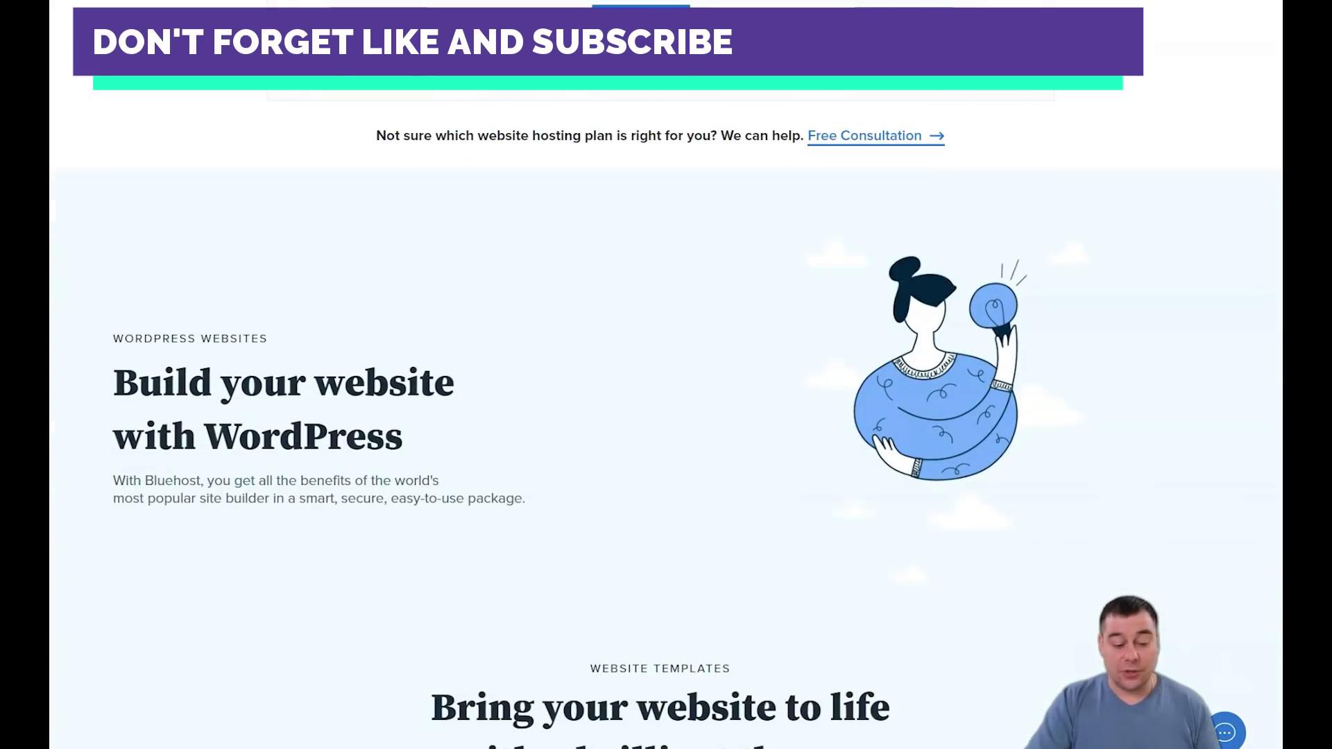
scroll(666, 375, down, 1)
scroll(667, 375, down, 1)
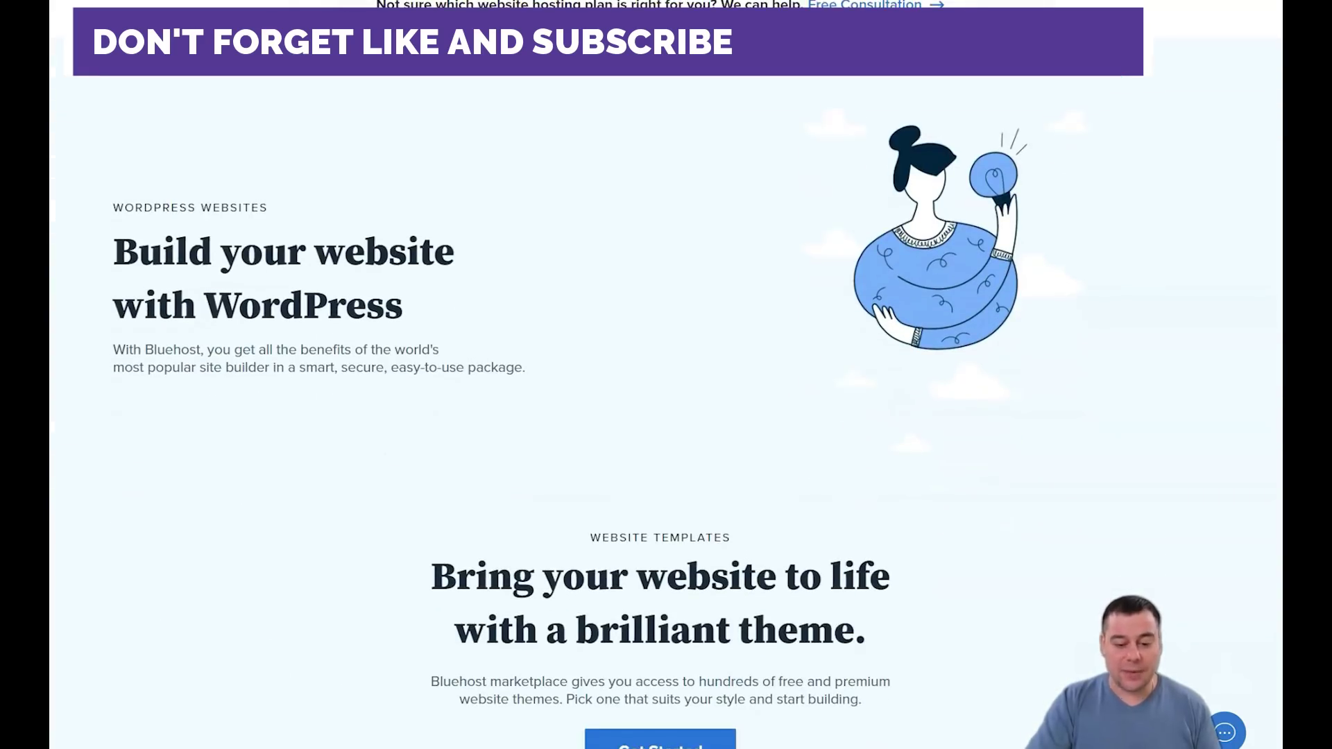
scroll(666, 375, down, 1)
scroll(666, 374, down, 1)
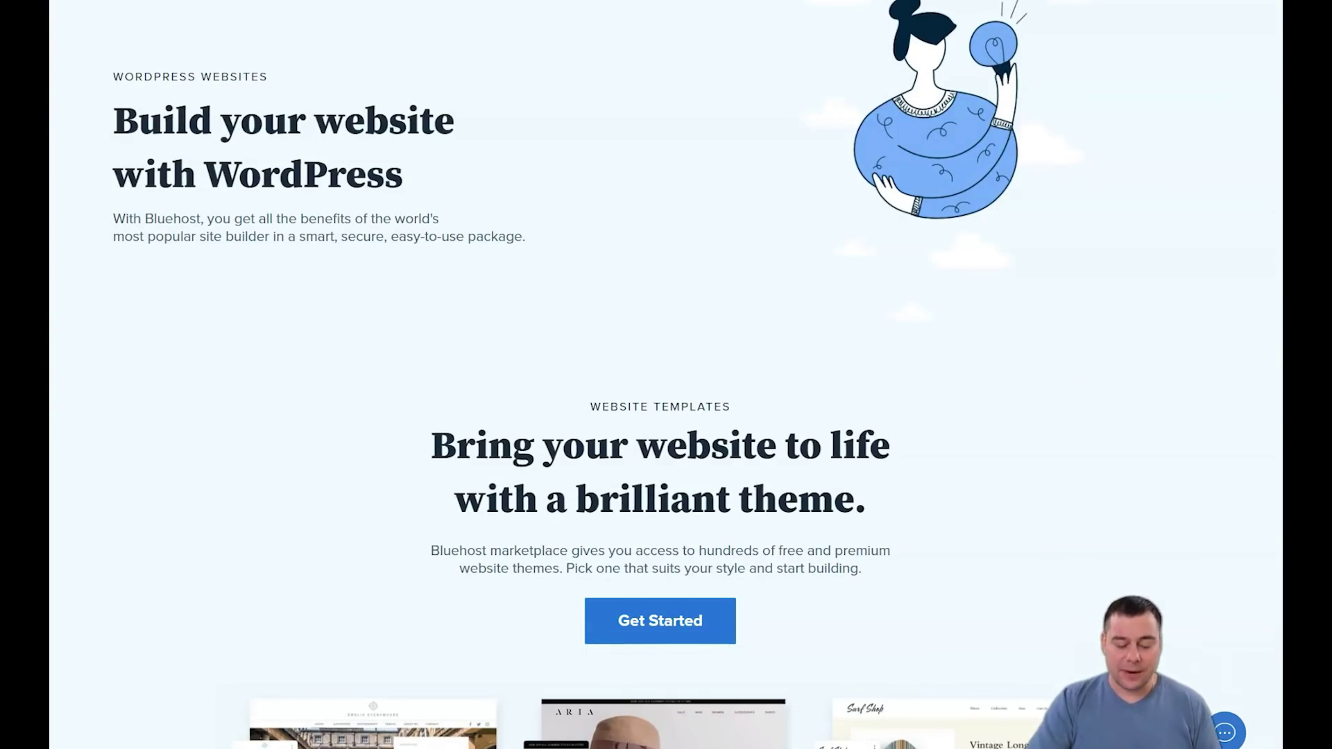
scroll(666, 375, down, 1)
scroll(666, 375, down, 1)
scroll(666, 374, down, 1)
scroll(666, 375, down, 1)
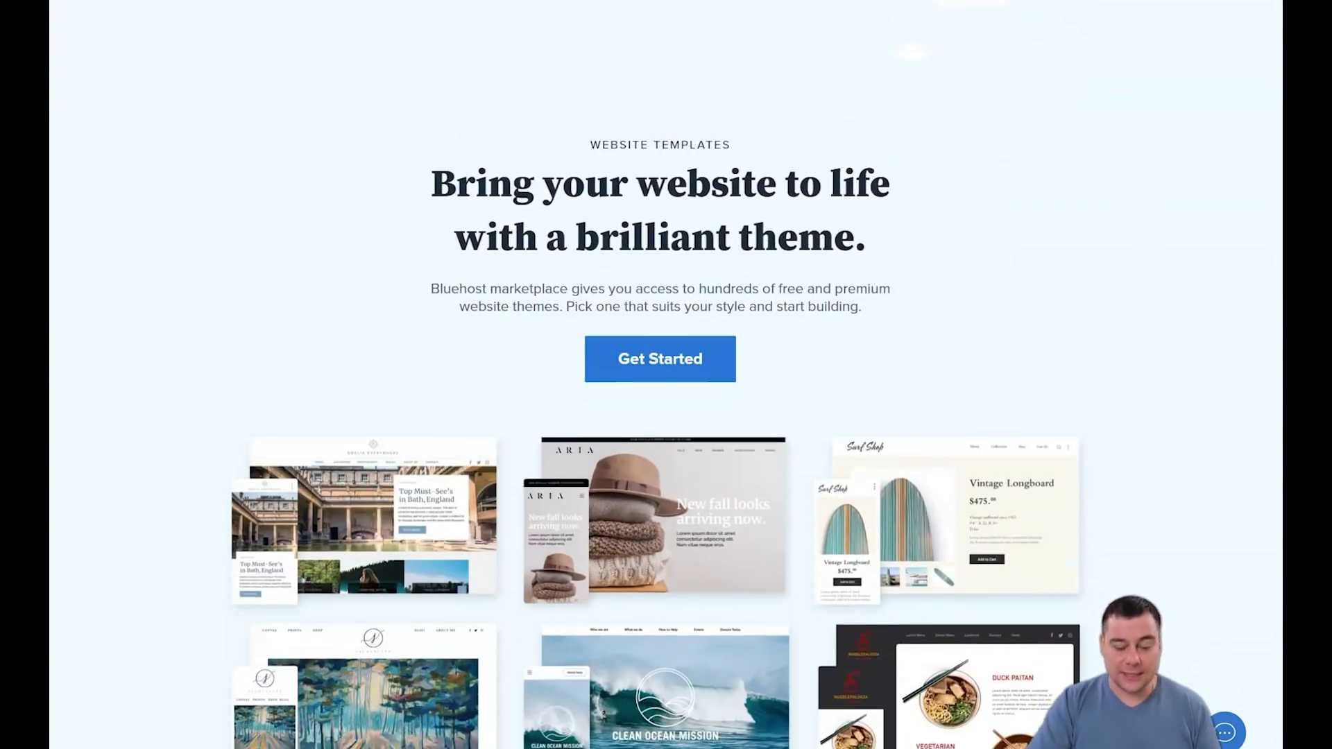
scroll(666, 374, down, 1)
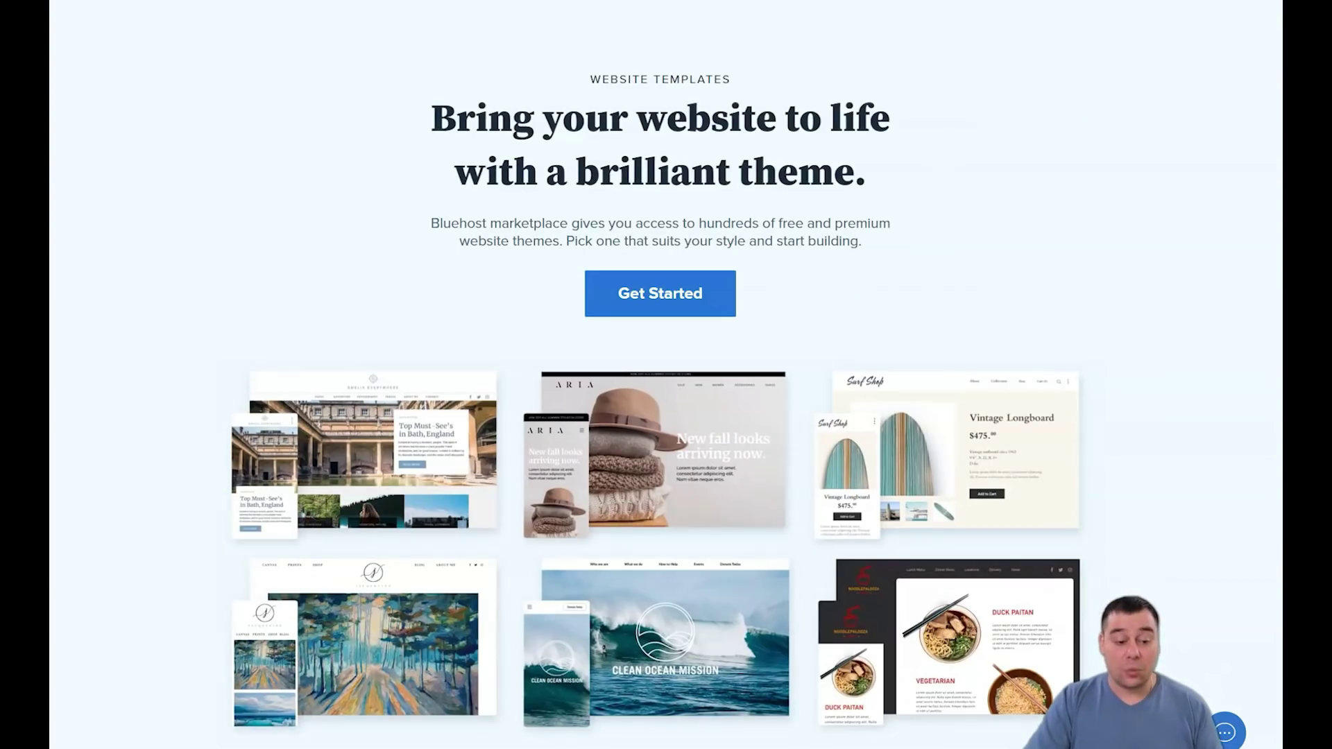
scroll(666, 375, down, 1)
scroll(666, 375, down, 1)
scroll(666, 376, down, 1)
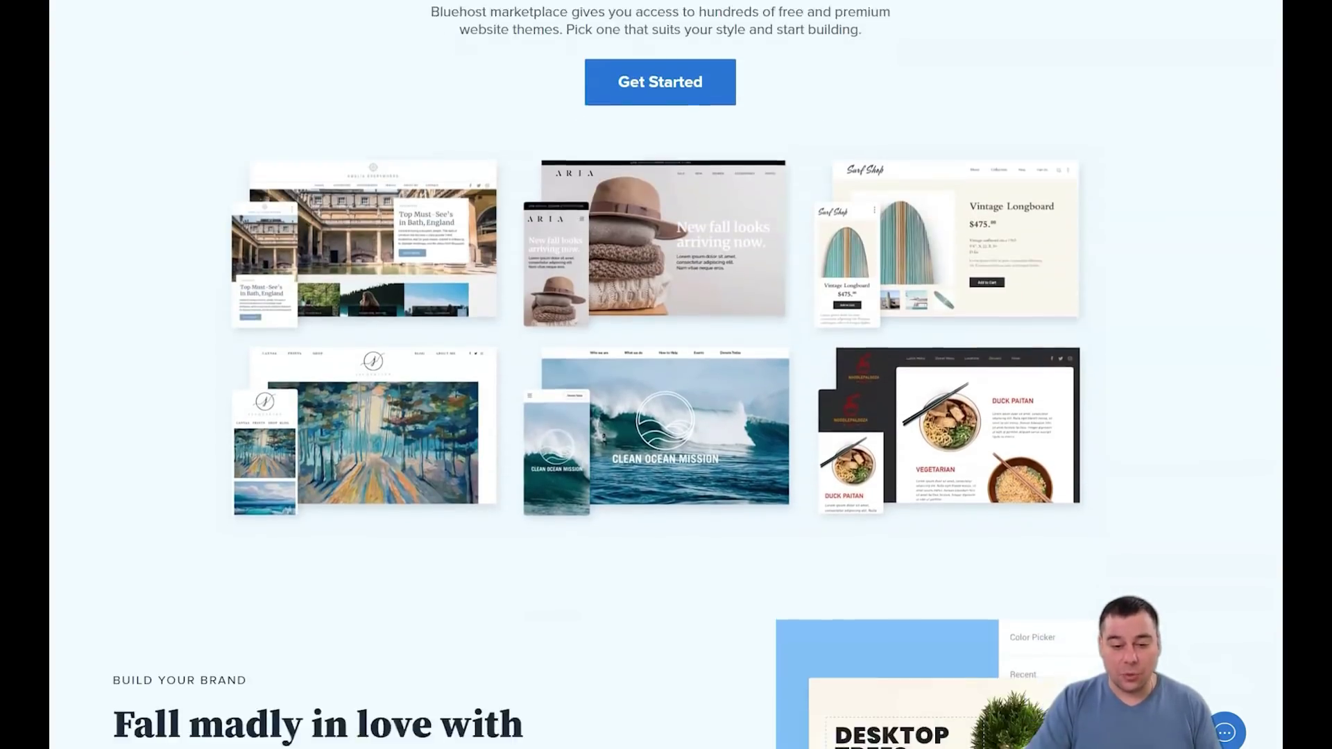
scroll(667, 375, down, 1)
scroll(667, 374, down, 1)
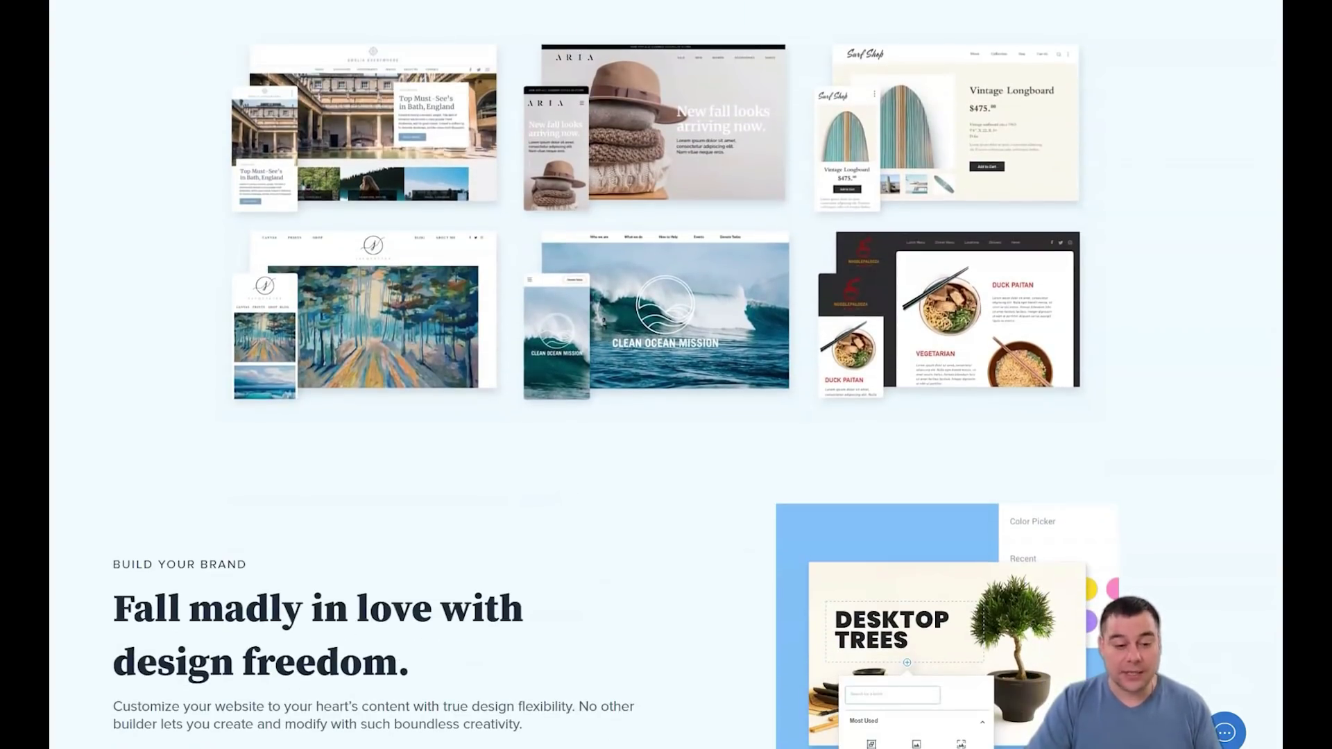
scroll(665, 375, down, 1)
scroll(666, 375, down, 1)
scroll(666, 375, down, 1)
scroll(666, 376, down, 1)
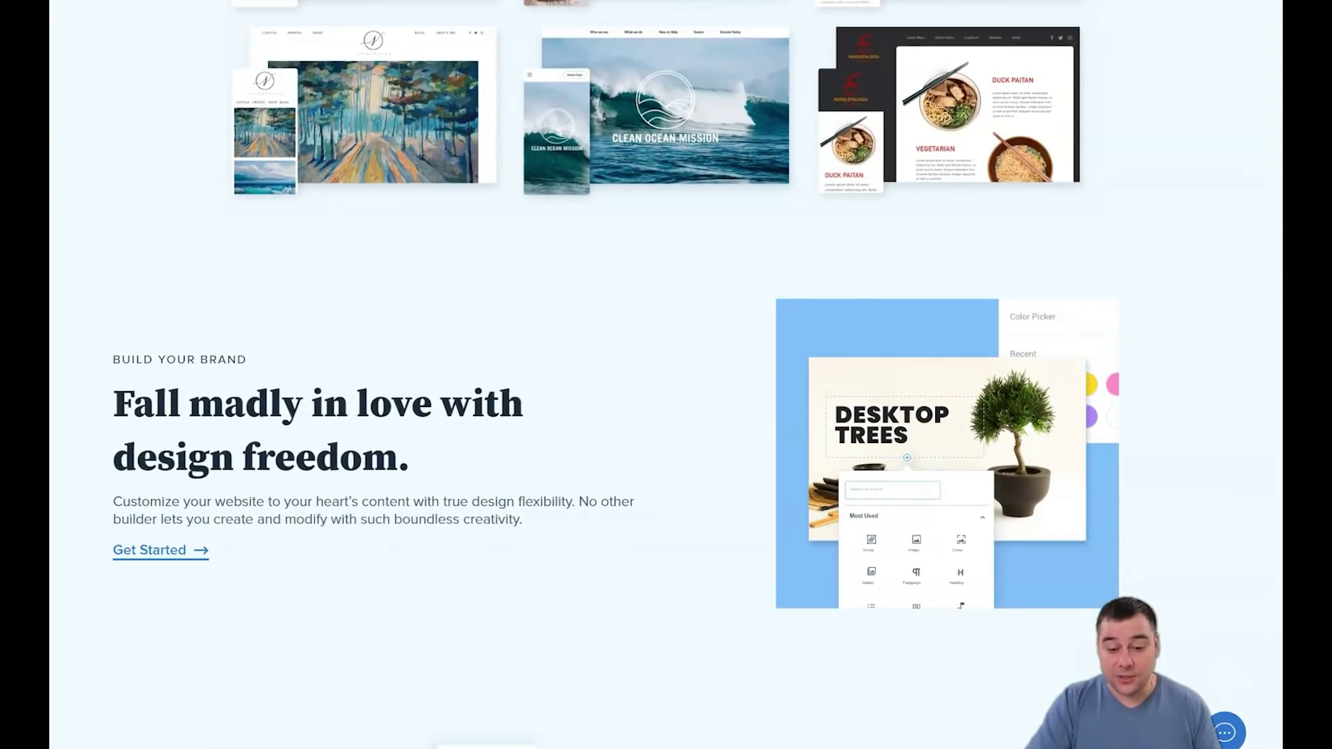
scroll(667, 376, down, 1)
scroll(666, 374, down, 1)
scroll(666, 375, down, 1)
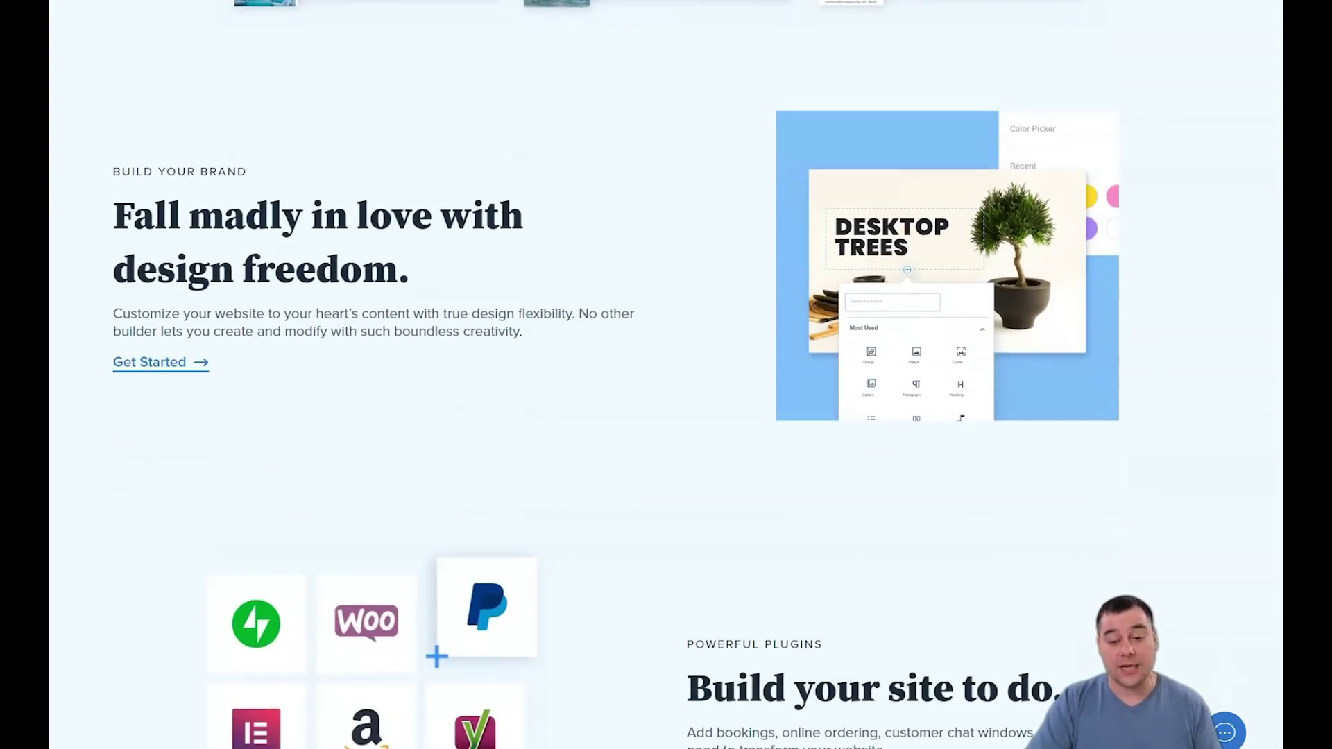
scroll(666, 375, down, 1)
scroll(666, 374, down, 1)
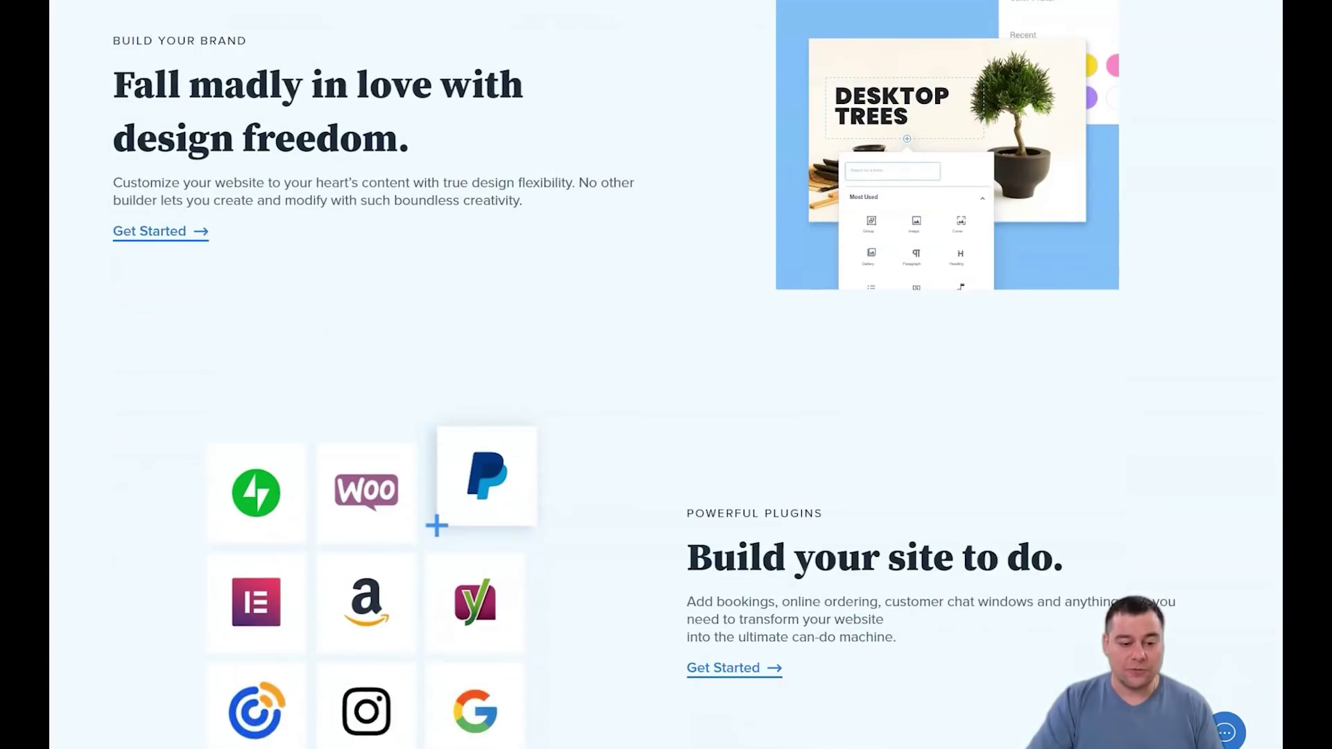
scroll(667, 375, down, 1)
scroll(666, 375, down, 1)
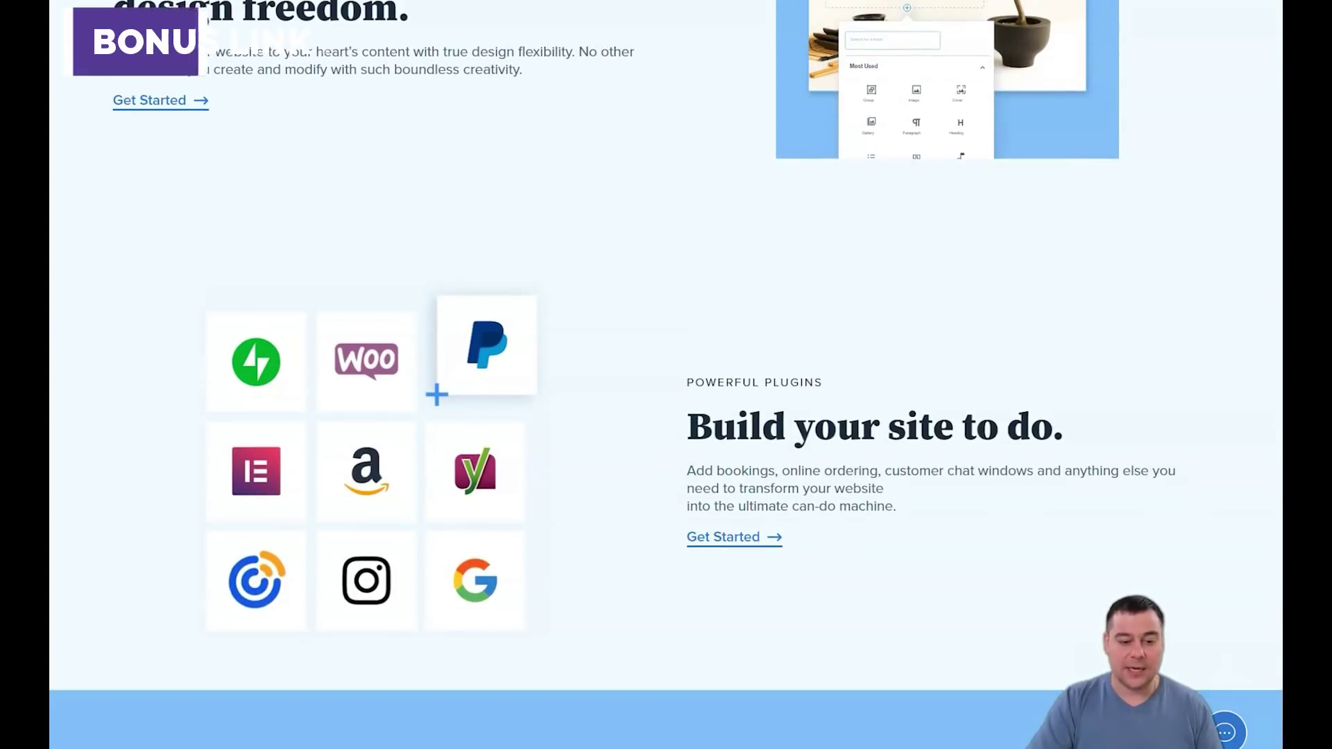
scroll(666, 374, down, 2)
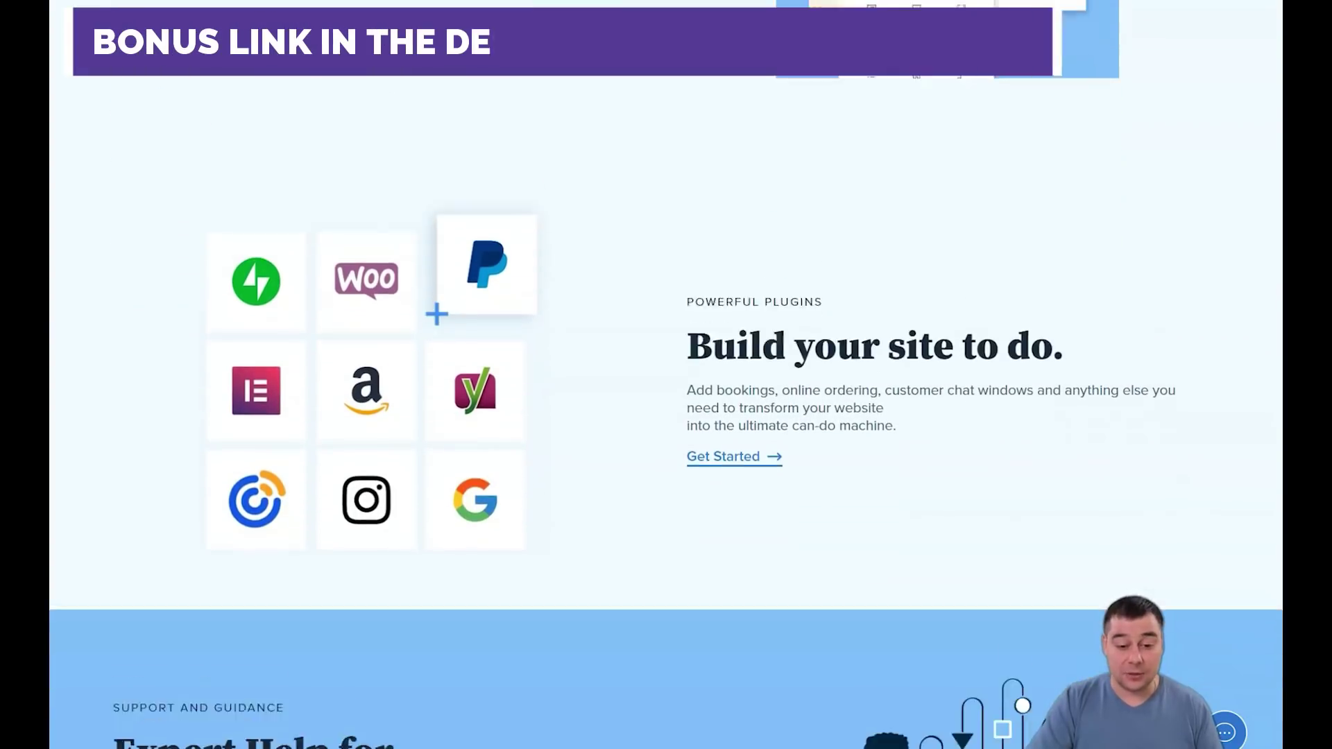
scroll(666, 375, down, 2)
scroll(667, 374, down, 2)
scroll(666, 375, down, 1)
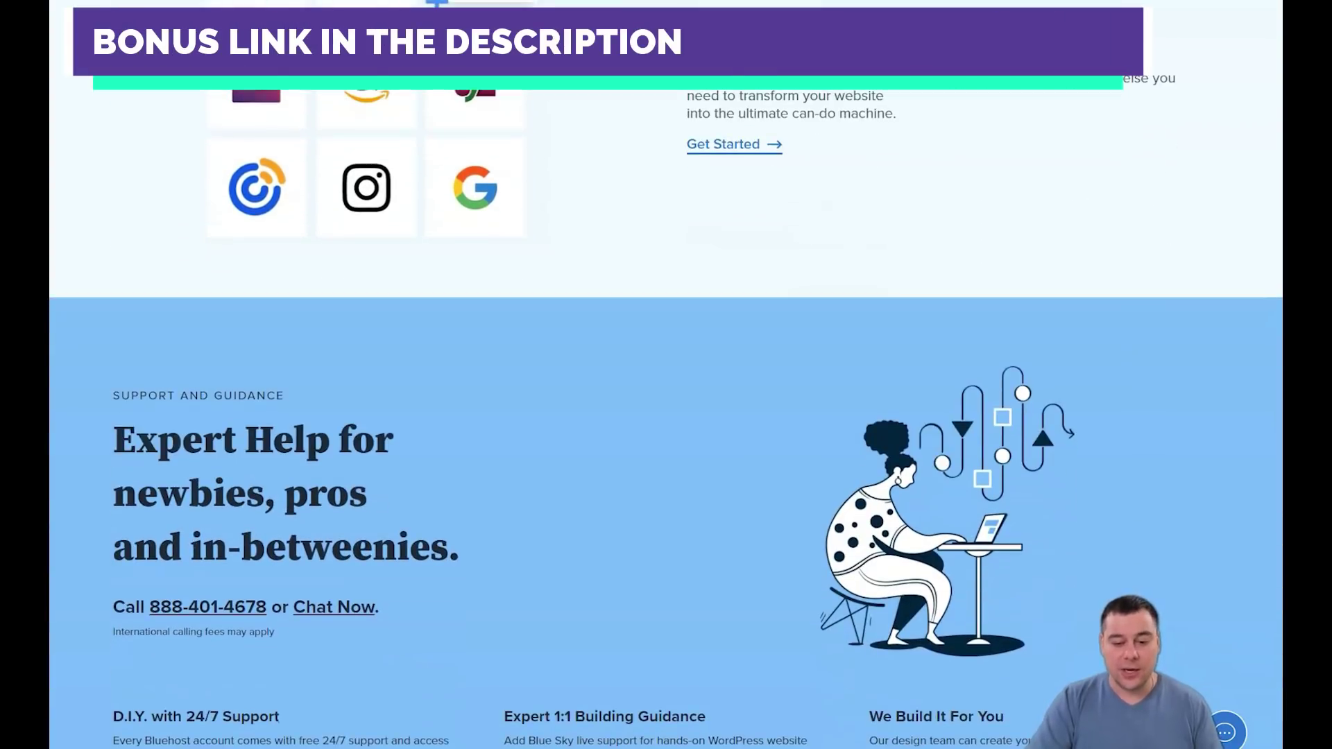
scroll(666, 375, down, 1)
scroll(666, 375, down, 1)
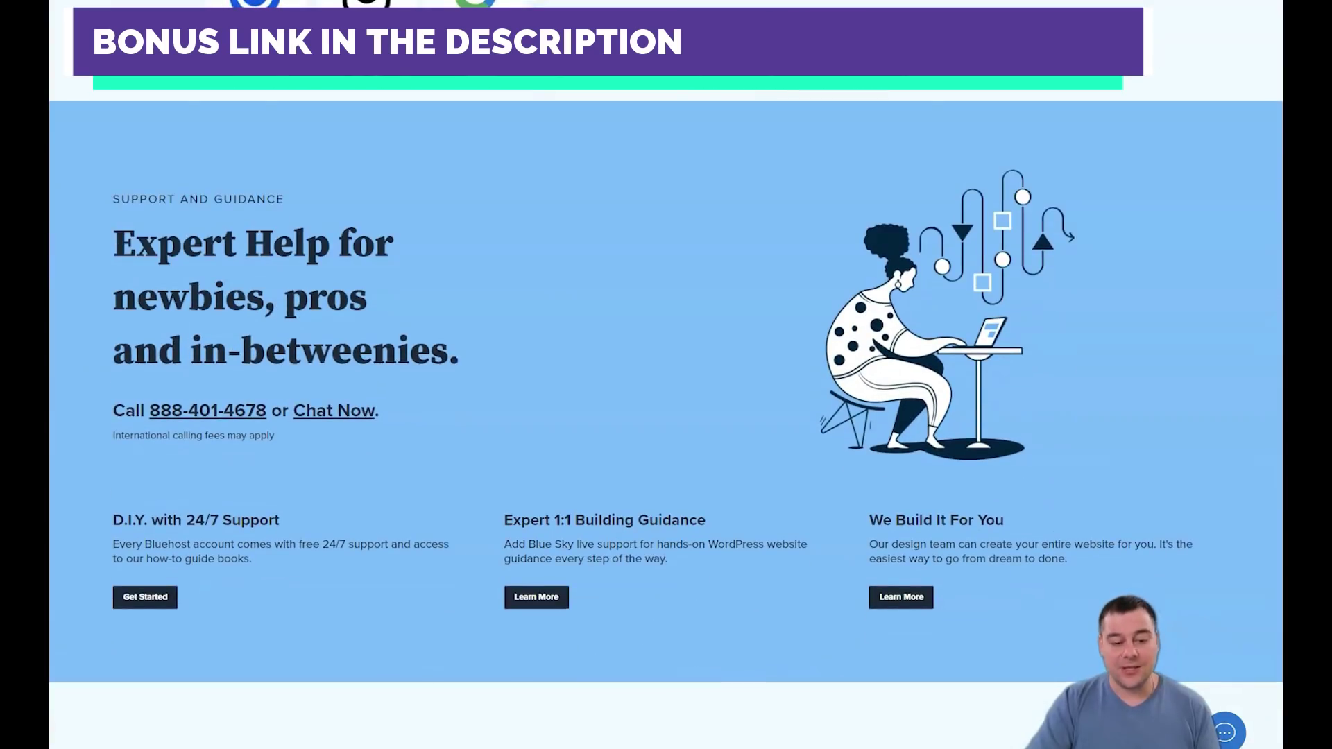
scroll(666, 375, down, 2)
scroll(666, 374, down, 2)
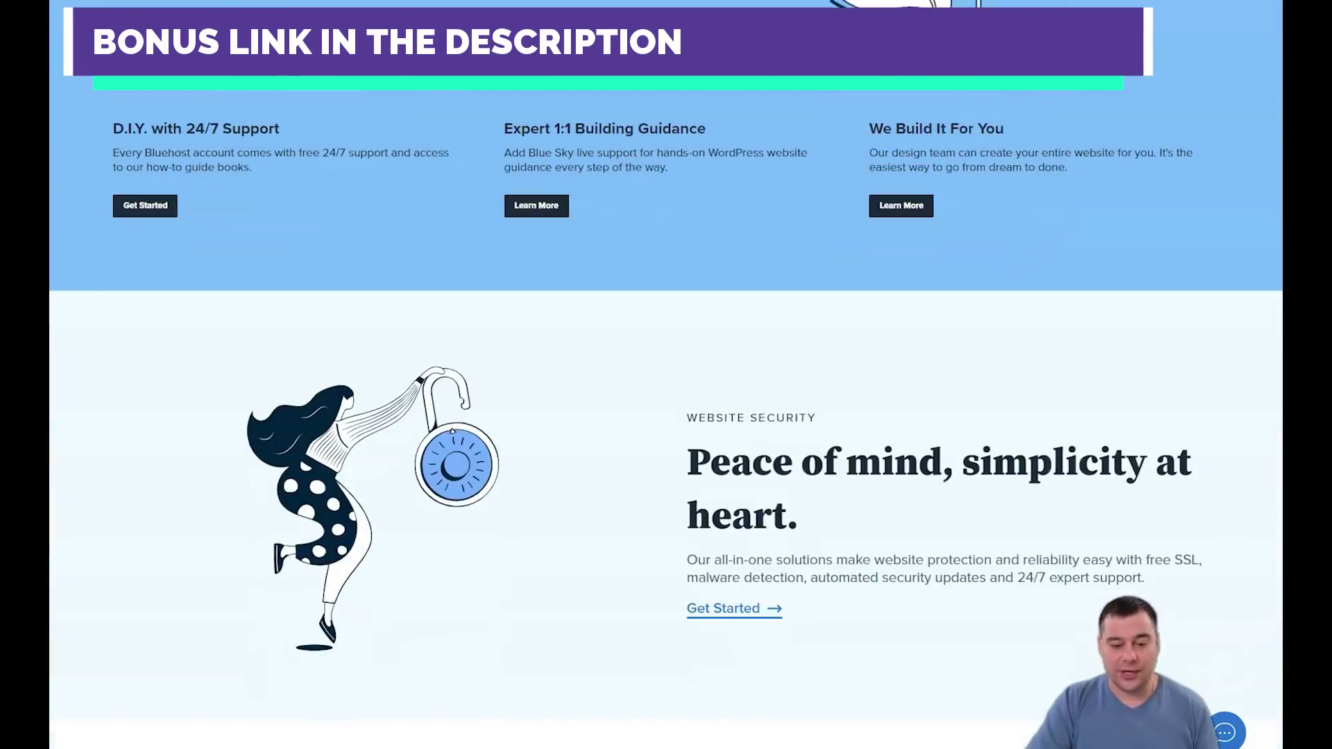
scroll(667, 374, down, 1)
scroll(667, 374, down, 2)
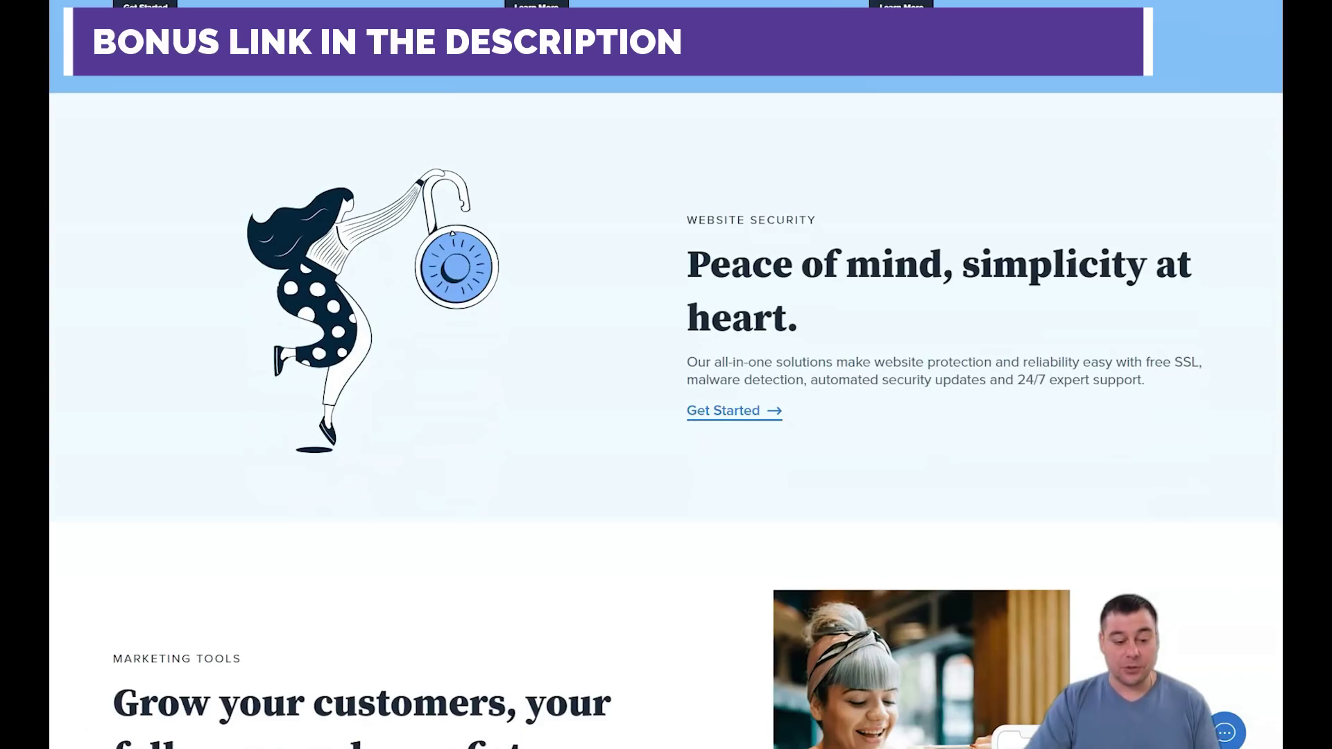
scroll(666, 375, down, 1)
scroll(666, 375, down, 1)
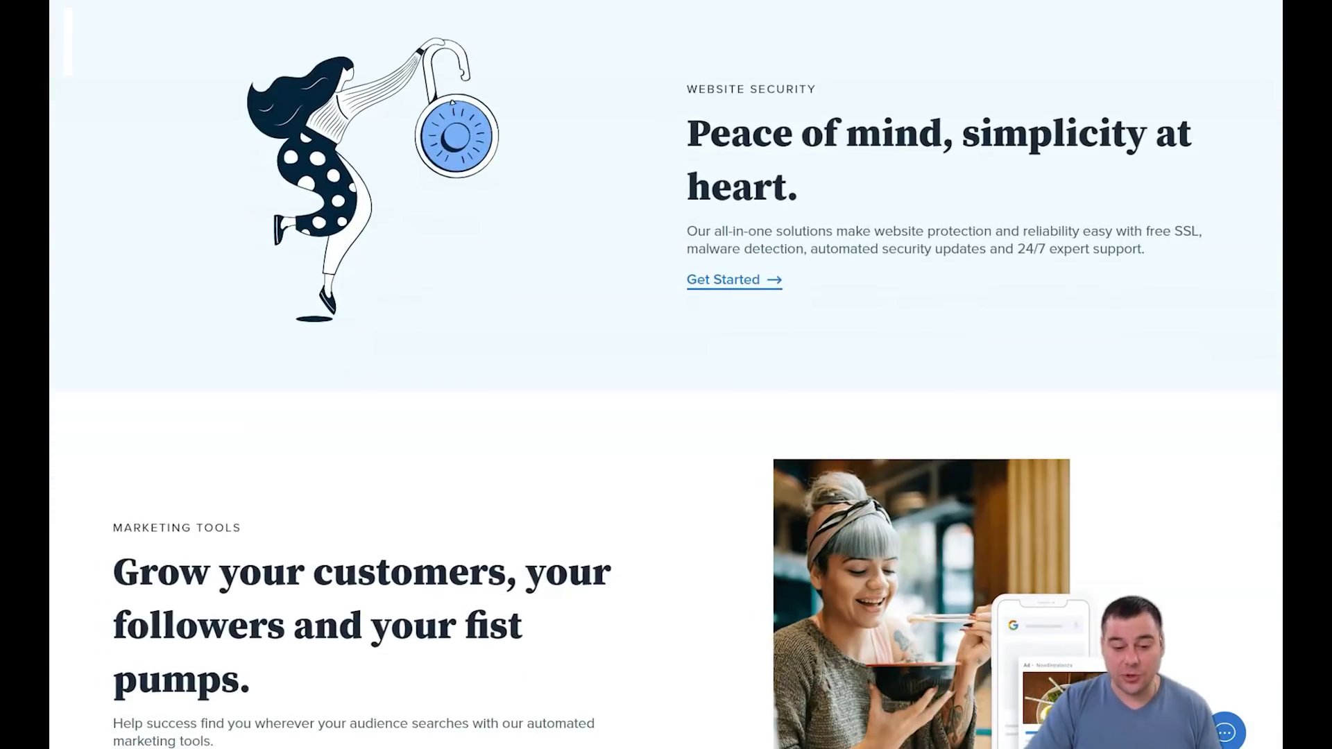
scroll(666, 375, down, 1)
scroll(666, 375, down, 1)
scroll(666, 374, down, 1)
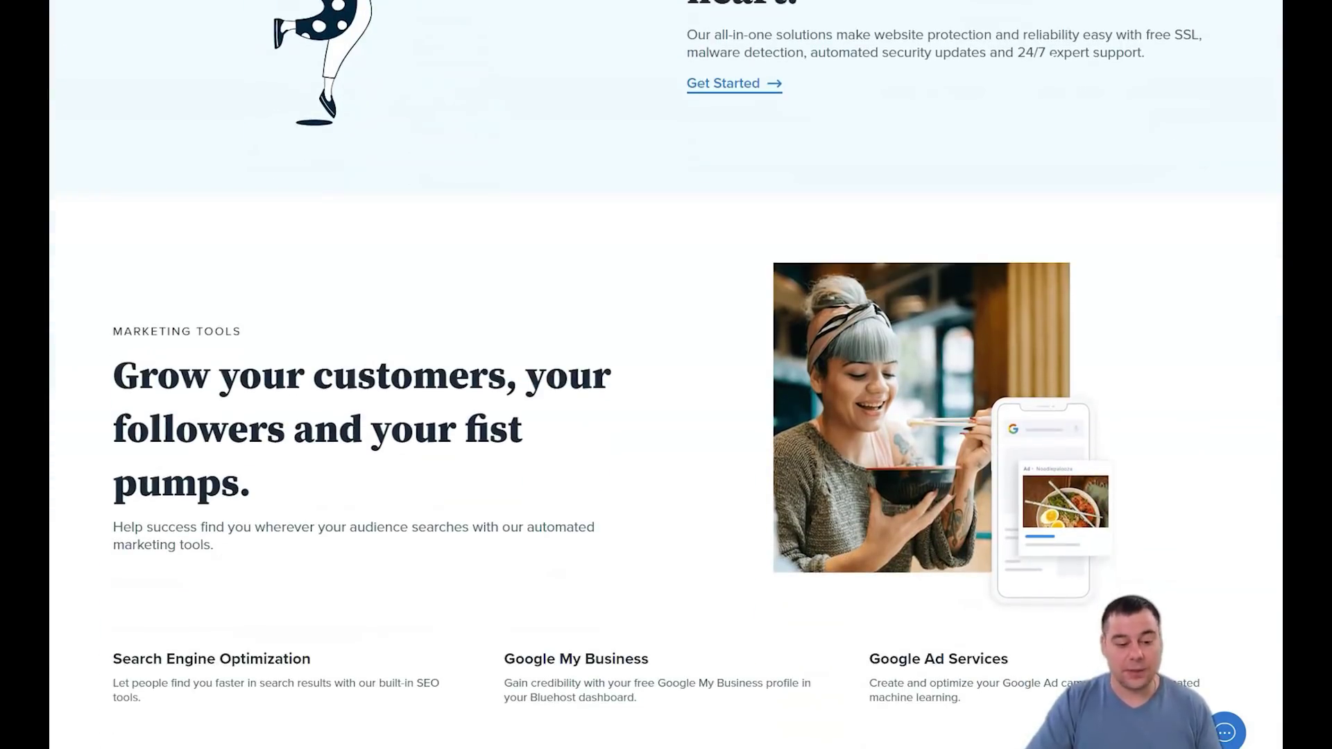
scroll(666, 375, down, 1)
scroll(666, 375, down, 1)
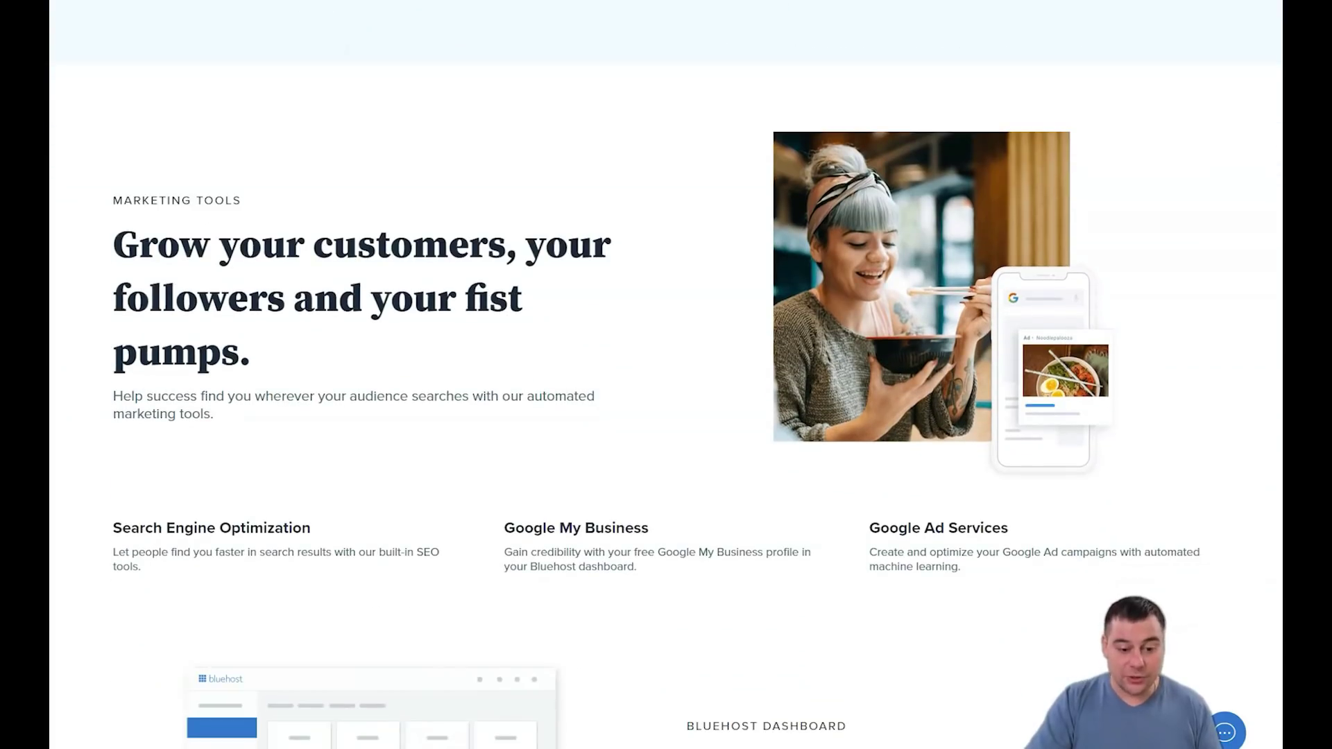
scroll(666, 374, down, 1)
scroll(667, 375, down, 1)
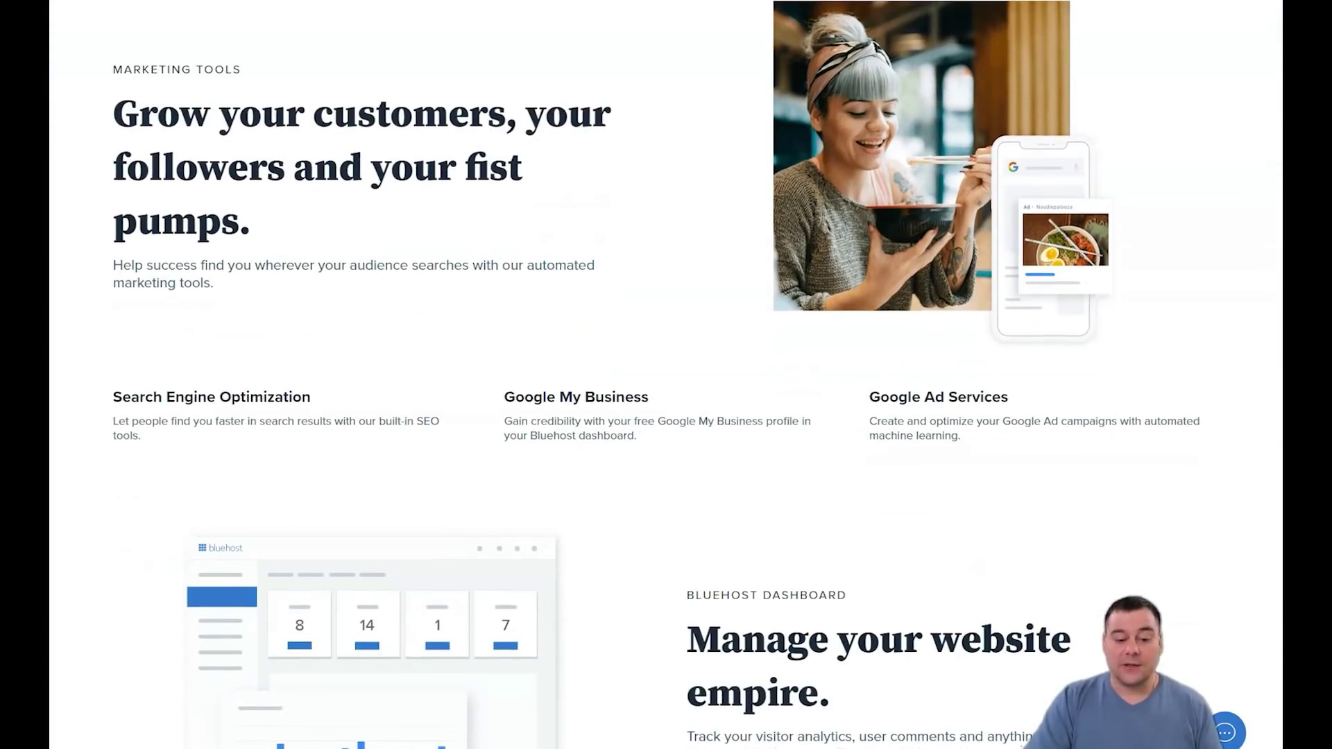
scroll(666, 375, down, 2)
scroll(666, 374, down, 2)
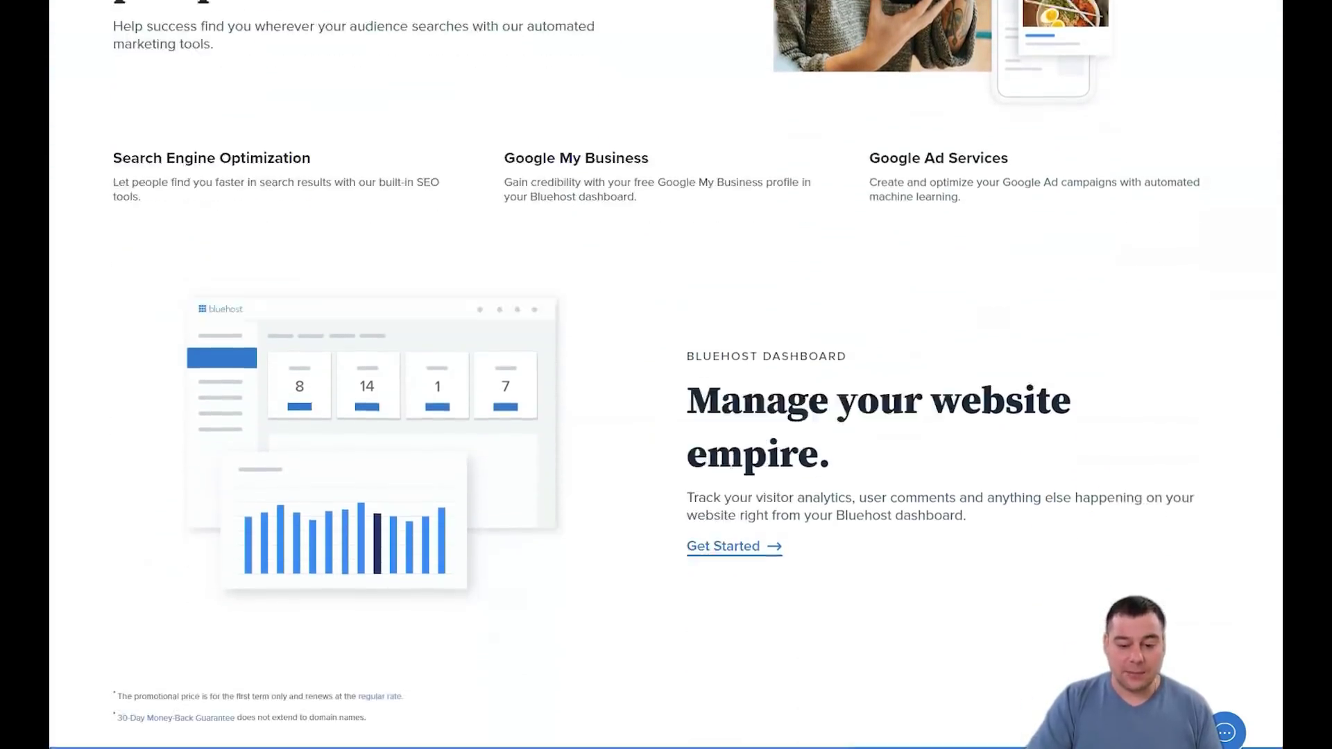
scroll(666, 374, down, 2)
scroll(665, 374, down, 1)
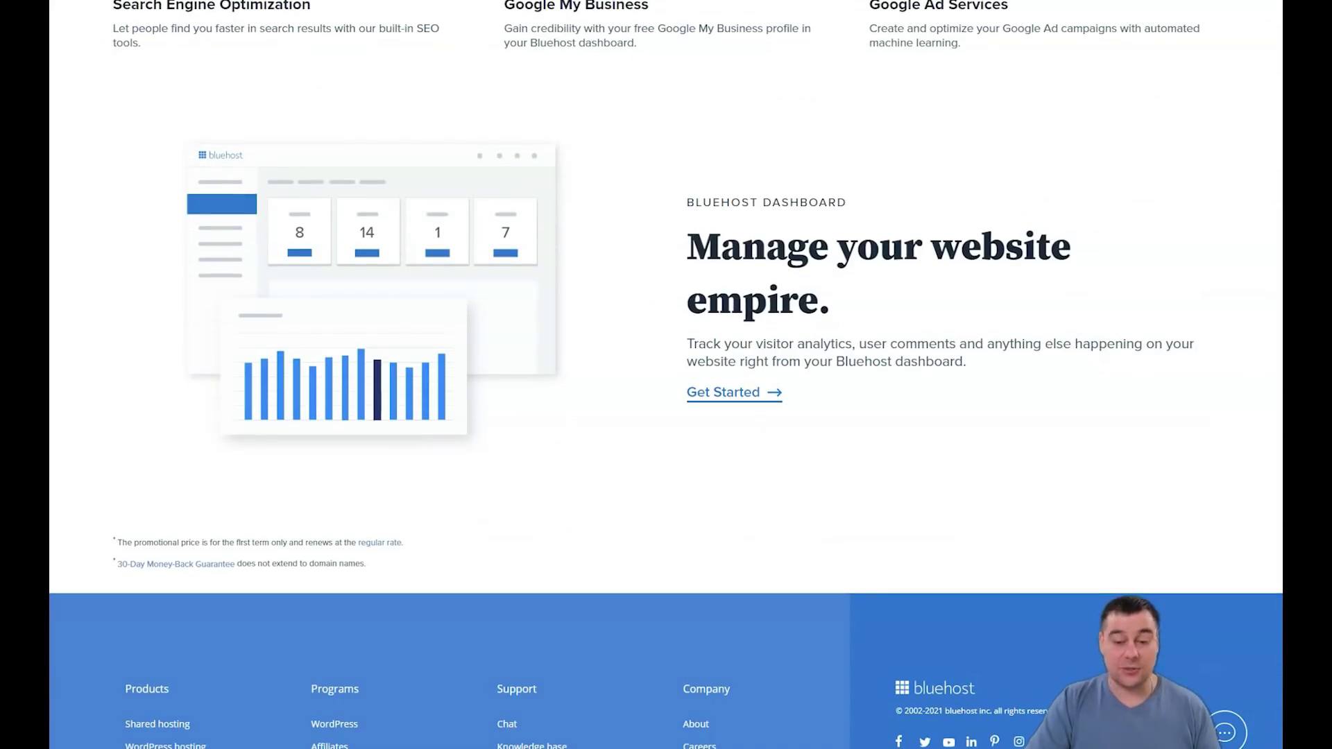
scroll(665, 375, down, 2)
scroll(666, 375, down, 2)
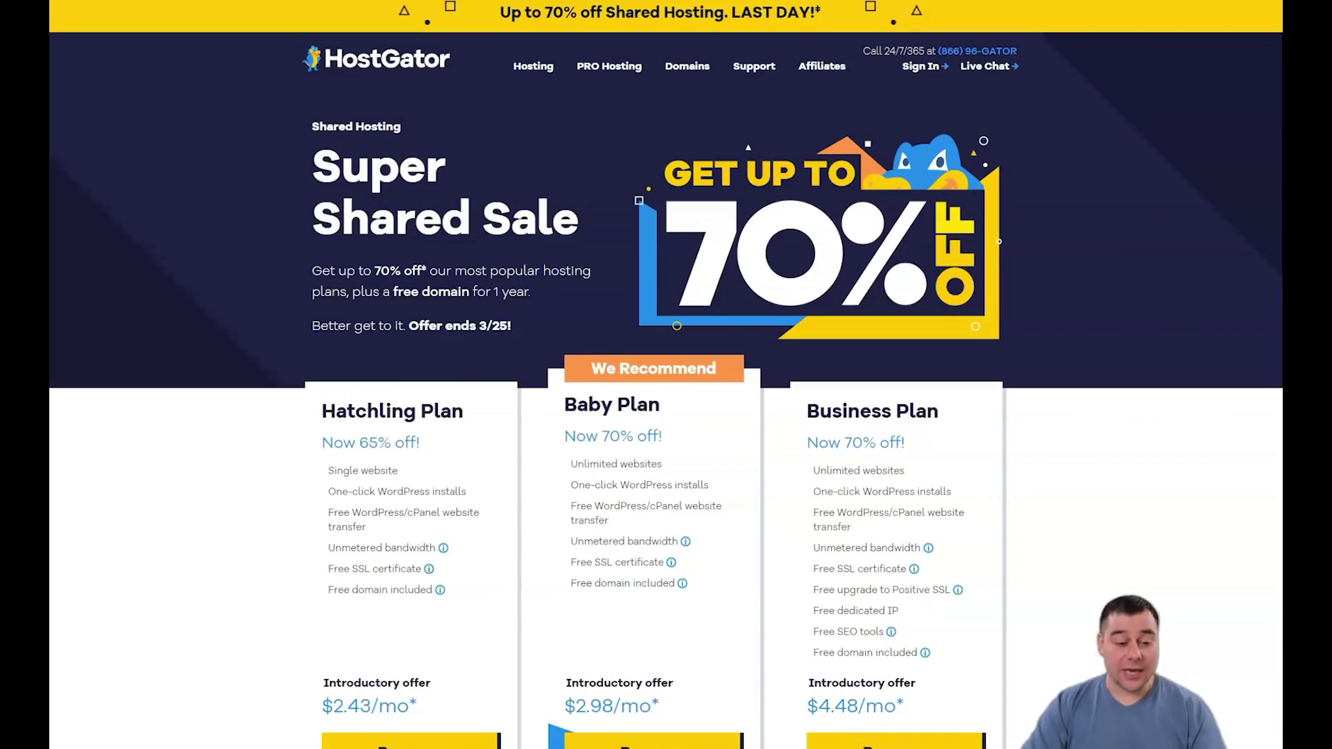
scroll(667, 375, down, 2)
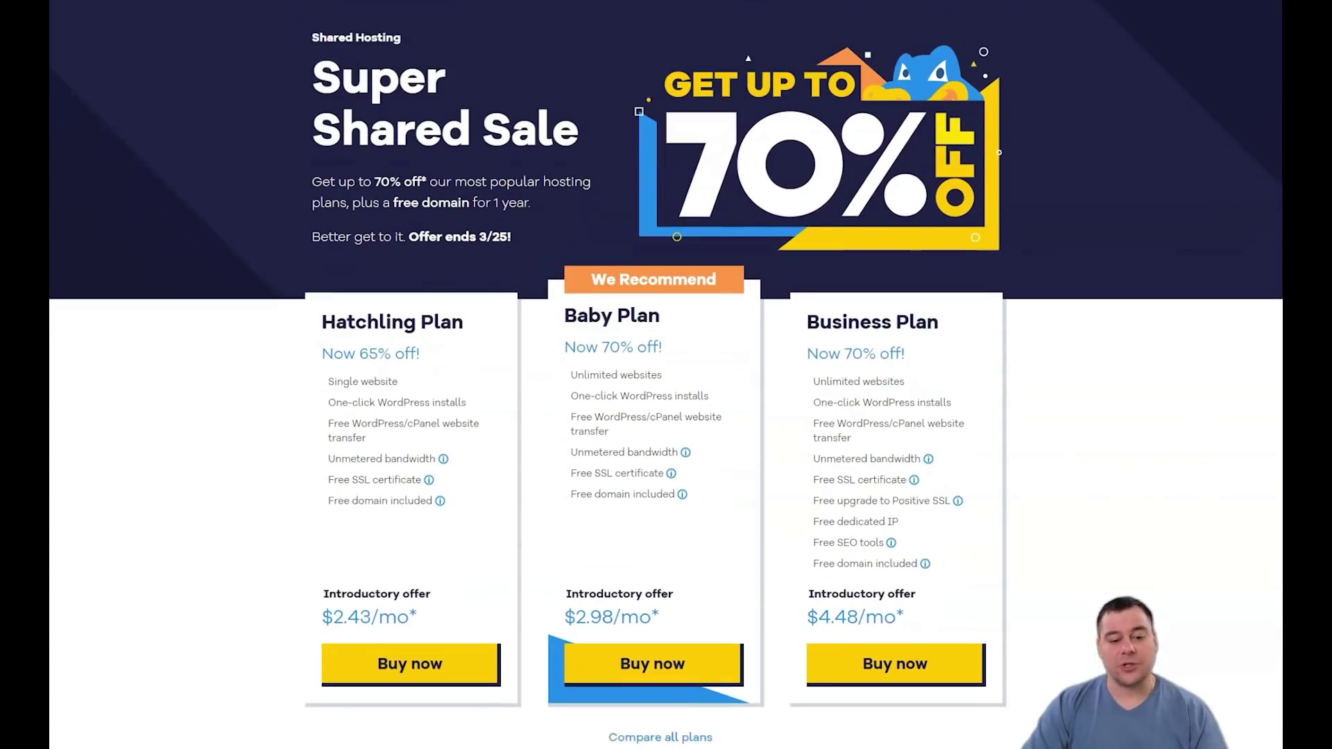
scroll(667, 374, down, 2)
scroll(666, 375, down, 2)
scroll(666, 375, down, 1)
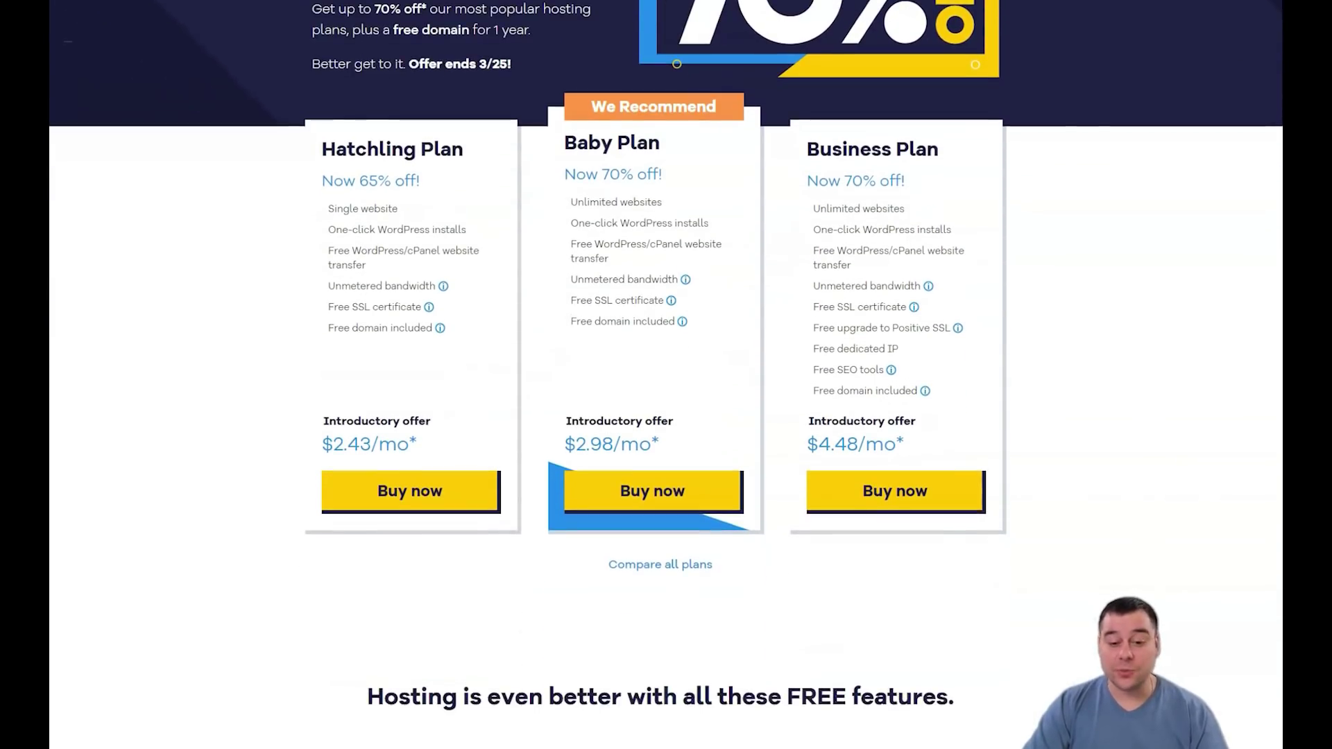
scroll(666, 375, down, 2)
scroll(666, 374, down, 2)
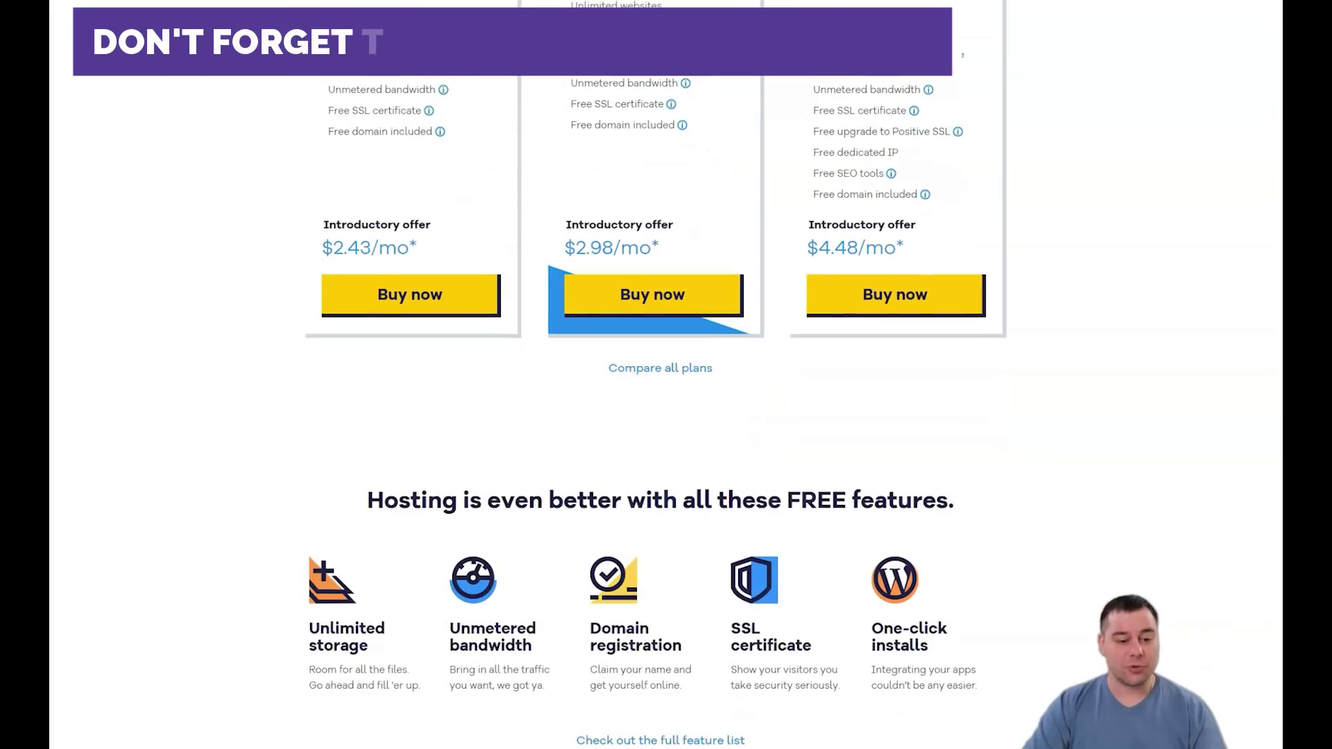
scroll(667, 374, down, 2)
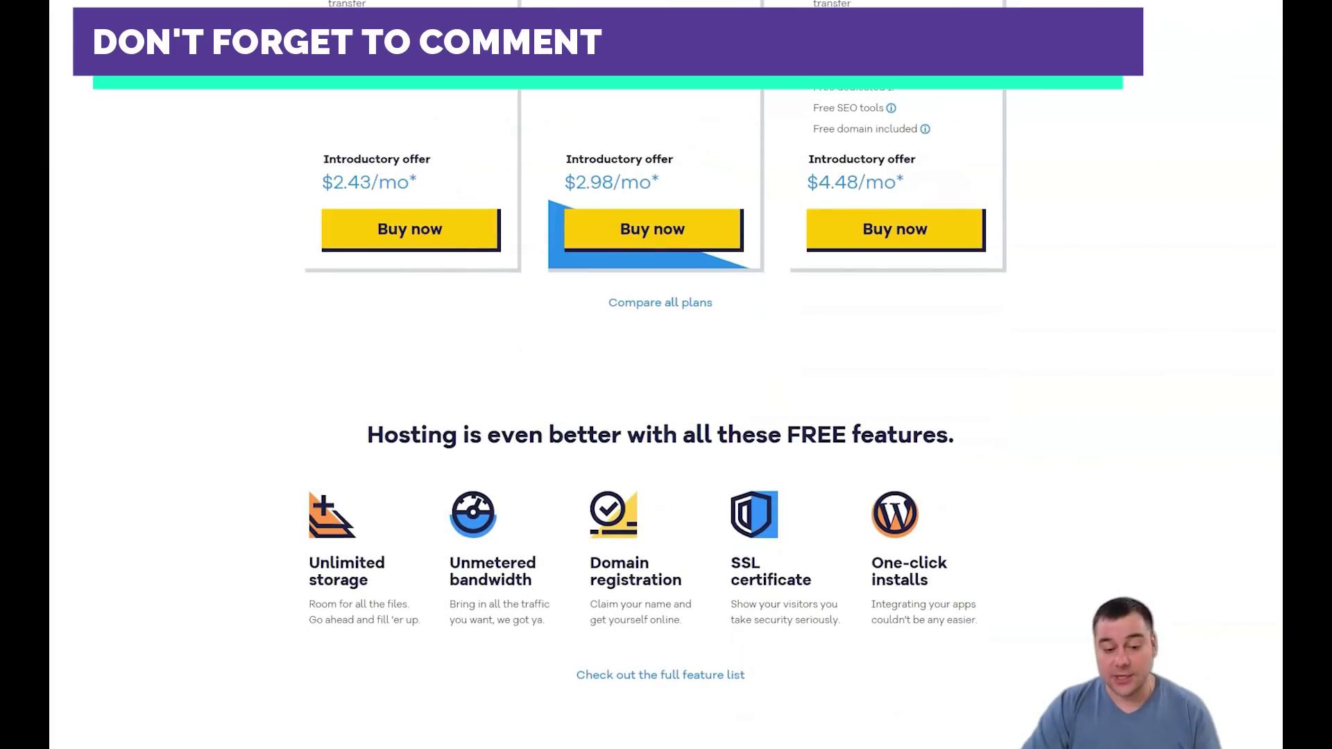
scroll(666, 375, down, 1)
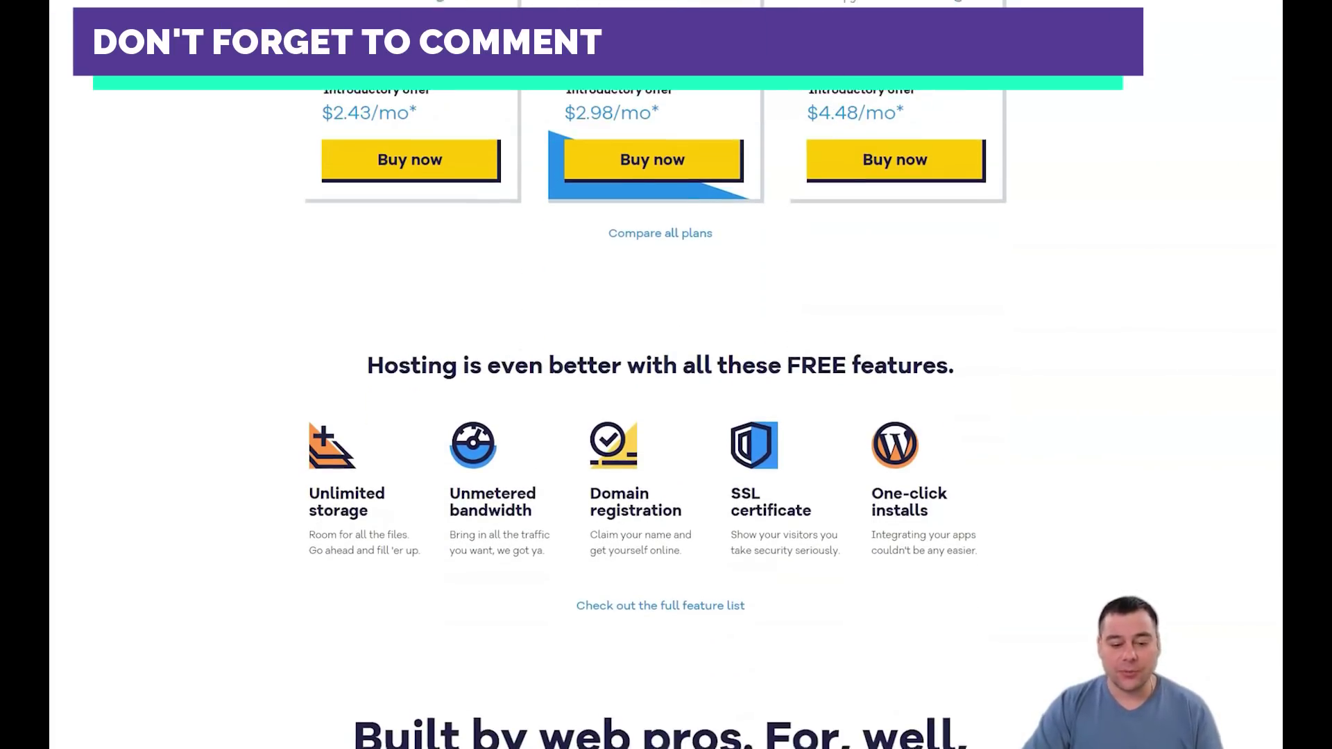
scroll(666, 374, down, 1)
scroll(667, 374, down, 2)
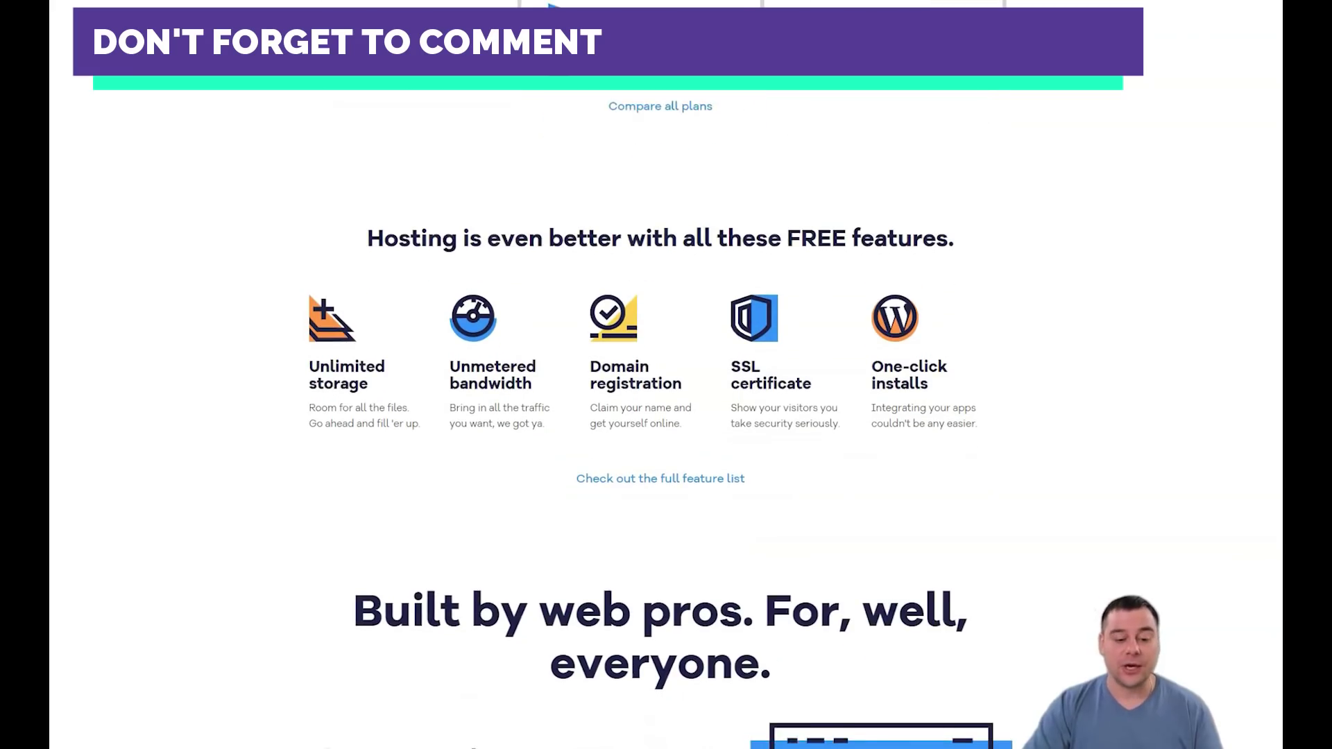
scroll(666, 374, down, 1)
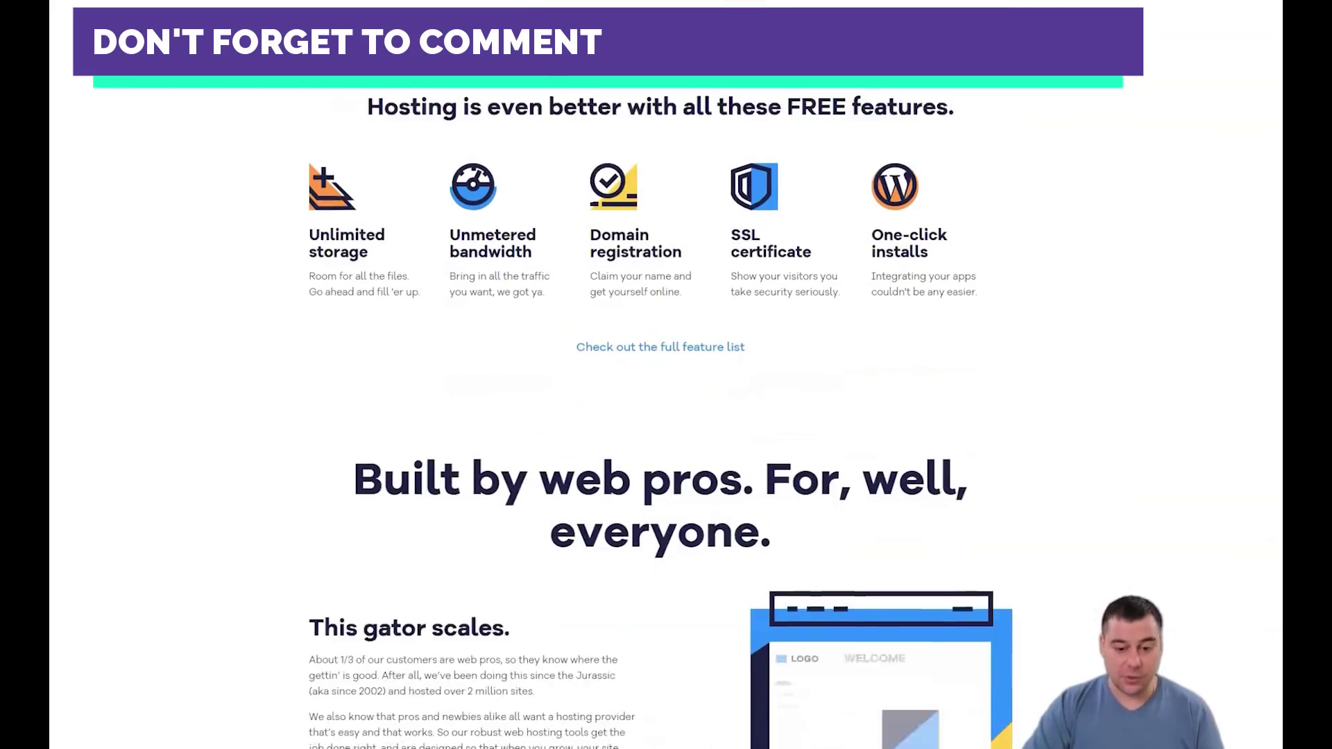
scroll(665, 374, down, 1)
scroll(666, 375, down, 1)
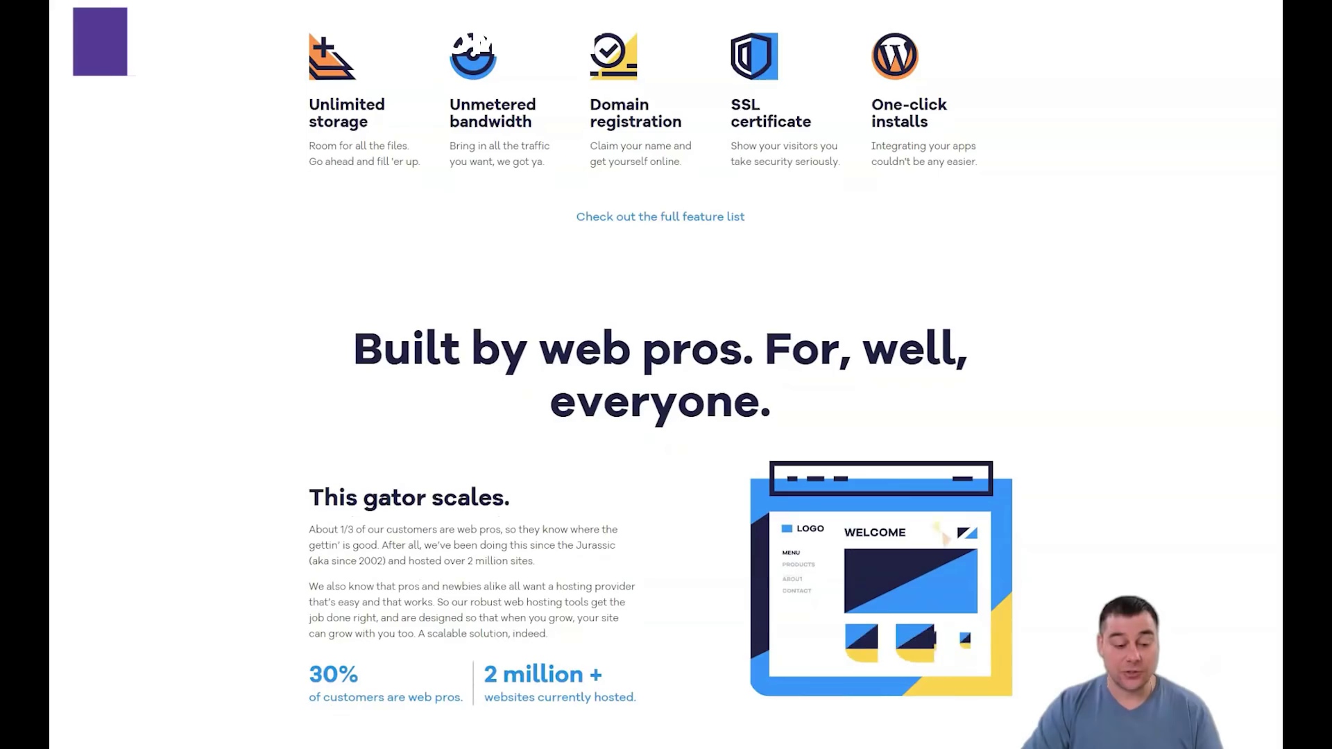
scroll(665, 375, down, 1)
scroll(665, 375, down, 2)
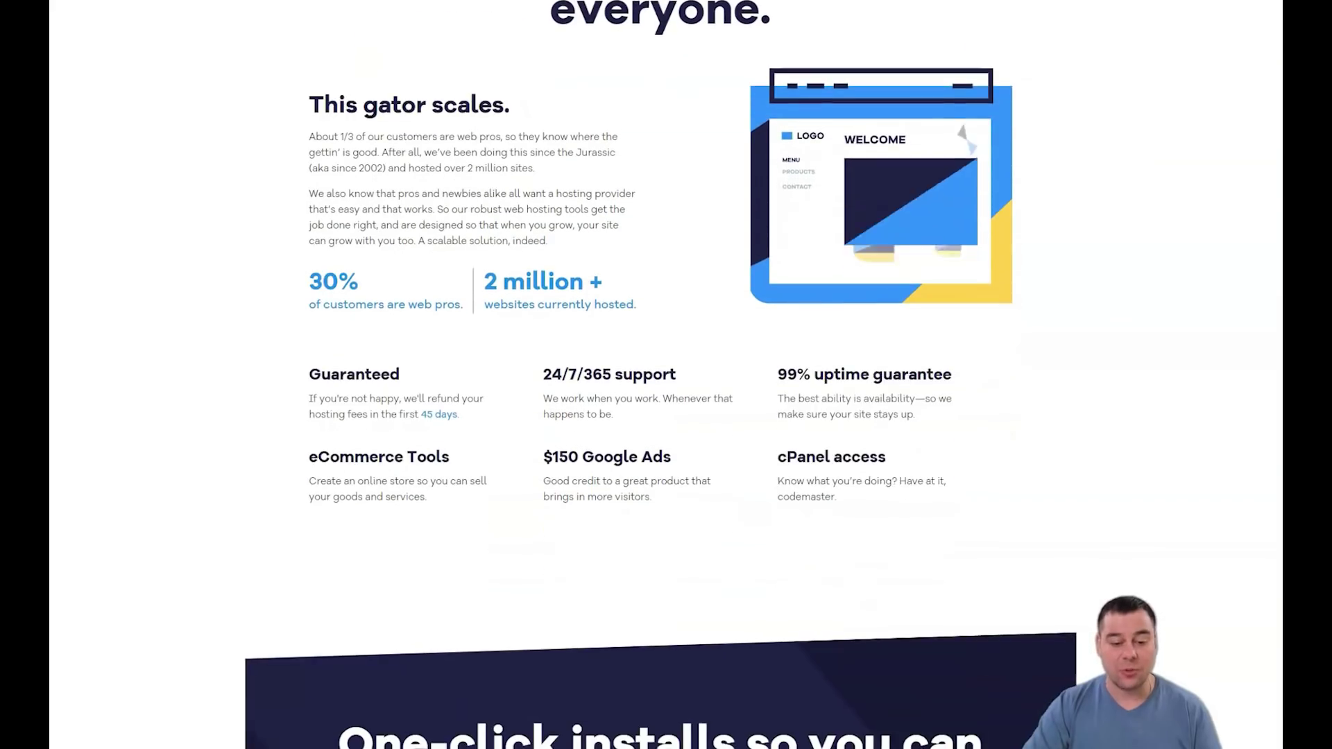
scroll(666, 374, down, 1)
scroll(666, 375, down, 1)
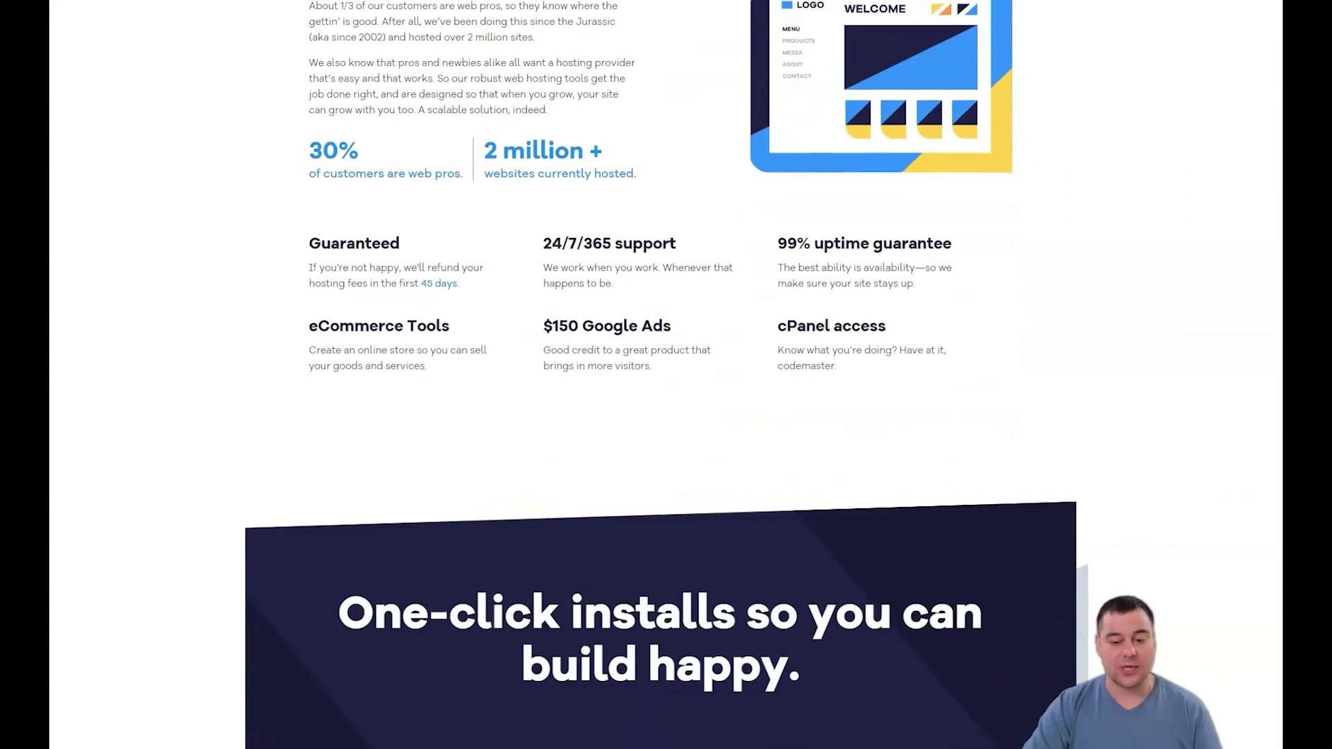
scroll(666, 375, down, 2)
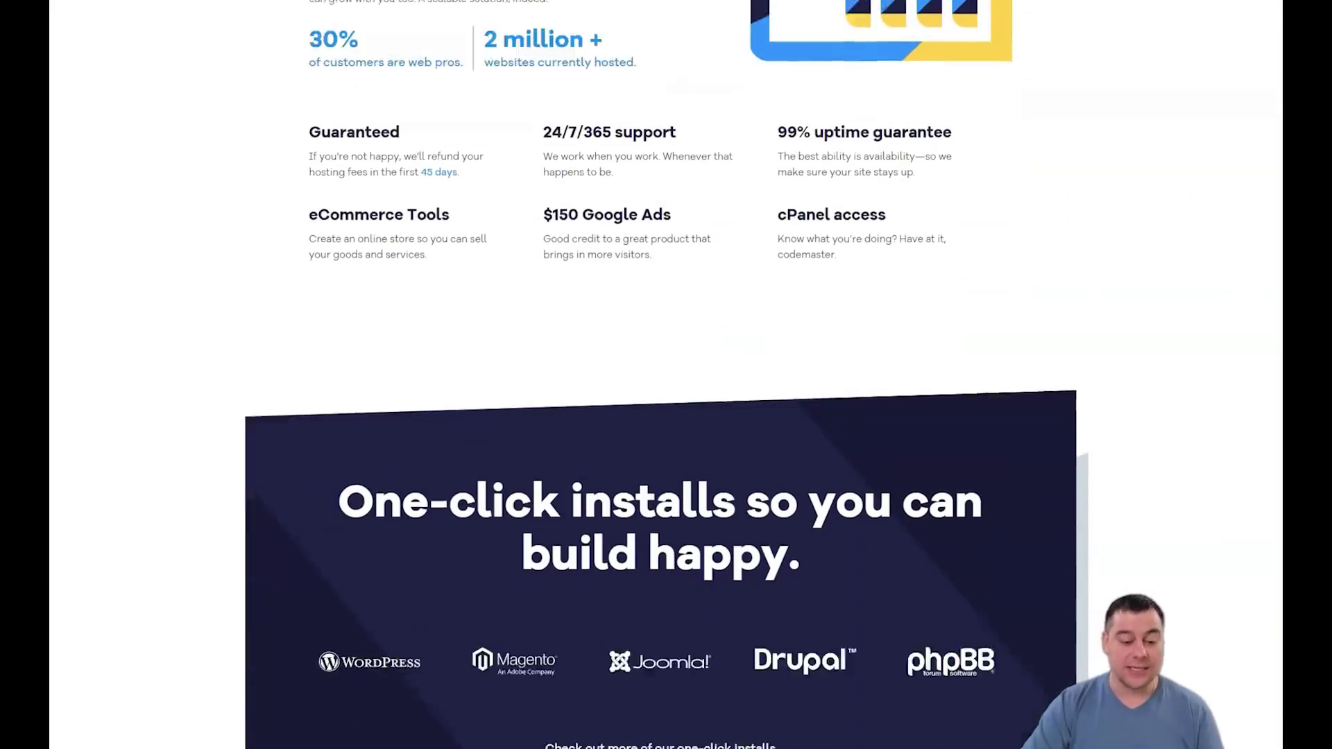
scroll(666, 374, down, 1)
scroll(666, 375, down, 1)
scroll(666, 375, down, 2)
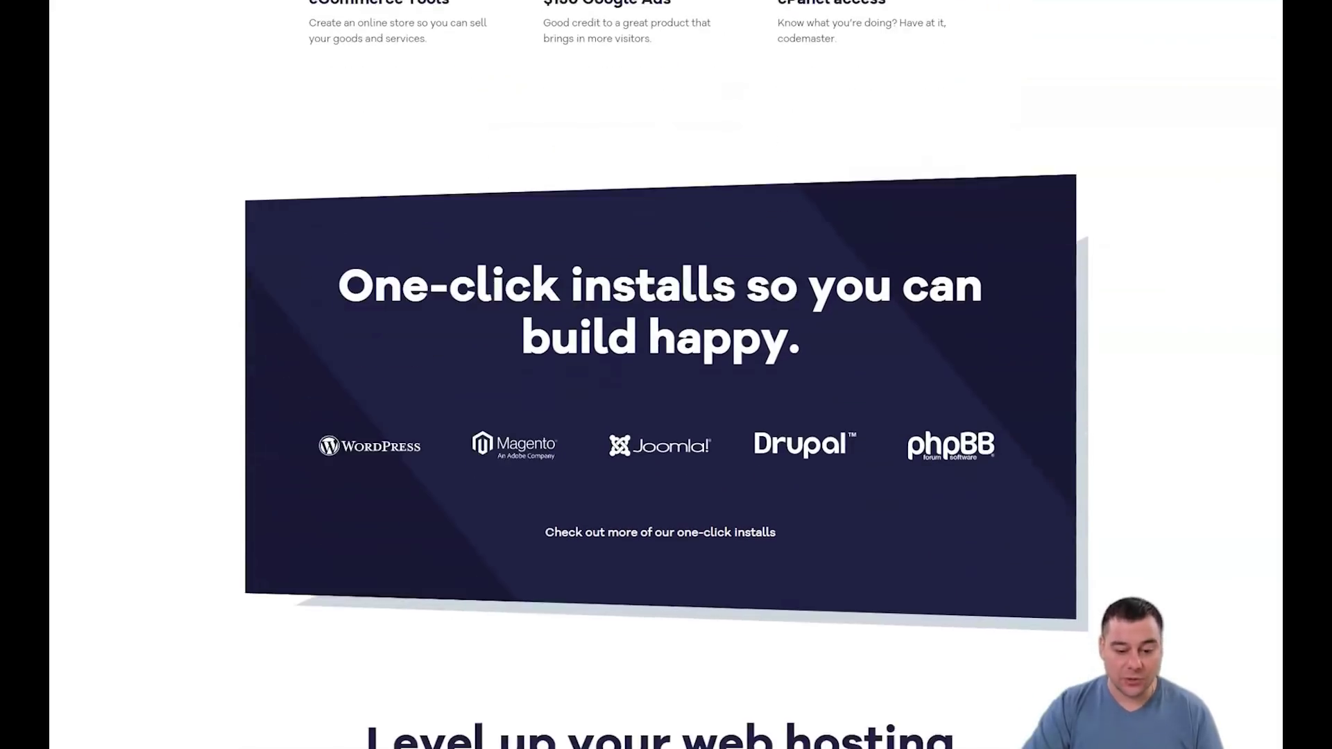
scroll(666, 374, down, 2)
scroll(666, 375, down, 2)
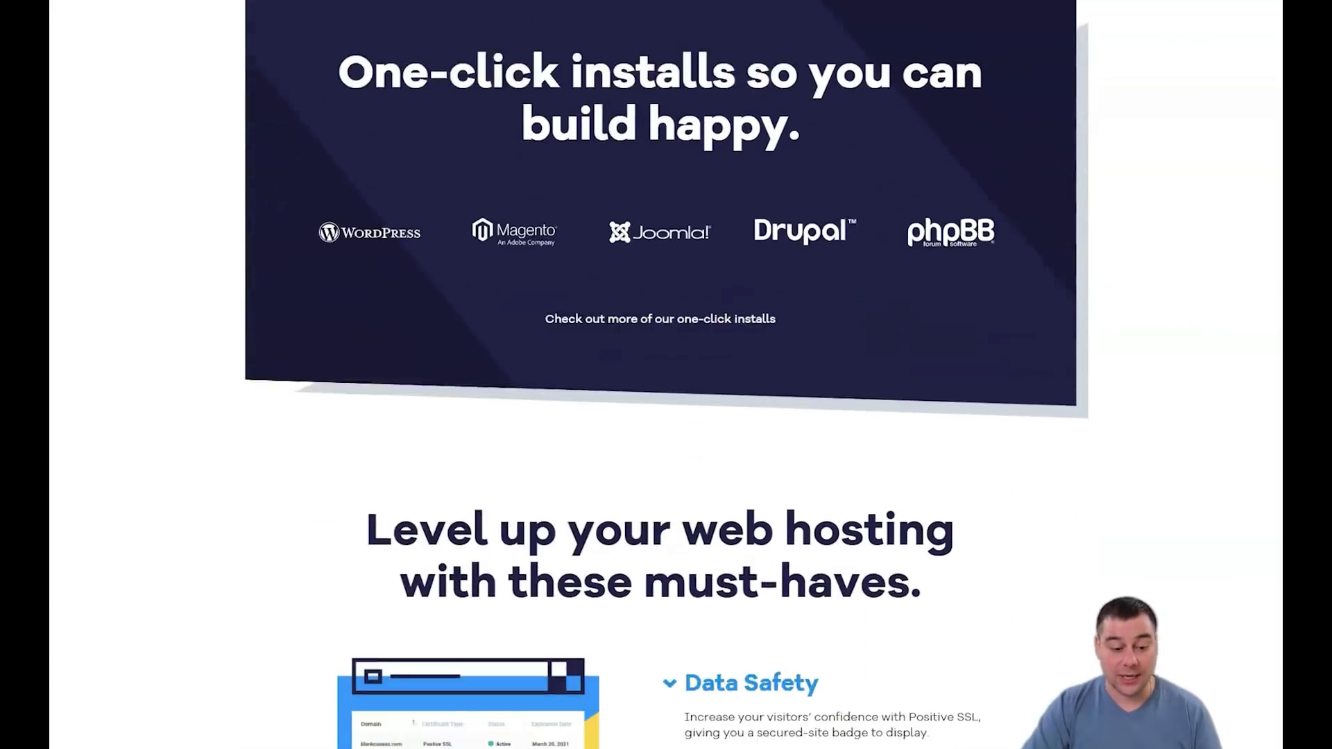
scroll(666, 375, down, 2)
scroll(667, 374, down, 2)
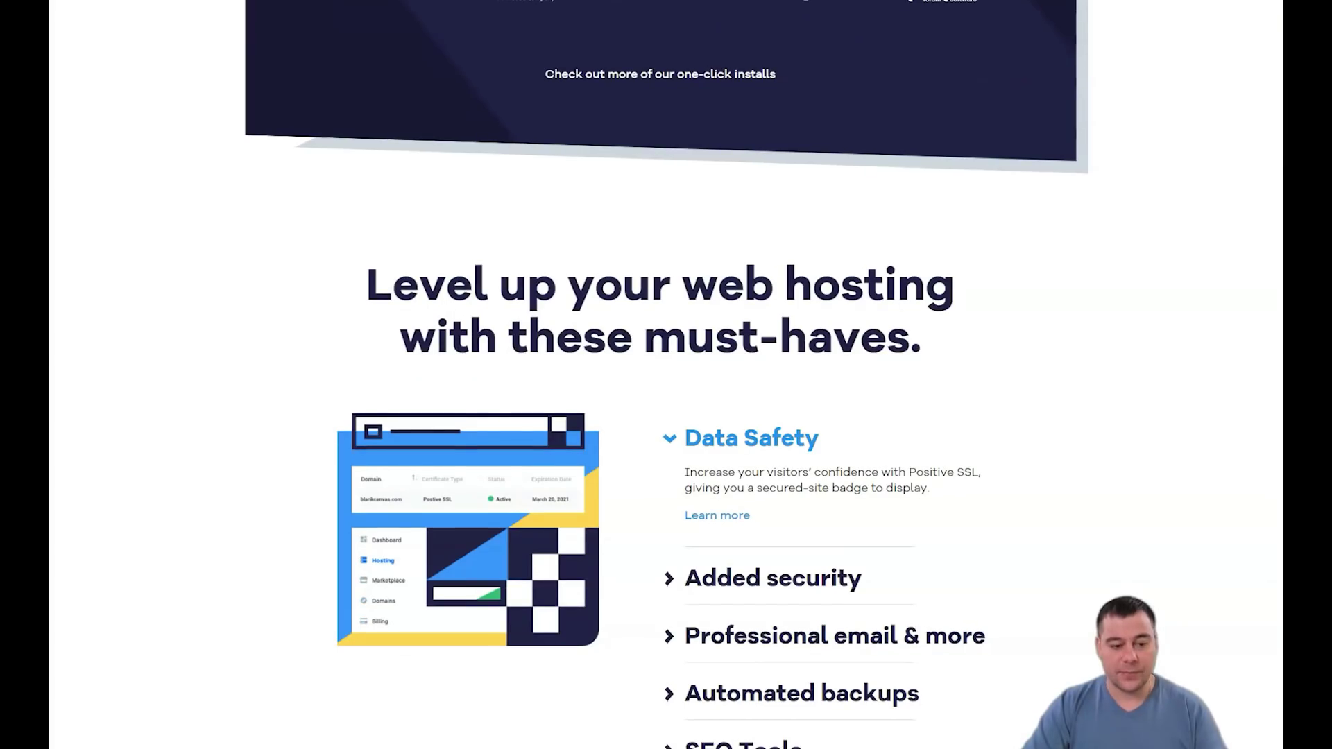
scroll(666, 374, down, 1)
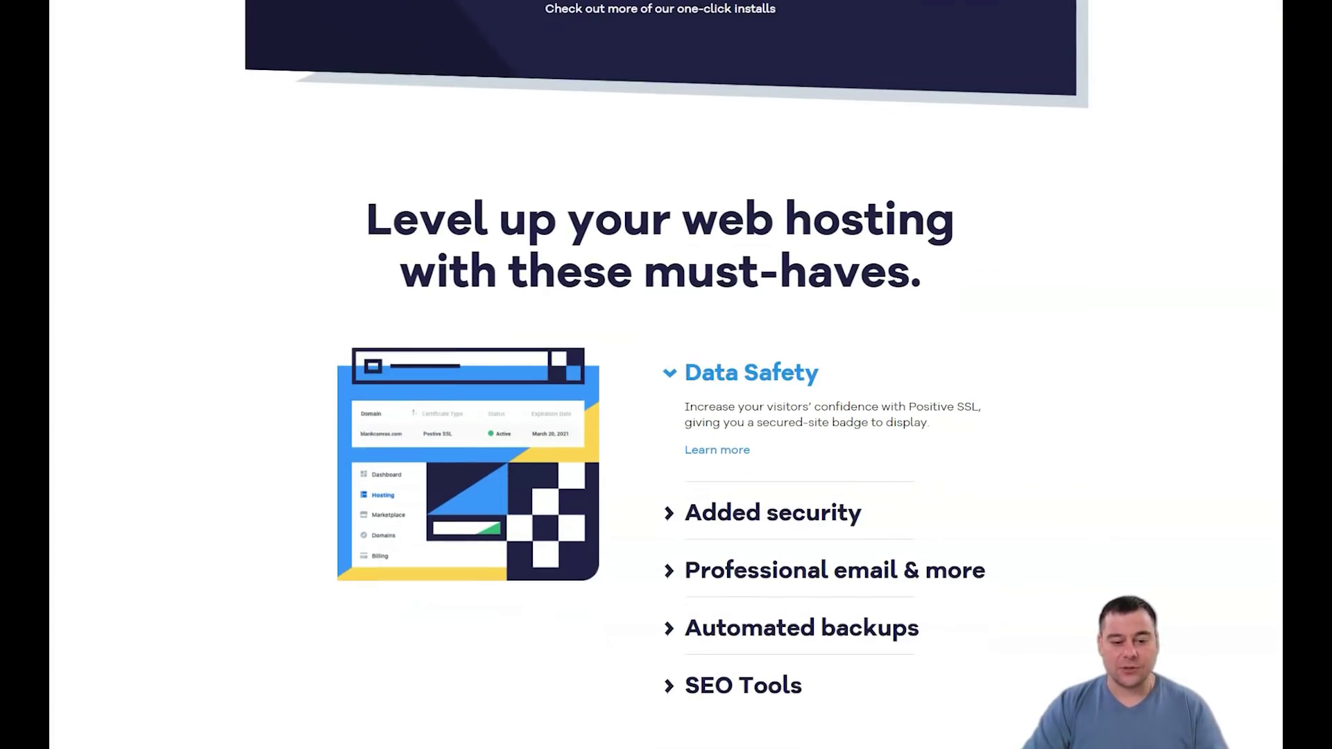
scroll(665, 375, down, 1)
scroll(667, 376, down, 1)
scroll(666, 375, down, 1)
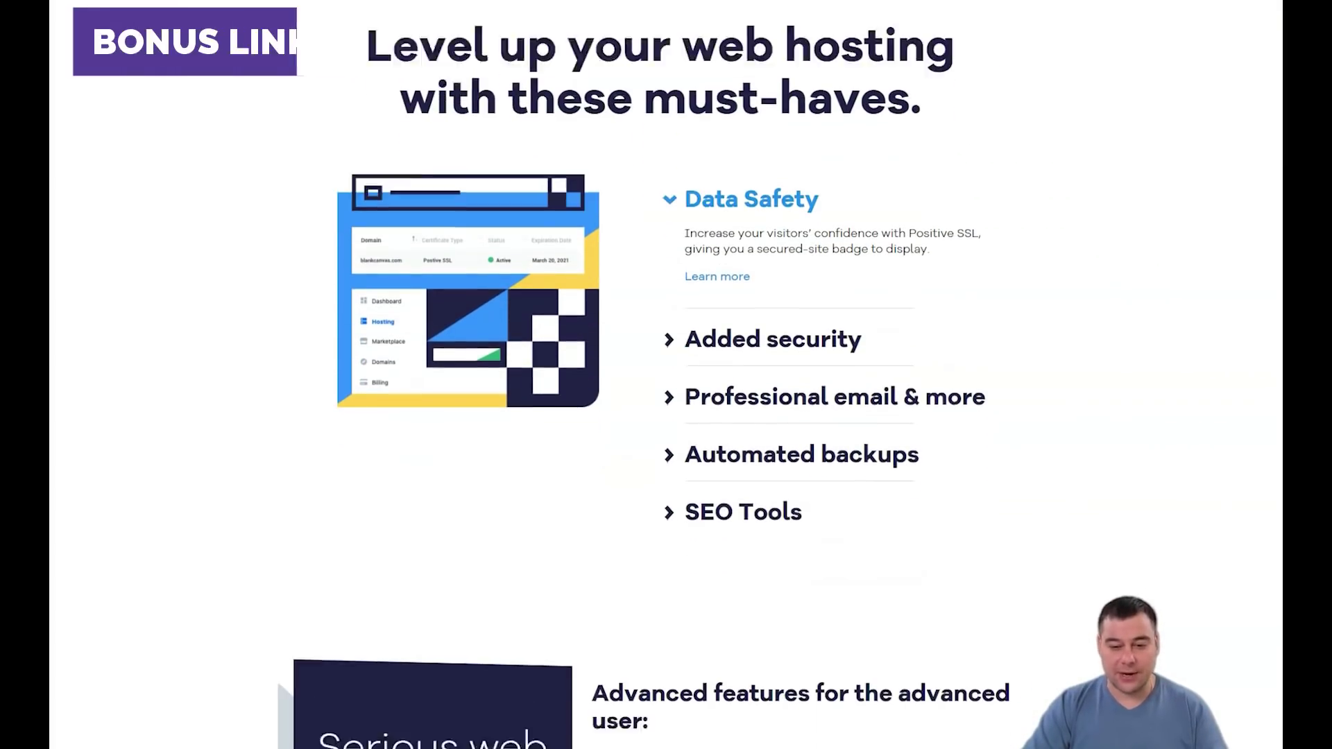
scroll(666, 374, down, 1)
scroll(666, 375, down, 1)
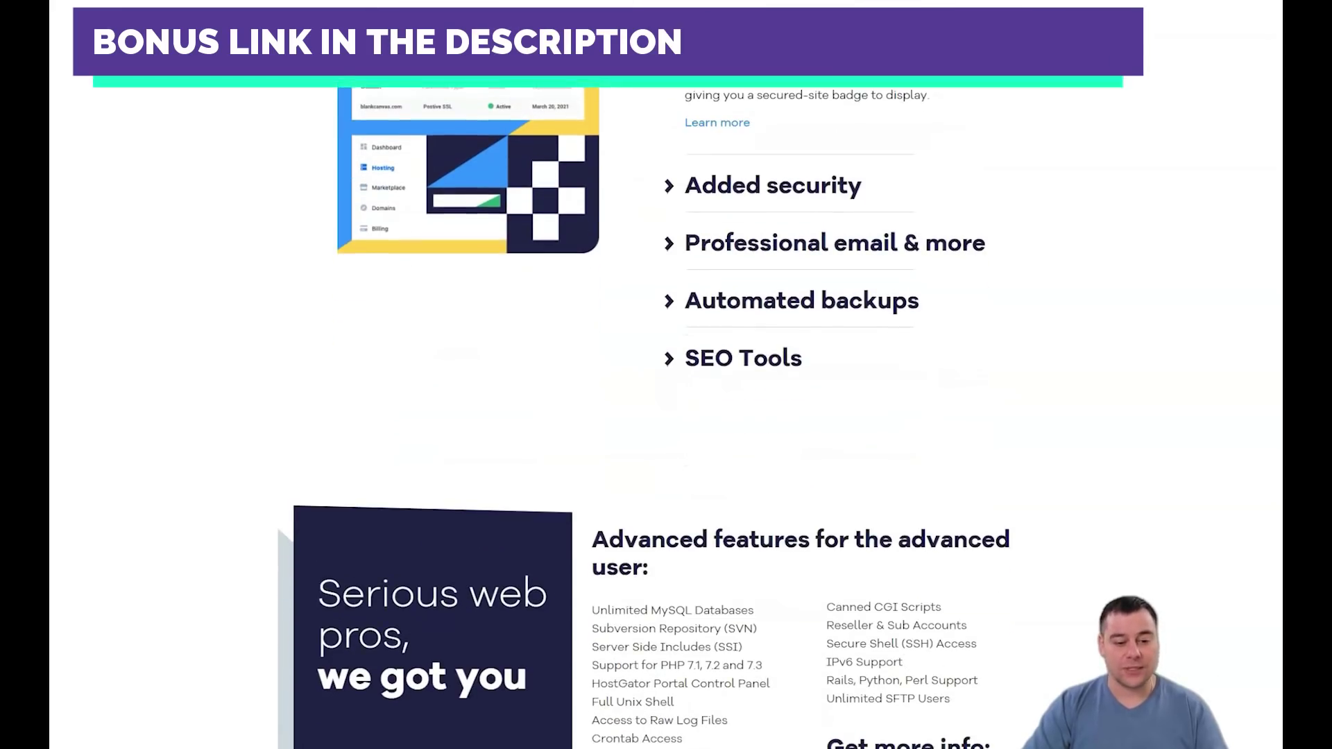
scroll(666, 374, down, 1)
scroll(665, 375, down, 1)
scroll(666, 374, down, 1)
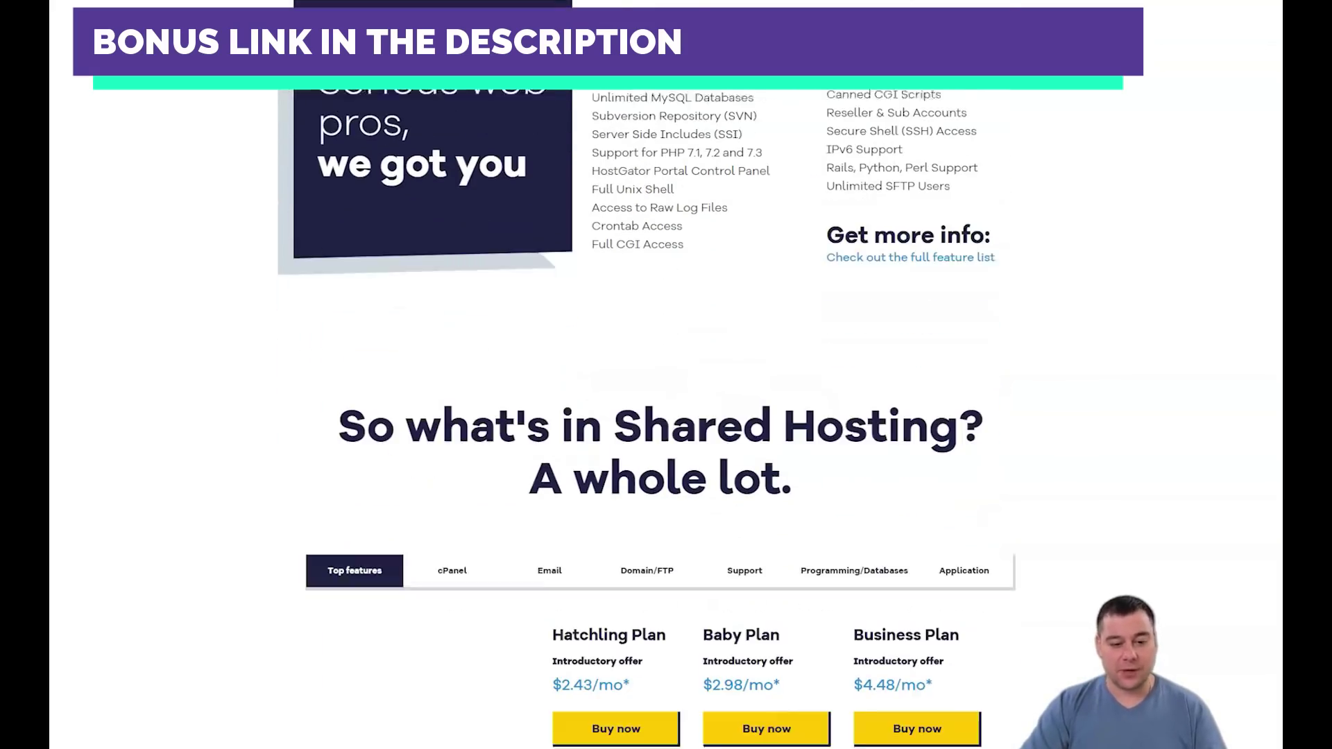
scroll(665, 375, down, 1)
scroll(666, 374, down, 1)
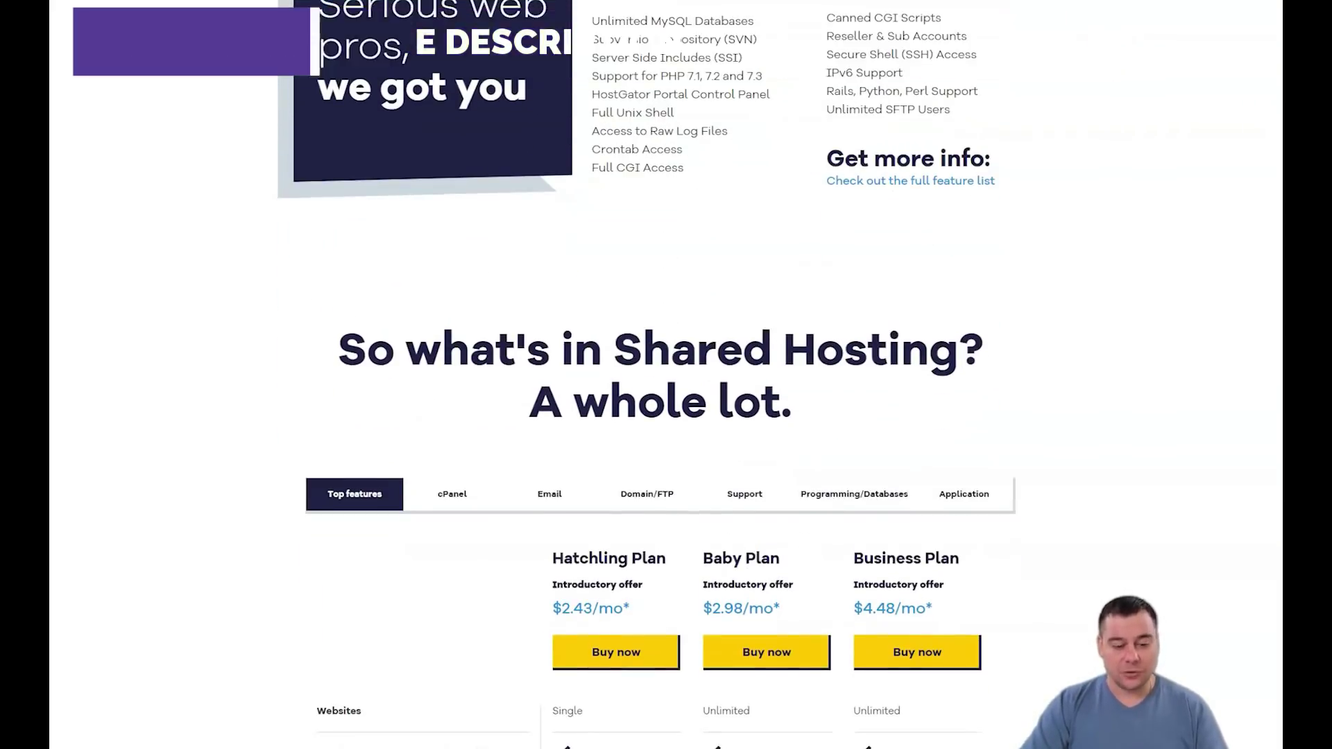
scroll(667, 375, down, 2)
scroll(667, 375, down, 1)
scroll(666, 375, down, 1)
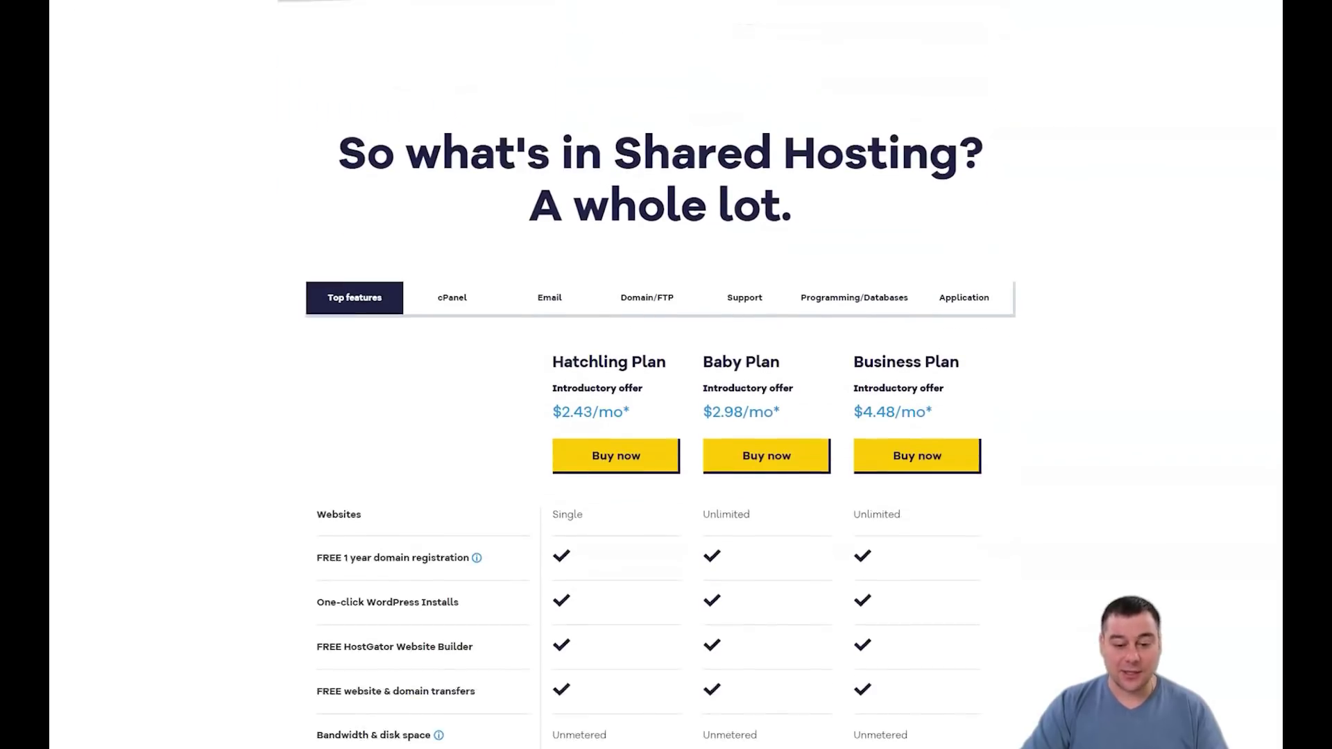
scroll(666, 375, down, 1)
scroll(666, 375, down, 1)
scroll(666, 375, down, 1)
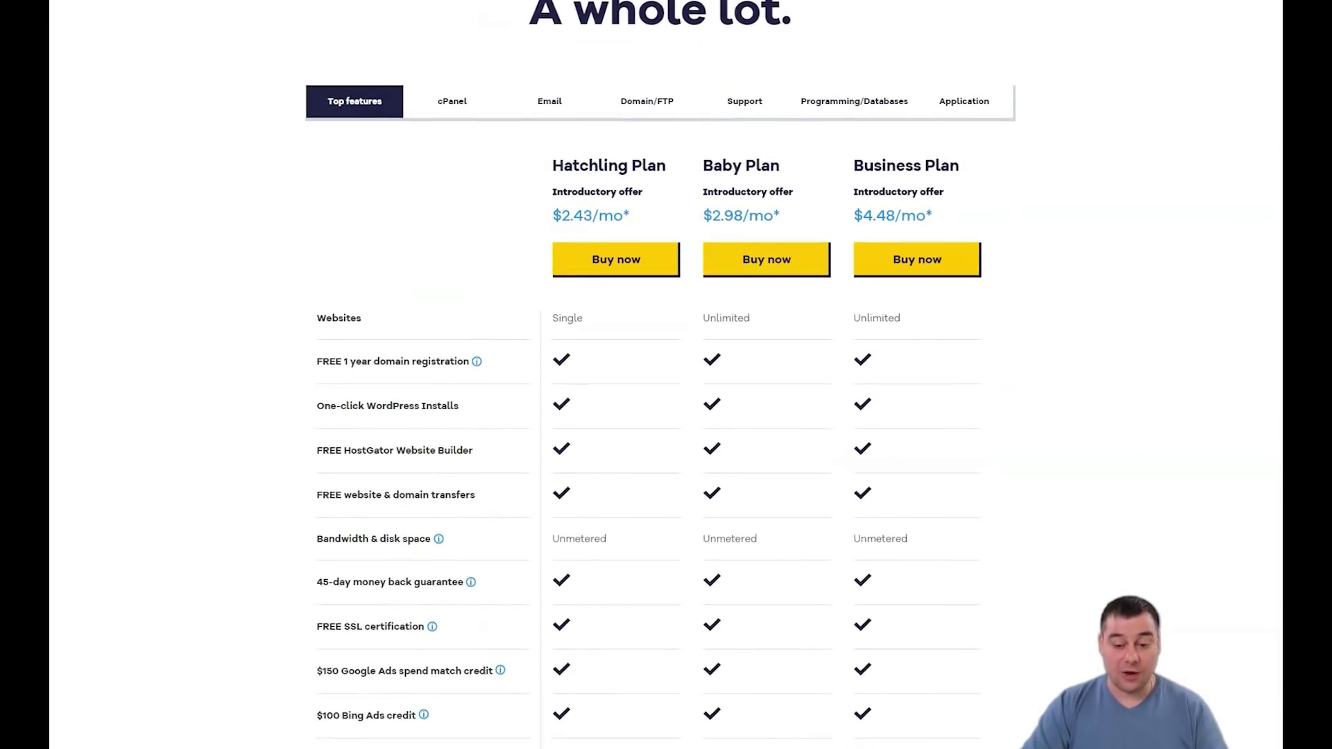
scroll(666, 374, down, 2)
scroll(666, 376, down, 1)
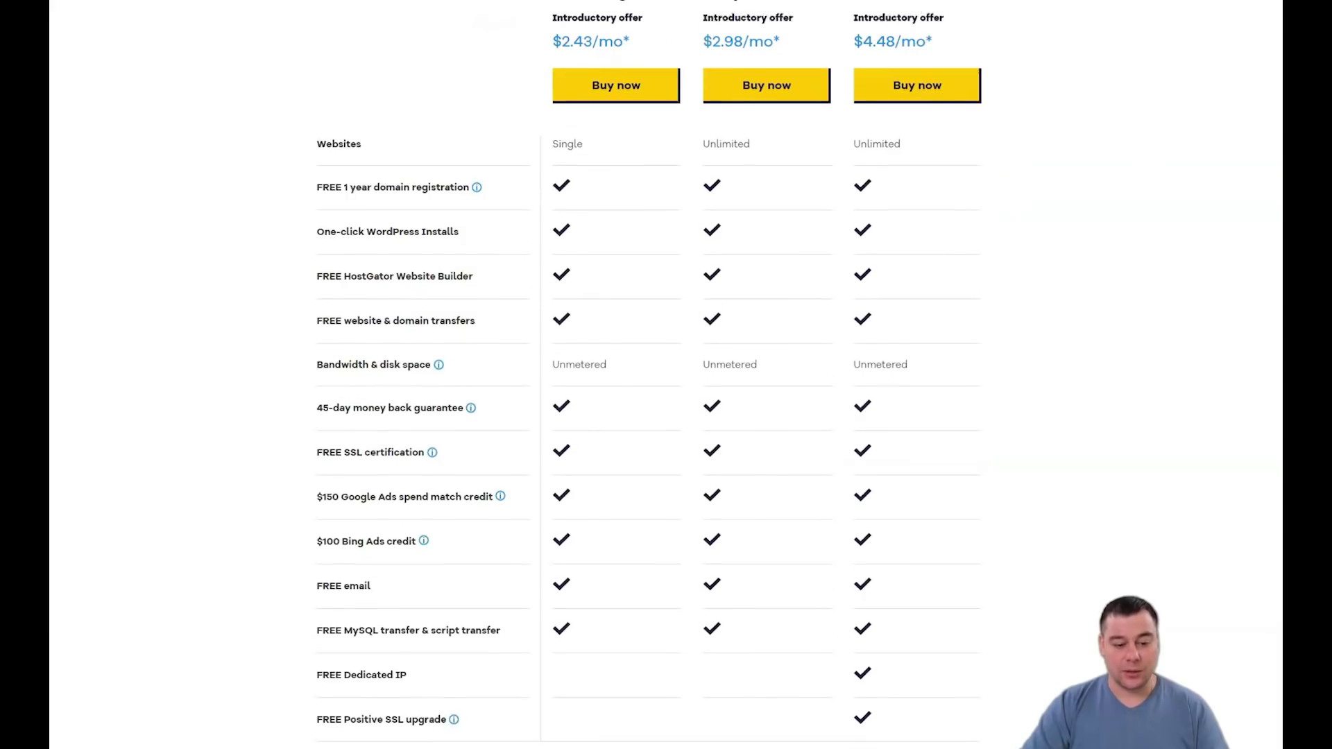
scroll(666, 375, down, 1)
scroll(666, 375, down, 1)
scroll(667, 375, down, 1)
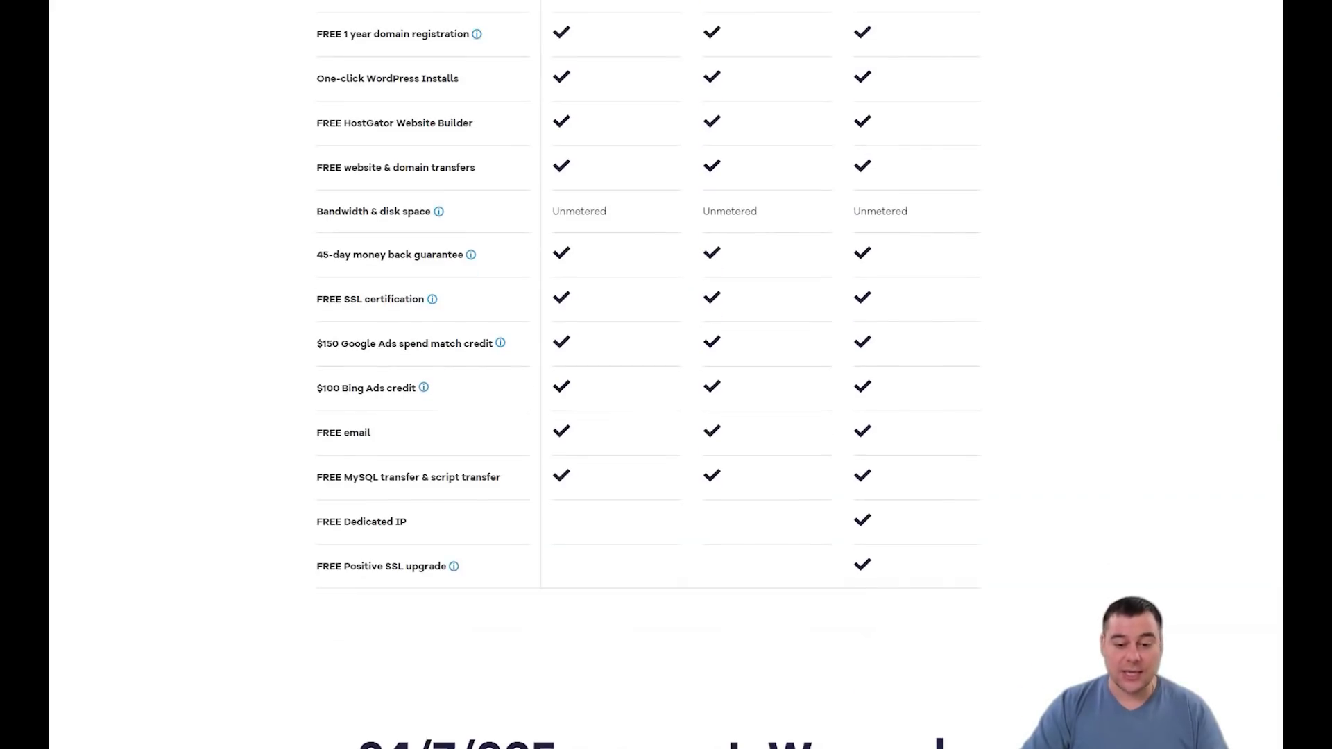
scroll(667, 374, down, 1)
scroll(665, 375, down, 1)
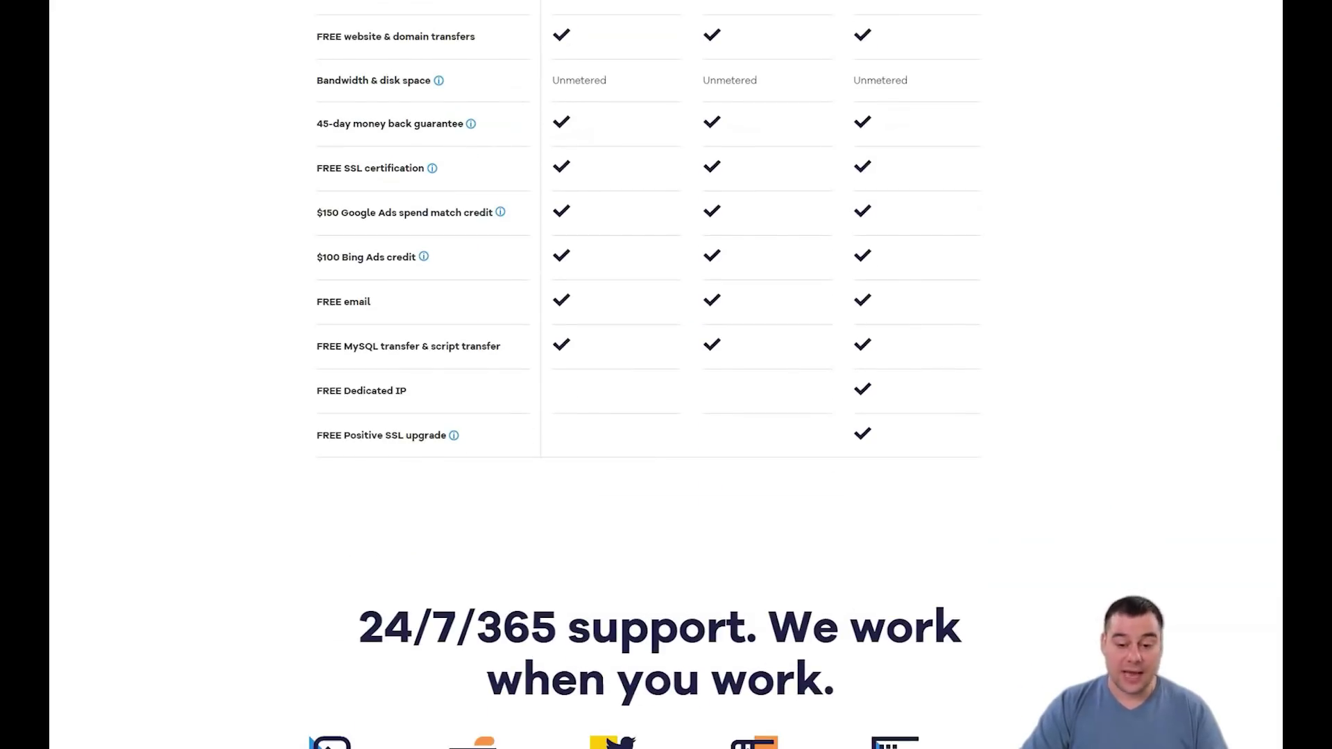
scroll(667, 375, down, 2)
scroll(666, 374, down, 1)
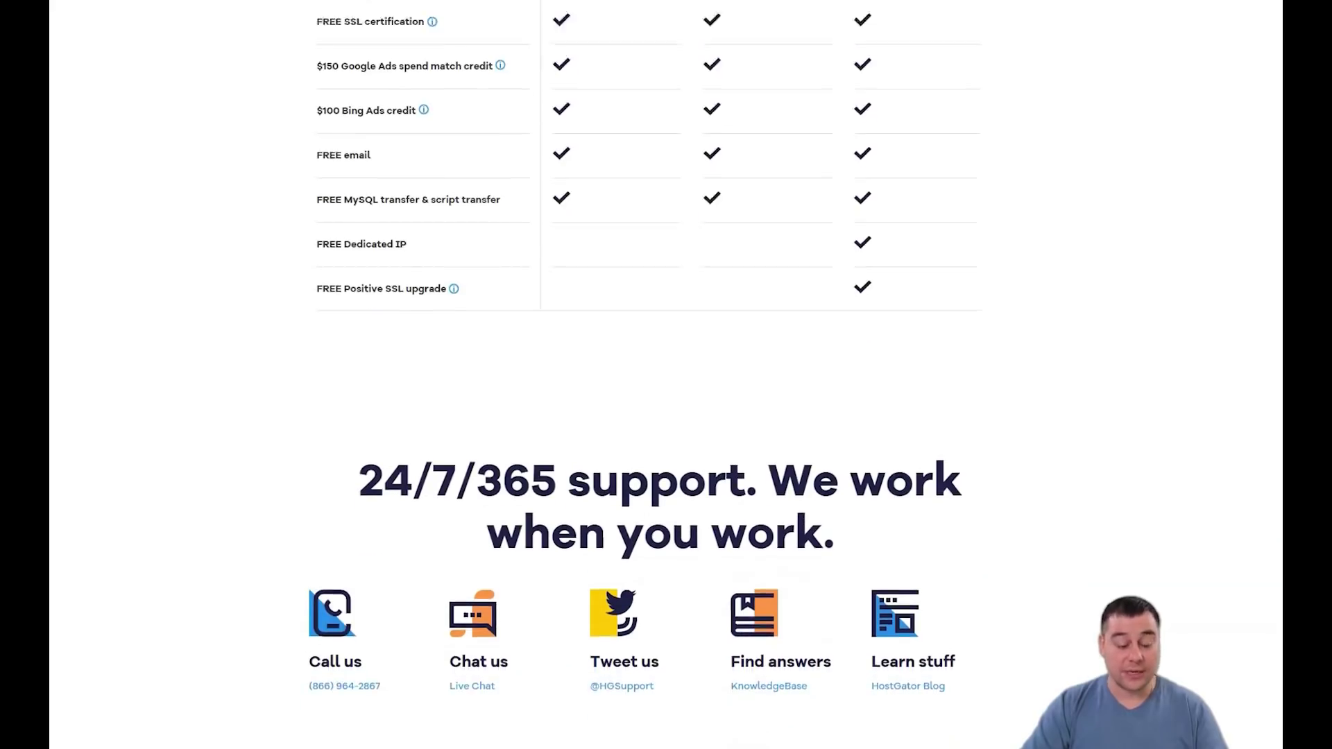
scroll(666, 374, down, 2)
scroll(667, 376, down, 1)
scroll(666, 374, down, 1)
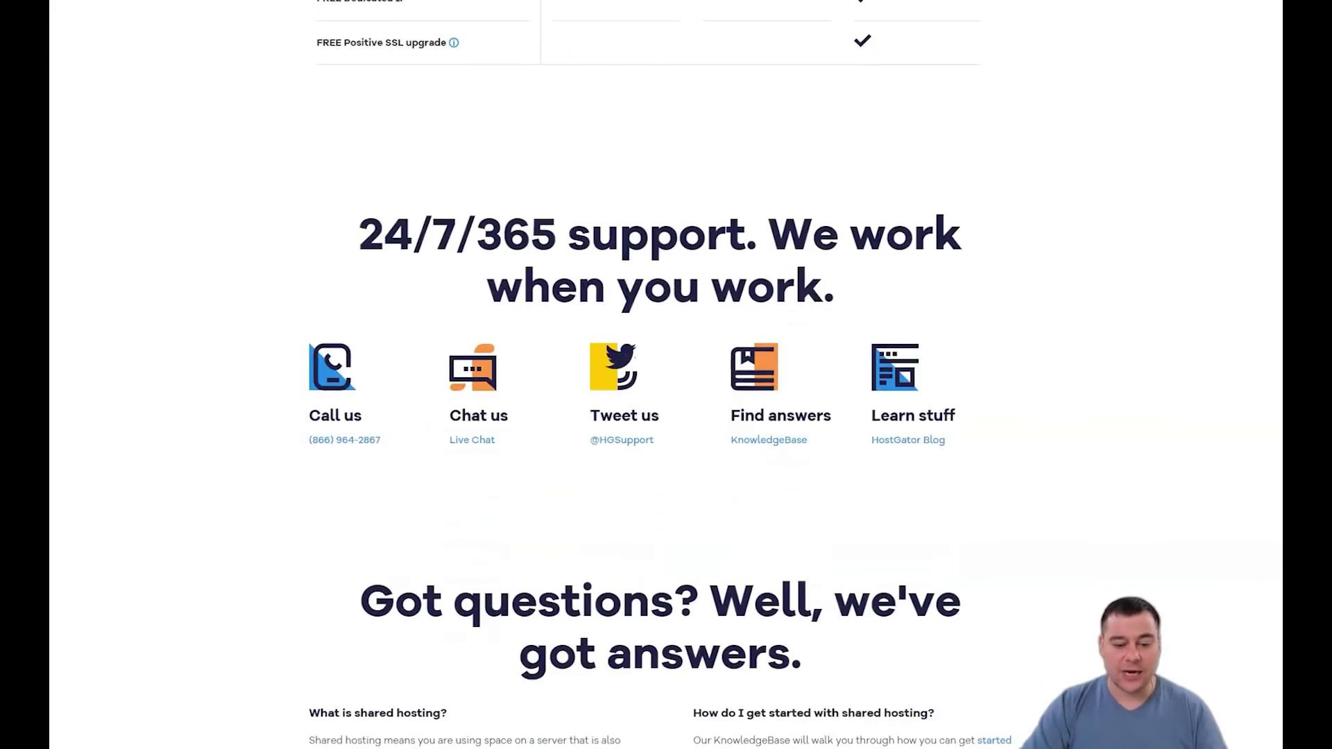
scroll(667, 375, down, 1)
scroll(666, 375, down, 1)
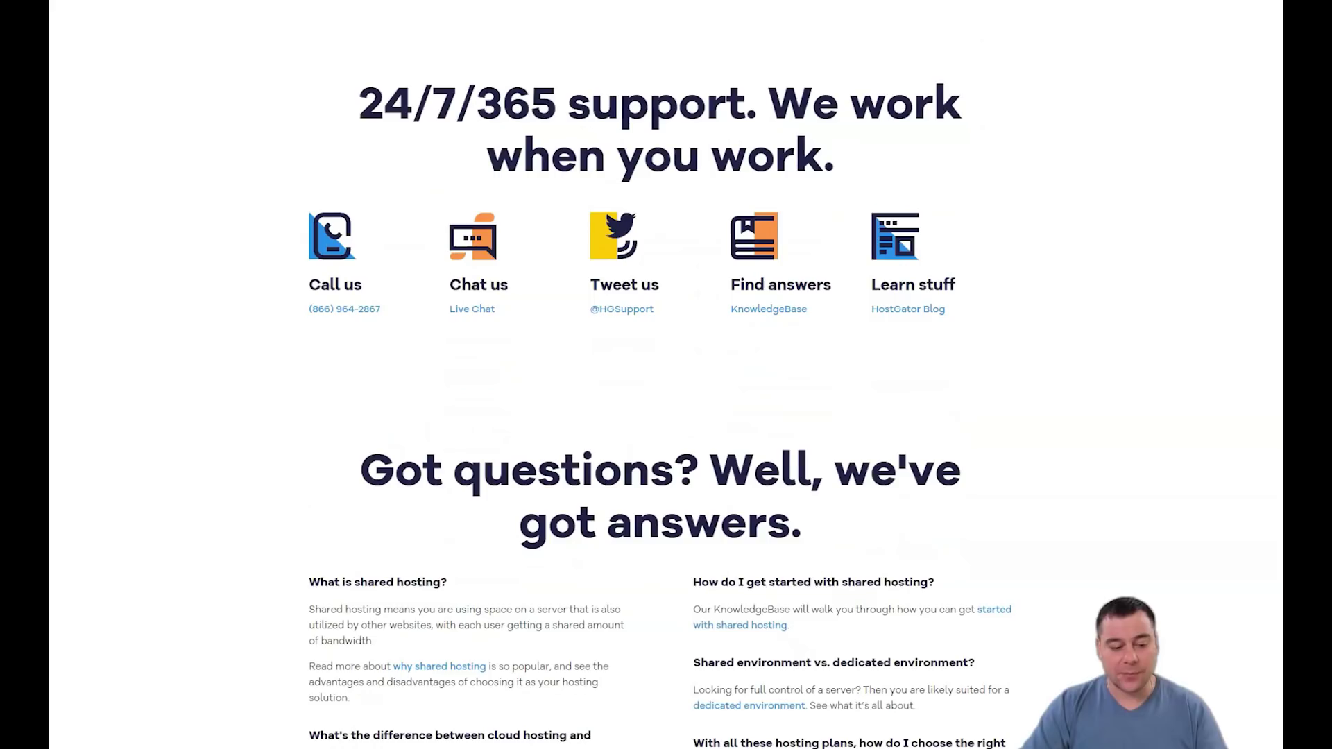
scroll(666, 374, down, 1)
scroll(666, 375, down, 1)
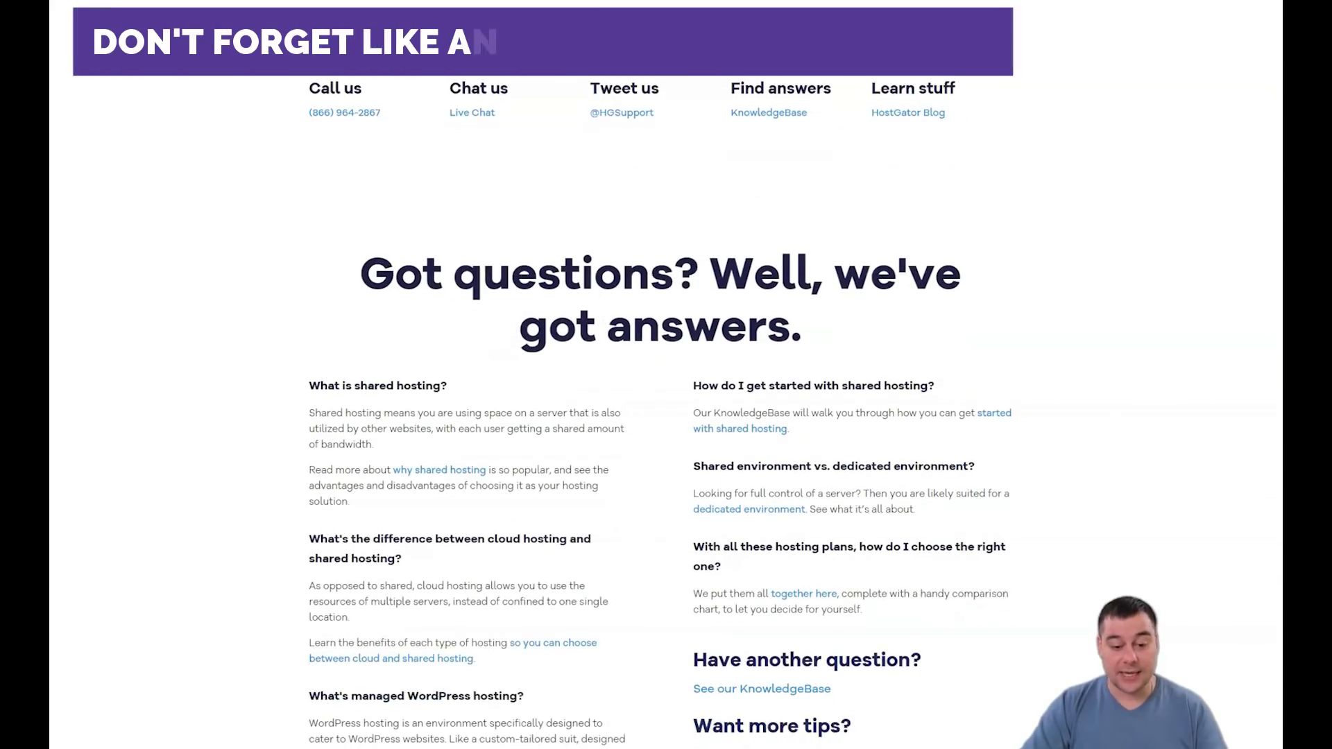
scroll(667, 375, down, 1)
scroll(666, 374, down, 1)
scroll(666, 375, down, 1)
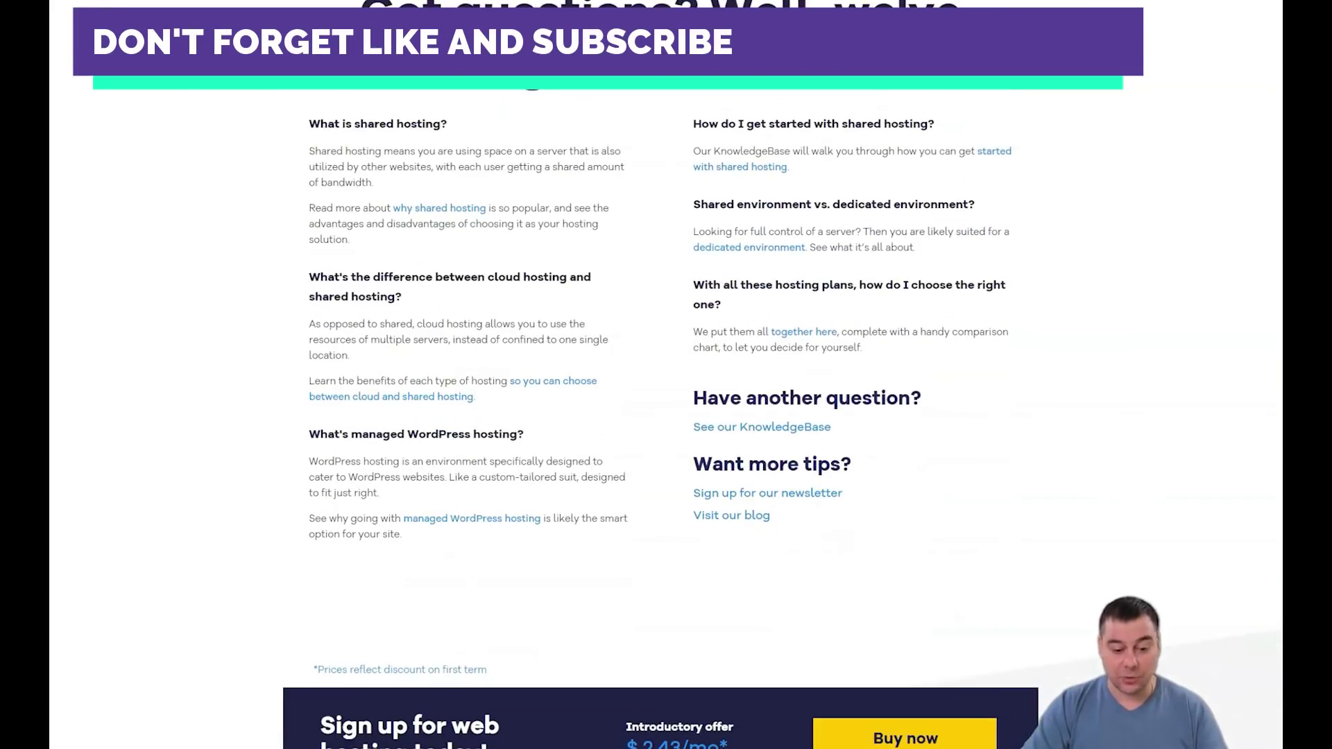
scroll(666, 375, down, 1)
scroll(666, 374, down, 1)
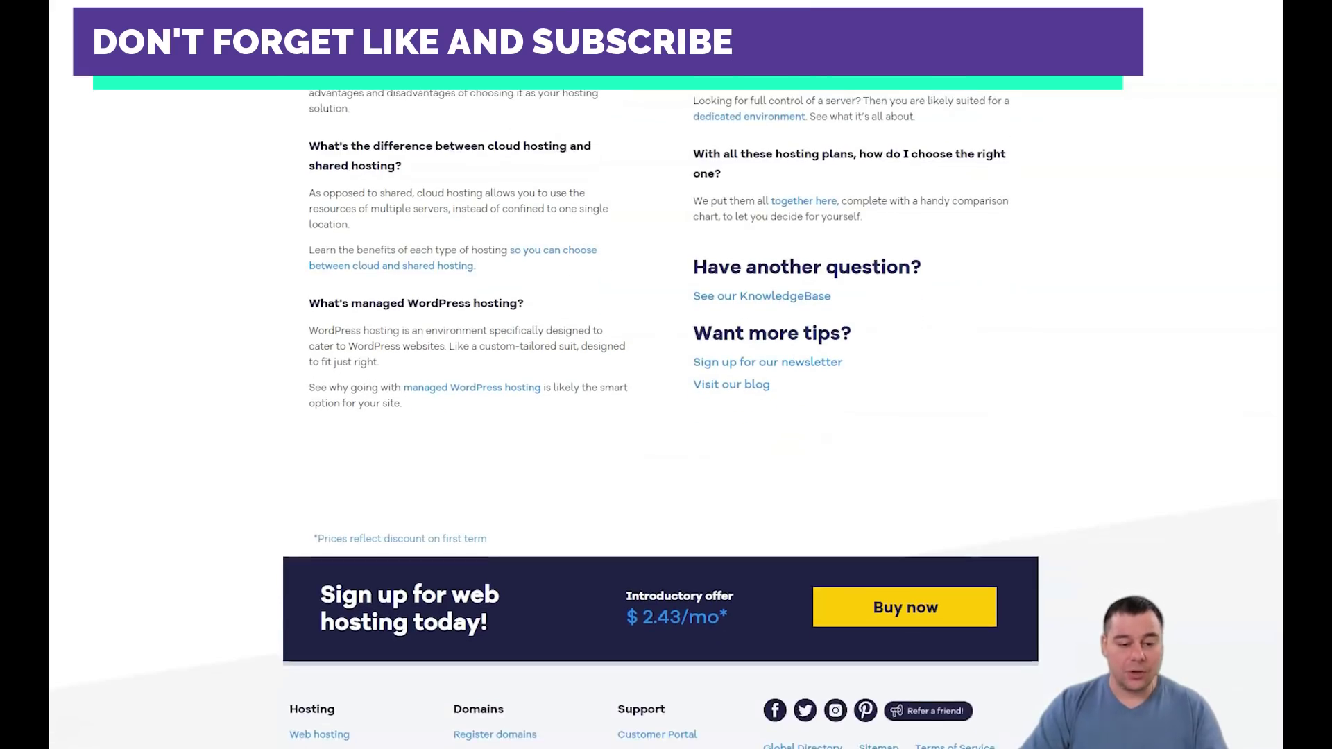
scroll(666, 375, down, 1)
scroll(666, 376, down, 2)
scroll(666, 375, down, 1)
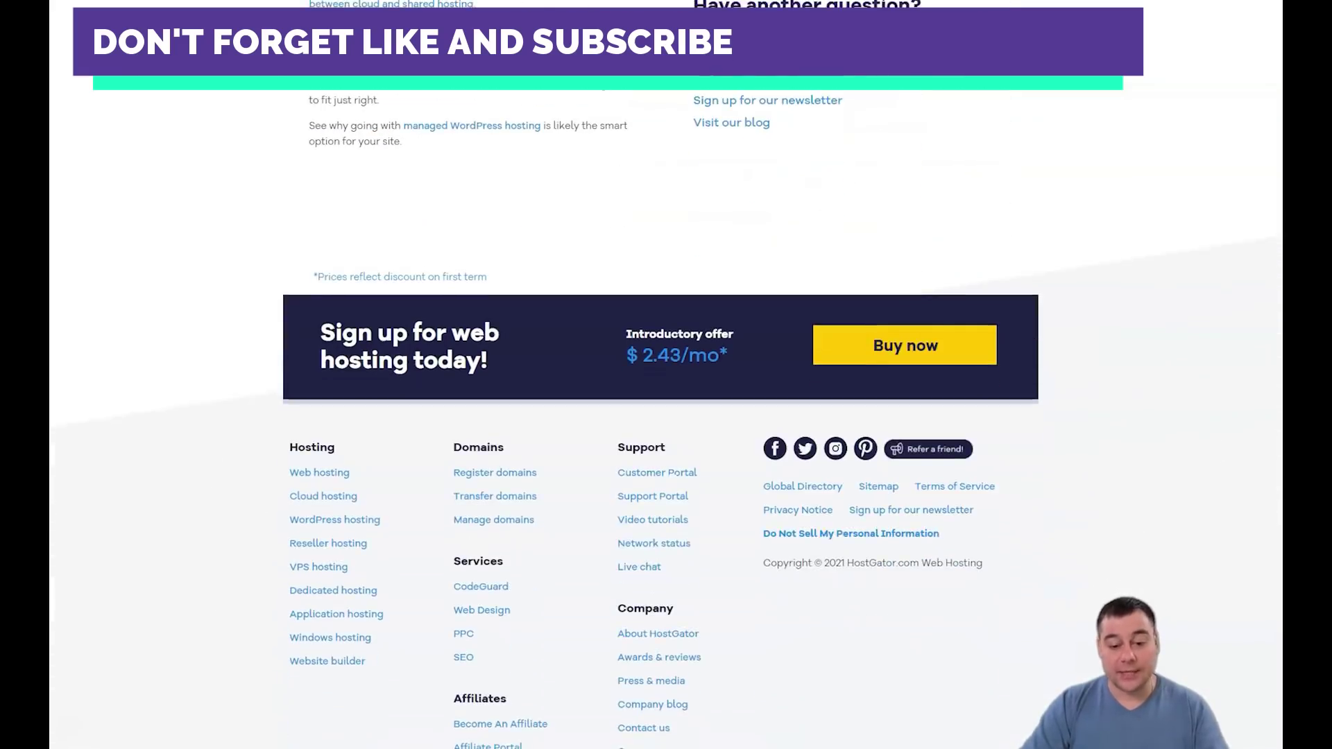
scroll(665, 375, down, 1)
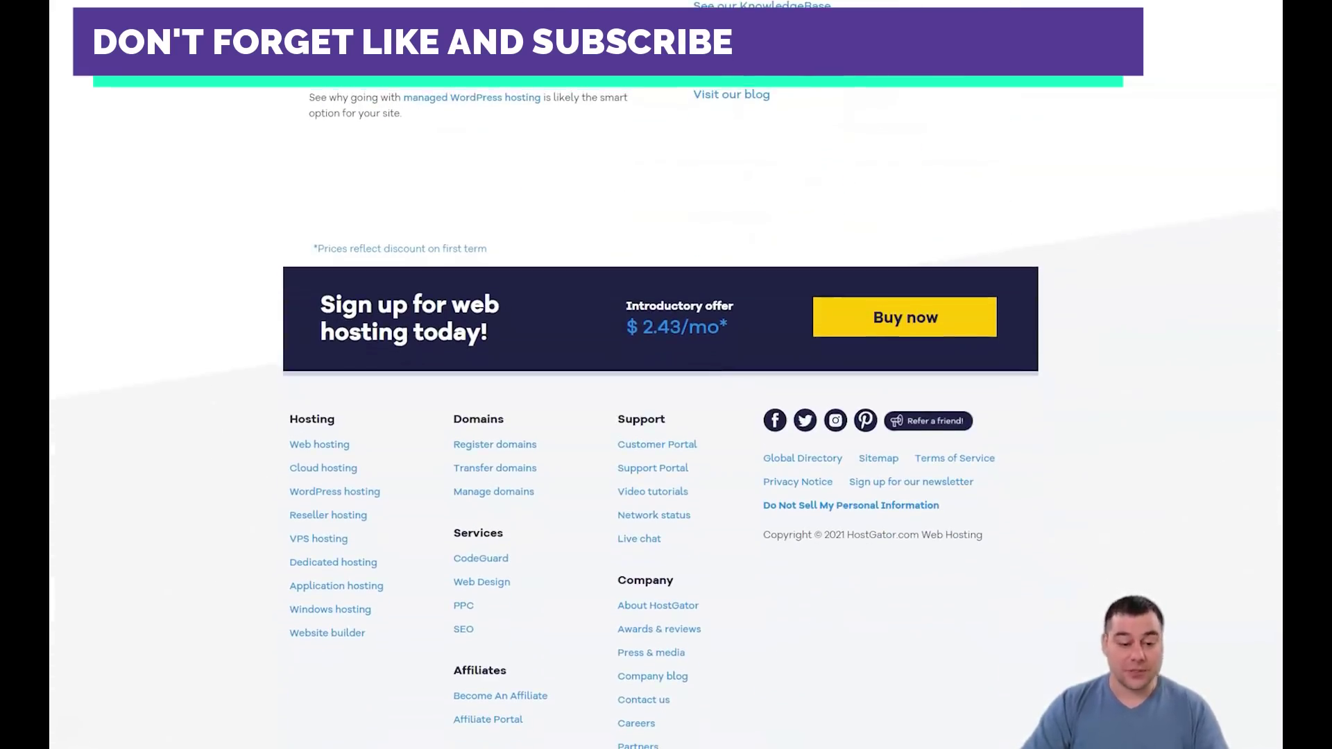
scroll(666, 375, up, 2)
scroll(666, 374, up, 1)
scroll(666, 375, up, 4)
scroll(666, 375, up, 4)
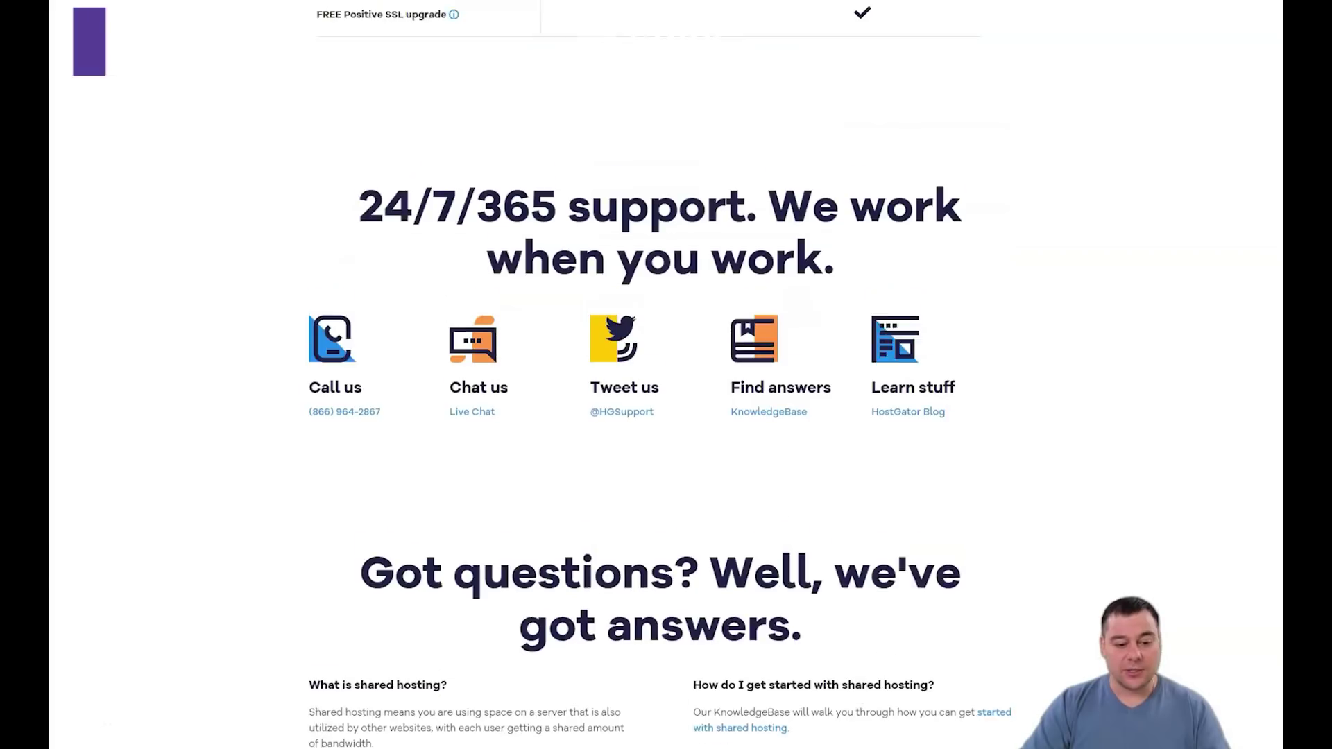
scroll(666, 375, up, 5)
scroll(666, 374, up, 1)
scroll(666, 375, up, 3)
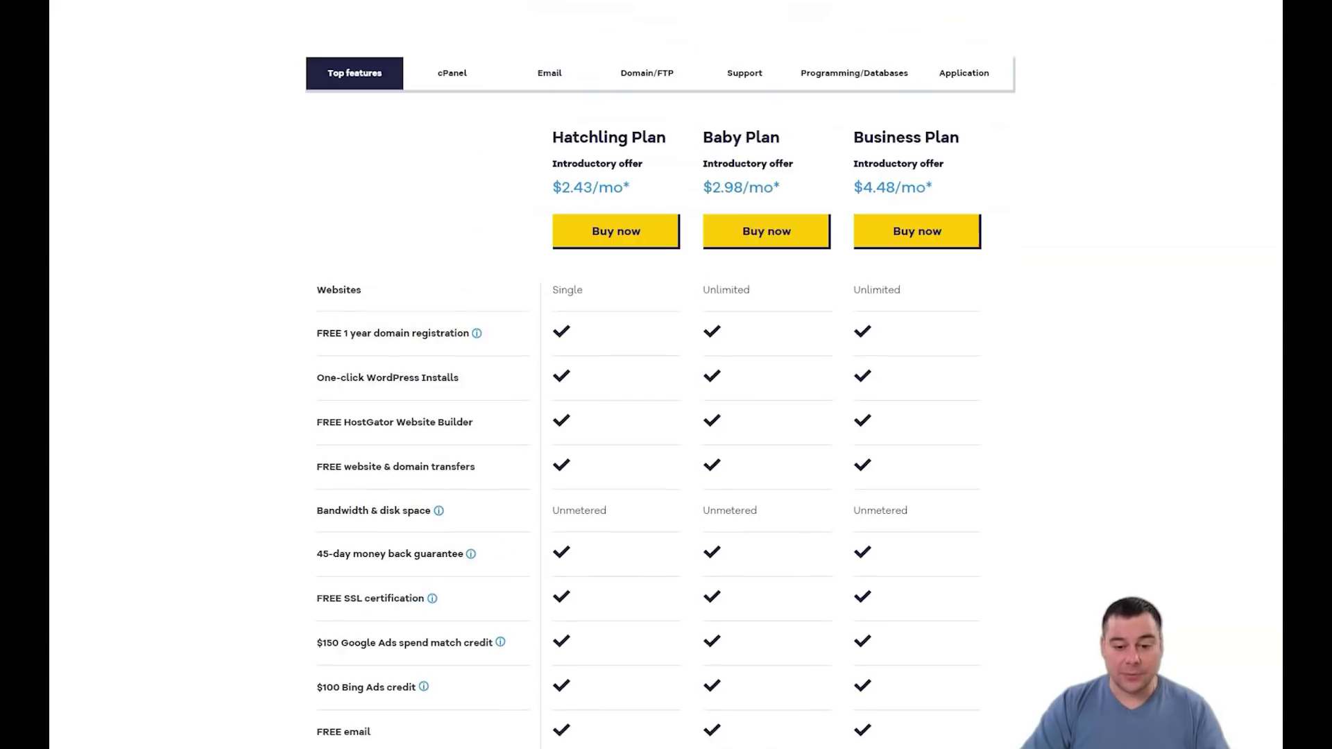
scroll(667, 374, up, 2)
scroll(667, 374, up, 1)
scroll(666, 375, up, 4)
scroll(666, 374, up, 2)
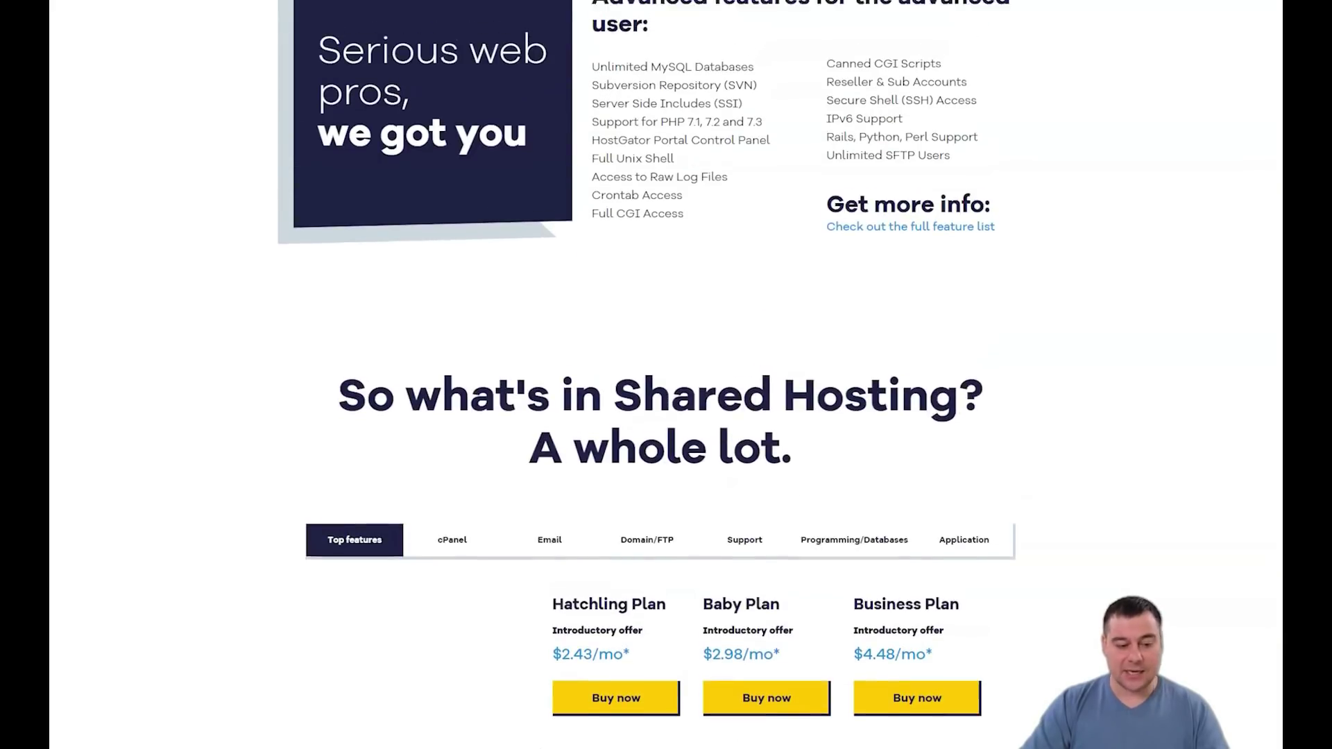
scroll(665, 374, up, 4)
scroll(666, 375, up, 1)
scroll(667, 375, up, 4)
scroll(667, 374, up, 4)
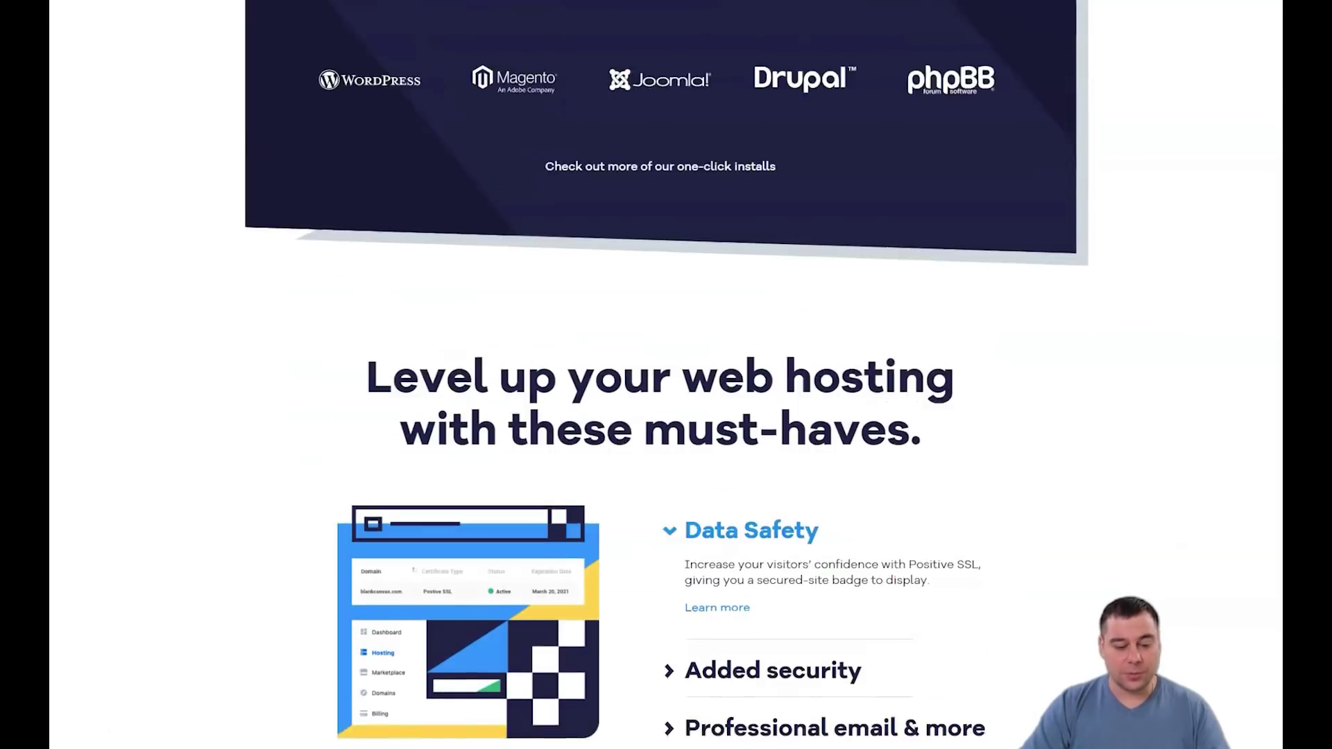
scroll(665, 376, up, 3)
scroll(666, 374, up, 4)
scroll(667, 374, up, 2)
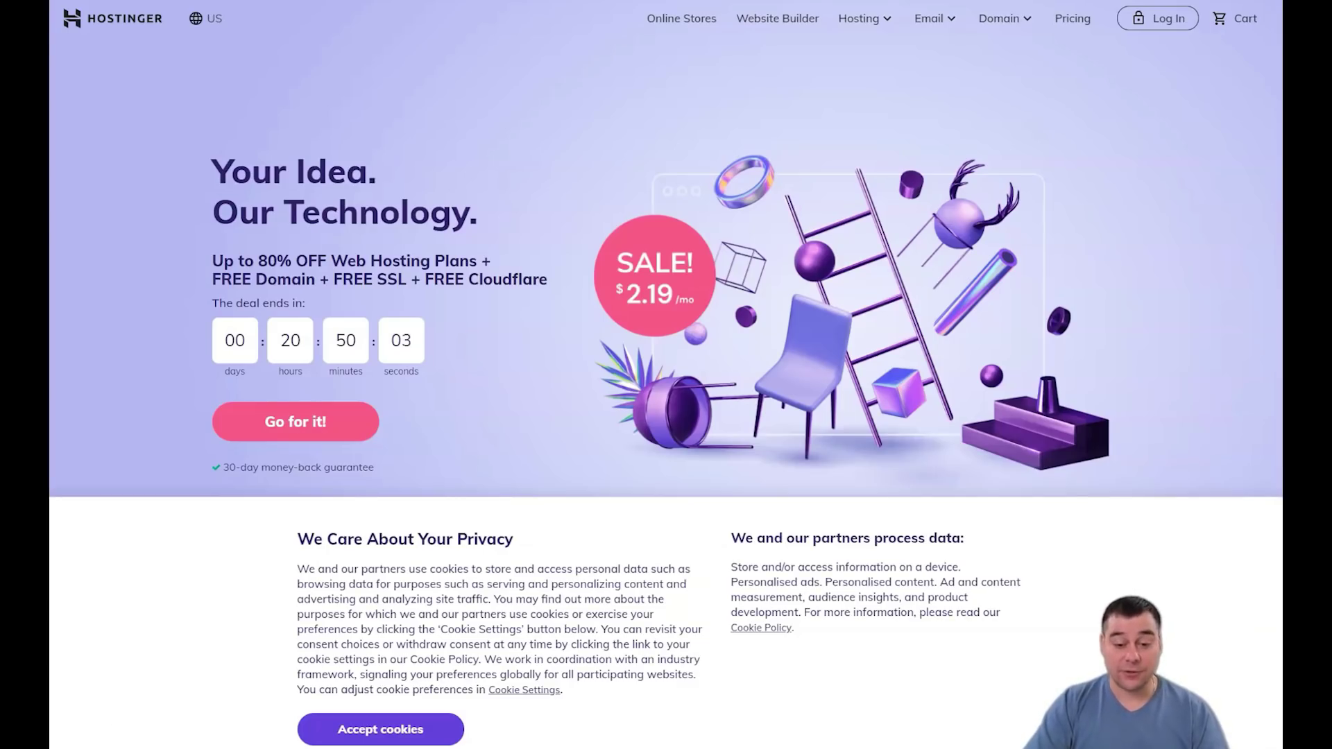
scroll(666, 313, down, 1)
scroll(666, 313, down, 2)
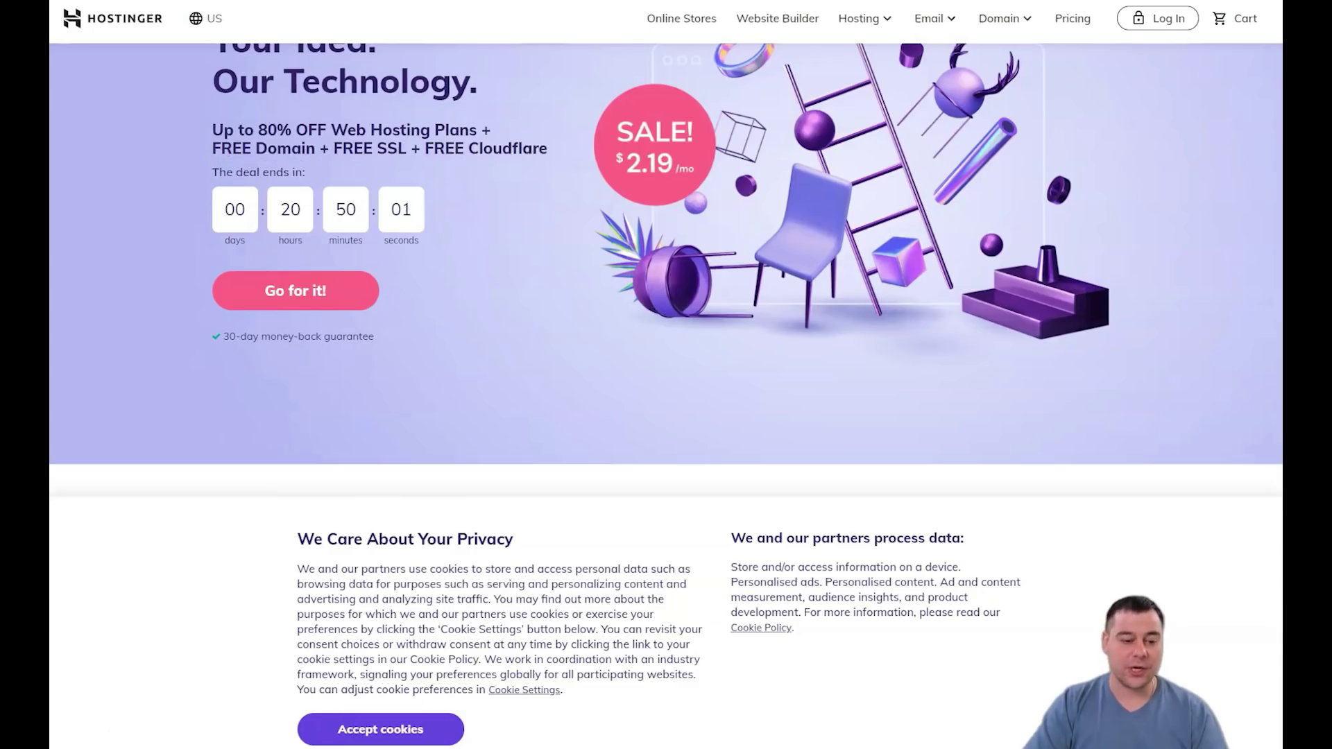
scroll(666, 312, down, 1)
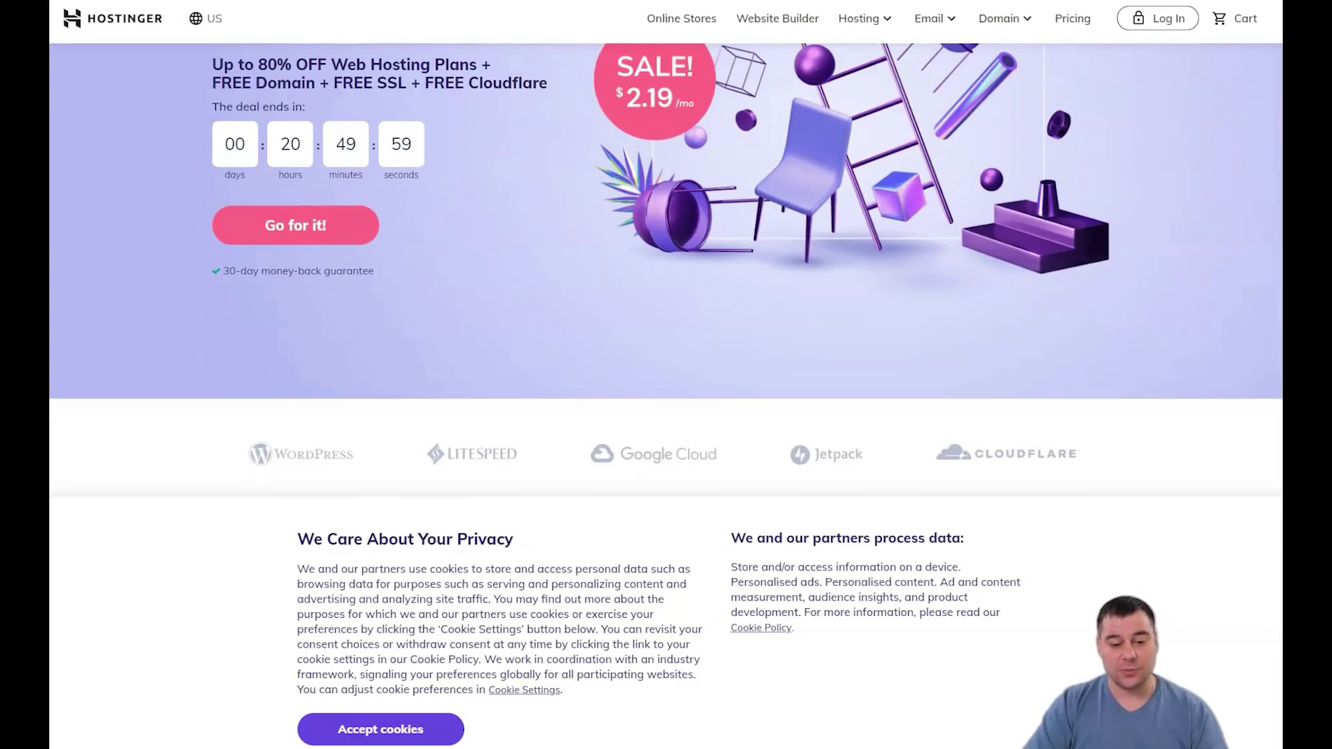
scroll(667, 312, down, 2)
scroll(666, 313, down, 2)
scroll(665, 312, down, 1)
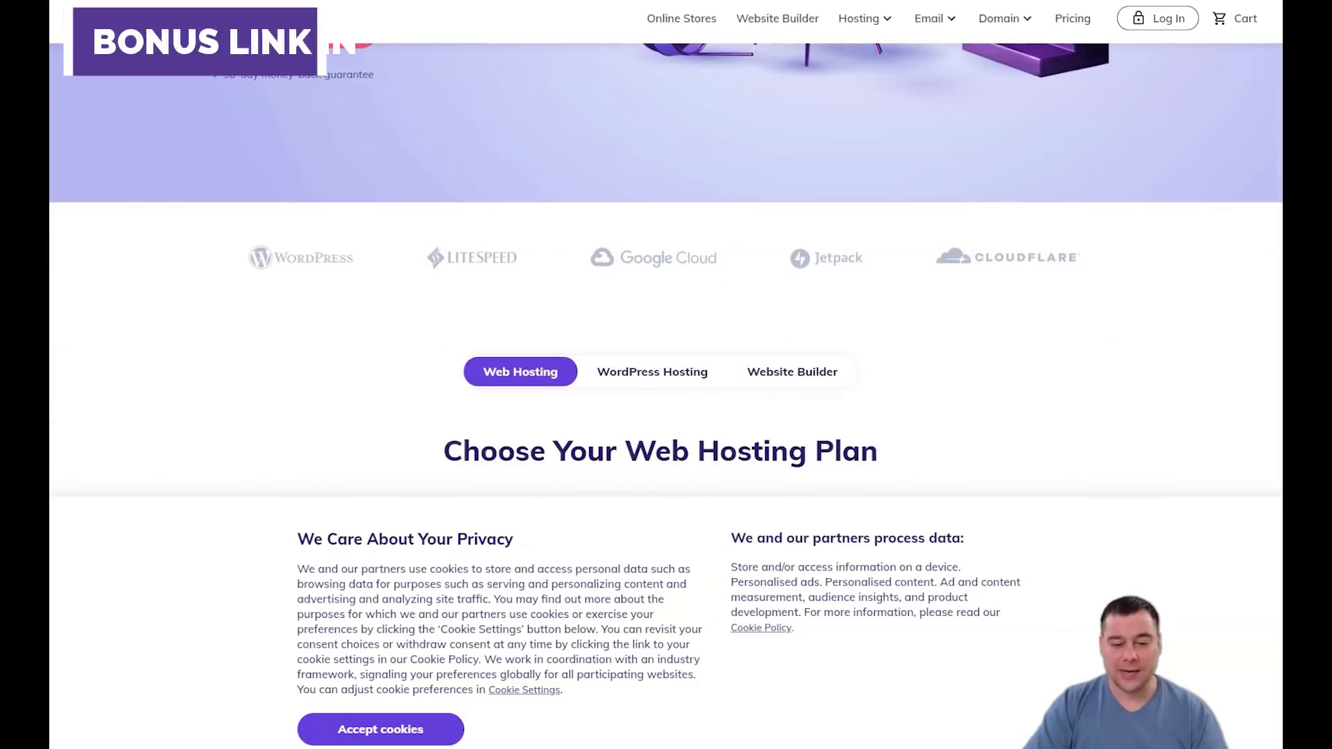
scroll(666, 312, down, 2)
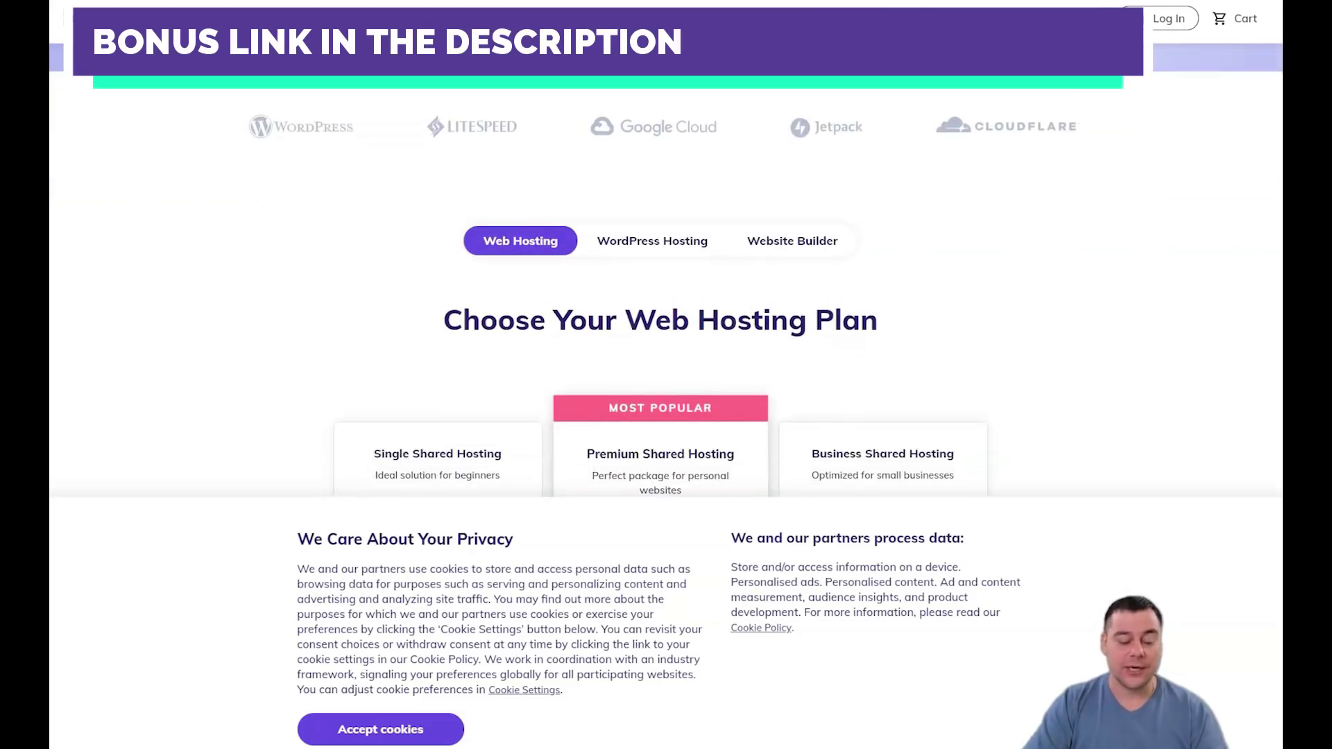
scroll(666, 312, down, 1)
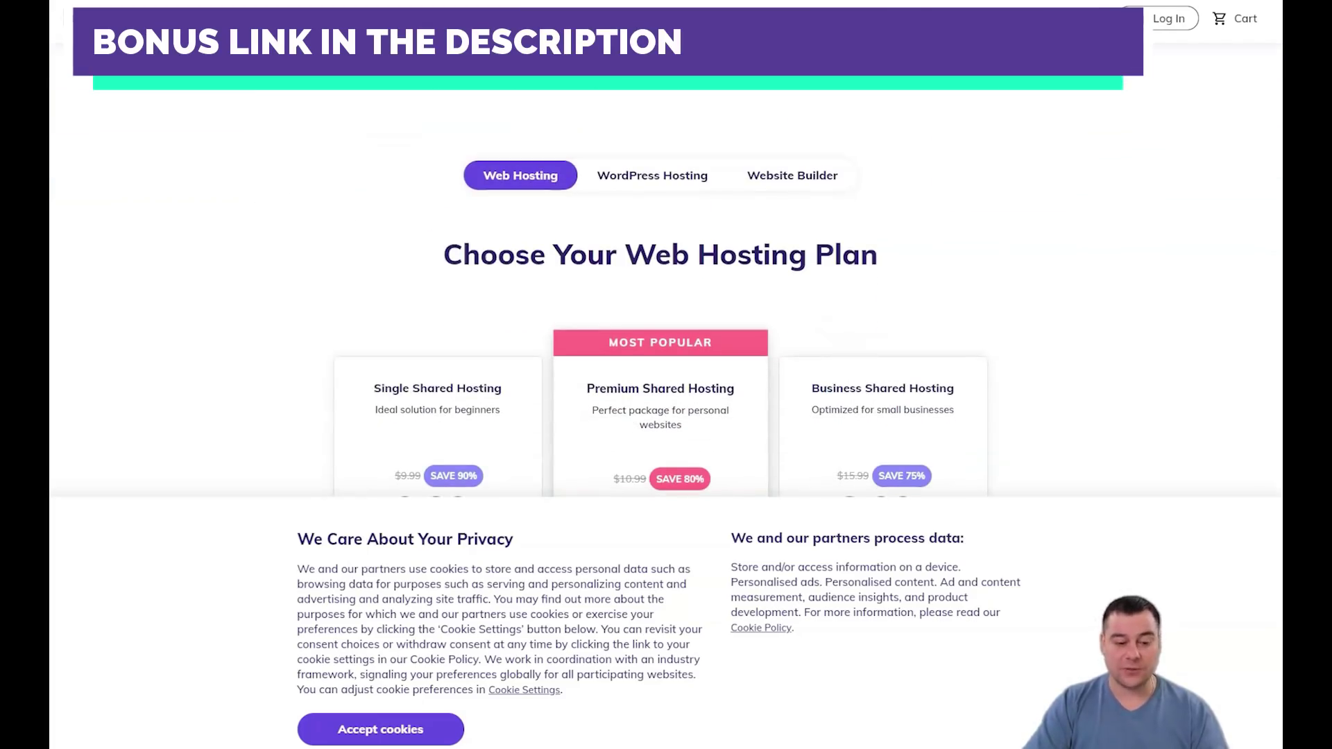
scroll(665, 313, down, 1)
scroll(666, 312, down, 1)
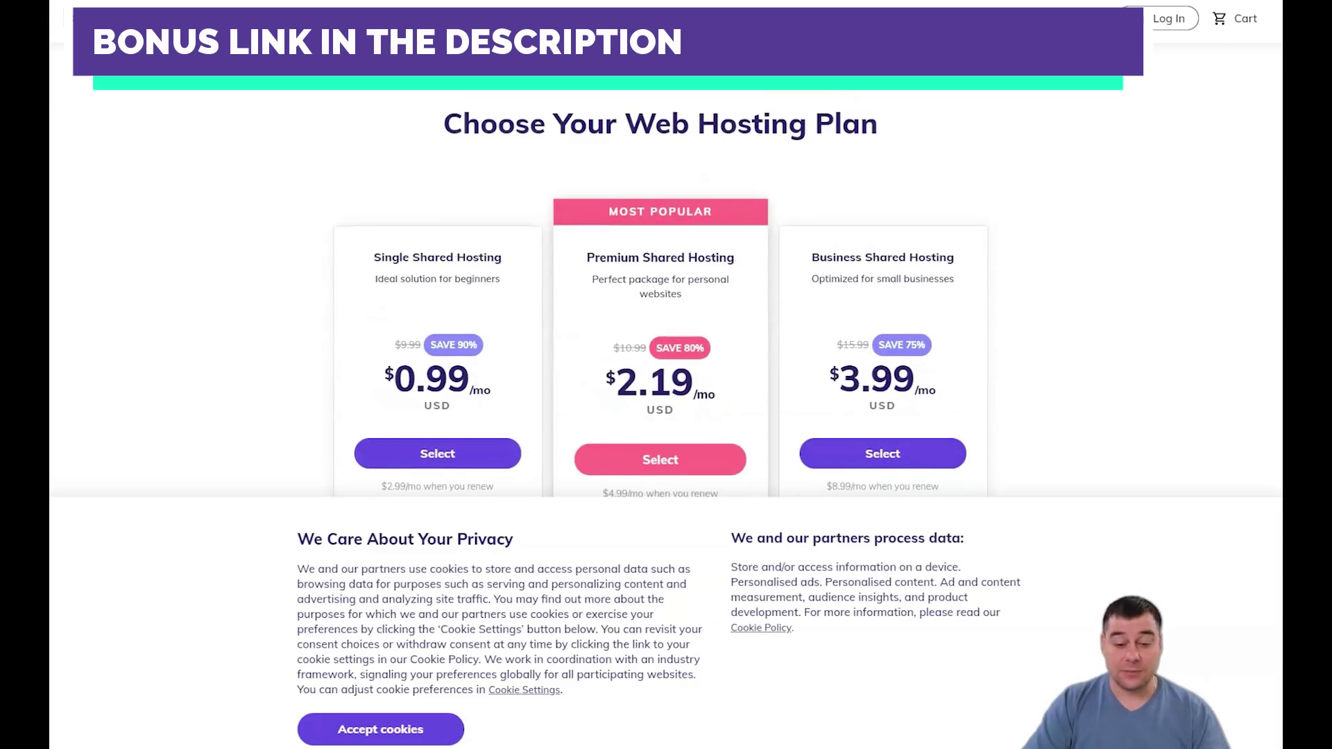
scroll(665, 312, down, 1)
scroll(666, 312, down, 1)
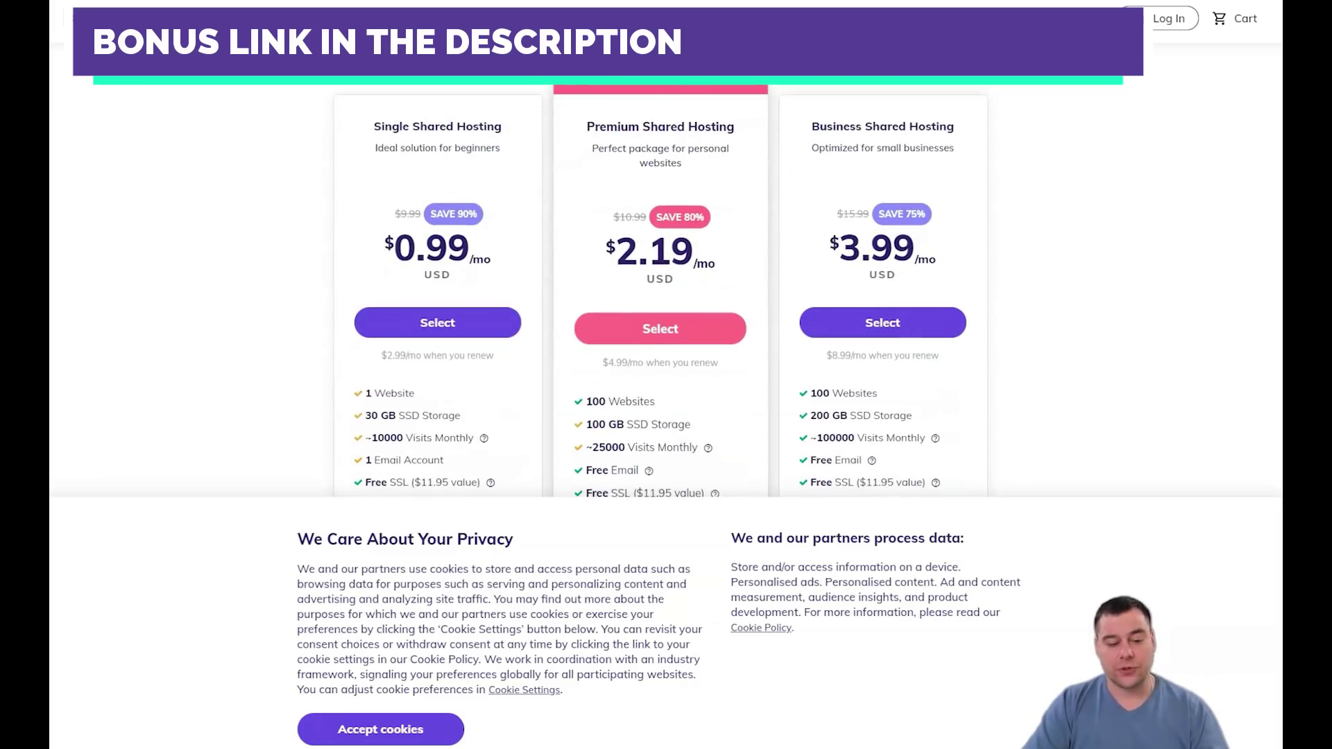
scroll(665, 313, down, 1)
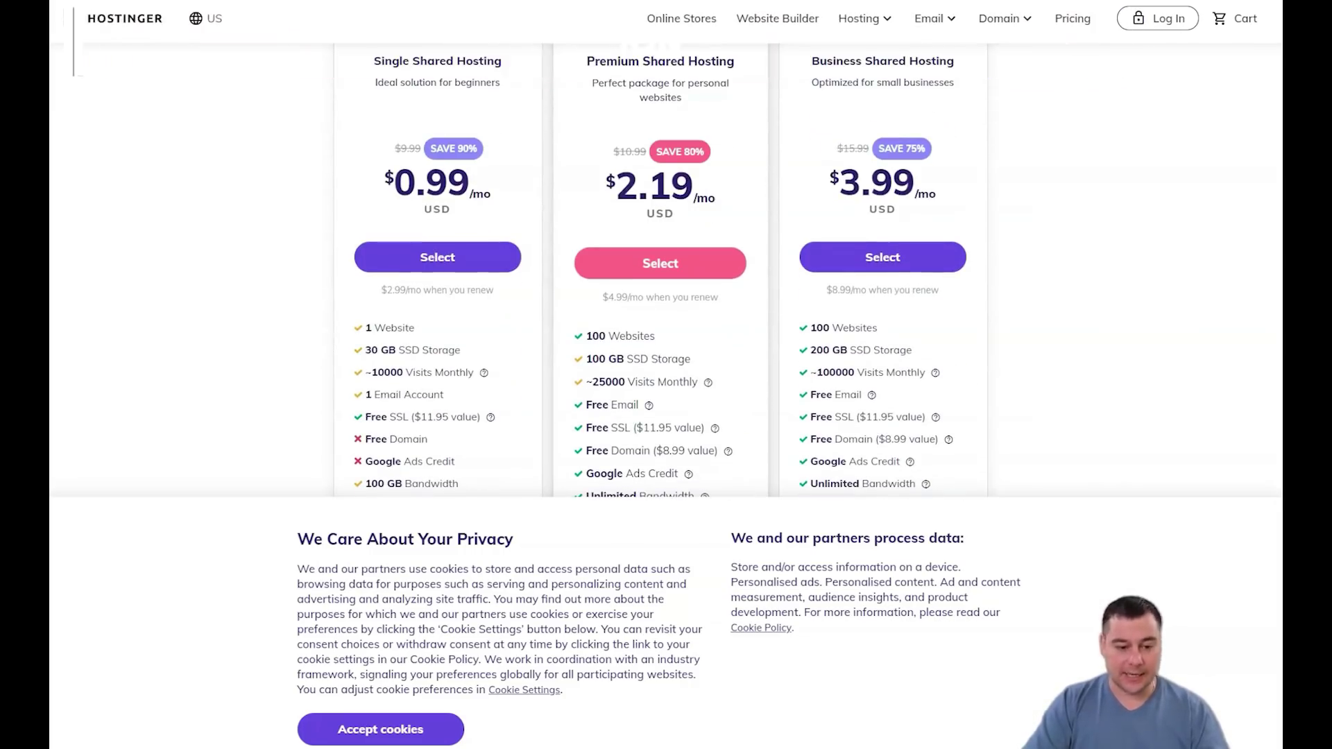
scroll(666, 312, down, 1)
scroll(666, 313, down, 1)
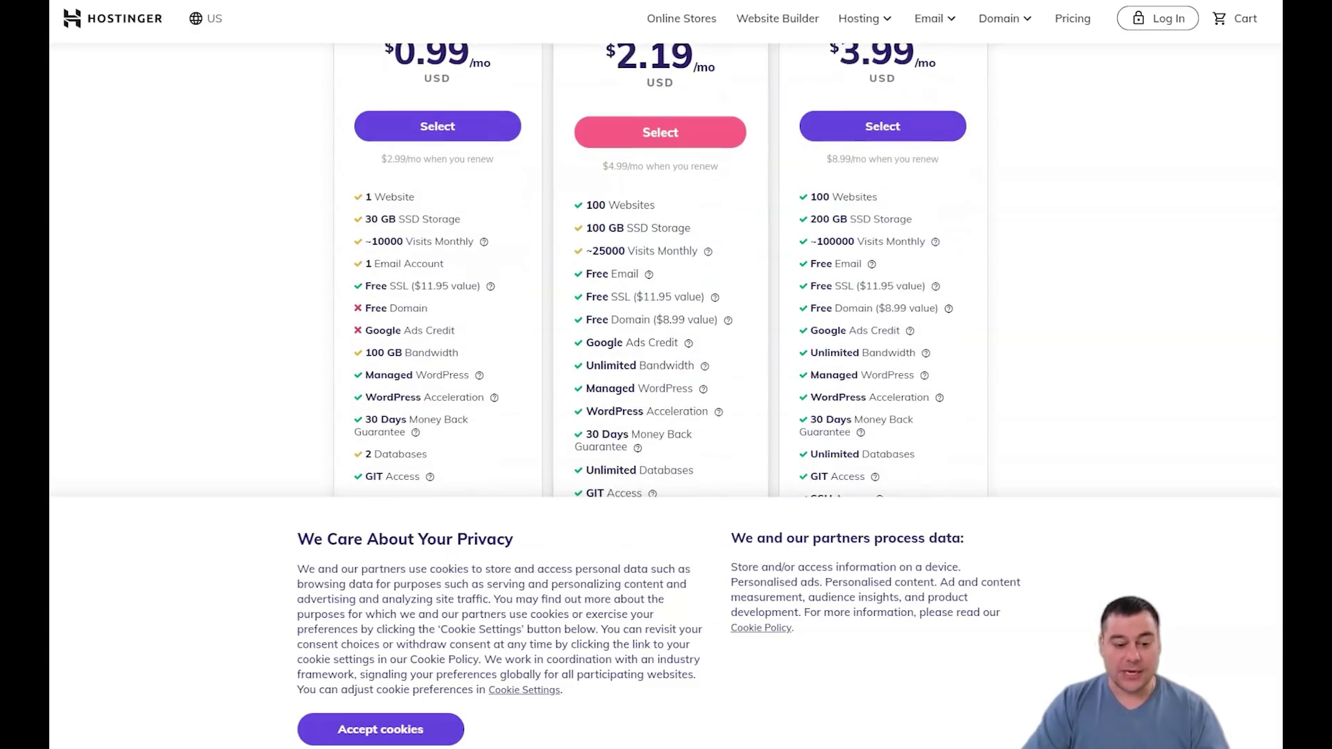
scroll(667, 312, down, 1)
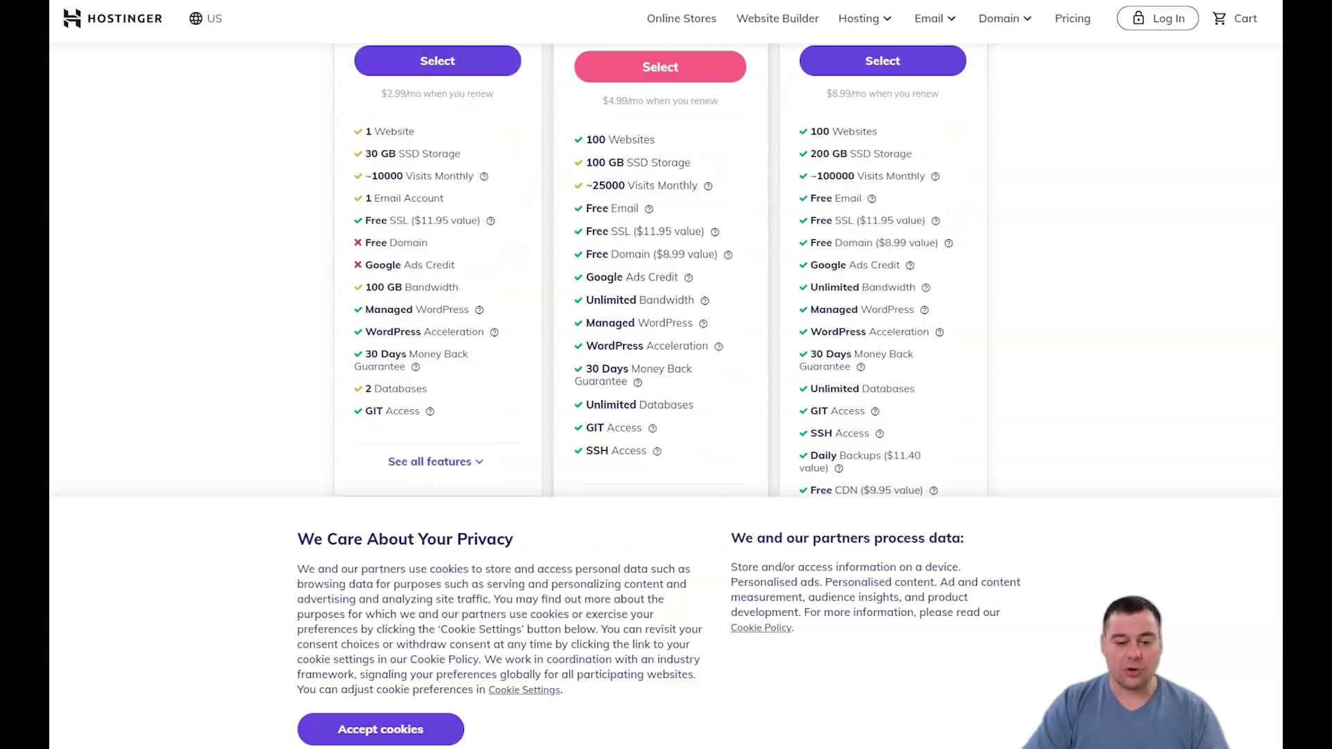
scroll(666, 313, down, 1)
scroll(666, 312, down, 1)
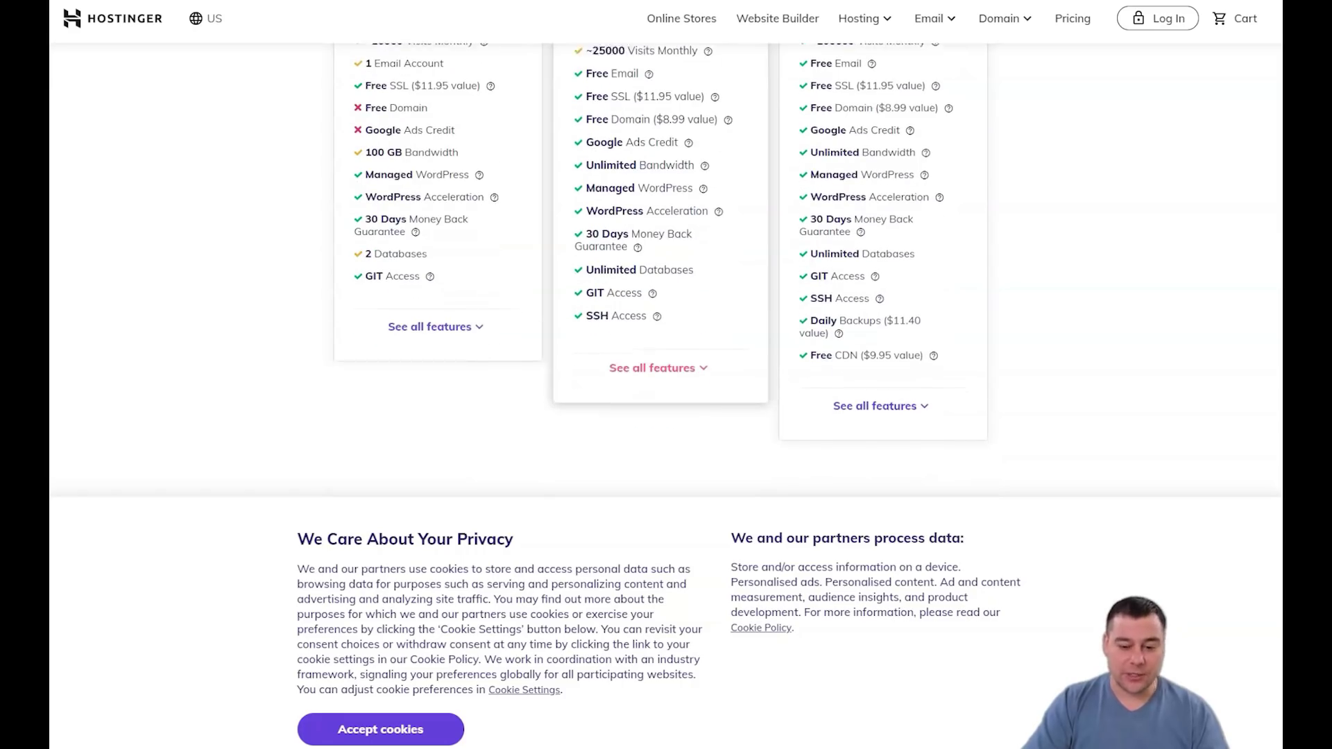
scroll(666, 313, down, 1)
scroll(666, 313, down, 1)
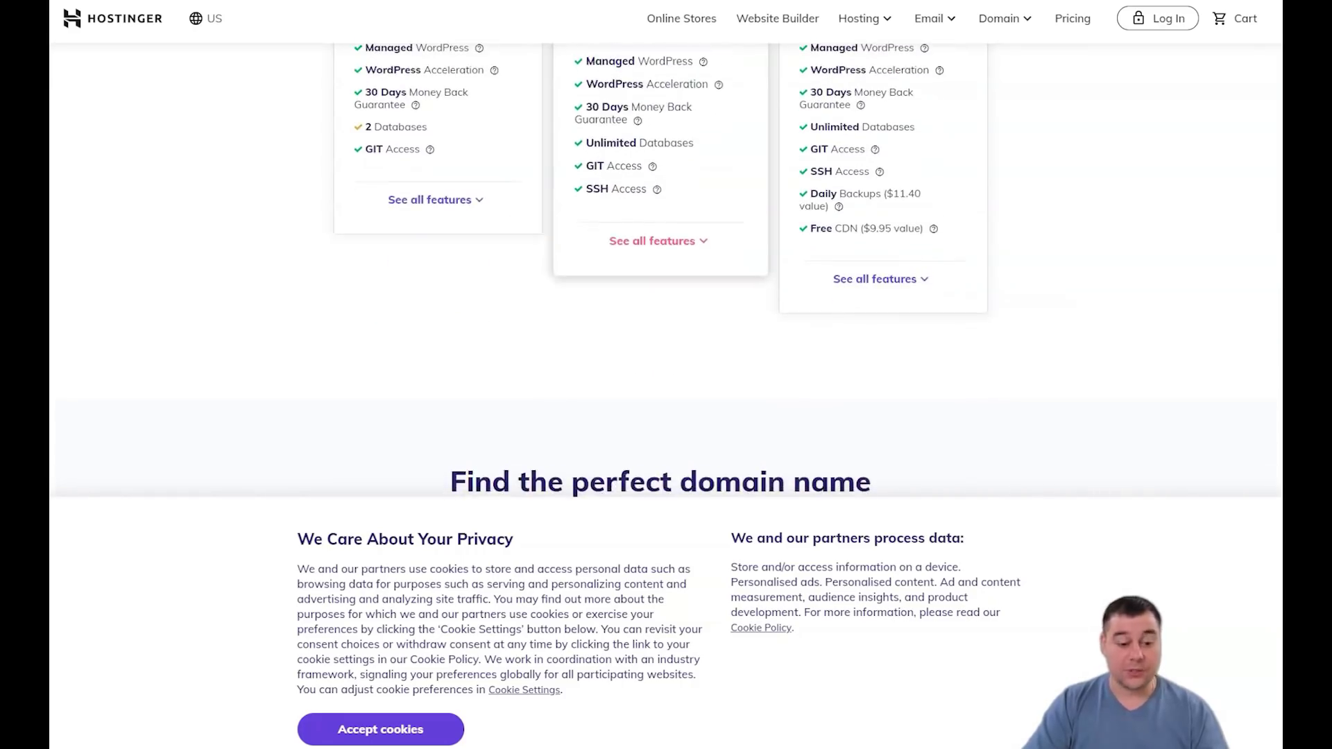
scroll(666, 313, down, 2)
scroll(666, 312, down, 2)
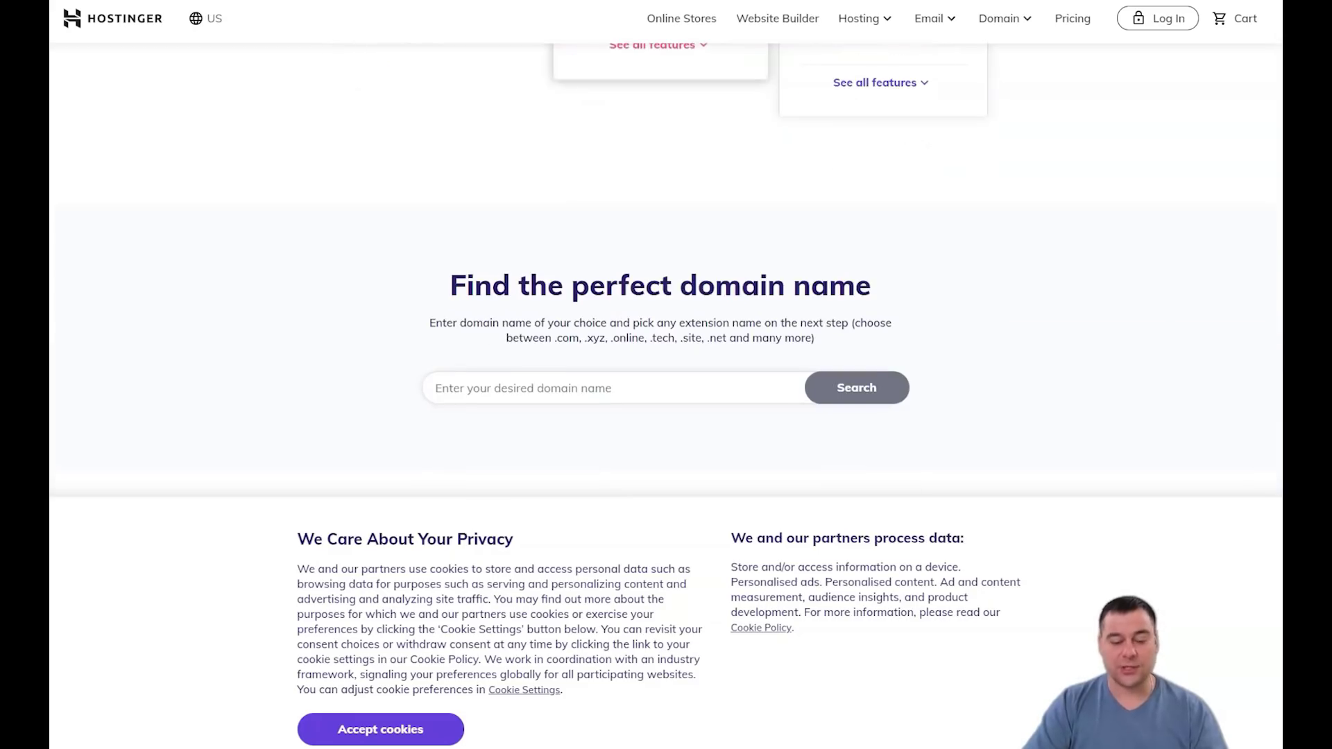
scroll(666, 313, down, 1)
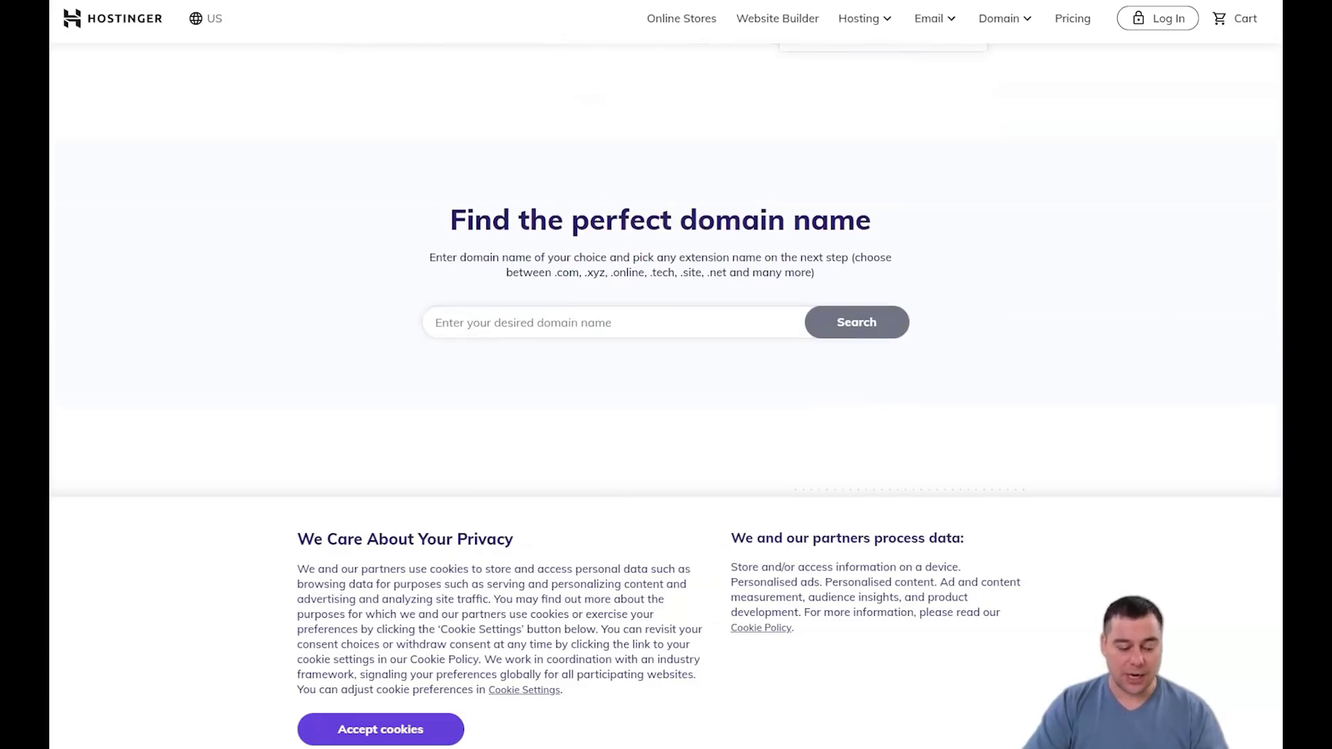
scroll(667, 312, down, 1)
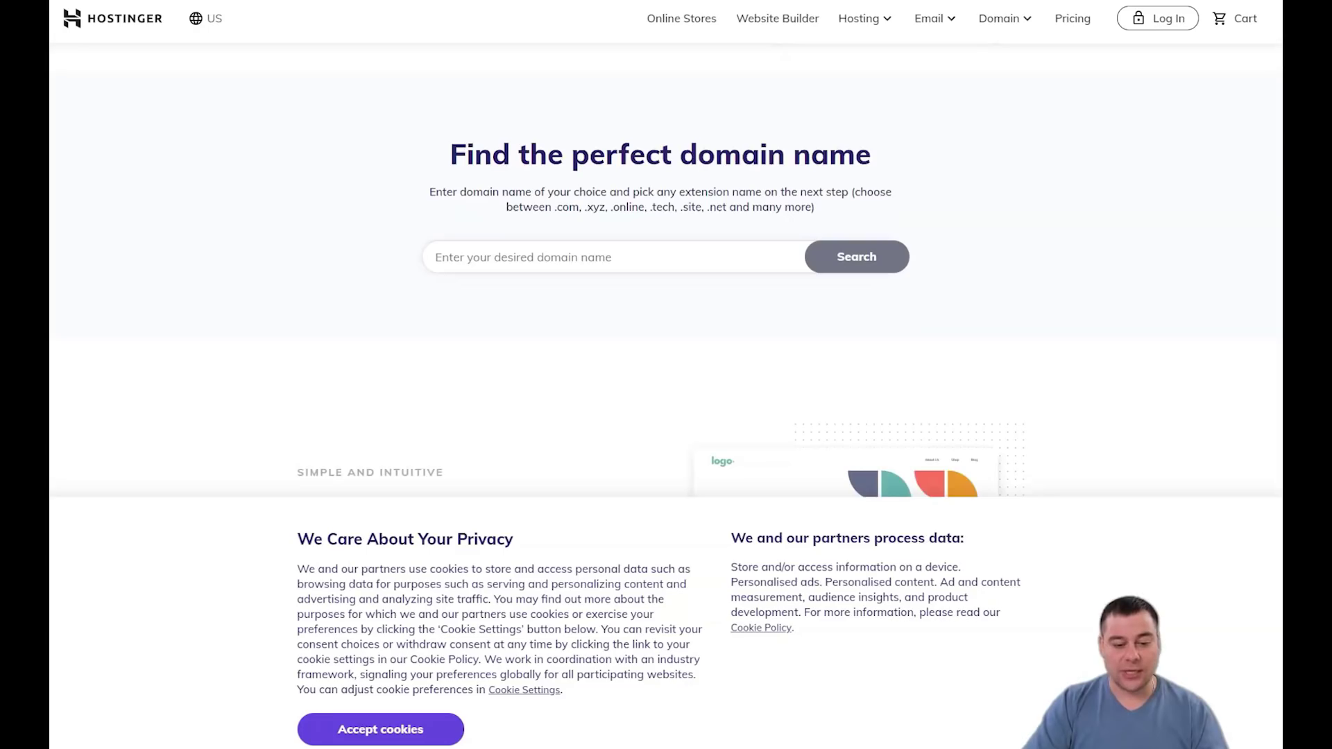
scroll(666, 313, down, 1)
scroll(666, 313, down, 1)
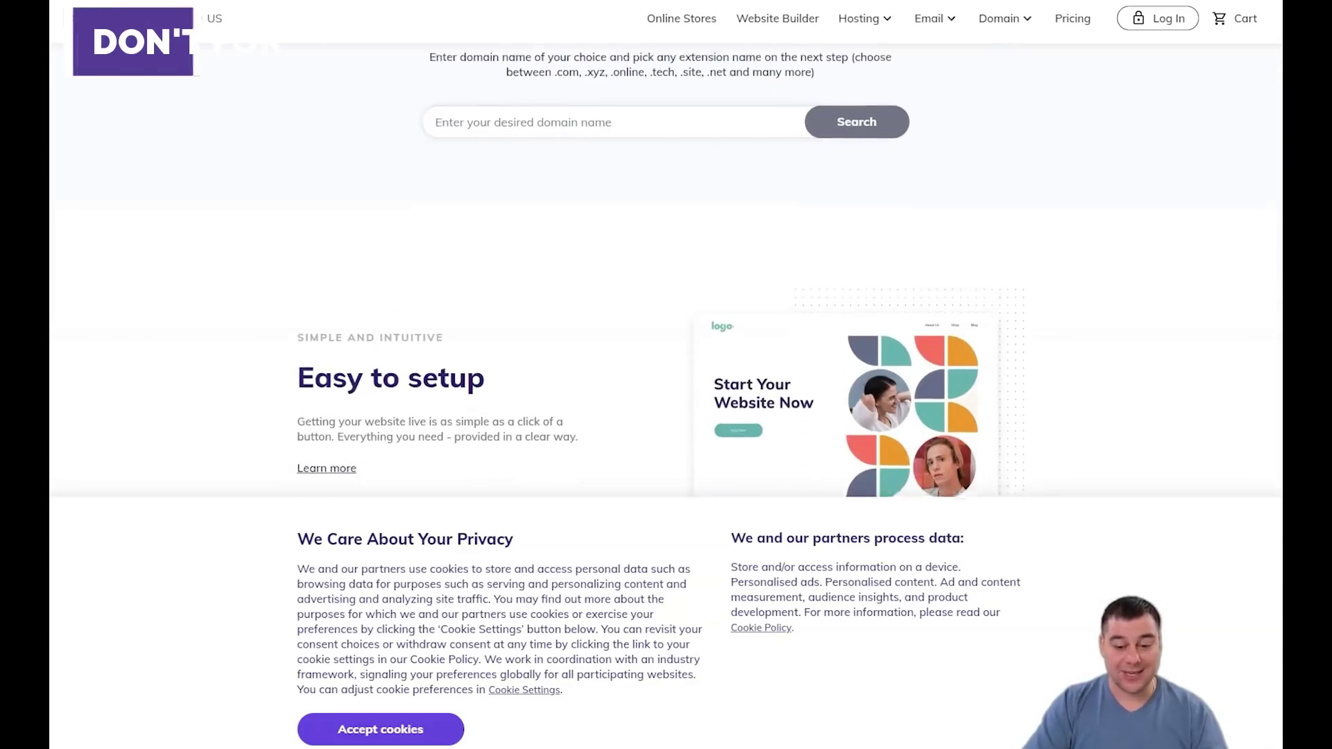
scroll(666, 312, down, 1)
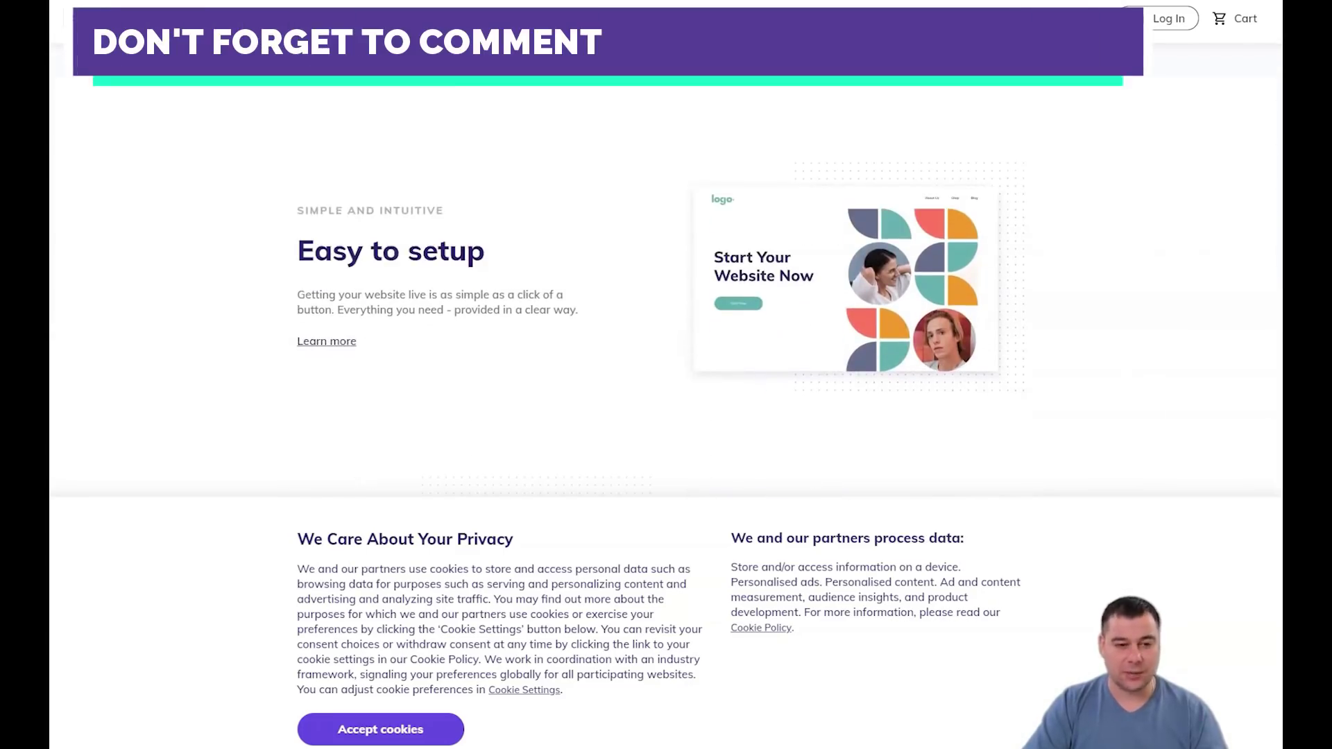
scroll(666, 313, down, 1)
scroll(665, 313, down, 2)
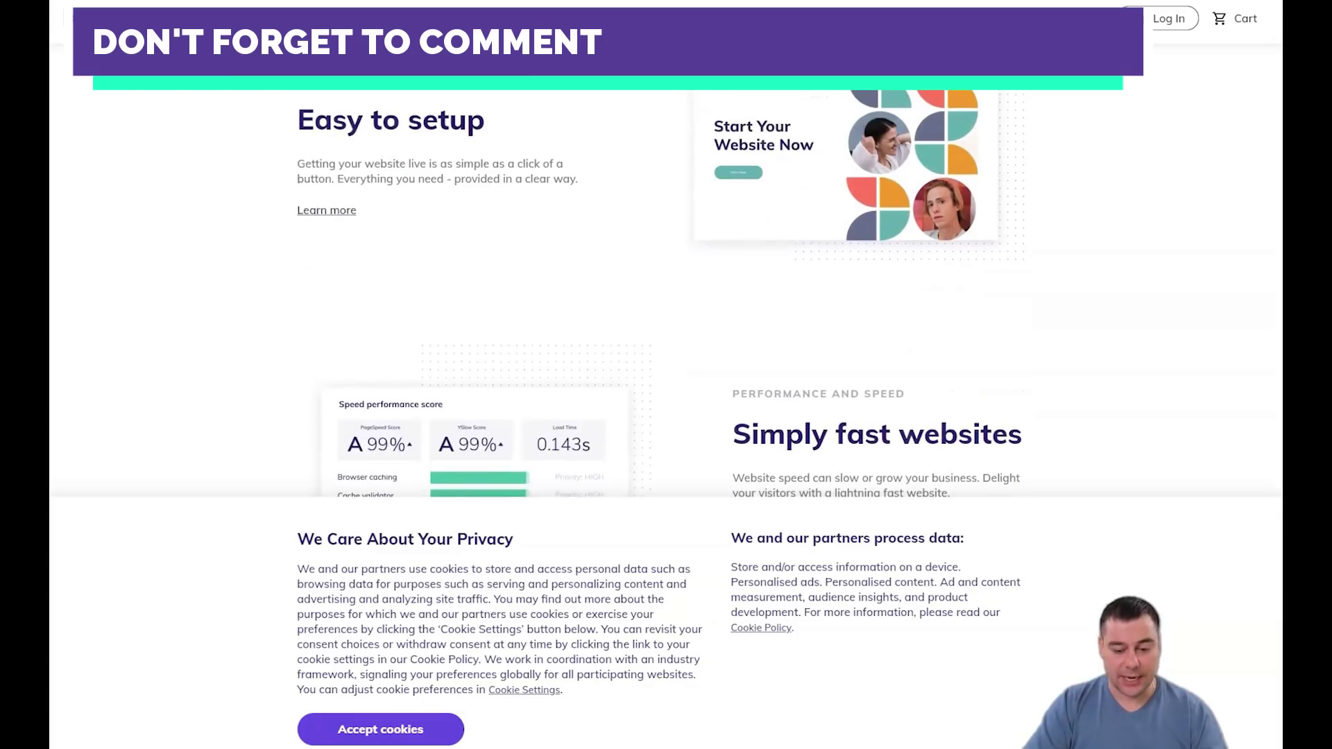
scroll(666, 312, down, 1)
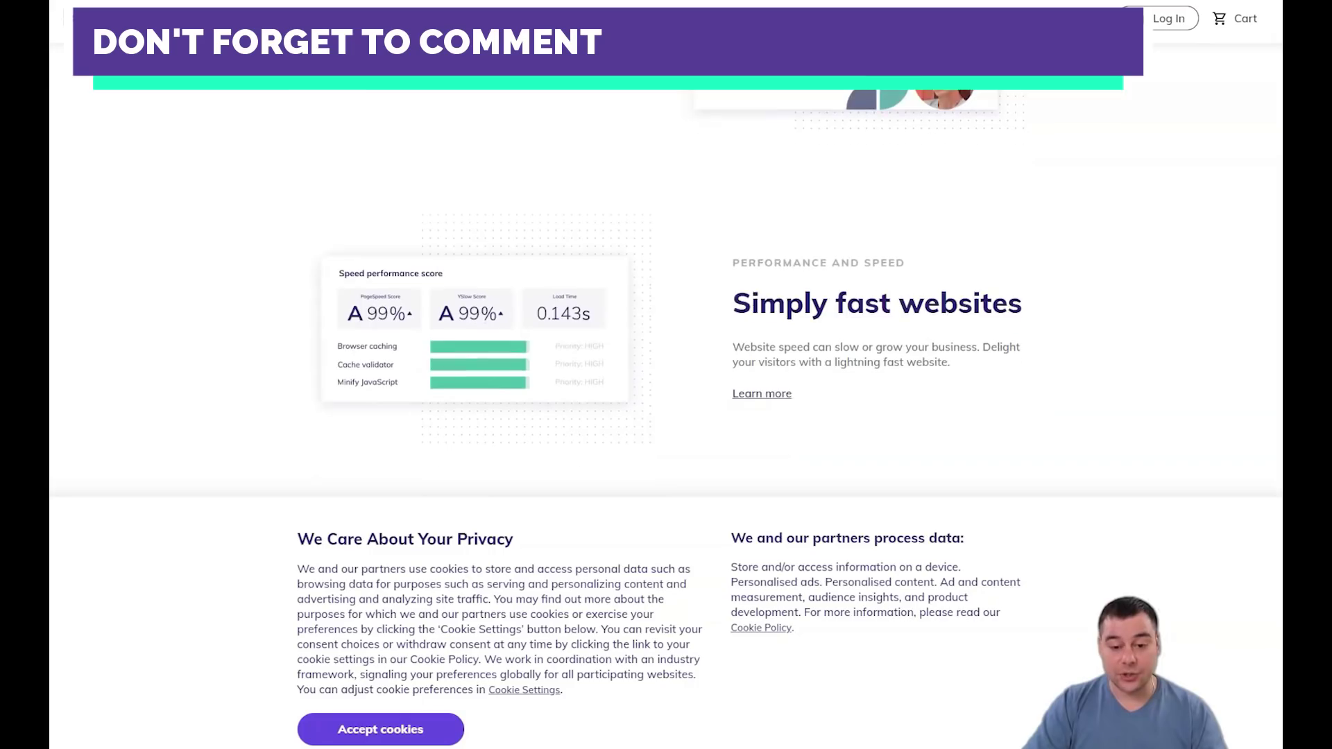
scroll(666, 312, down, 1)
scroll(665, 312, down, 1)
scroll(666, 313, down, 1)
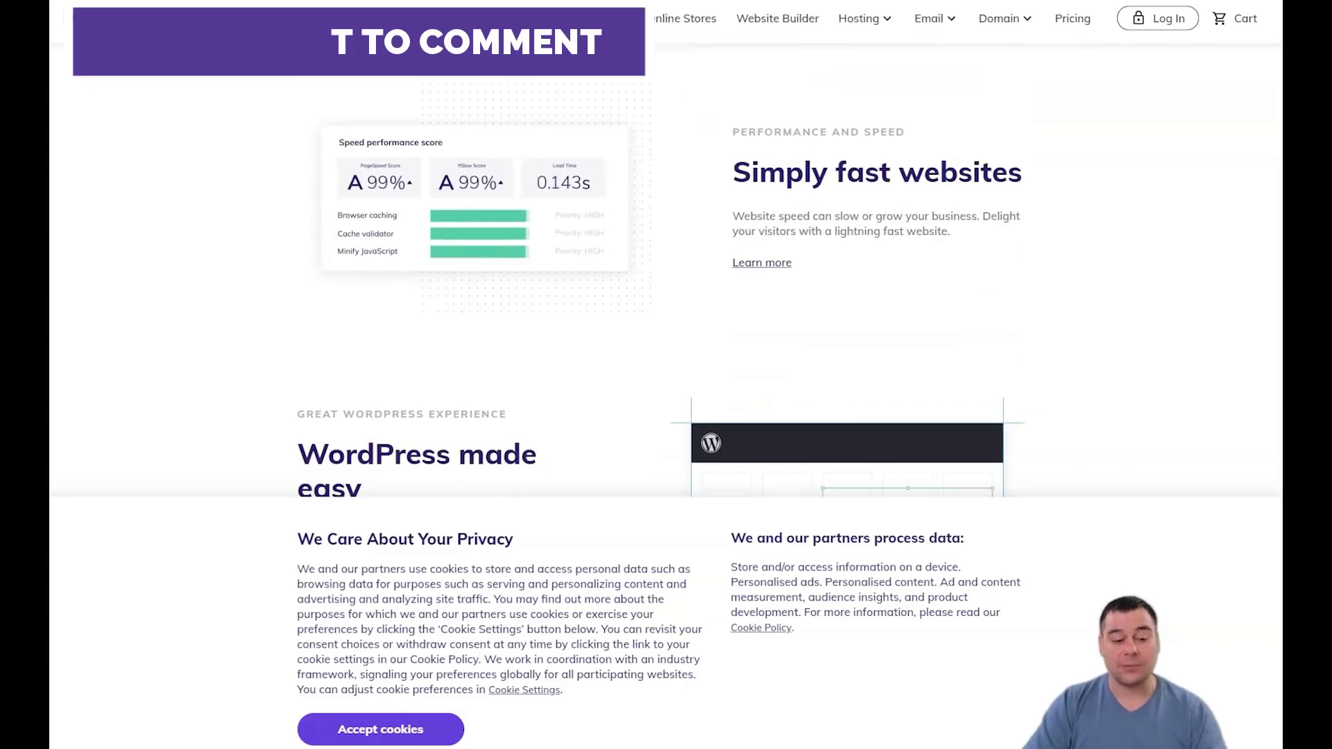
scroll(666, 312, down, 1)
scroll(666, 312, down, 1)
scroll(665, 312, down, 1)
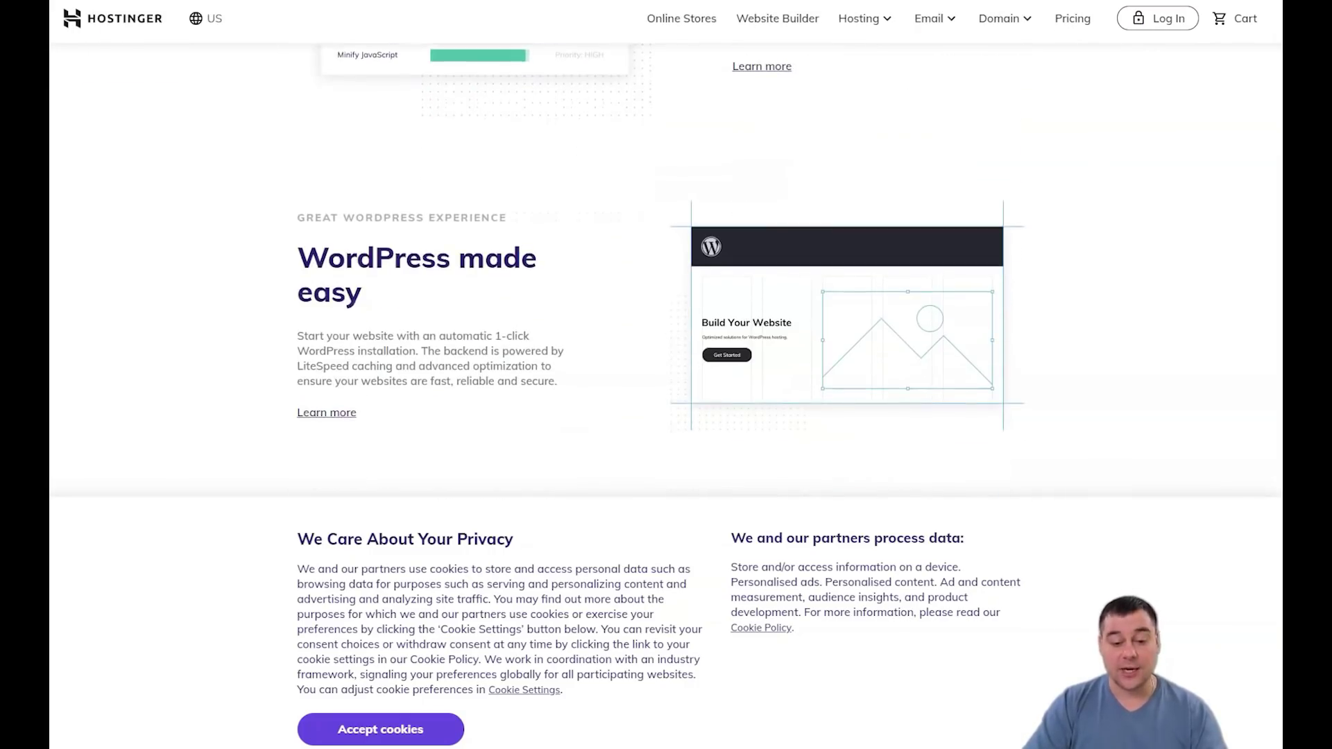
scroll(666, 312, down, 1)
scroll(666, 312, down, 1)
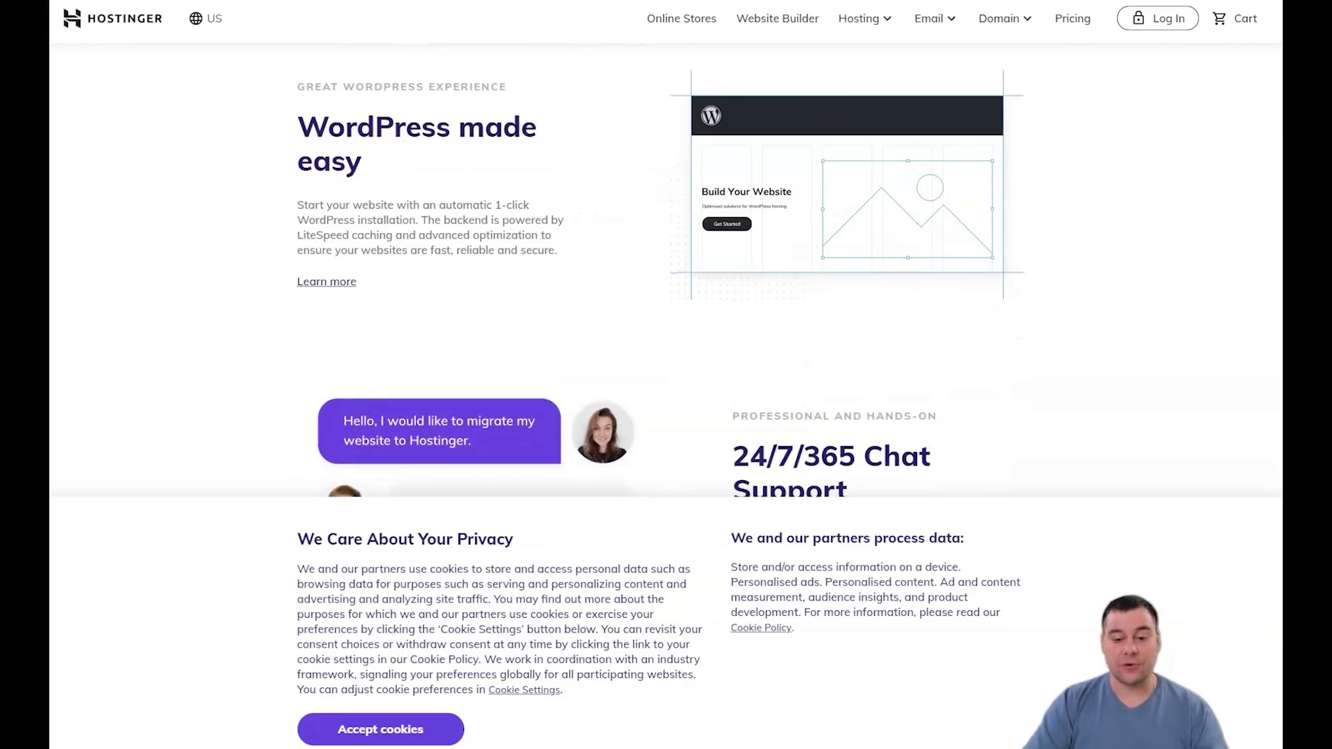
scroll(666, 312, down, 1)
scroll(666, 312, down, 1)
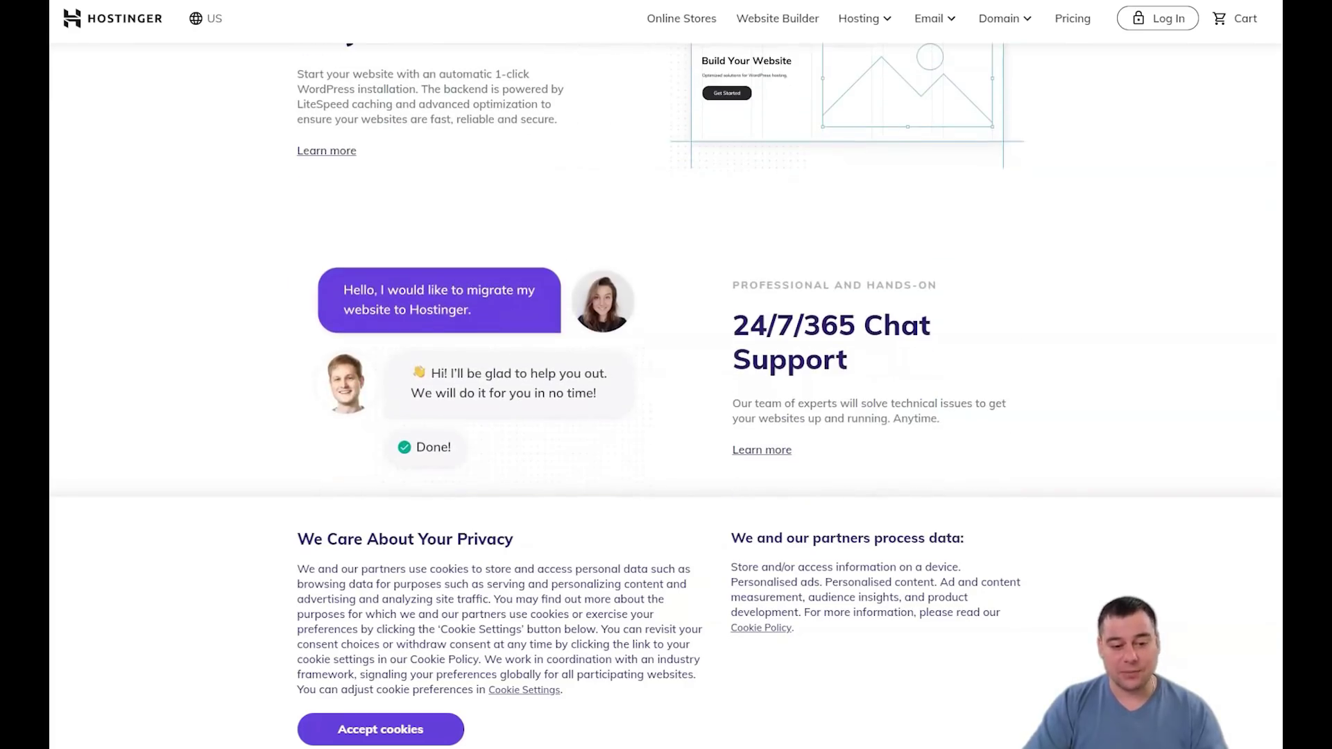
scroll(666, 312, down, 1)
scroll(666, 312, down, 1)
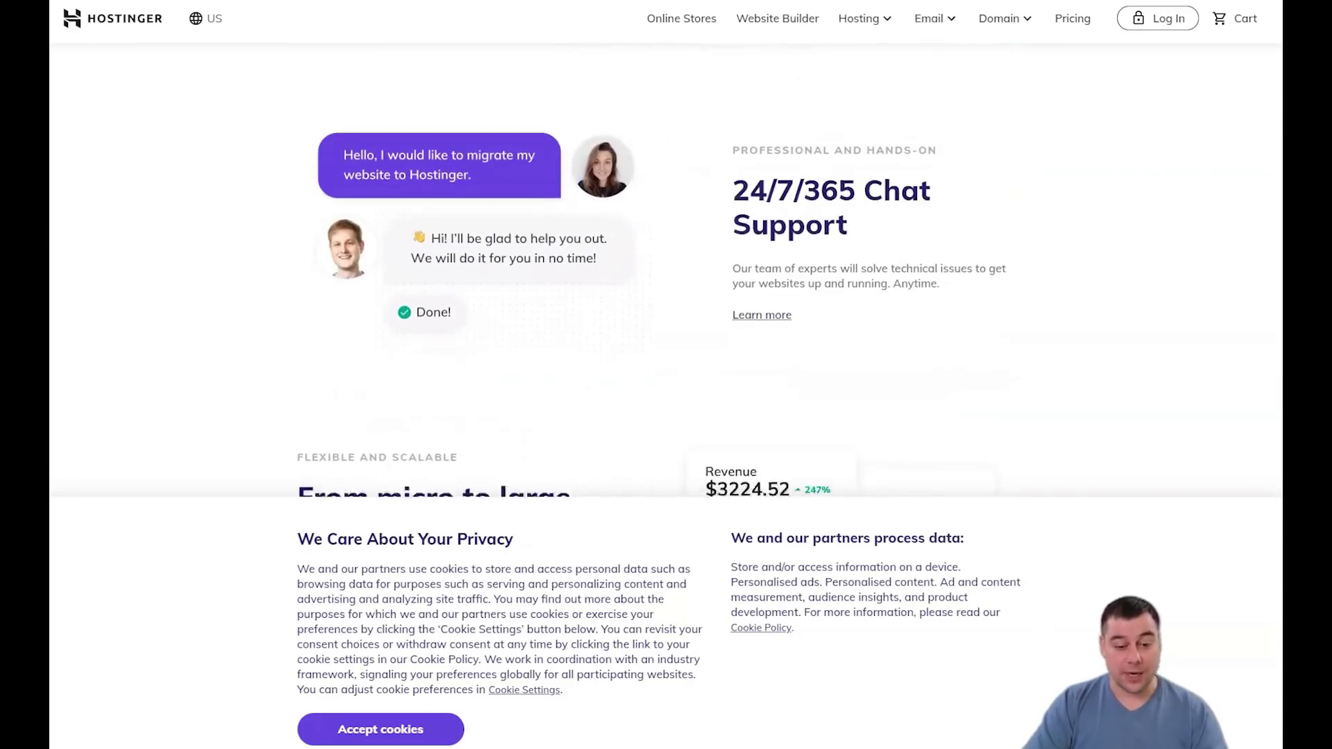
scroll(666, 312, down, 1)
scroll(665, 312, down, 1)
scroll(666, 312, down, 1)
scroll(666, 313, down, 1)
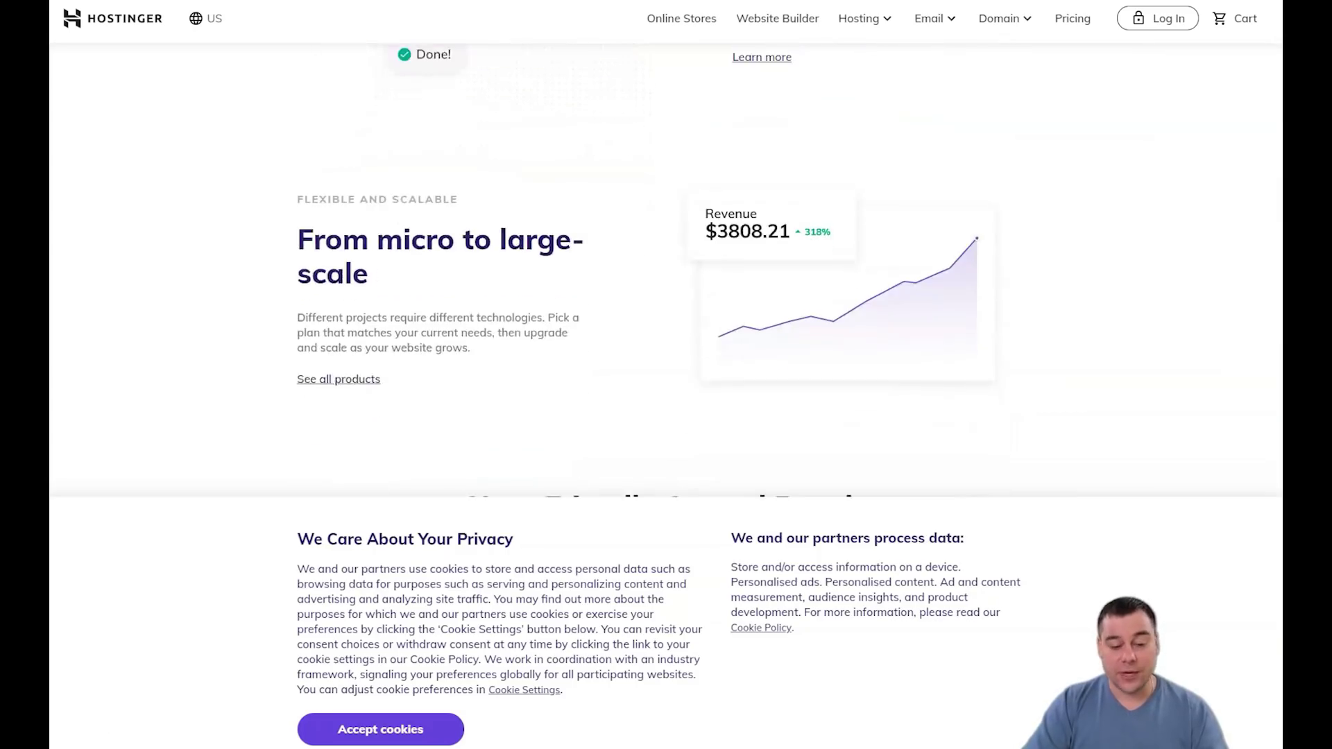
scroll(666, 312, down, 1)
scroll(667, 312, down, 1)
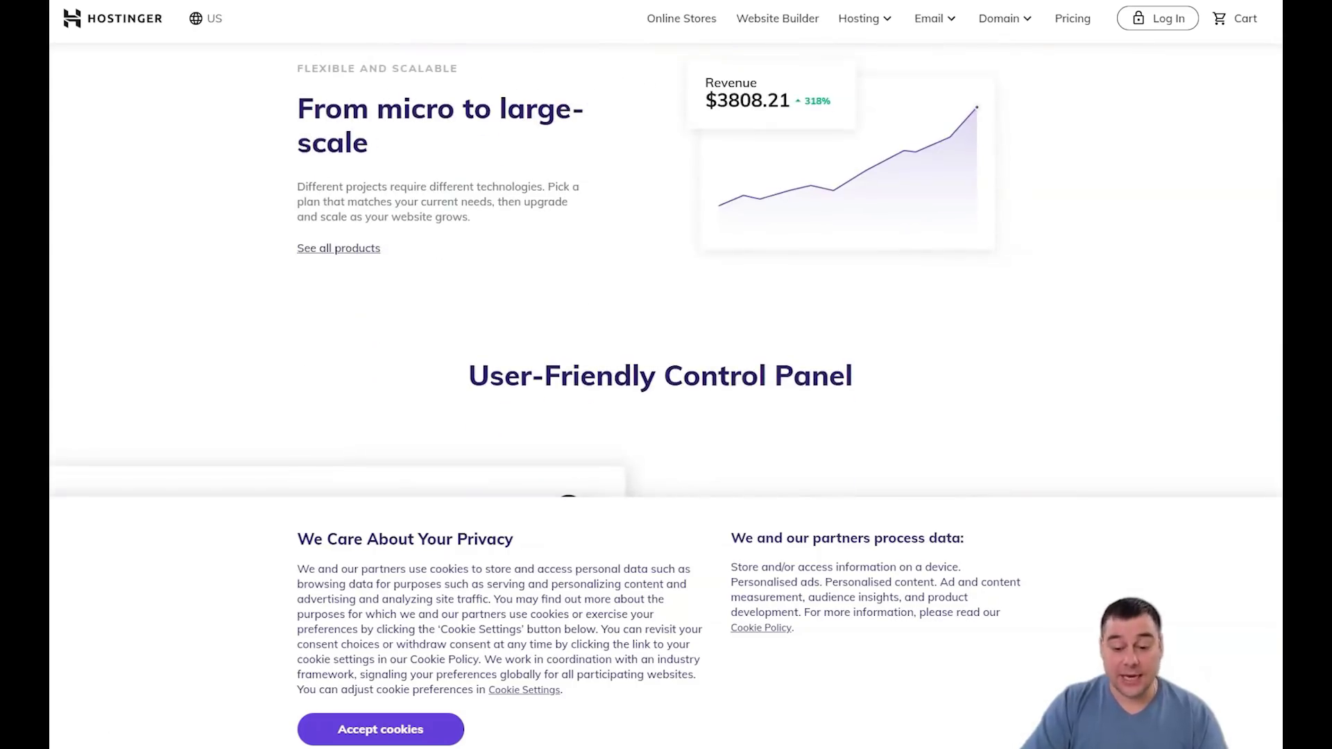
scroll(665, 312, down, 1)
scroll(666, 312, down, 1)
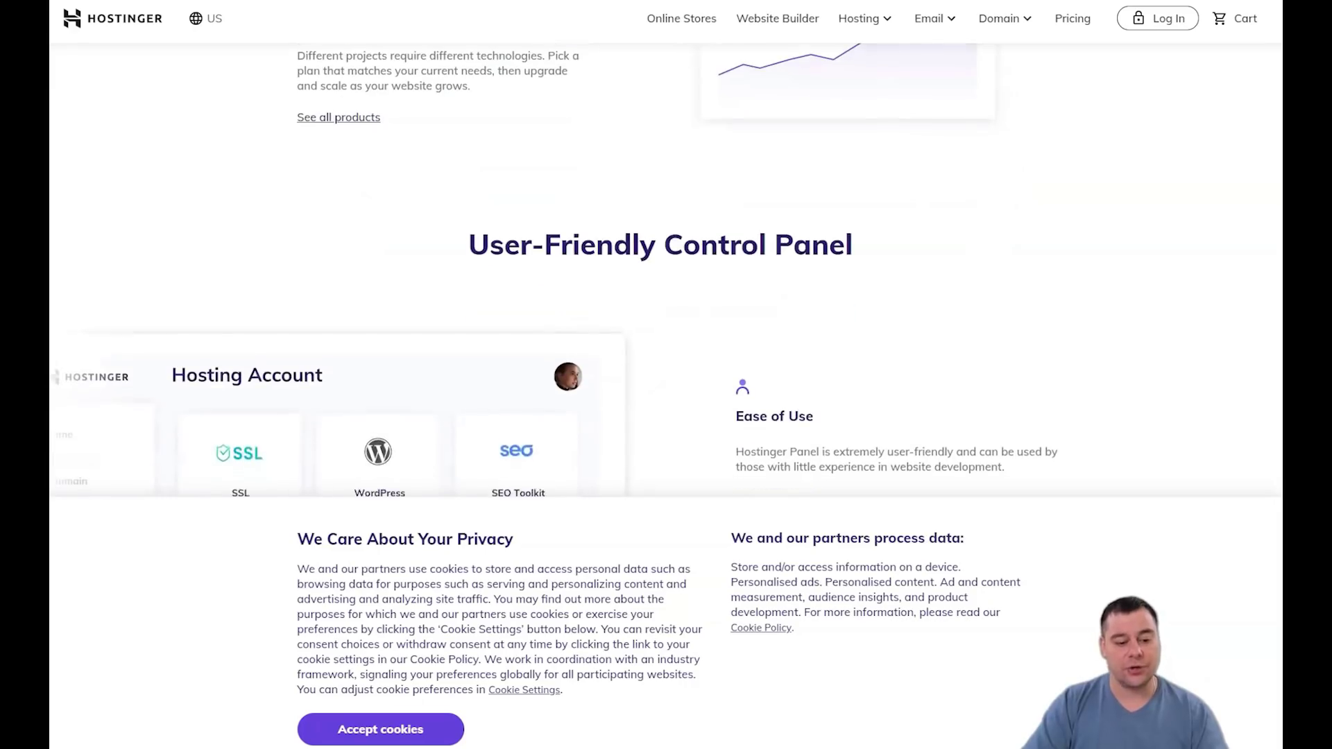
scroll(666, 312, down, 1)
scroll(666, 312, down, 1)
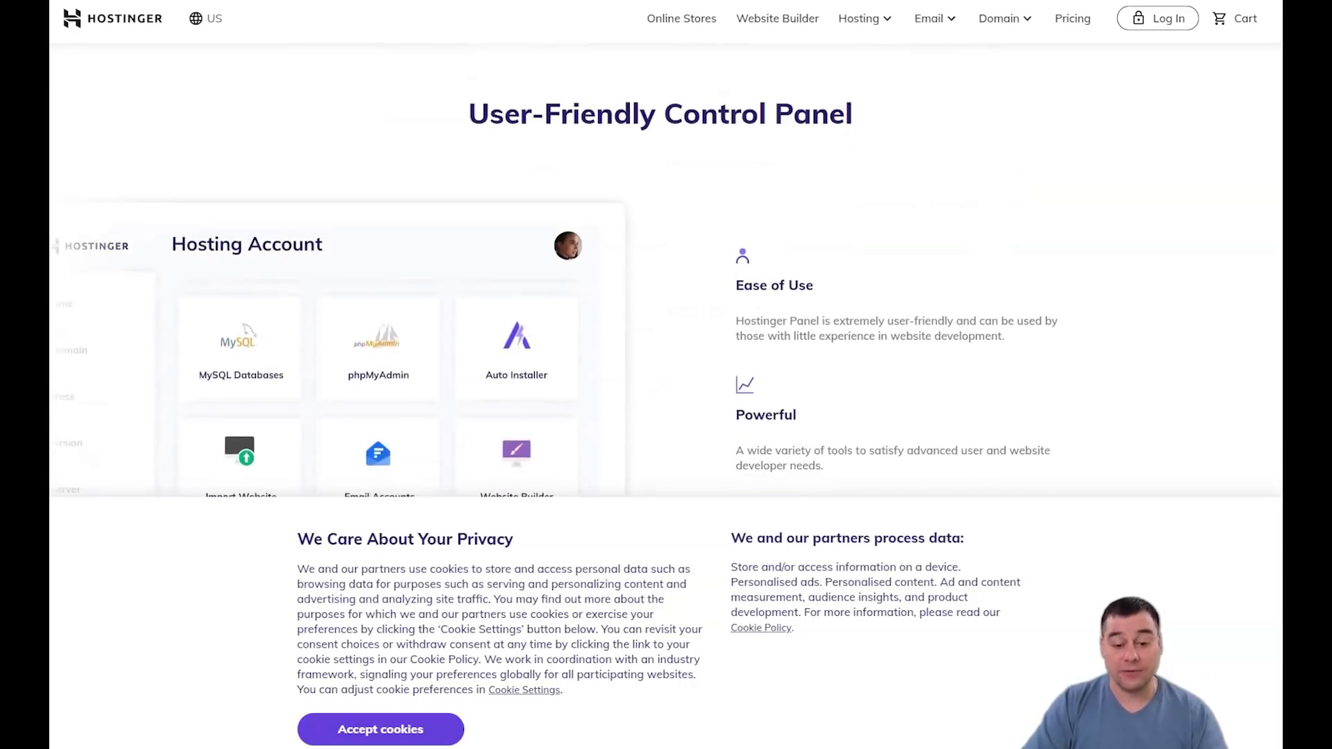
scroll(666, 312, down, 1)
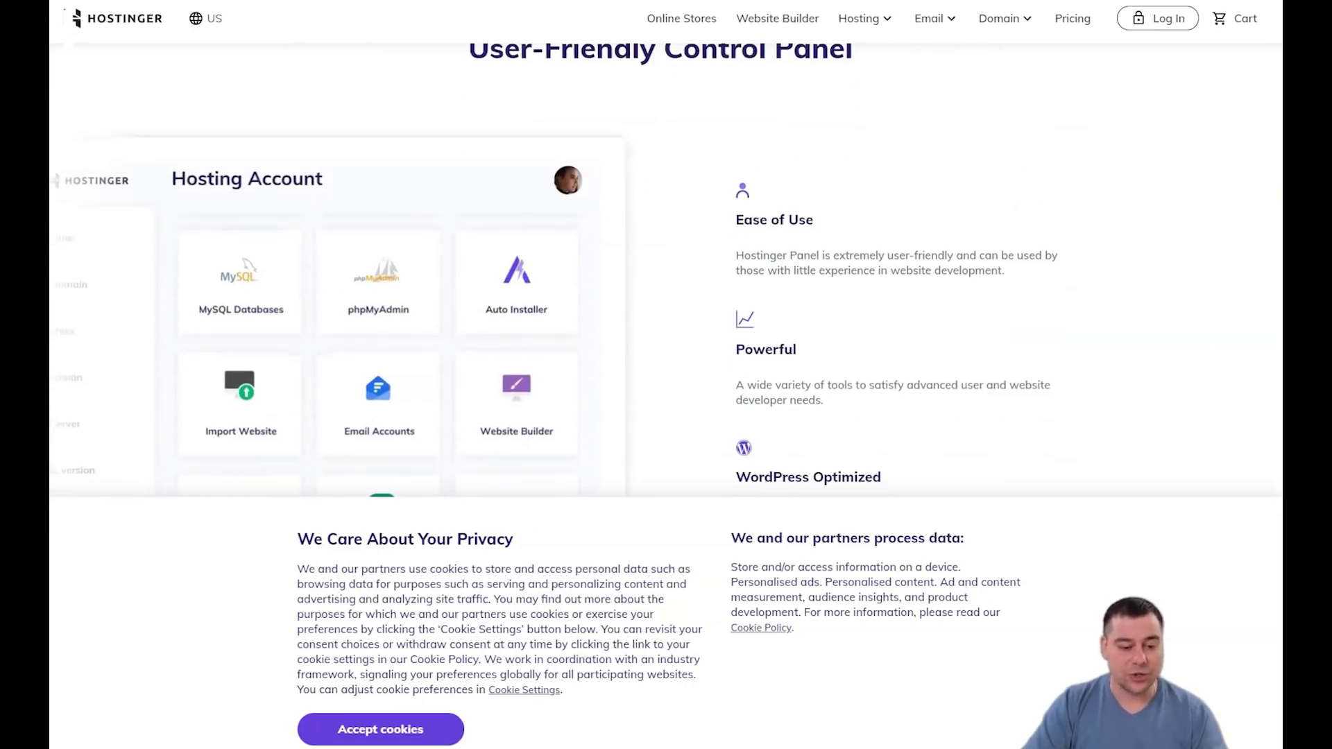
scroll(666, 312, down, 1)
scroll(666, 312, down, 1)
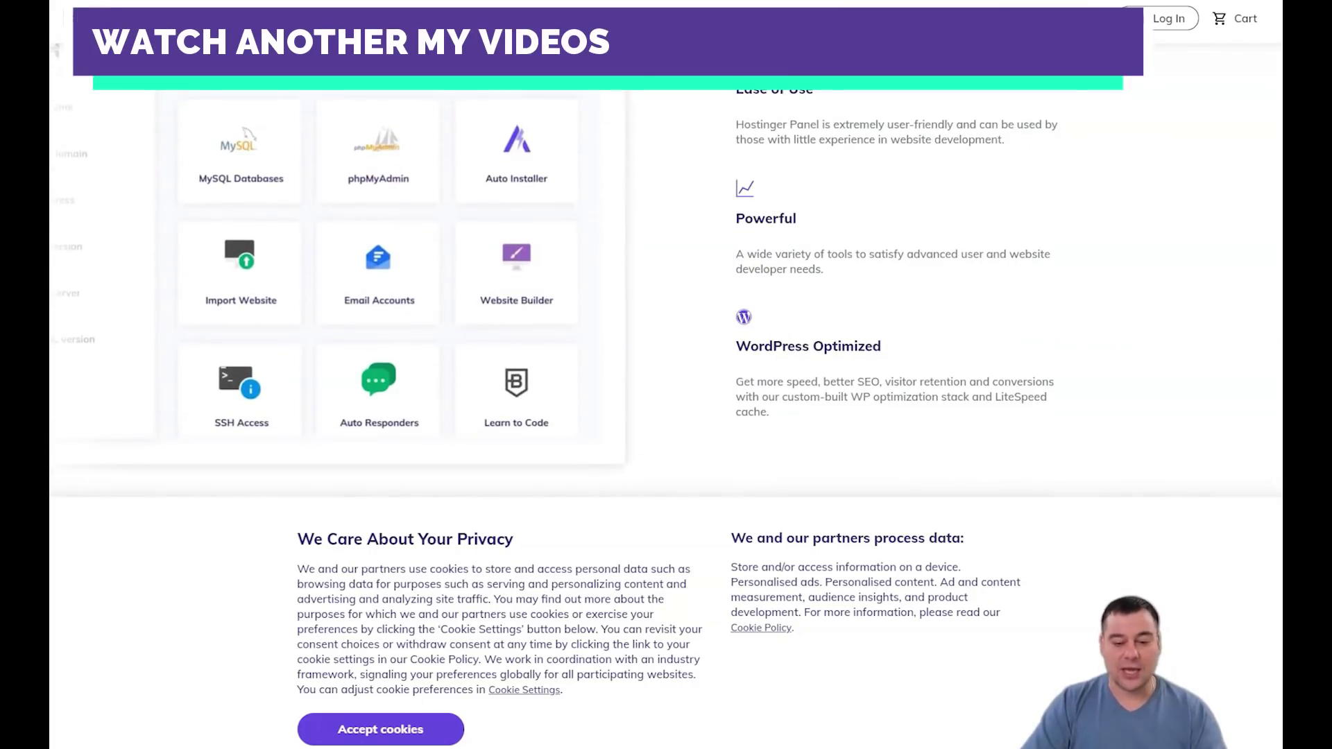
scroll(665, 312, down, 1)
scroll(667, 312, down, 1)
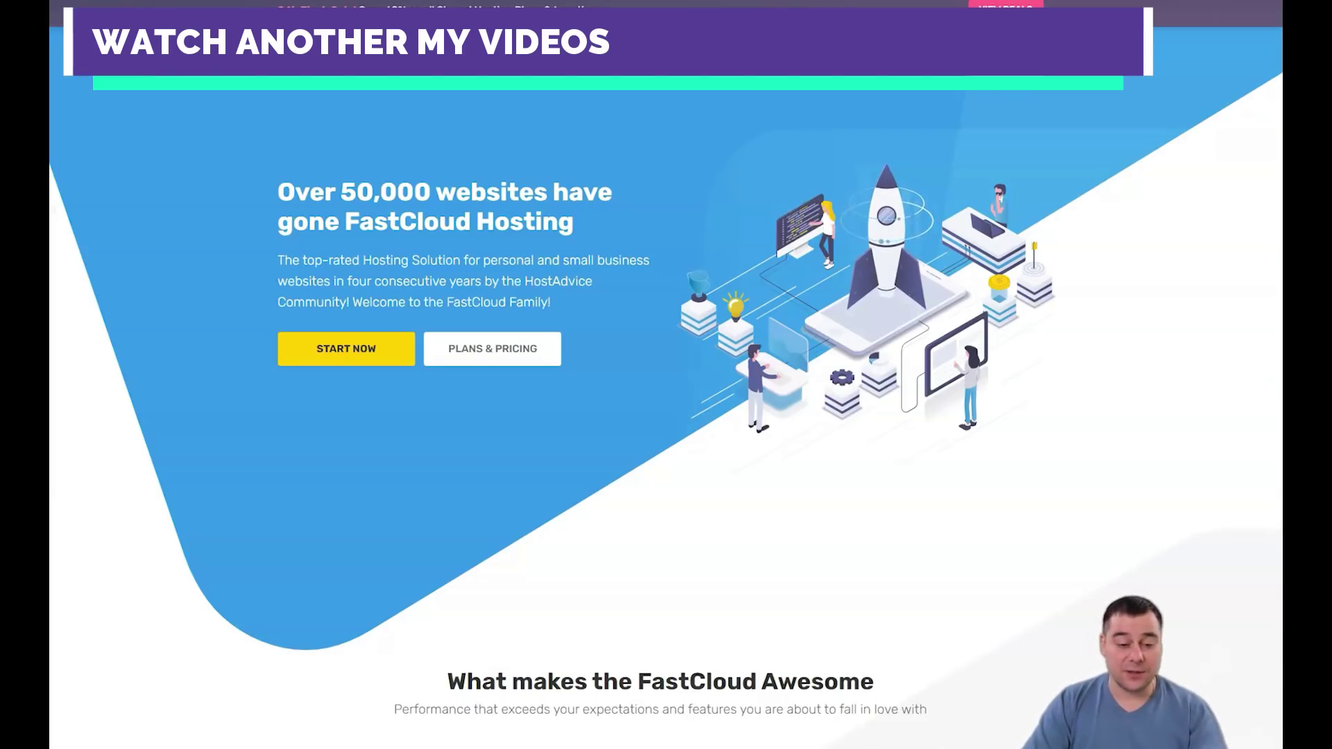
scroll(667, 375, down, 1)
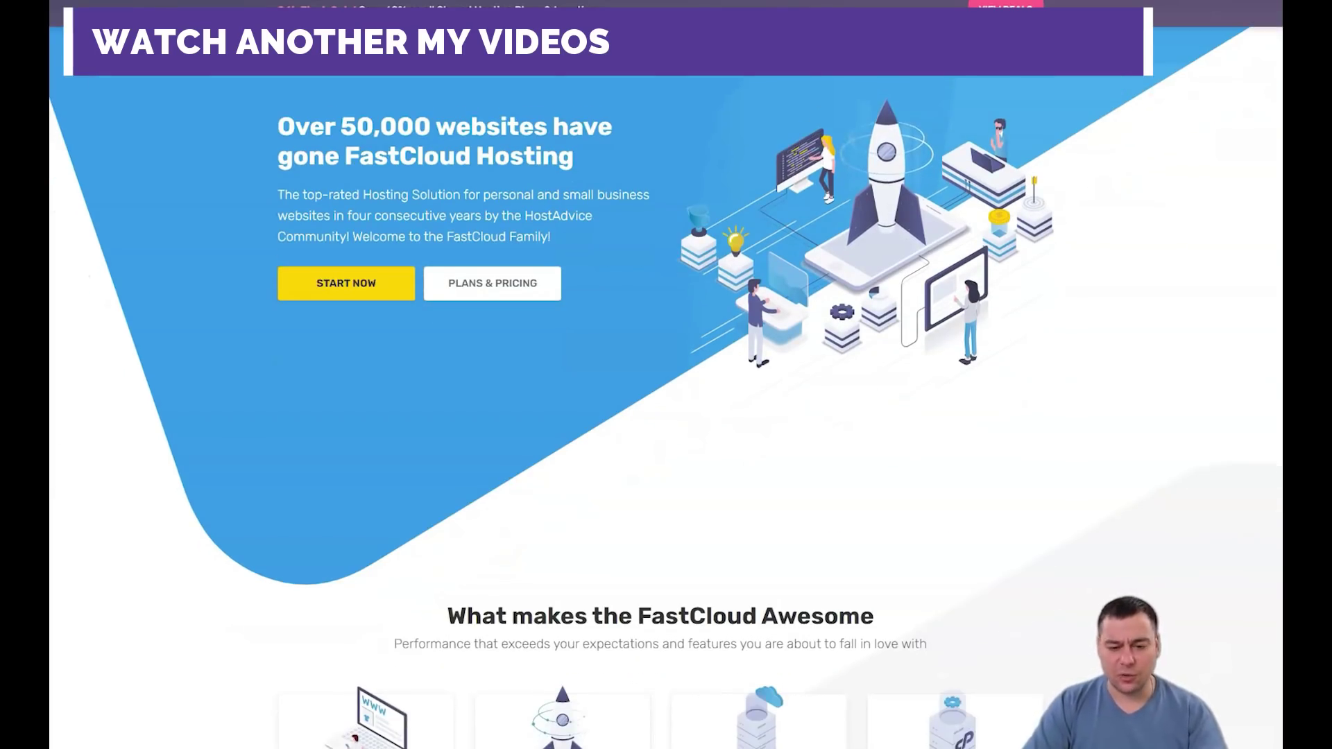
scroll(667, 374, down, 1)
scroll(666, 375, down, 1)
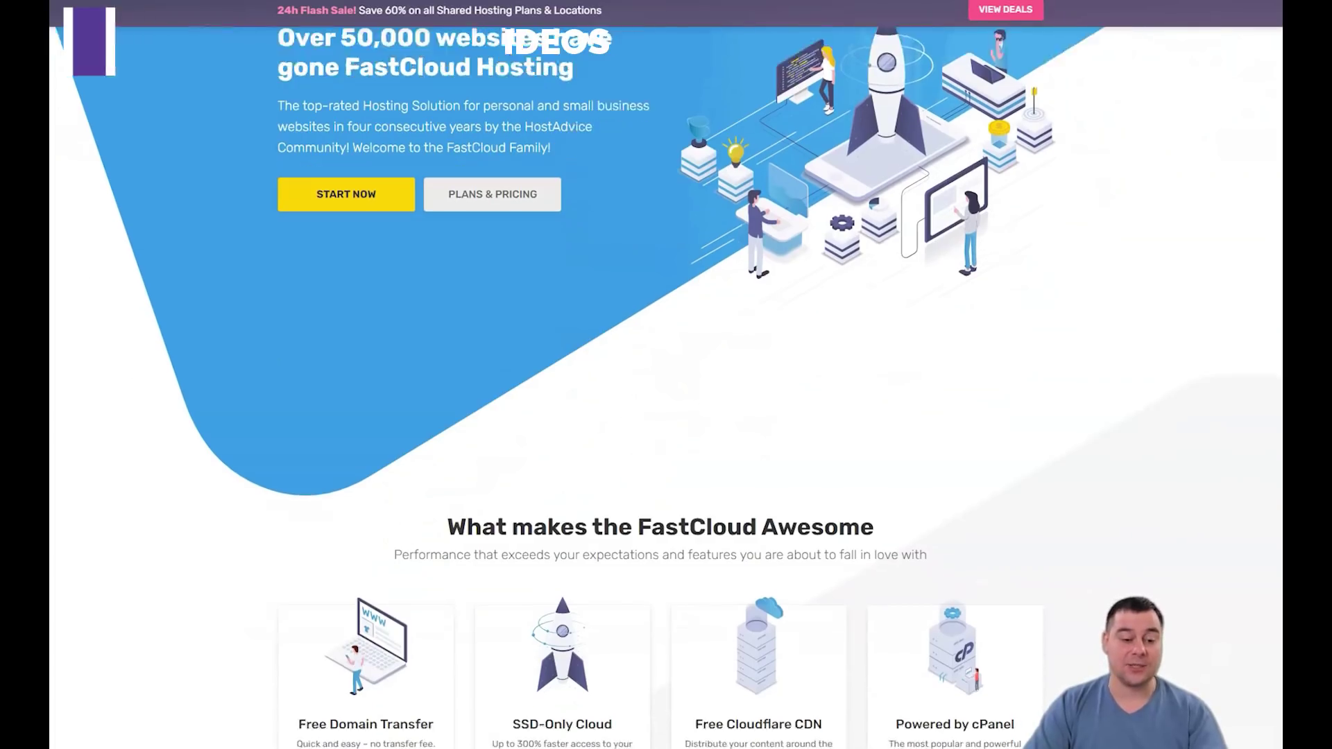
scroll(666, 375, down, 1)
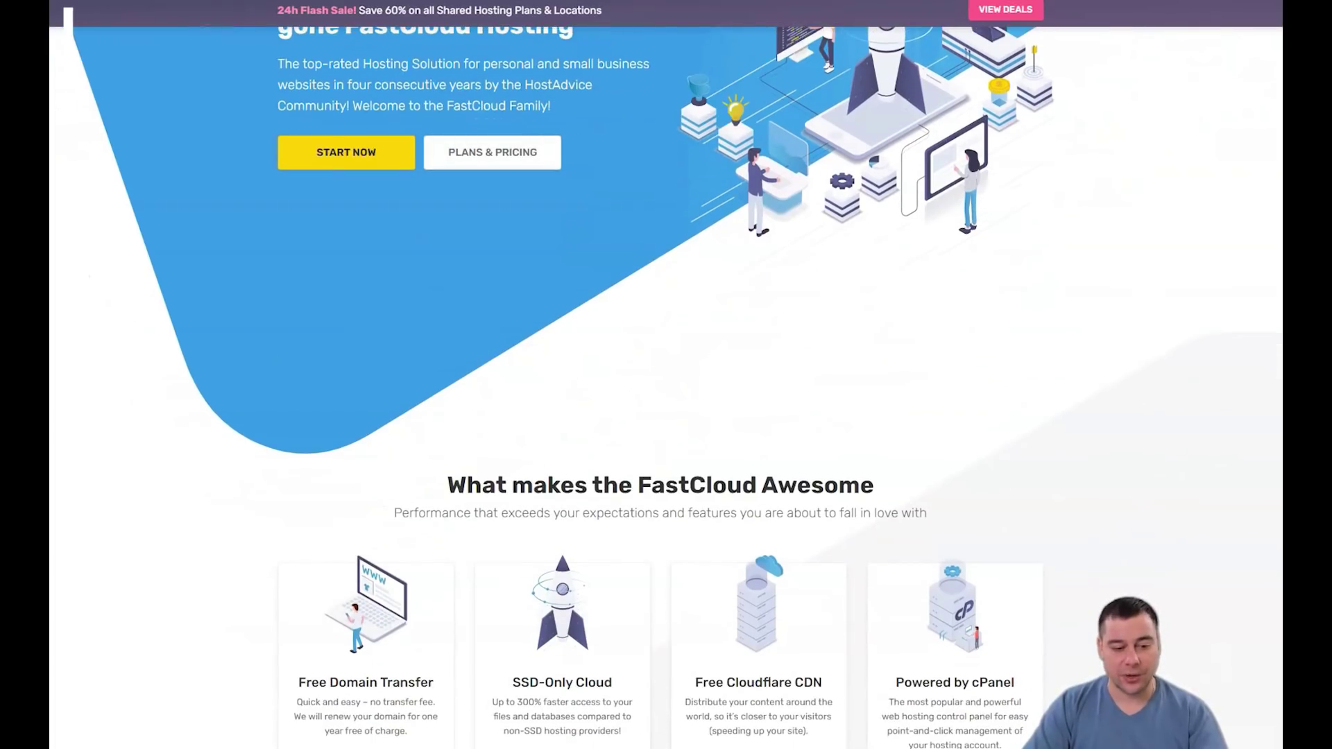
scroll(666, 376, down, 1)
scroll(665, 375, down, 1)
scroll(666, 376, down, 1)
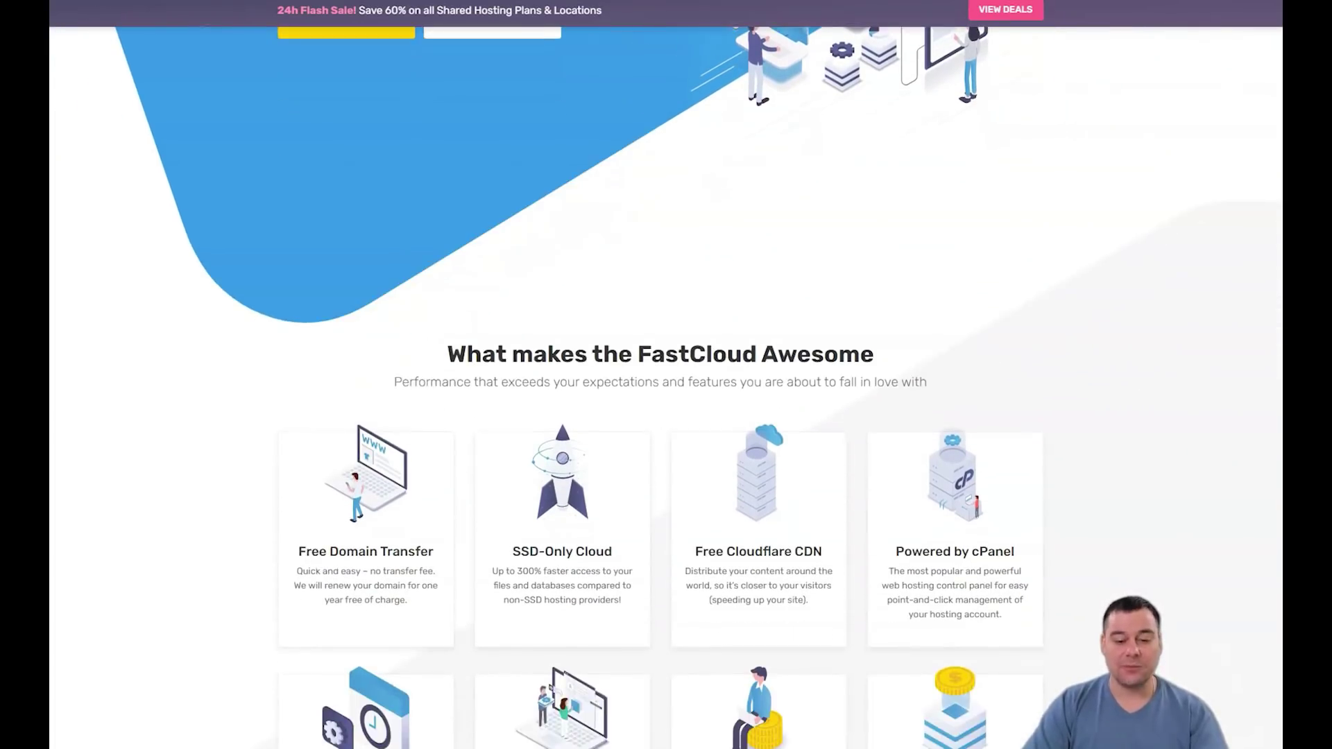
scroll(666, 375, down, 2)
scroll(665, 375, down, 1)
scroll(666, 375, down, 1)
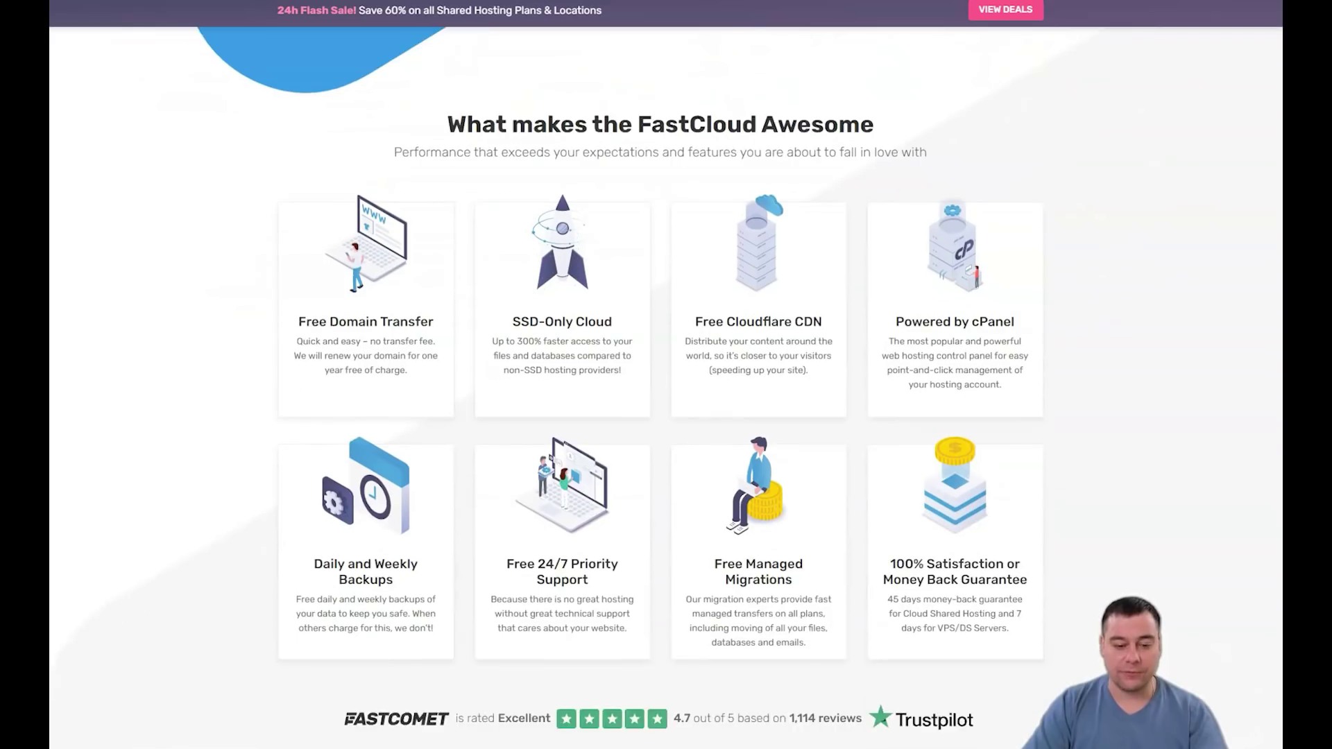
scroll(666, 375, down, 2)
scroll(666, 375, down, 1)
scroll(666, 375, down, 1)
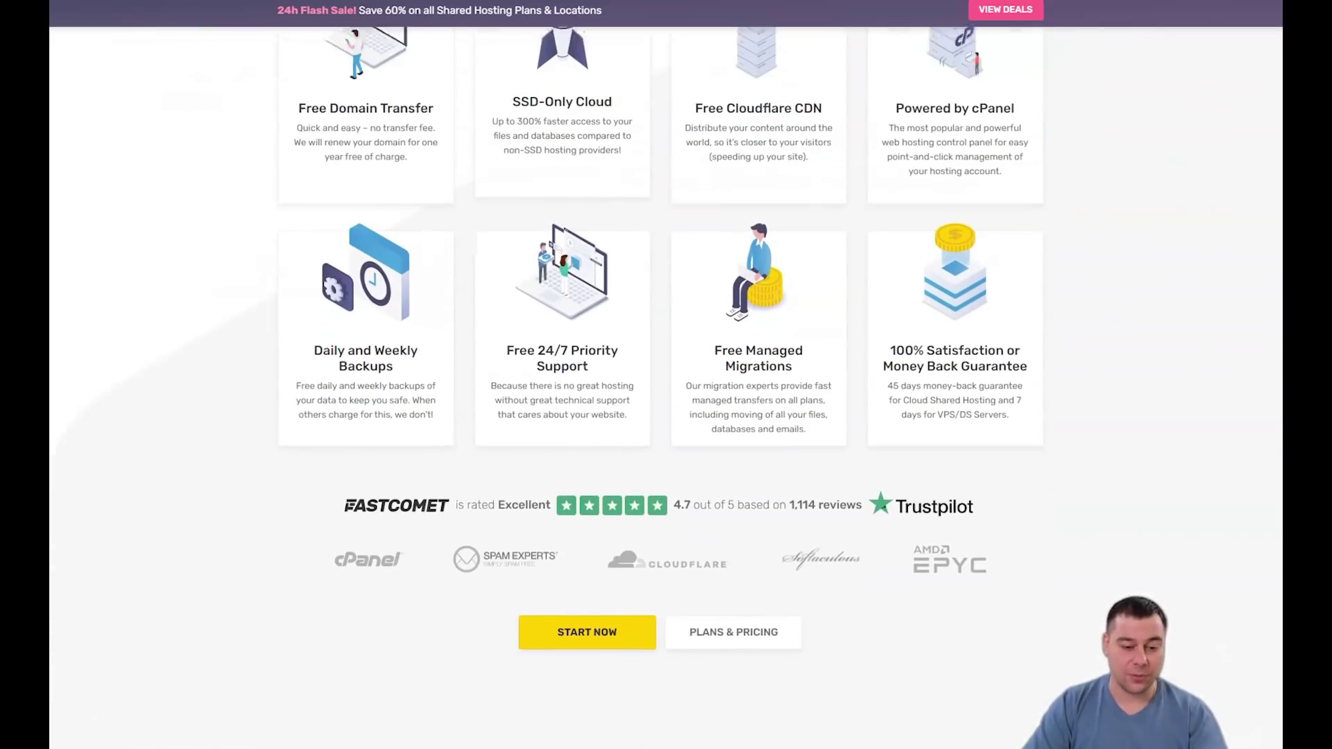
scroll(667, 375, down, 1)
scroll(665, 375, down, 1)
scroll(666, 375, down, 1)
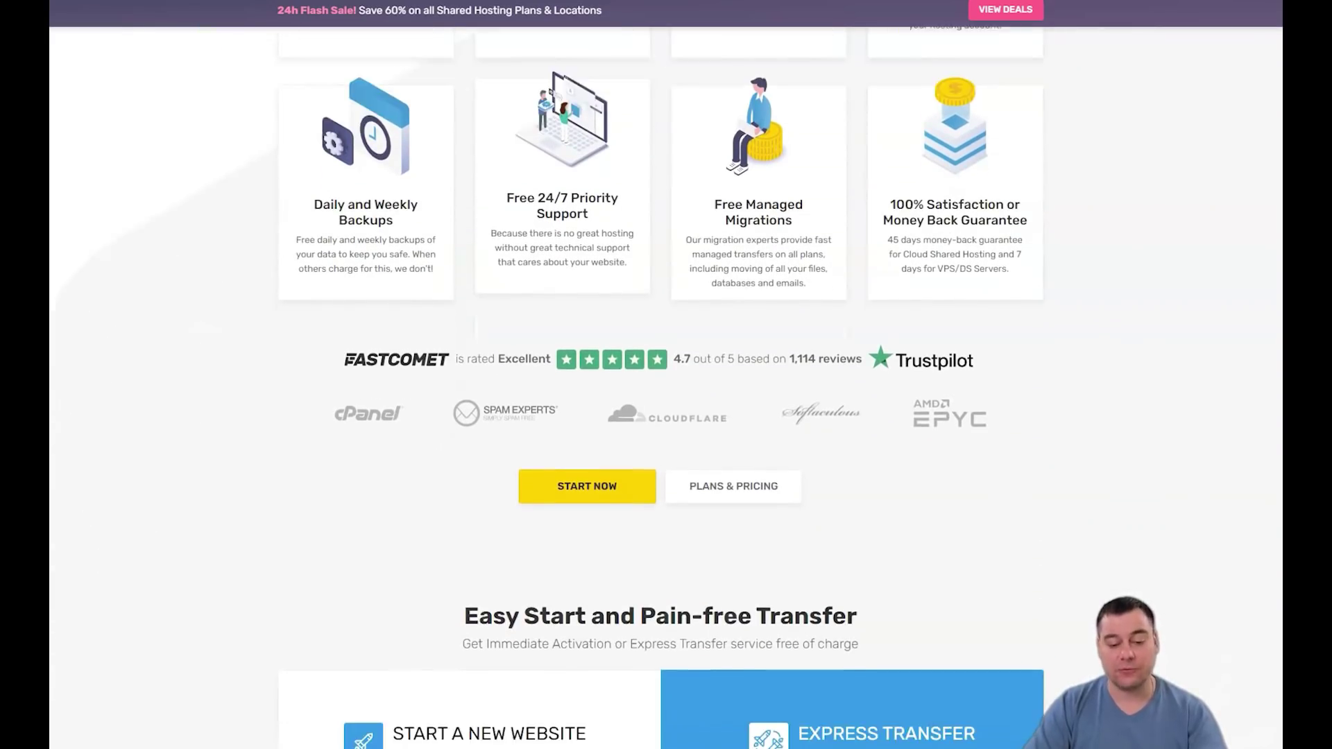
scroll(665, 375, down, 1)
scroll(666, 374, down, 1)
scroll(665, 374, down, 1)
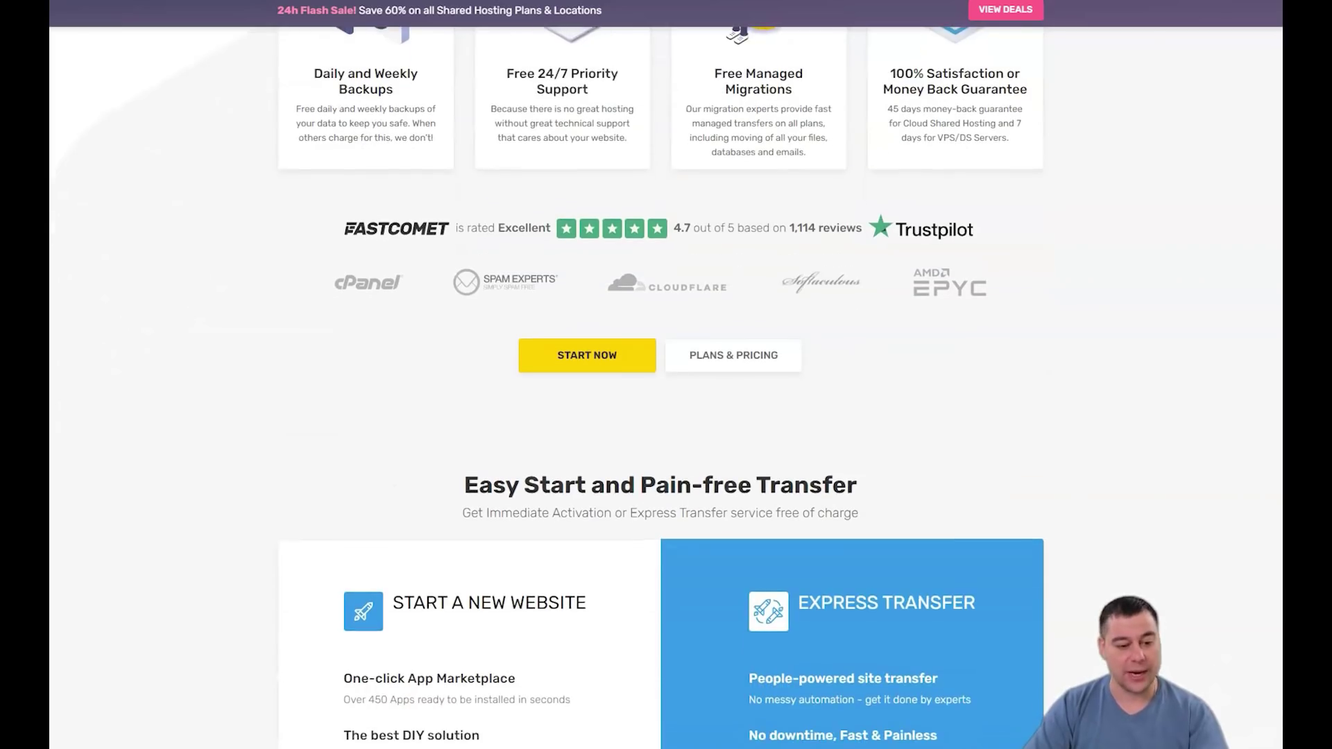
scroll(666, 376, down, 1)
scroll(667, 374, down, 1)
scroll(666, 376, down, 1)
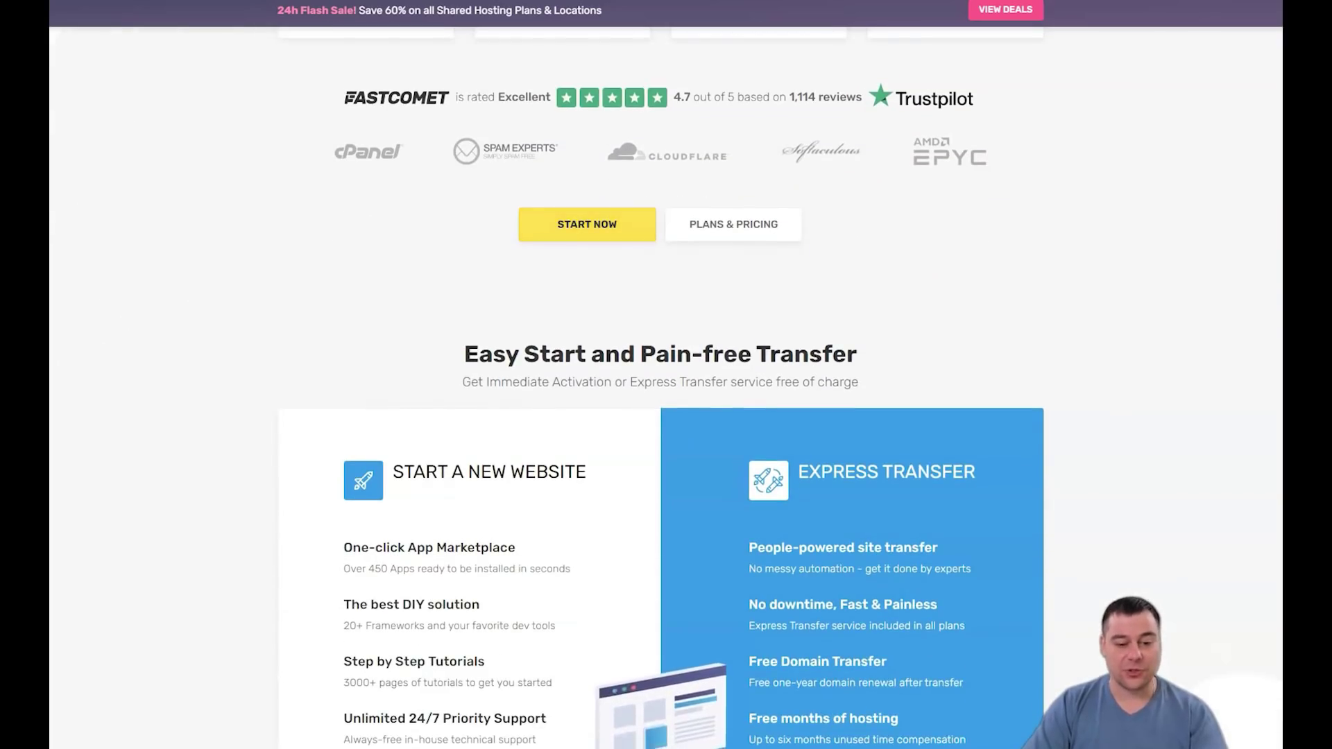
scroll(665, 374, down, 1)
scroll(667, 374, down, 1)
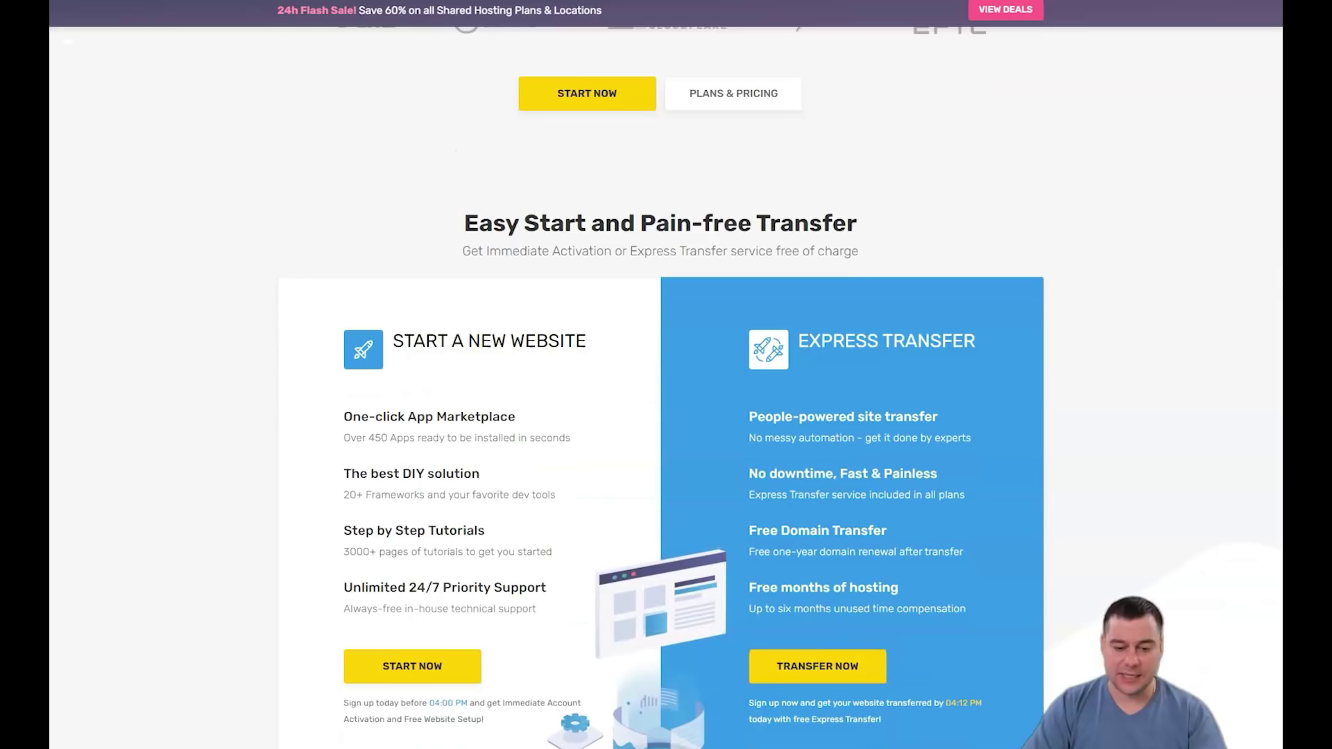
scroll(666, 375, down, 1)
scroll(667, 374, down, 1)
scroll(666, 375, down, 1)
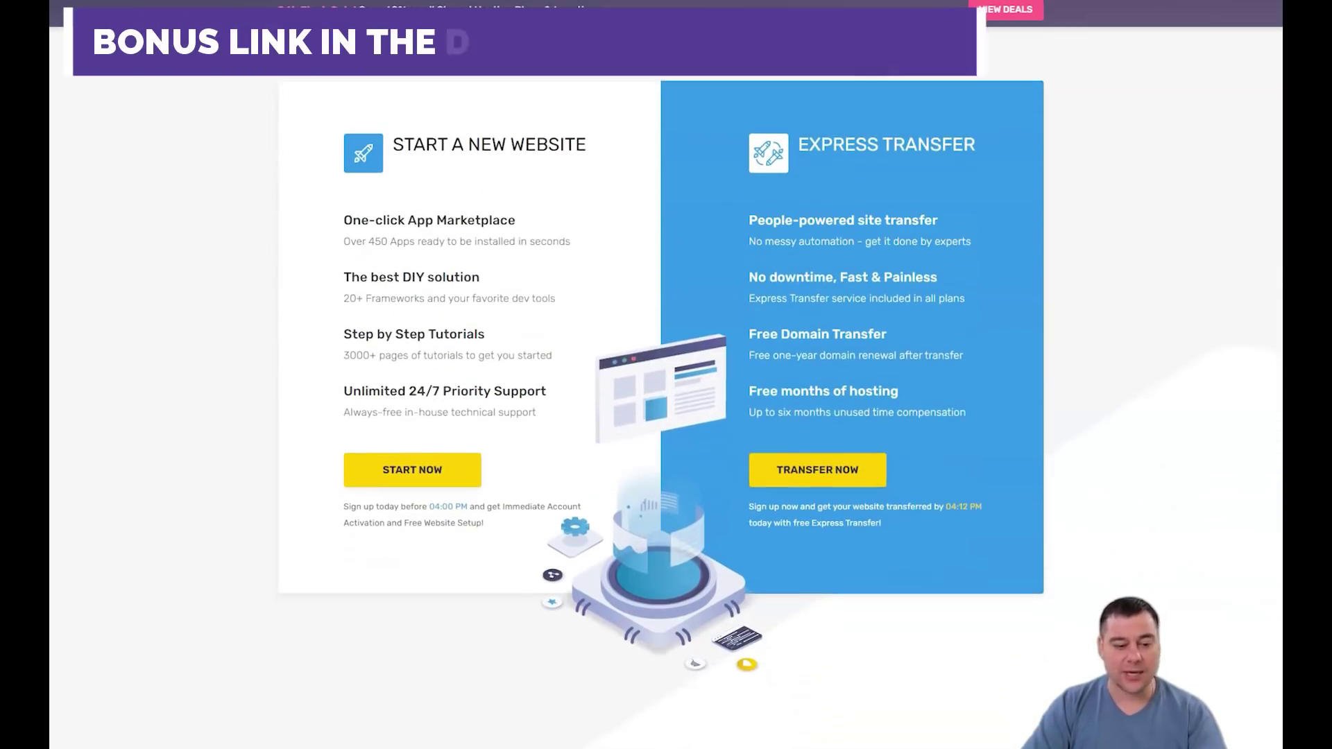
scroll(667, 374, down, 1)
scroll(666, 374, down, 1)
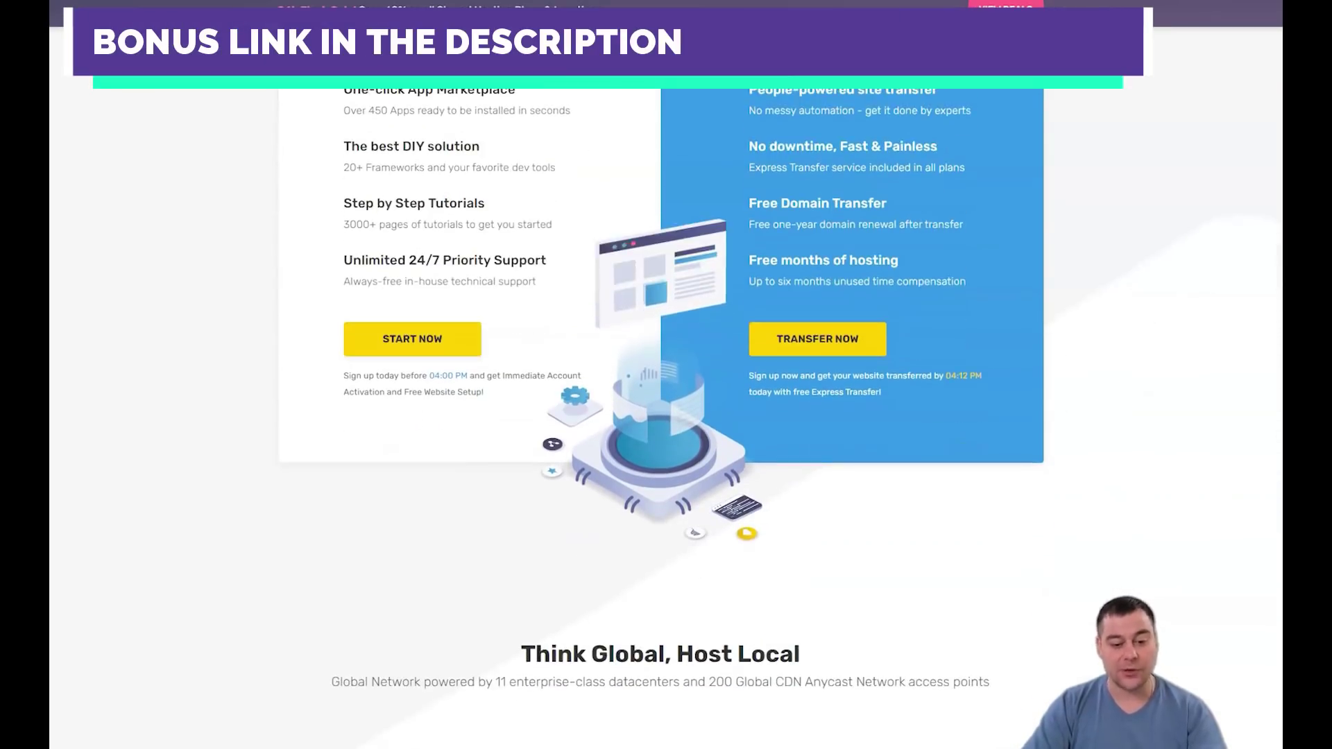
scroll(667, 374, down, 1)
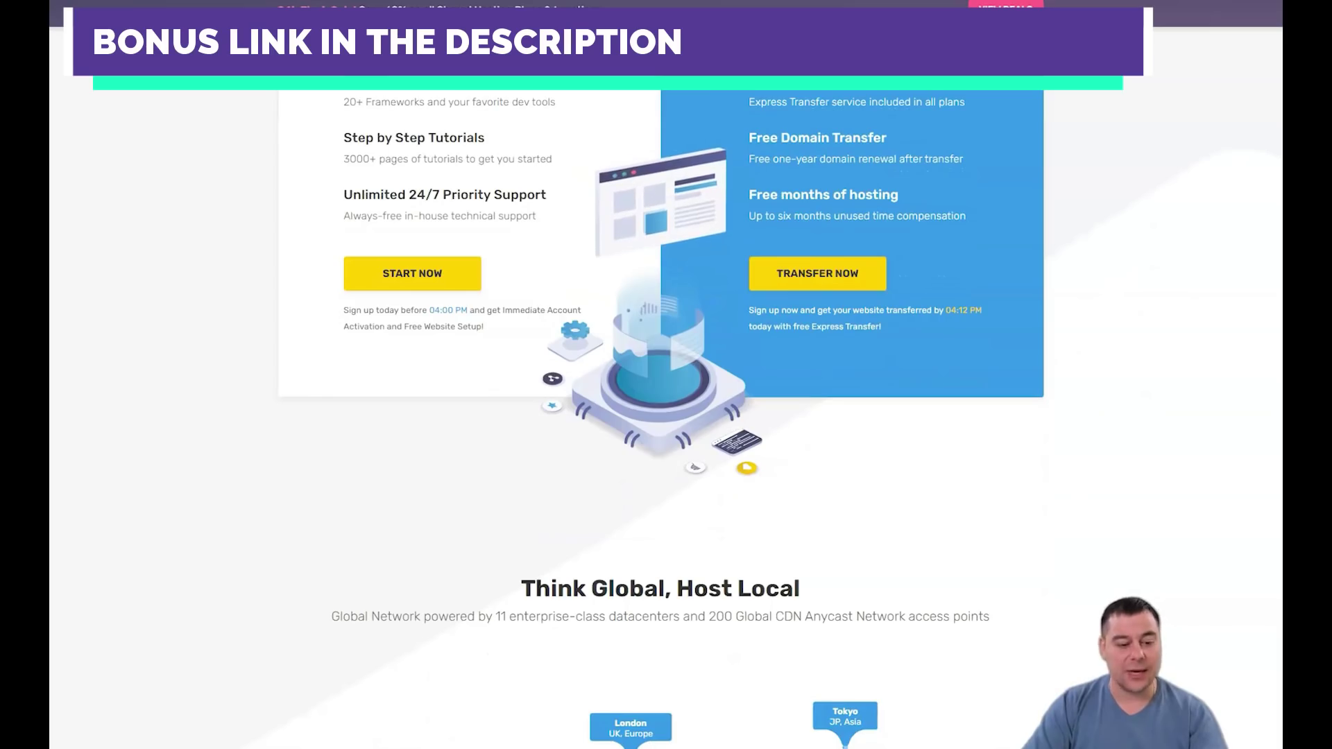
scroll(665, 375, down, 1)
scroll(666, 375, down, 2)
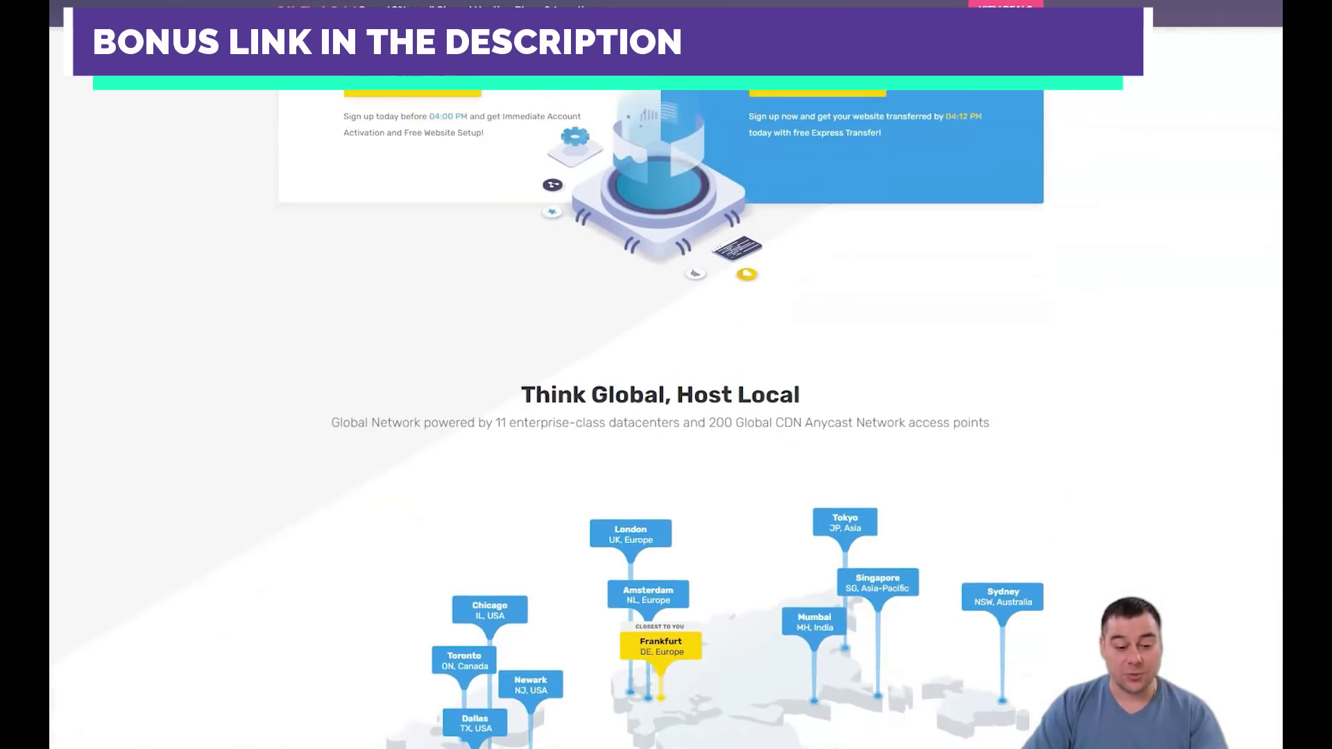
scroll(666, 375, down, 2)
scroll(666, 375, down, 1)
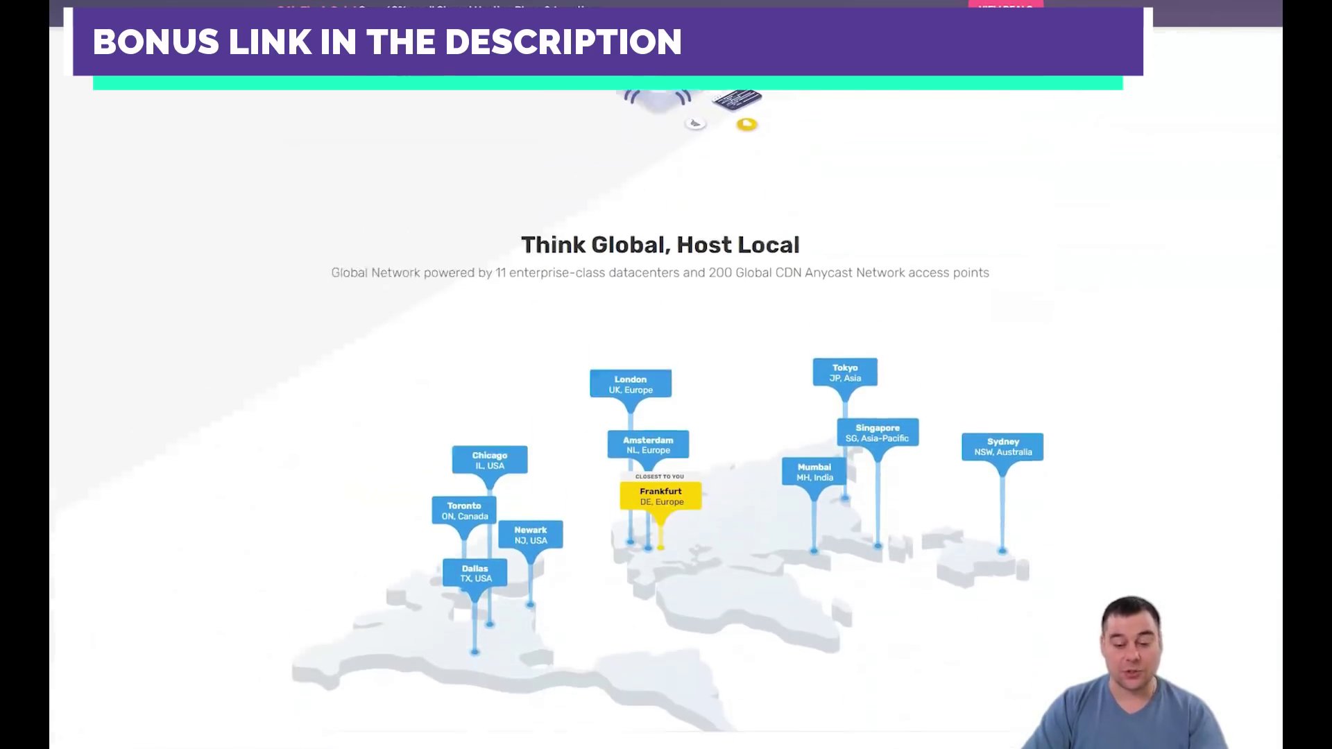
scroll(666, 375, down, 1)
scroll(666, 375, down, 2)
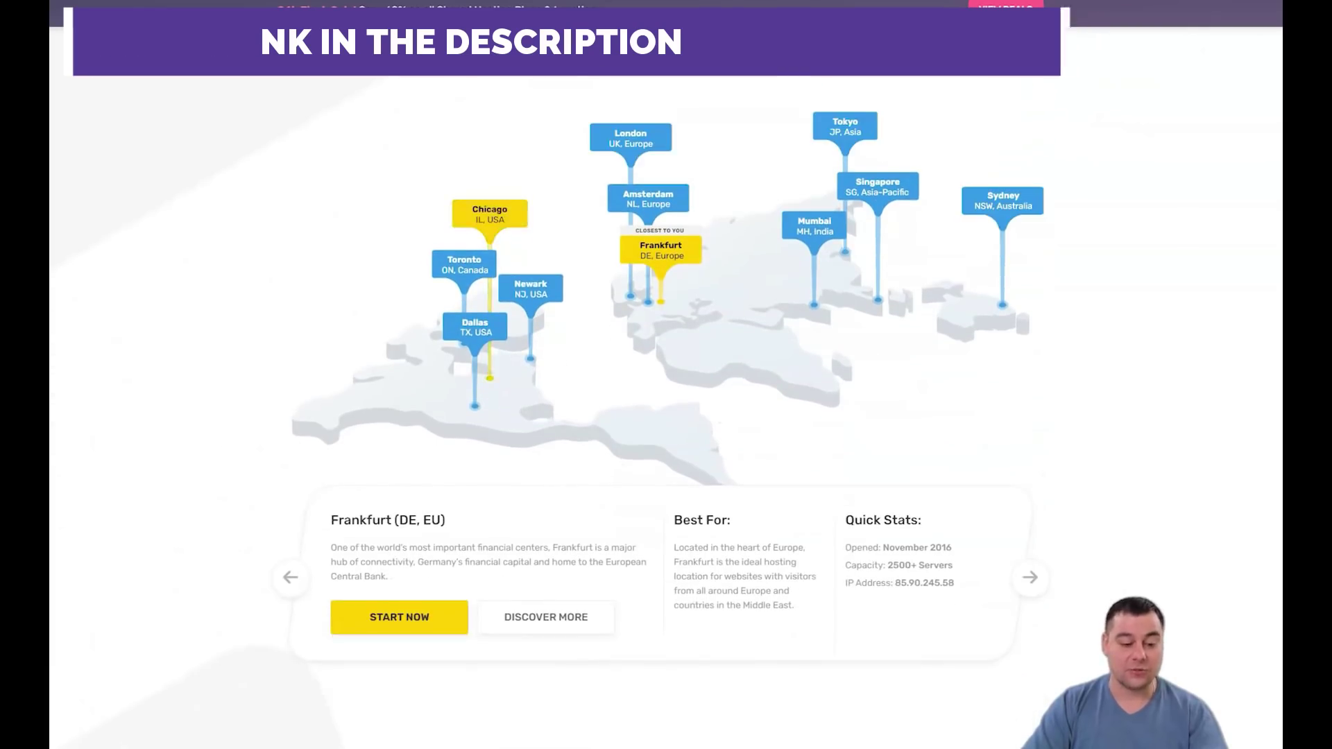
scroll(666, 375, down, 1)
scroll(666, 375, down, 1)
scroll(666, 375, down, 1)
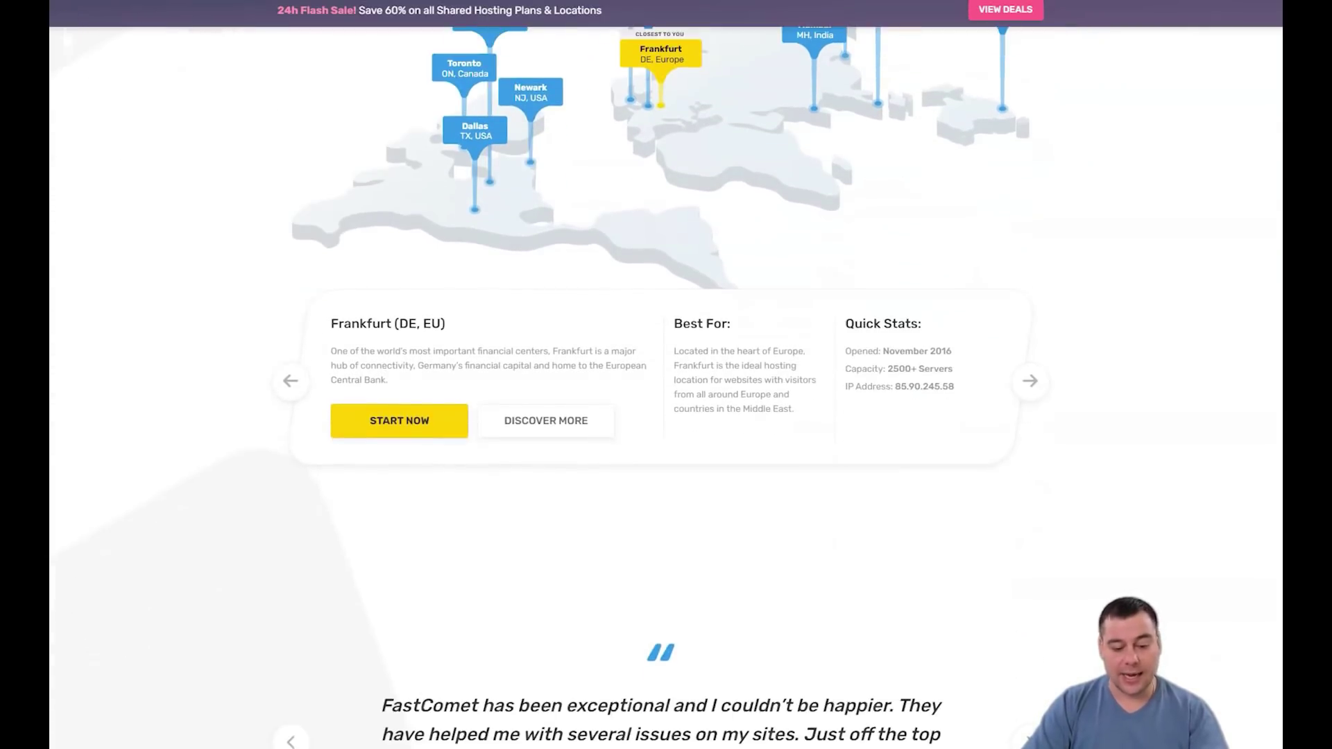
scroll(666, 375, down, 1)
scroll(667, 374, down, 1)
scroll(666, 375, down, 1)
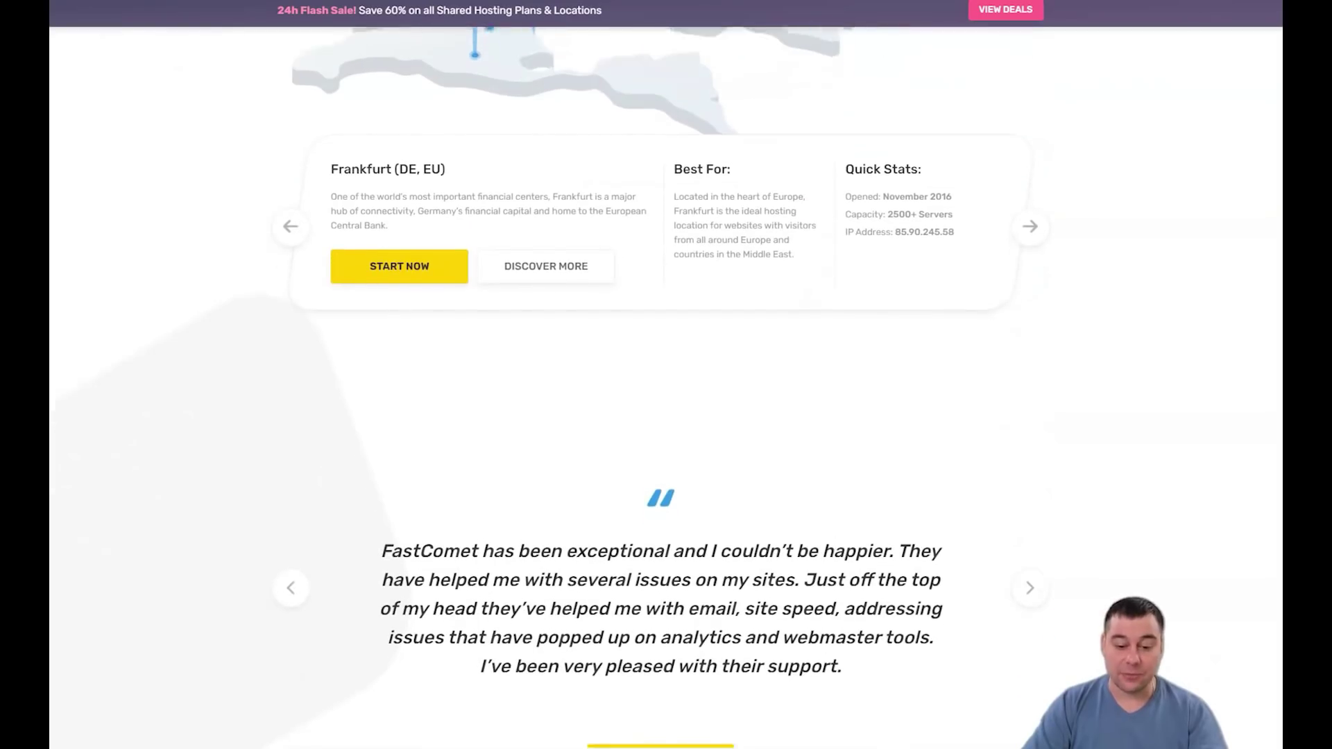
scroll(666, 375, down, 1)
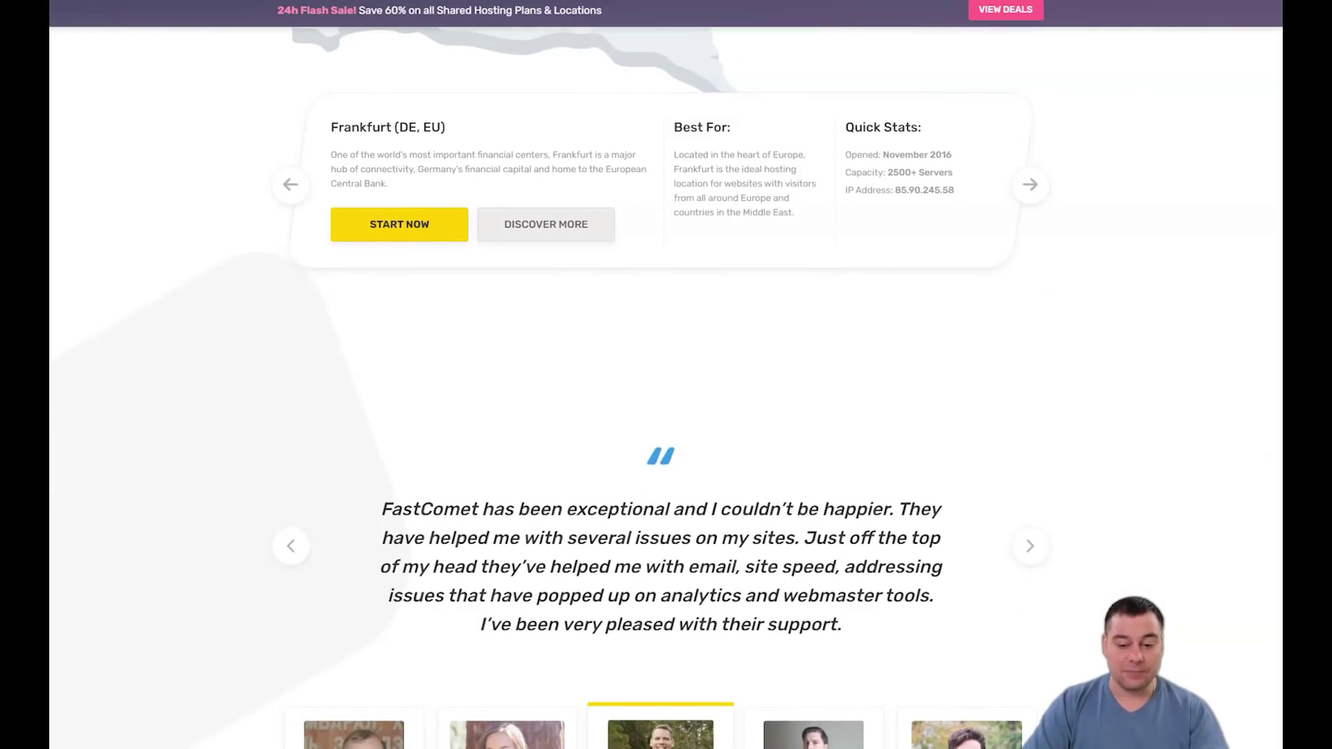
scroll(666, 376, down, 1)
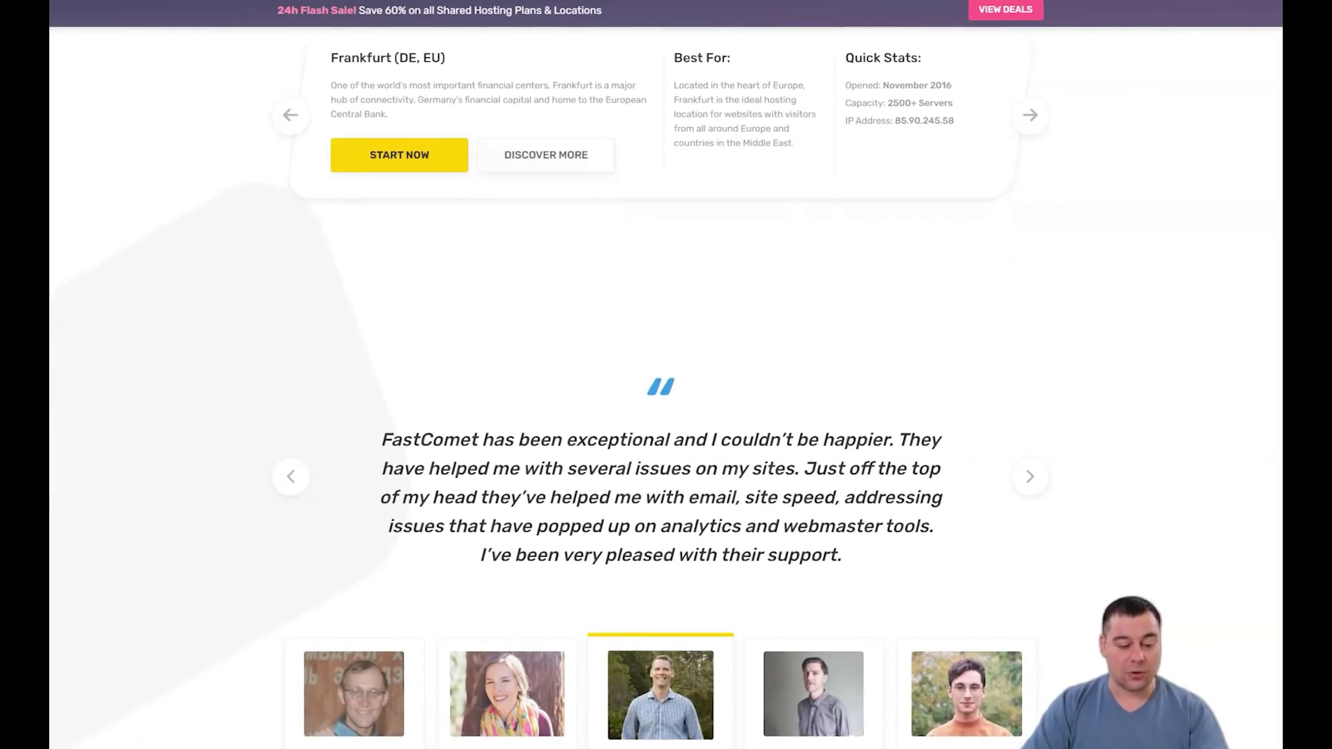
scroll(666, 374, down, 1)
scroll(666, 375, down, 1)
scroll(666, 374, down, 1)
scroll(665, 374, down, 1)
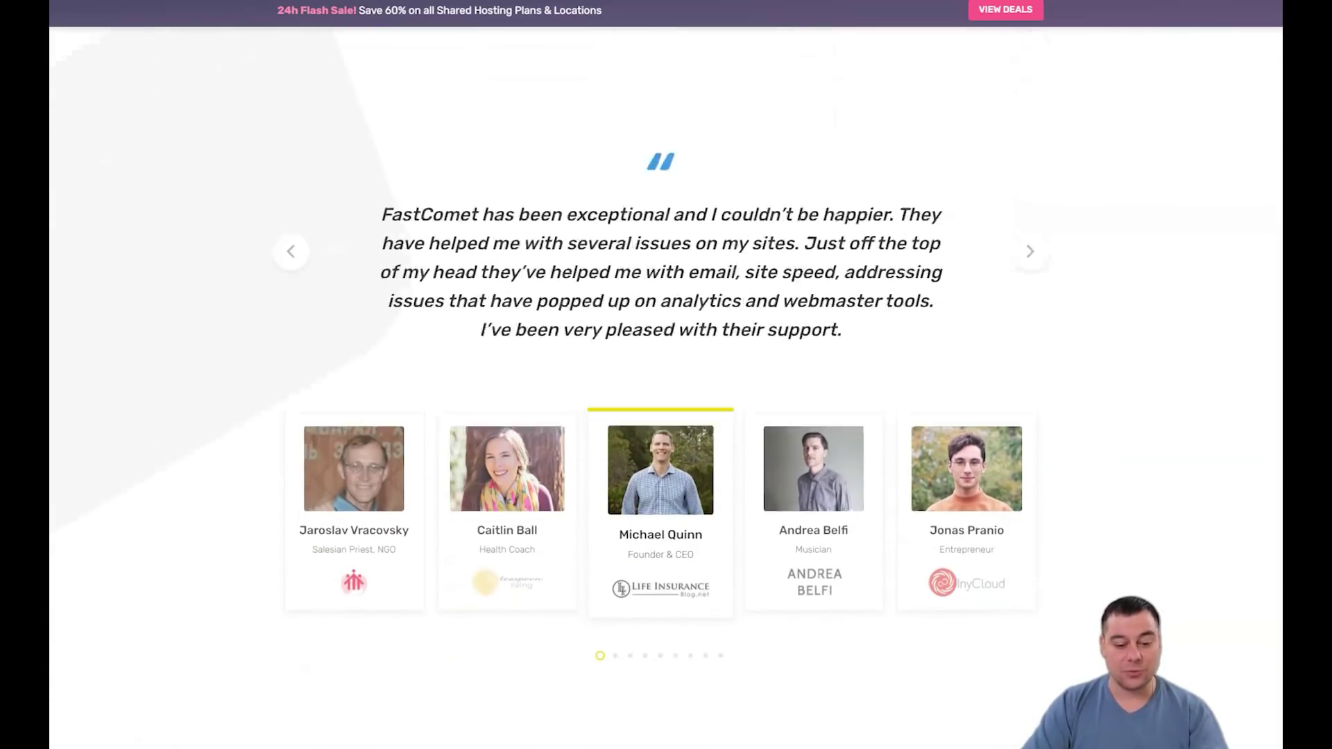
scroll(665, 375, down, 1)
scroll(667, 375, down, 1)
scroll(666, 375, down, 1)
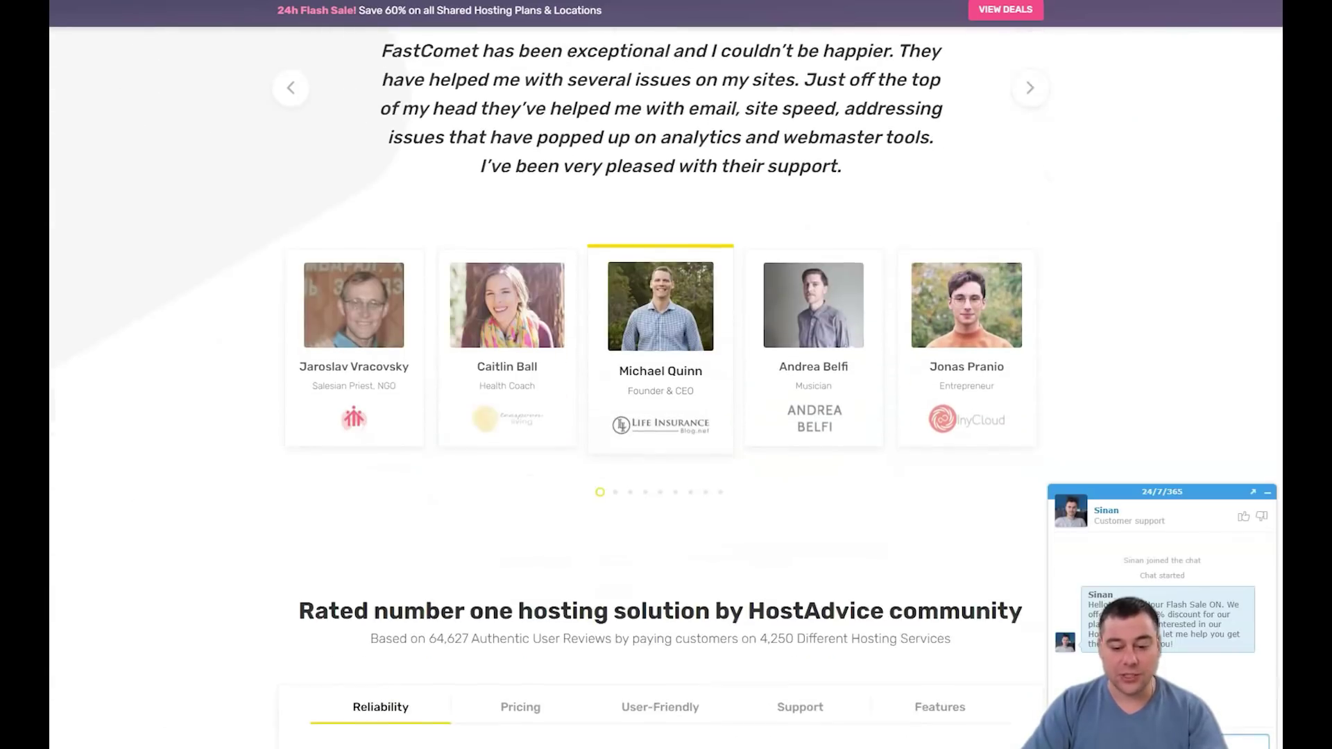
scroll(665, 375, down, 1)
scroll(666, 375, down, 1)
scroll(666, 375, down, 1)
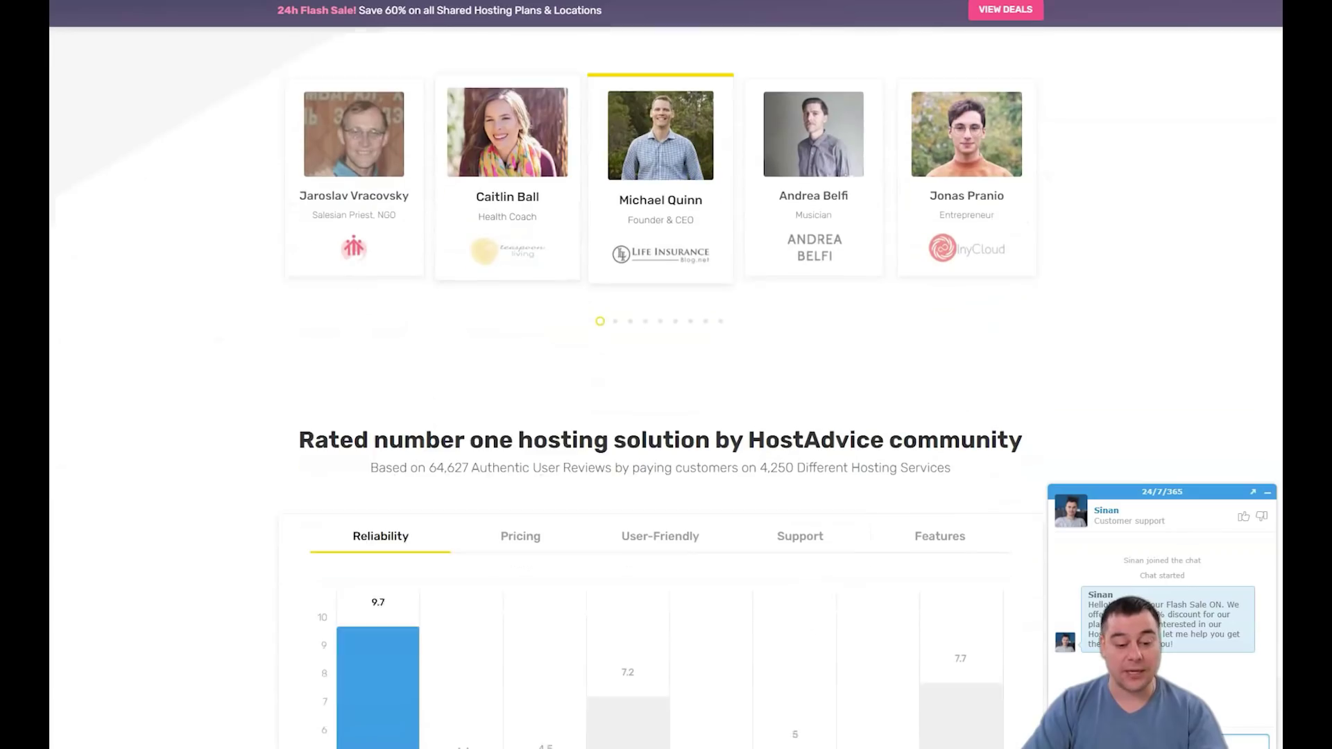
scroll(665, 375, down, 1)
scroll(666, 374, down, 1)
scroll(666, 375, down, 1)
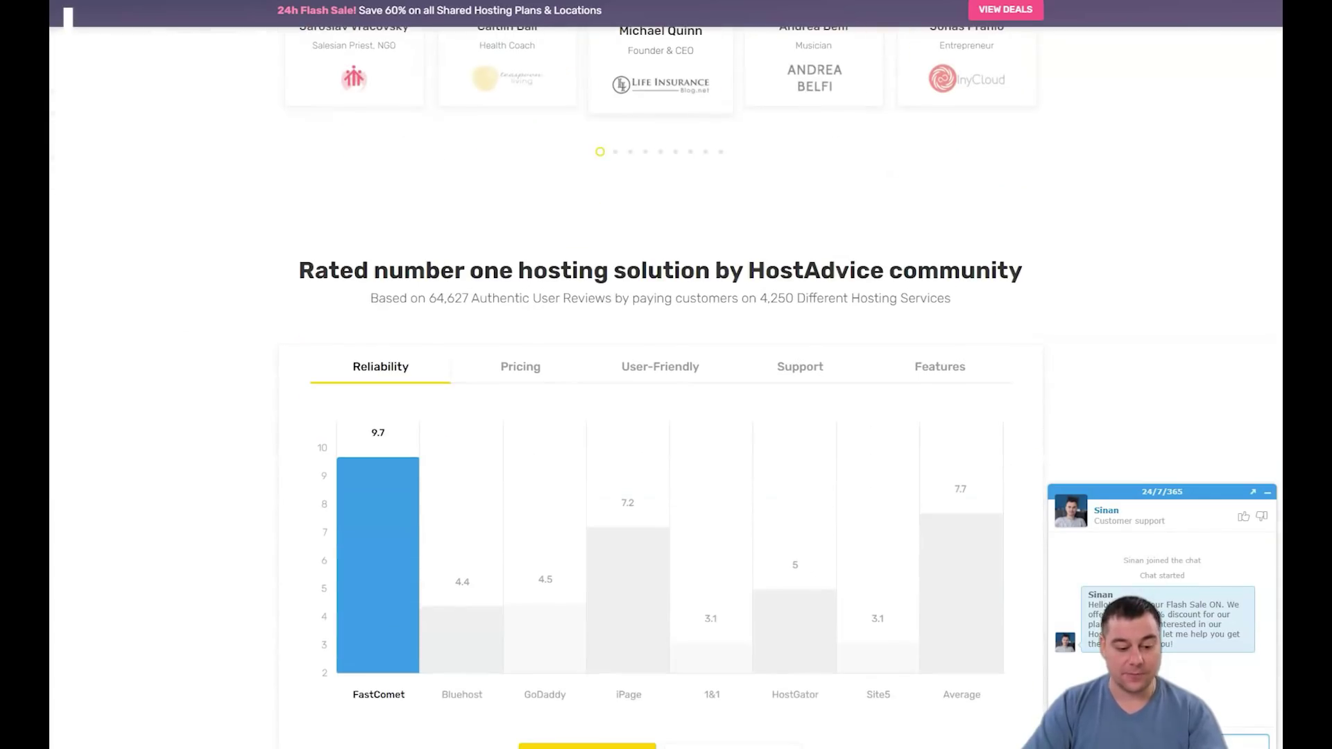
scroll(666, 375, down, 1)
scroll(667, 375, down, 1)
scroll(666, 375, down, 1)
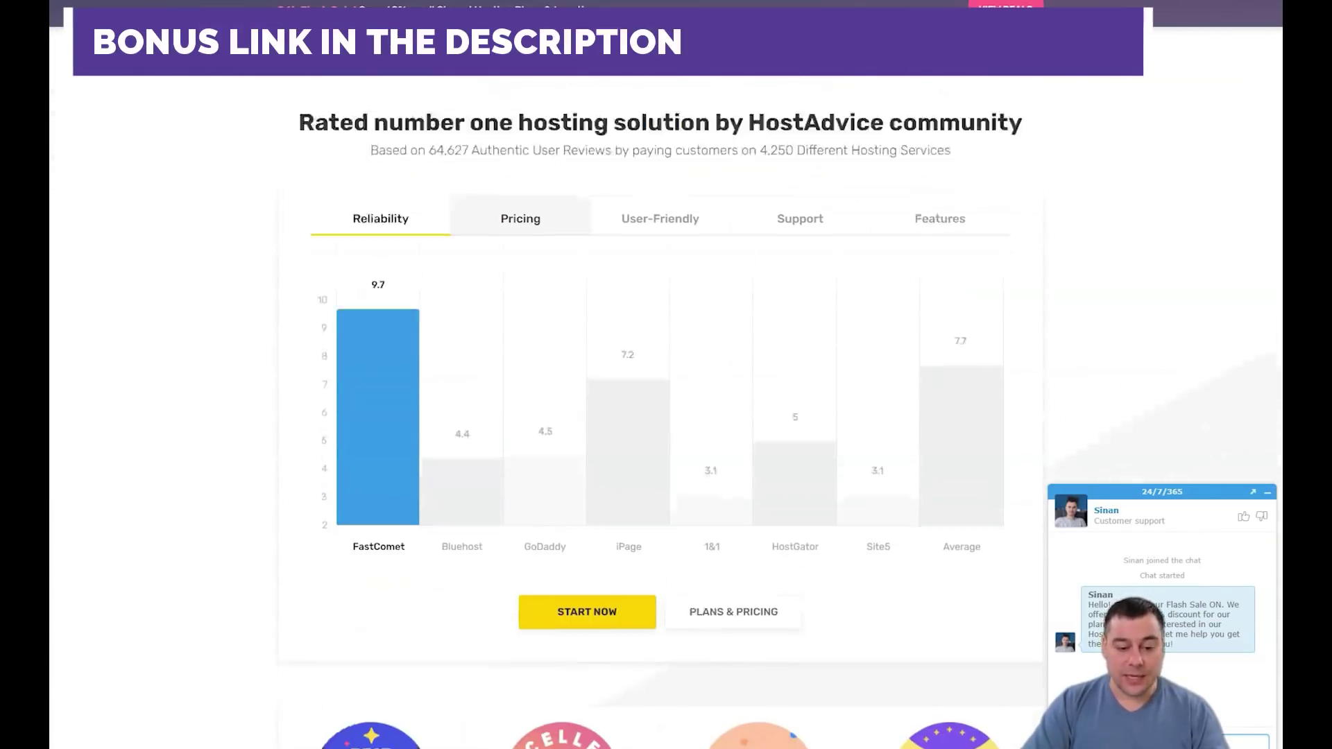
scroll(666, 375, down, 1)
scroll(666, 375, down, 1)
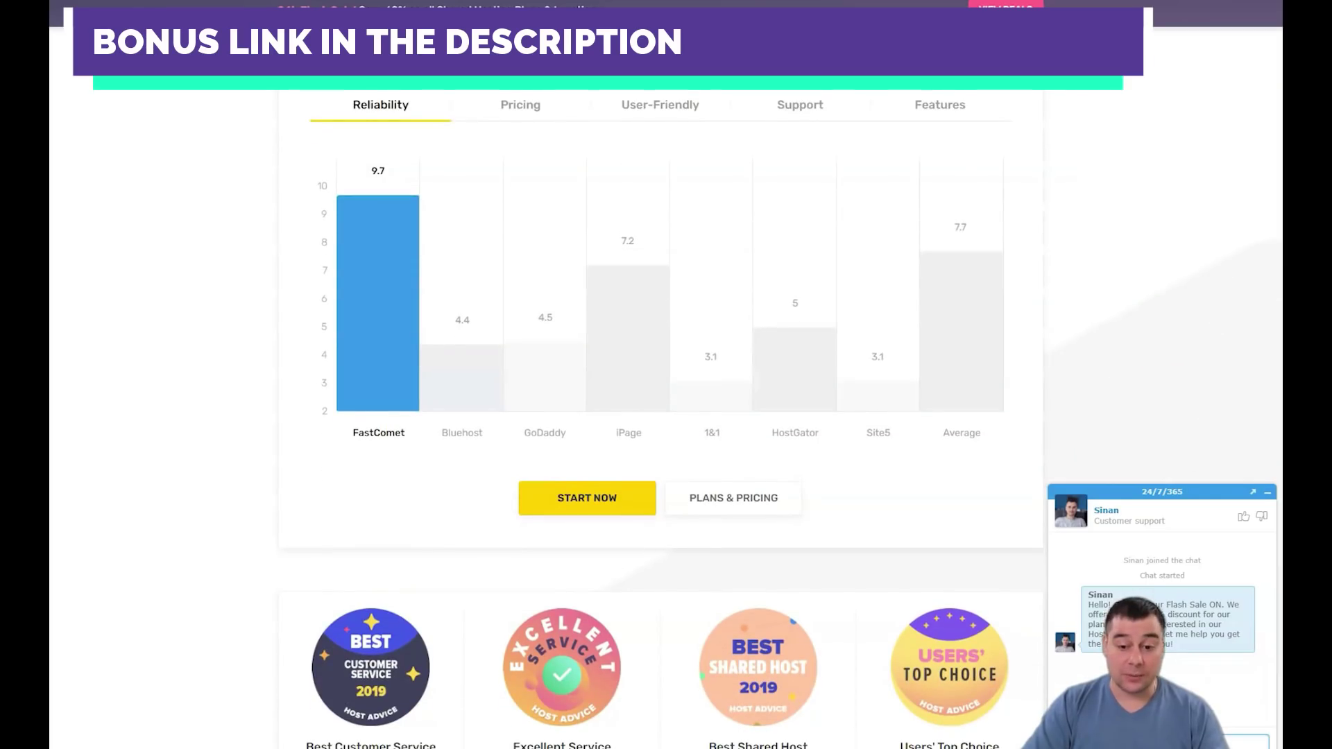
scroll(666, 375, down, 1)
scroll(666, 374, down, 1)
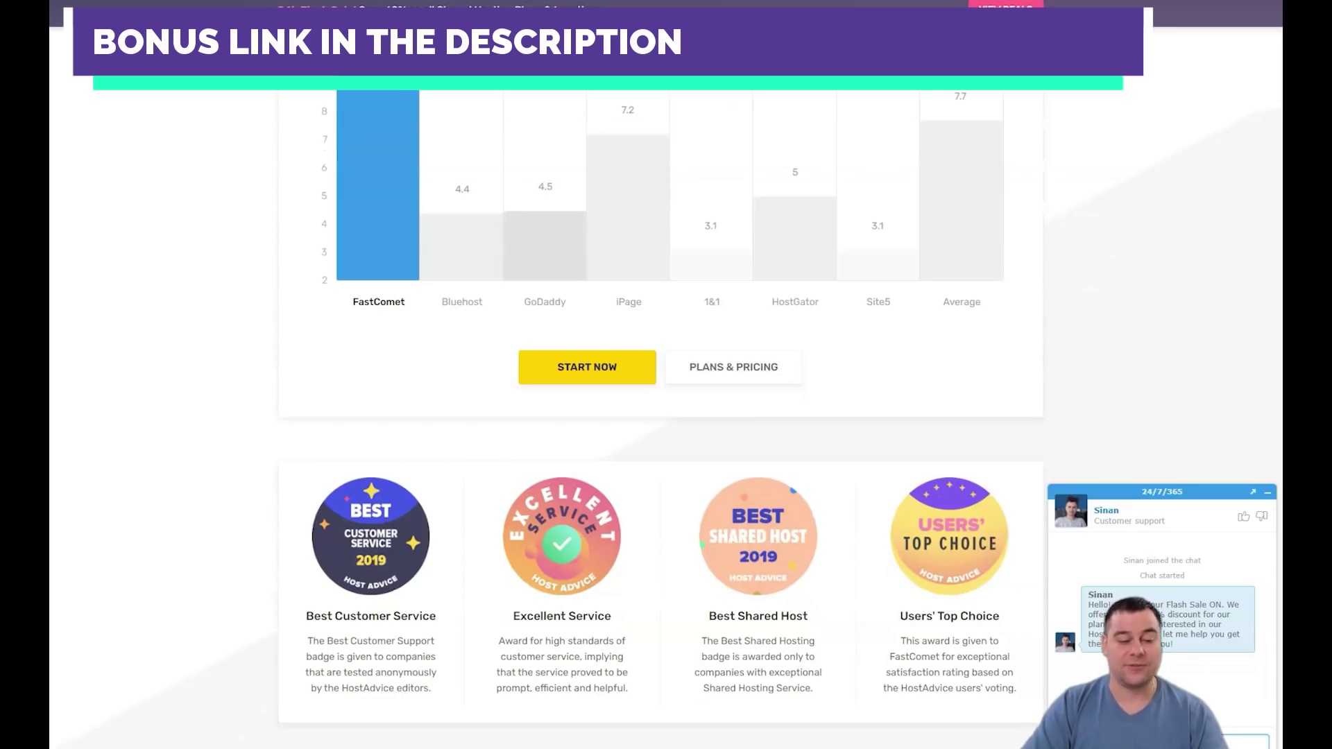
scroll(666, 376, down, 1)
scroll(666, 375, down, 1)
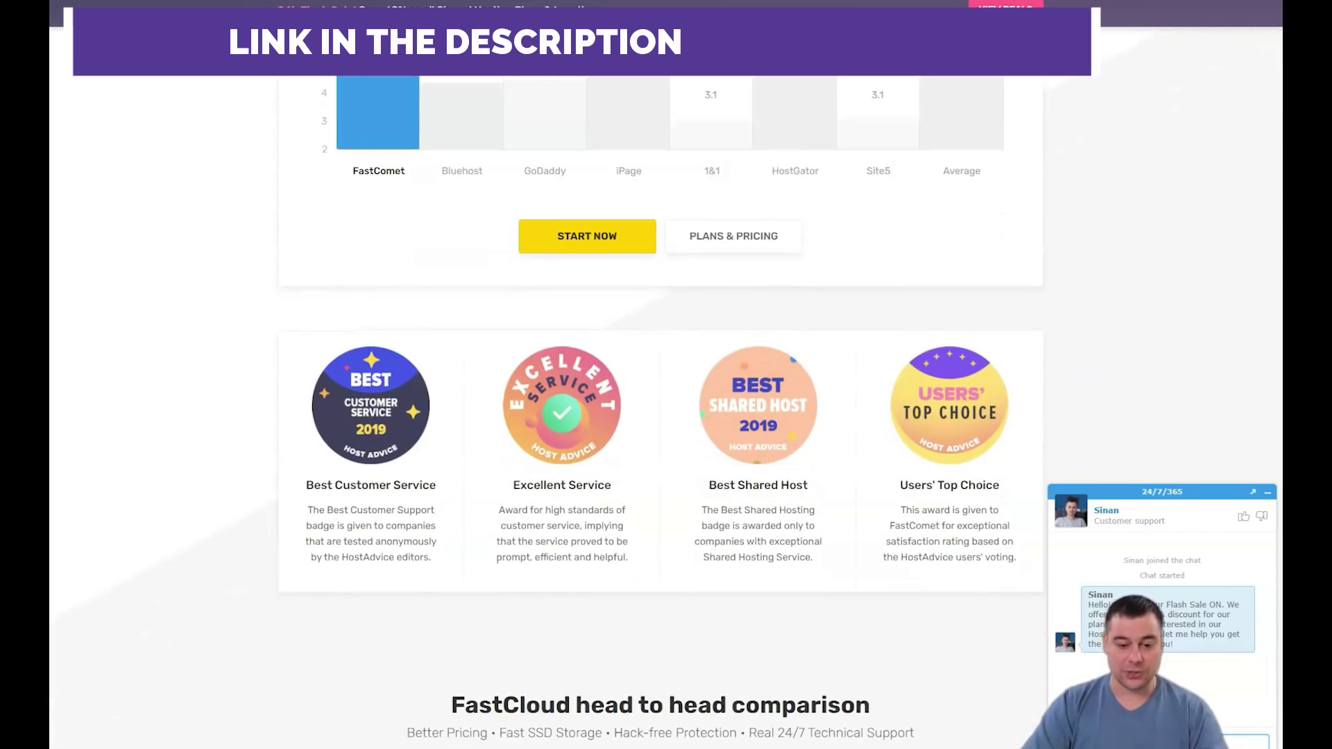
scroll(667, 375, down, 1)
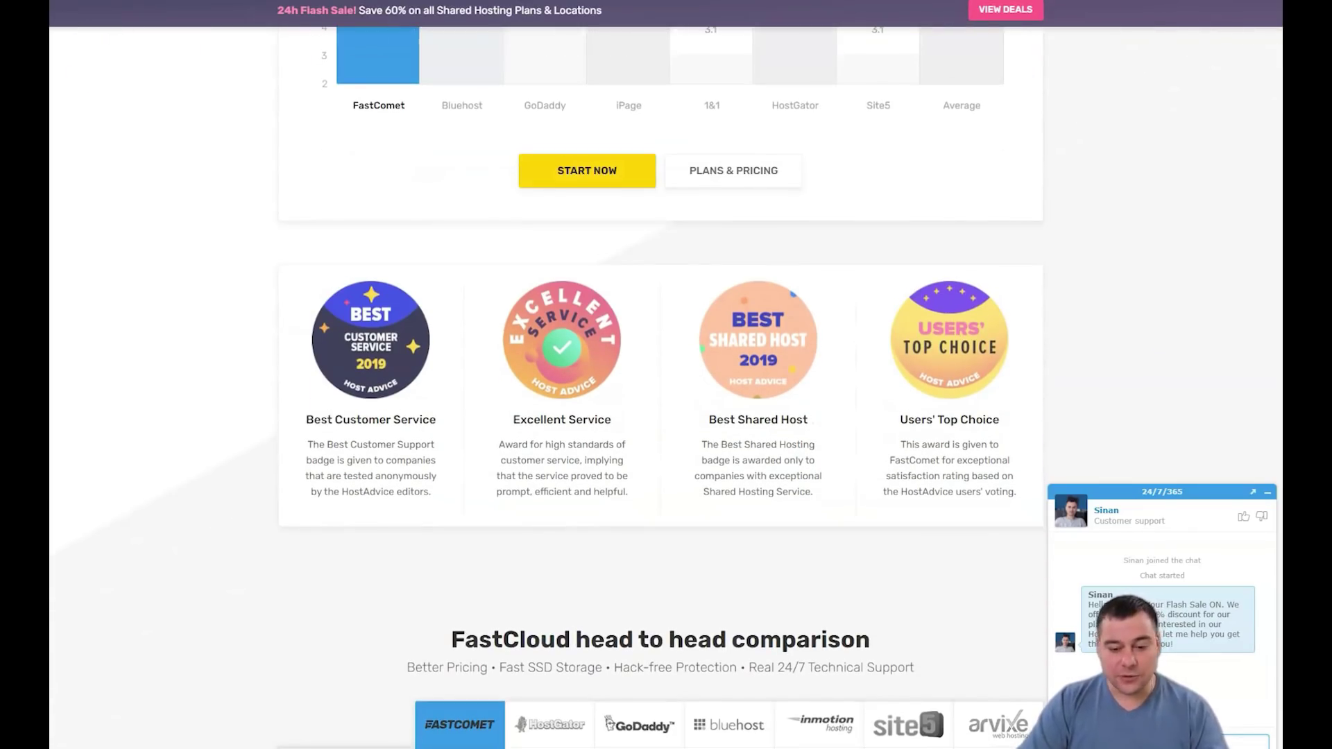
scroll(666, 375, down, 1)
scroll(665, 375, down, 1)
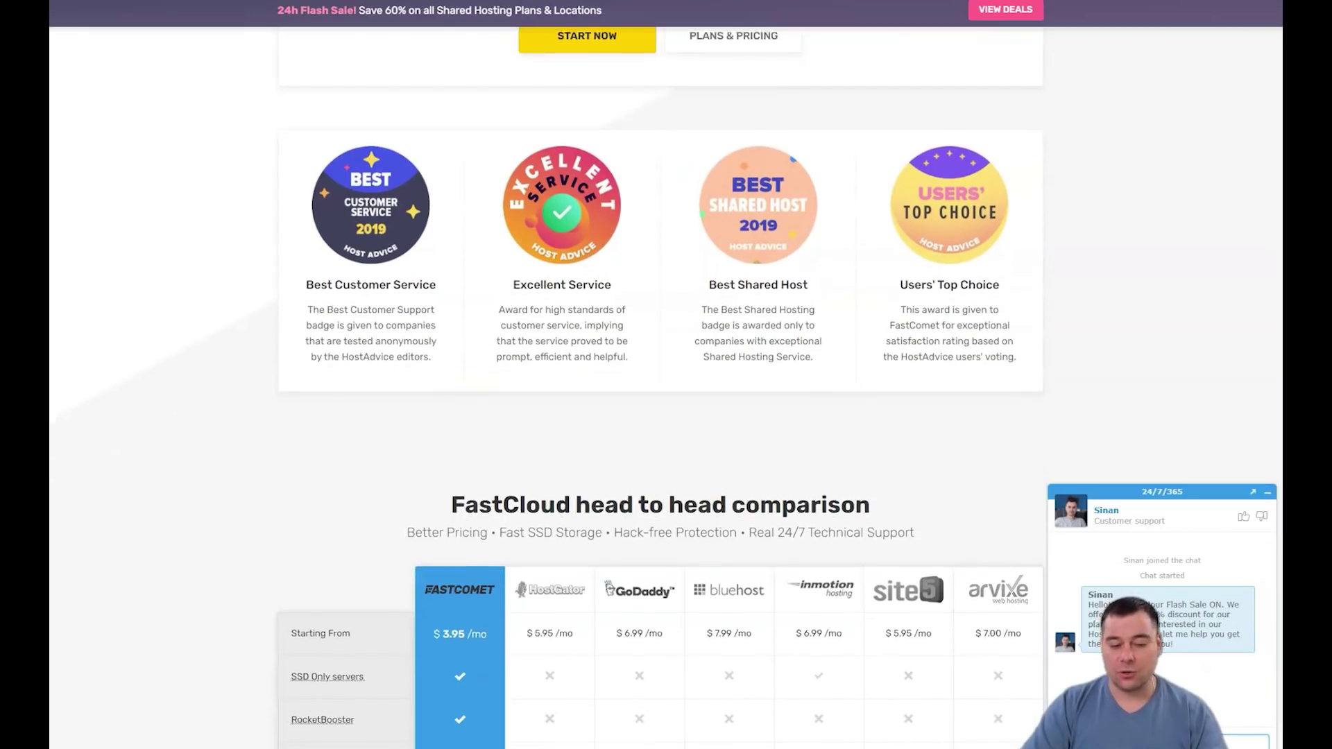
scroll(666, 375, down, 1)
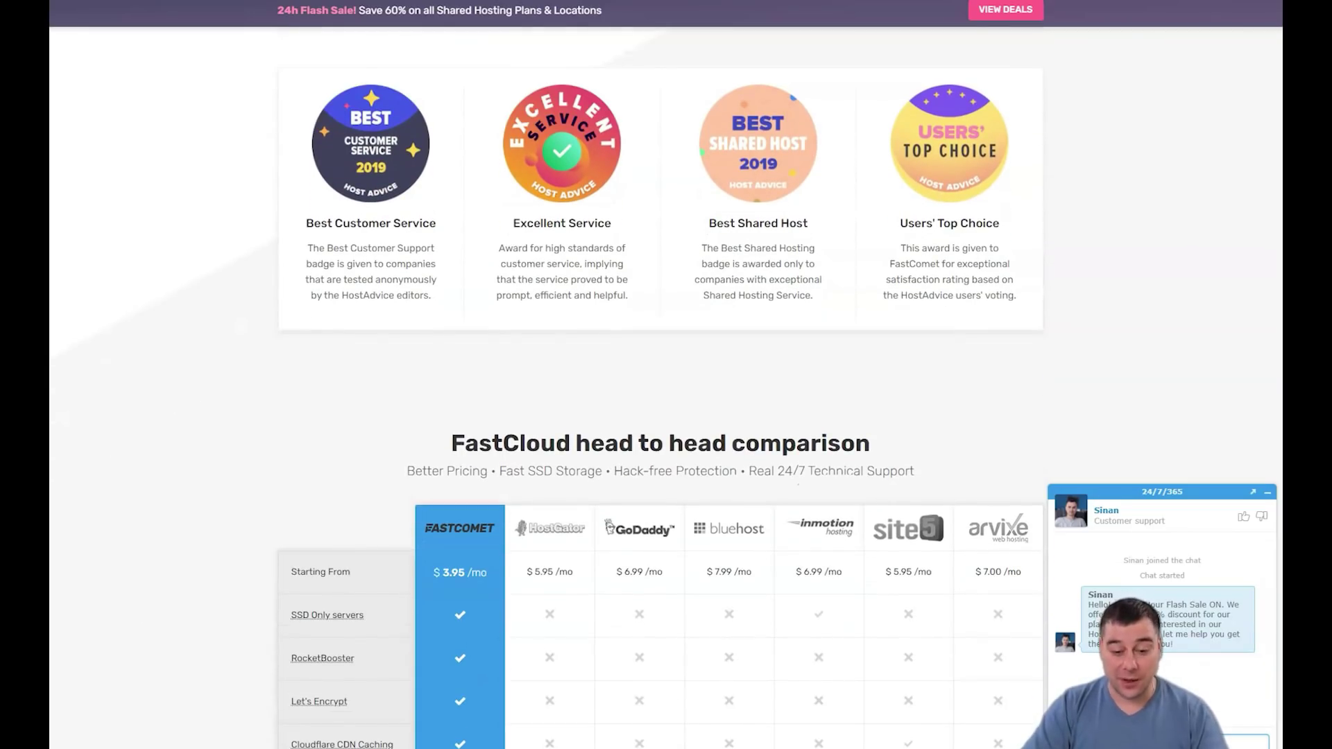
scroll(667, 375, down, 1)
scroll(666, 374, down, 1)
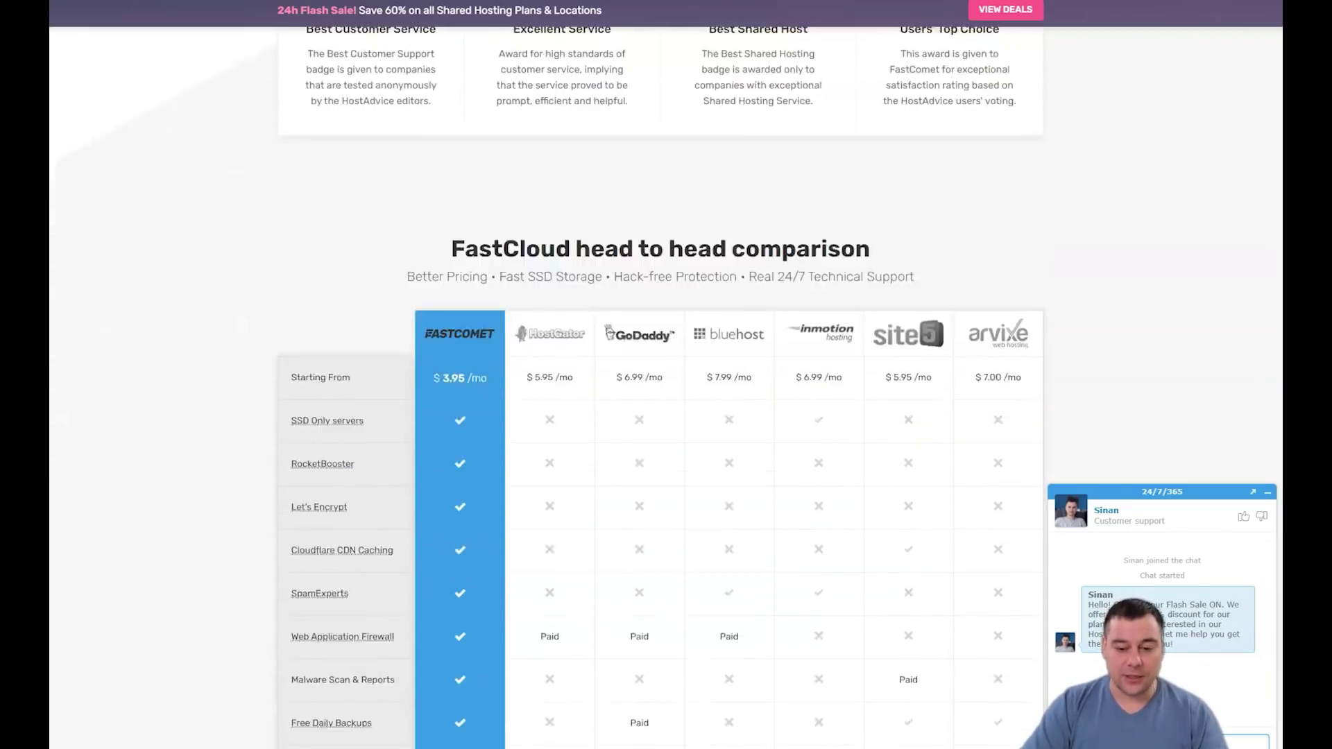
scroll(667, 375, down, 1)
scroll(665, 375, down, 1)
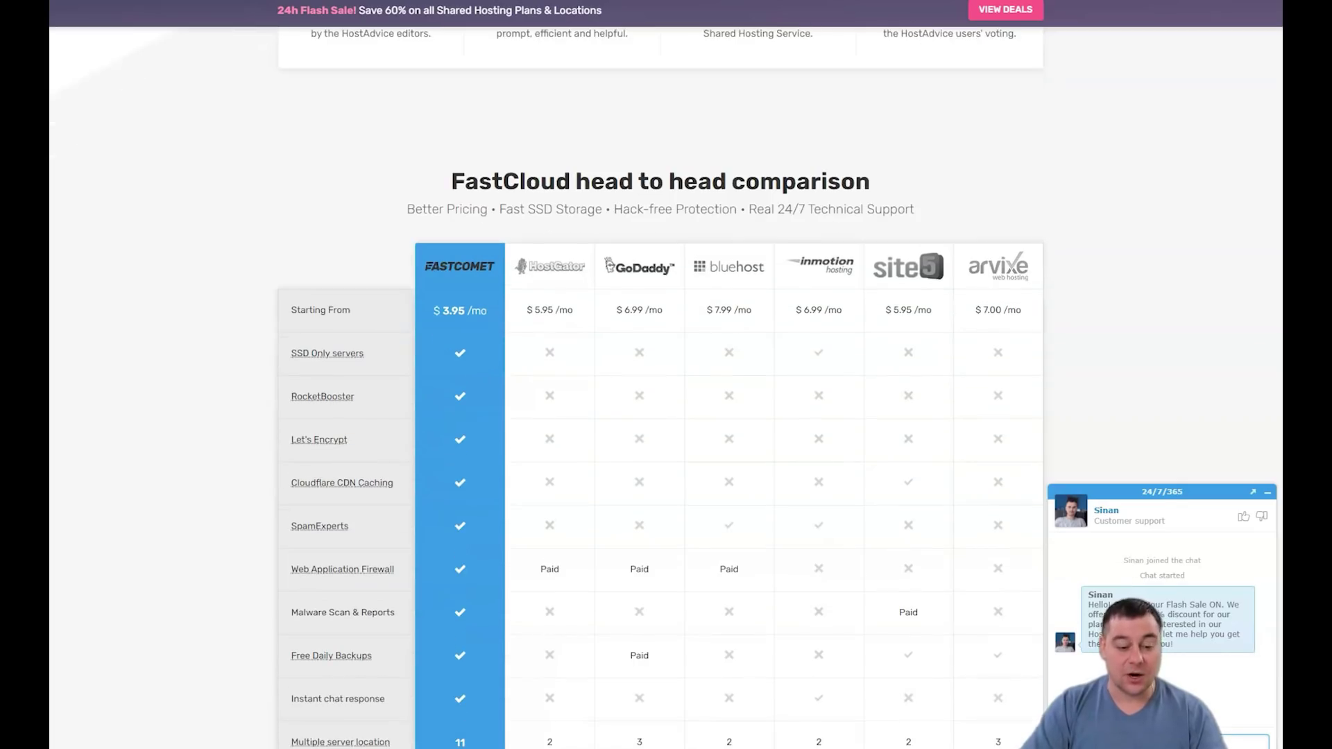
scroll(666, 375, down, 1)
scroll(665, 374, down, 1)
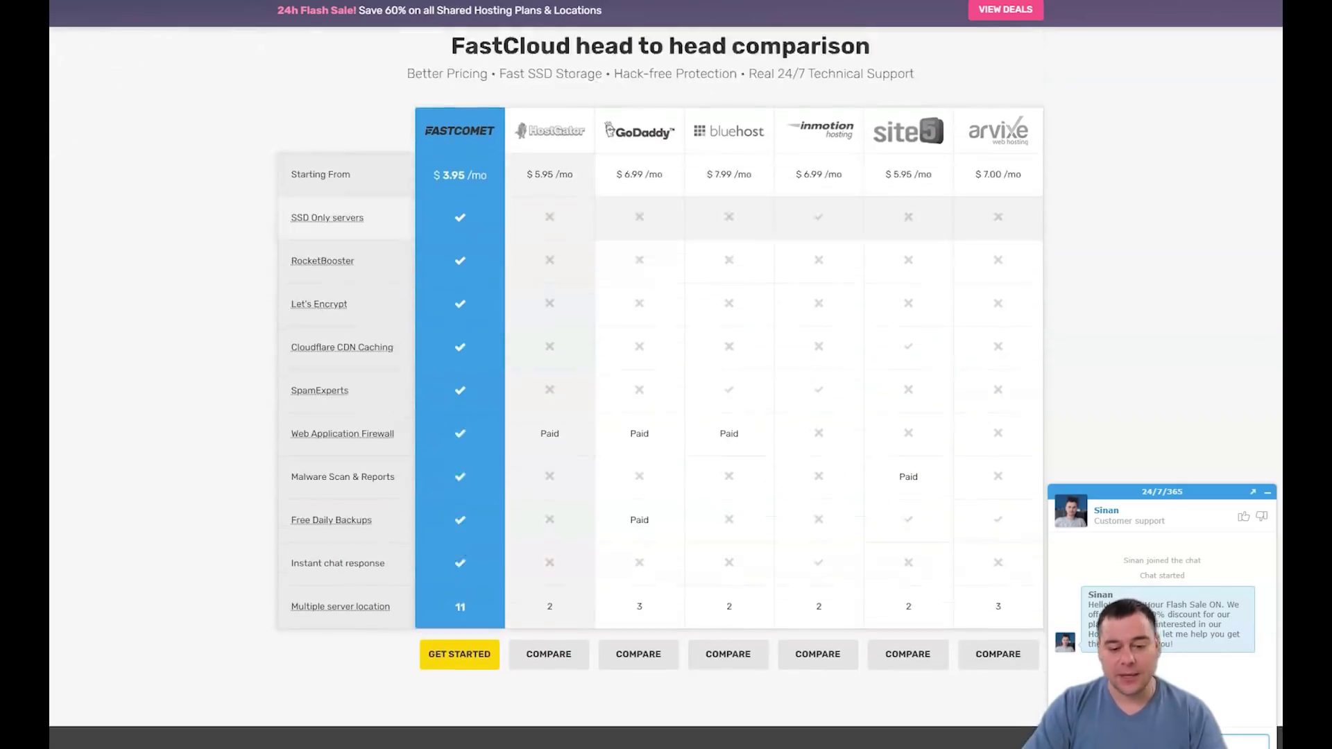
scroll(666, 375, down, 1)
scroll(666, 374, down, 1)
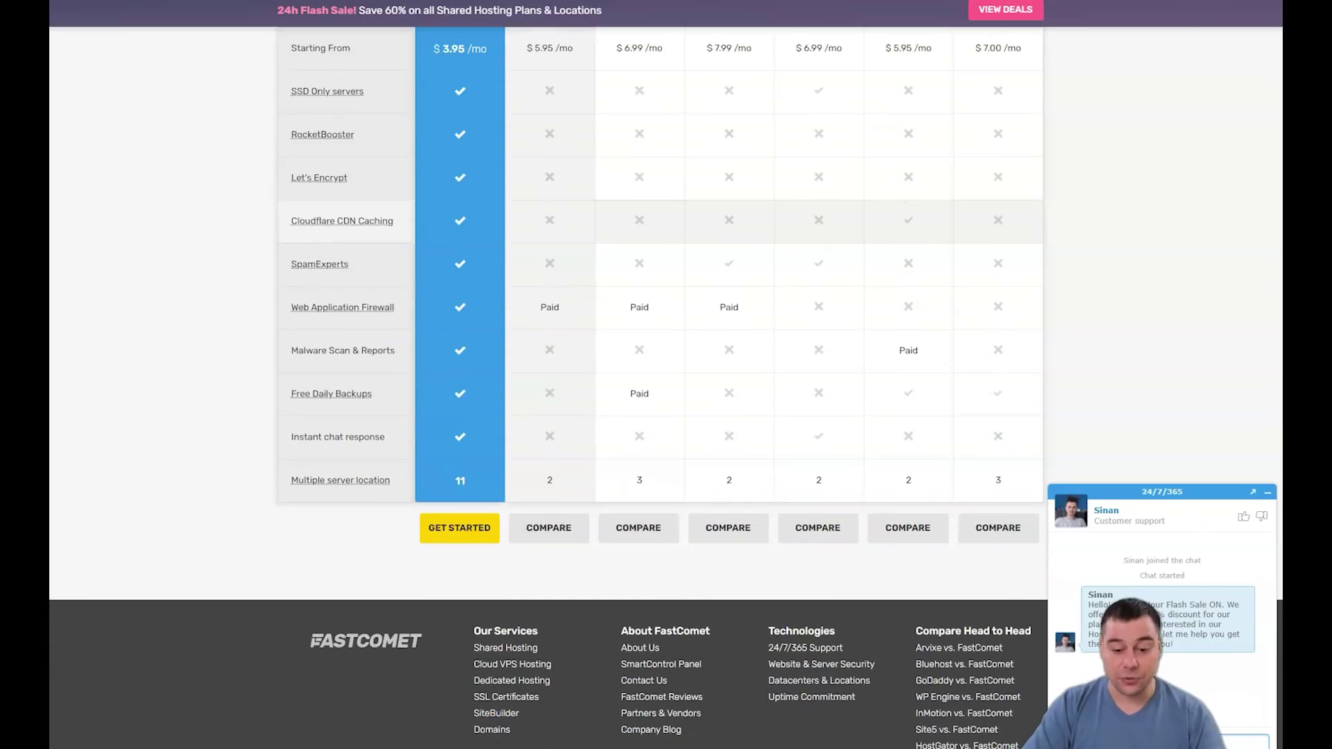
scroll(666, 375, down, 1)
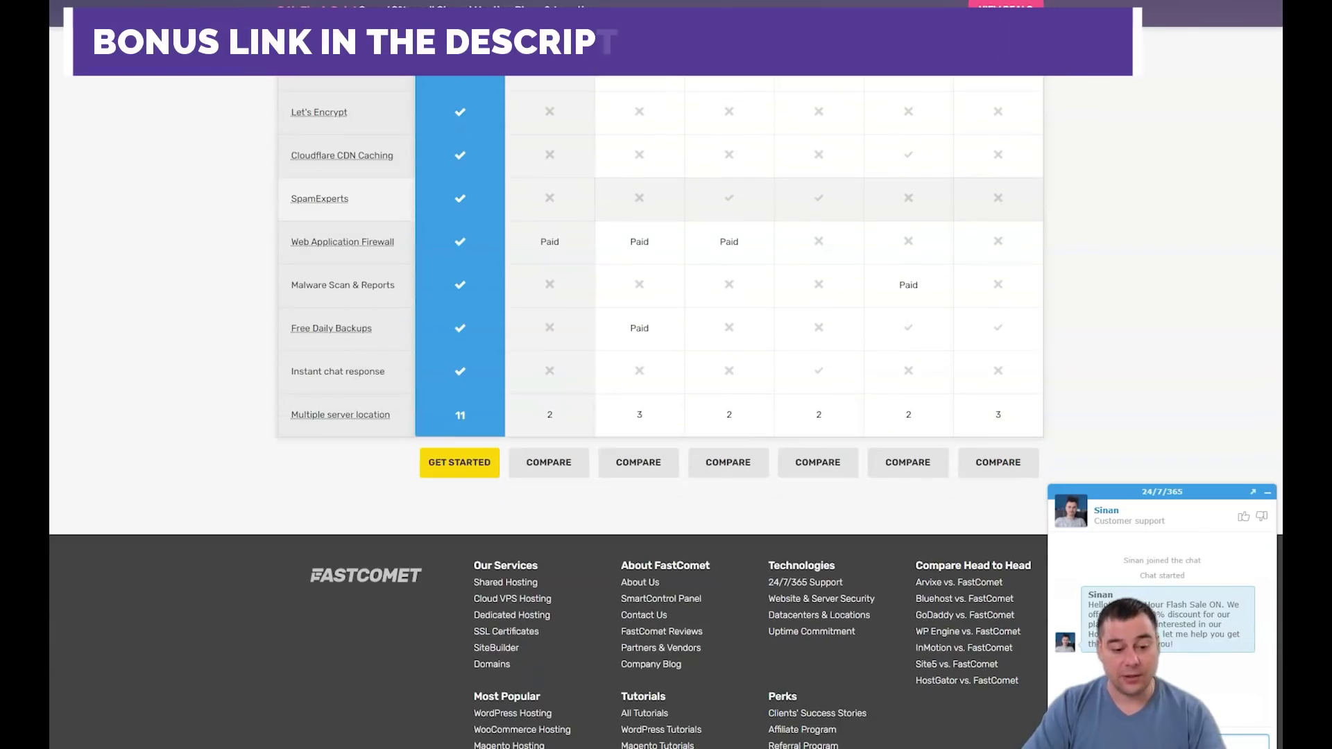
scroll(666, 374, down, 1)
scroll(666, 375, down, 1)
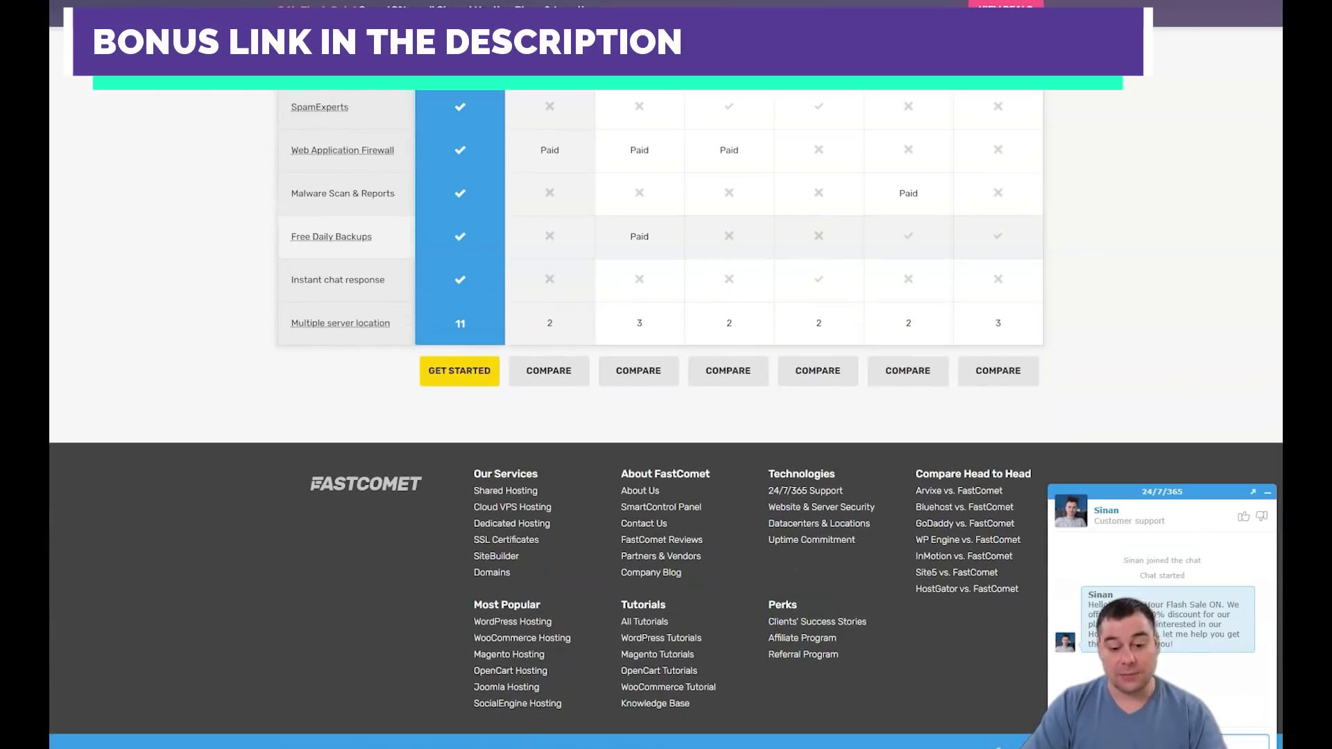
scroll(666, 375, up, 2)
scroll(665, 374, up, 3)
scroll(665, 375, up, 4)
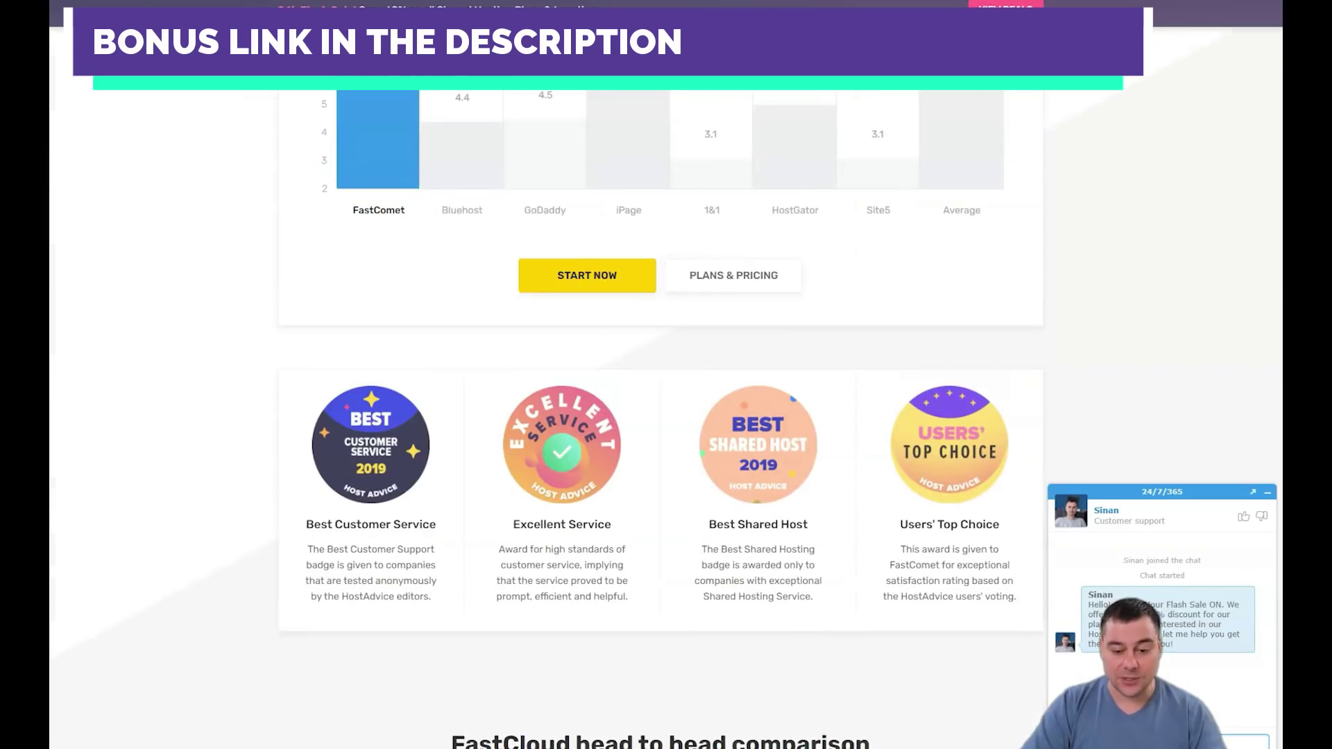
scroll(666, 375, up, 1)
scroll(667, 375, up, 4)
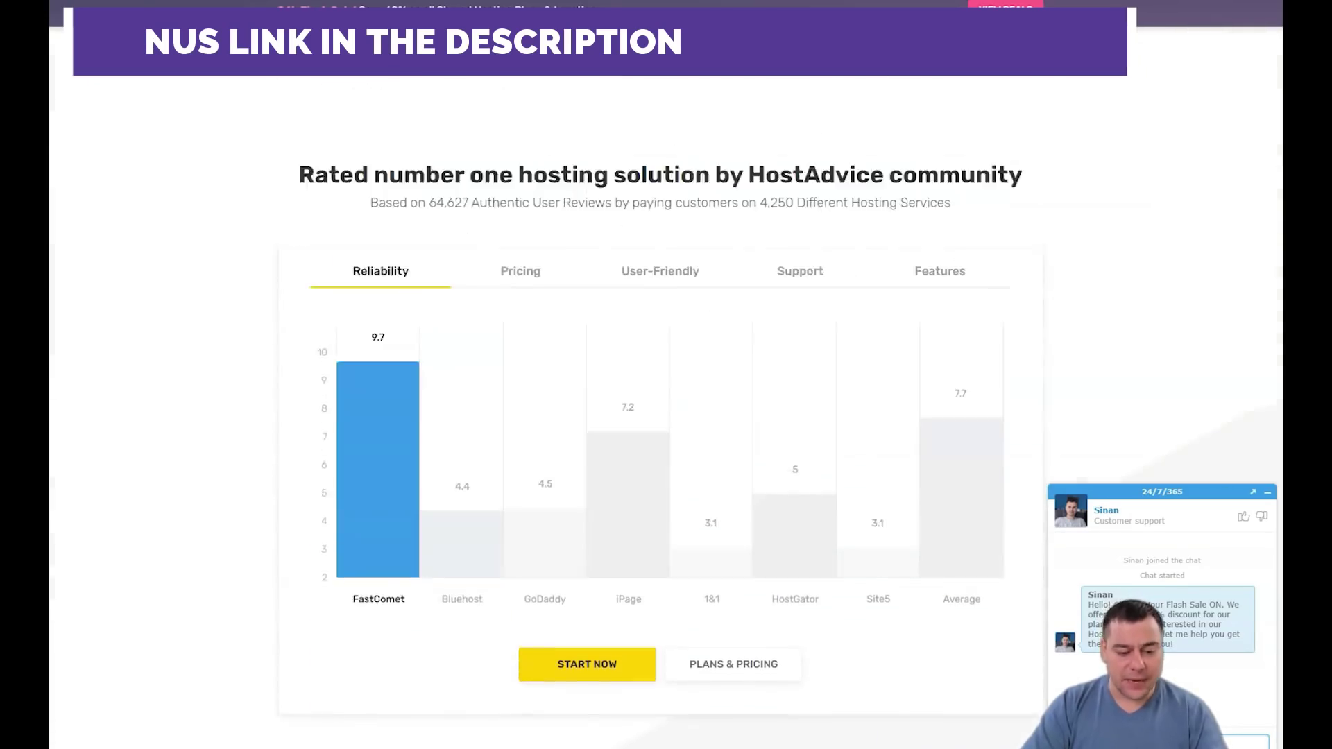
scroll(665, 375, up, 2)
scroll(666, 374, up, 4)
scroll(667, 374, up, 2)
scroll(666, 375, up, 3)
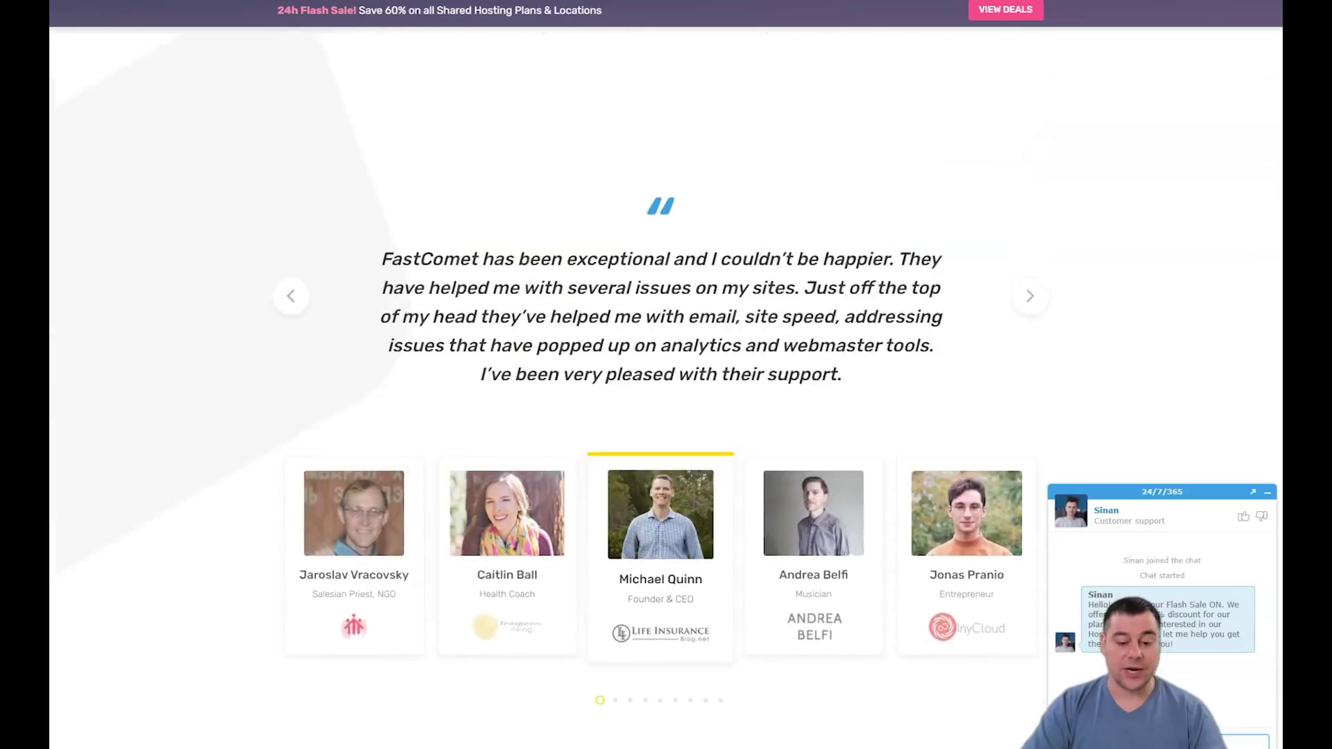
scroll(665, 375, up, 3)
scroll(666, 375, up, 4)
scroll(666, 374, up, 2)
scroll(666, 374, up, 3)
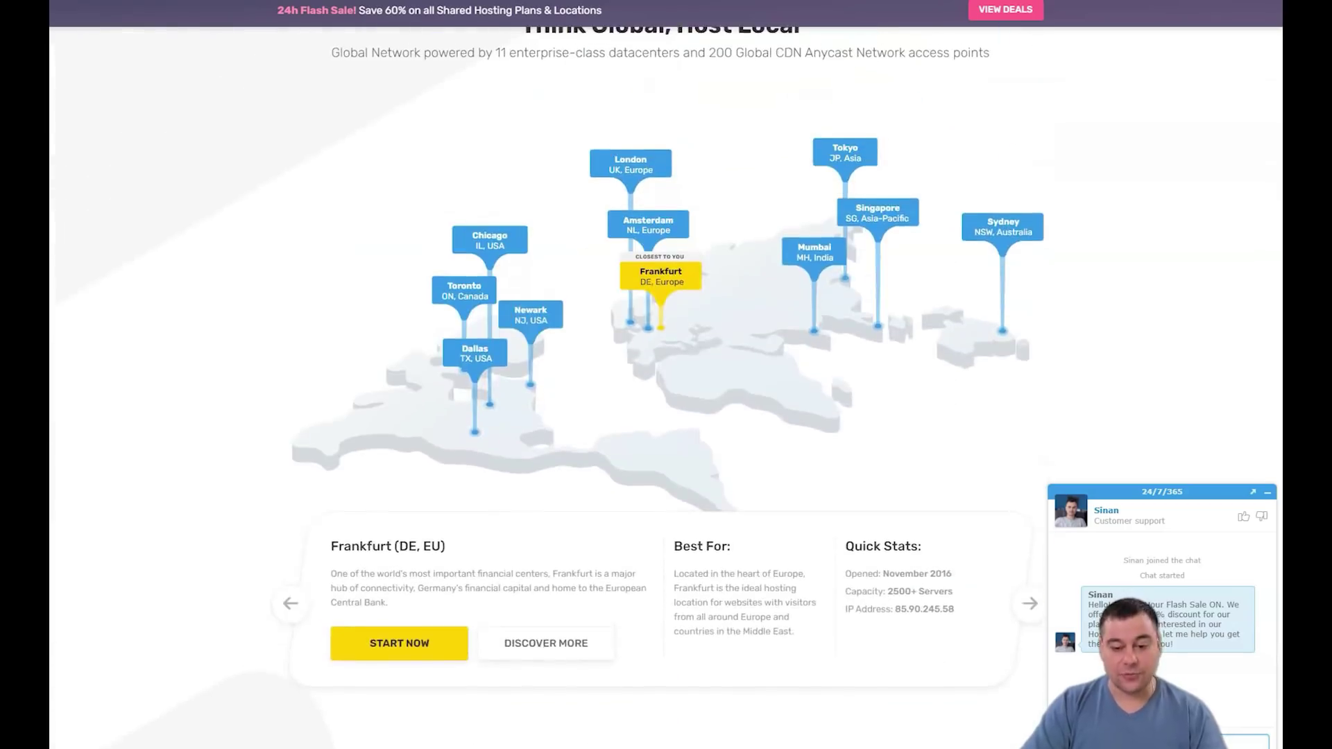
scroll(666, 375, up, 3)
scroll(666, 375, up, 4)
scroll(666, 375, up, 2)
scroll(666, 374, up, 2)
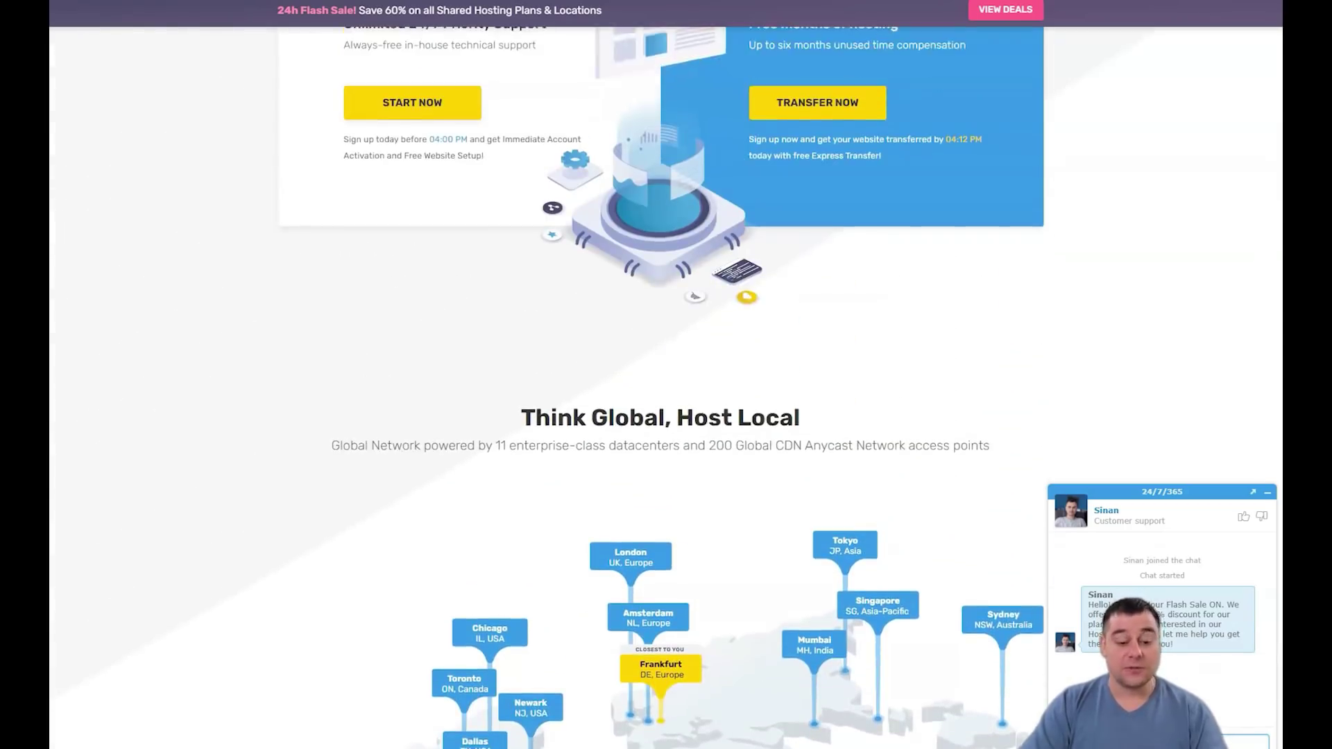
scroll(666, 375, up, 3)
scroll(666, 375, up, 1)
scroll(667, 375, up, 3)
scroll(666, 375, up, 2)
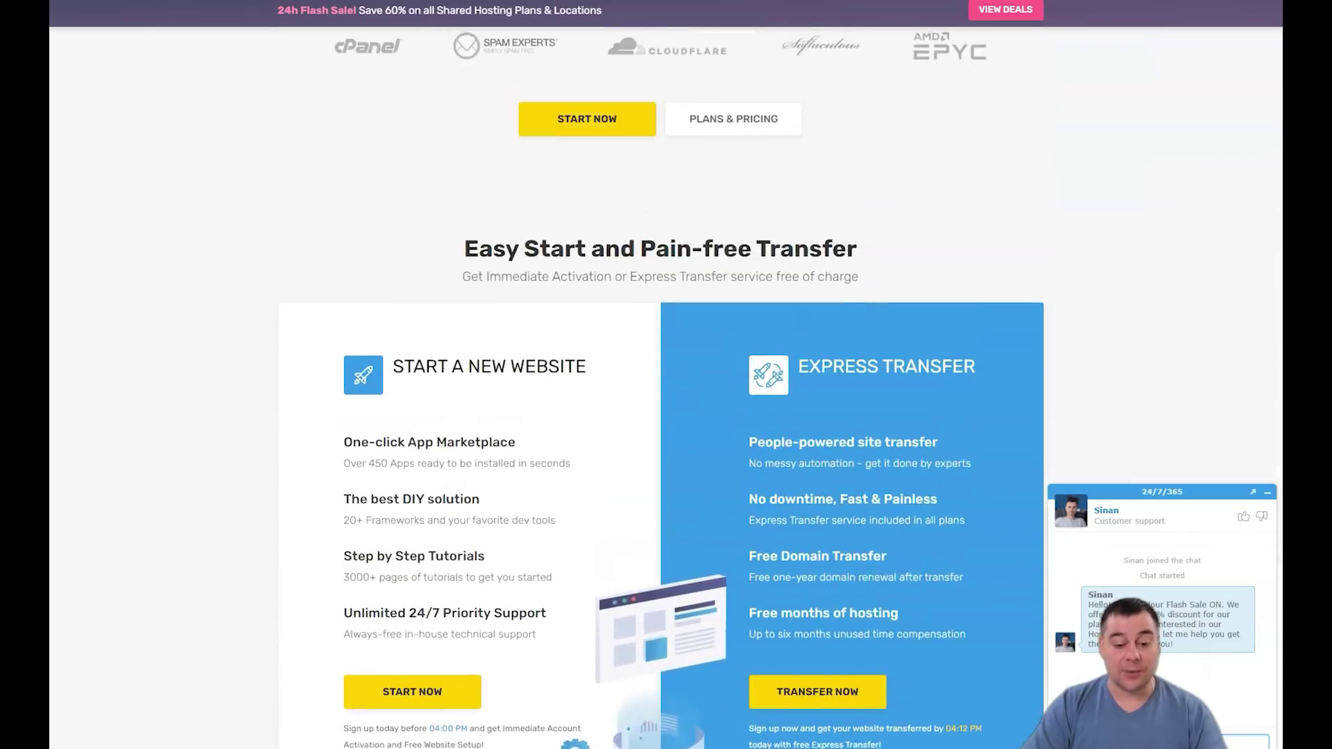
scroll(667, 376, up, 3)
scroll(666, 374, up, 1)
scroll(666, 375, up, 3)
scroll(666, 375, up, 3)
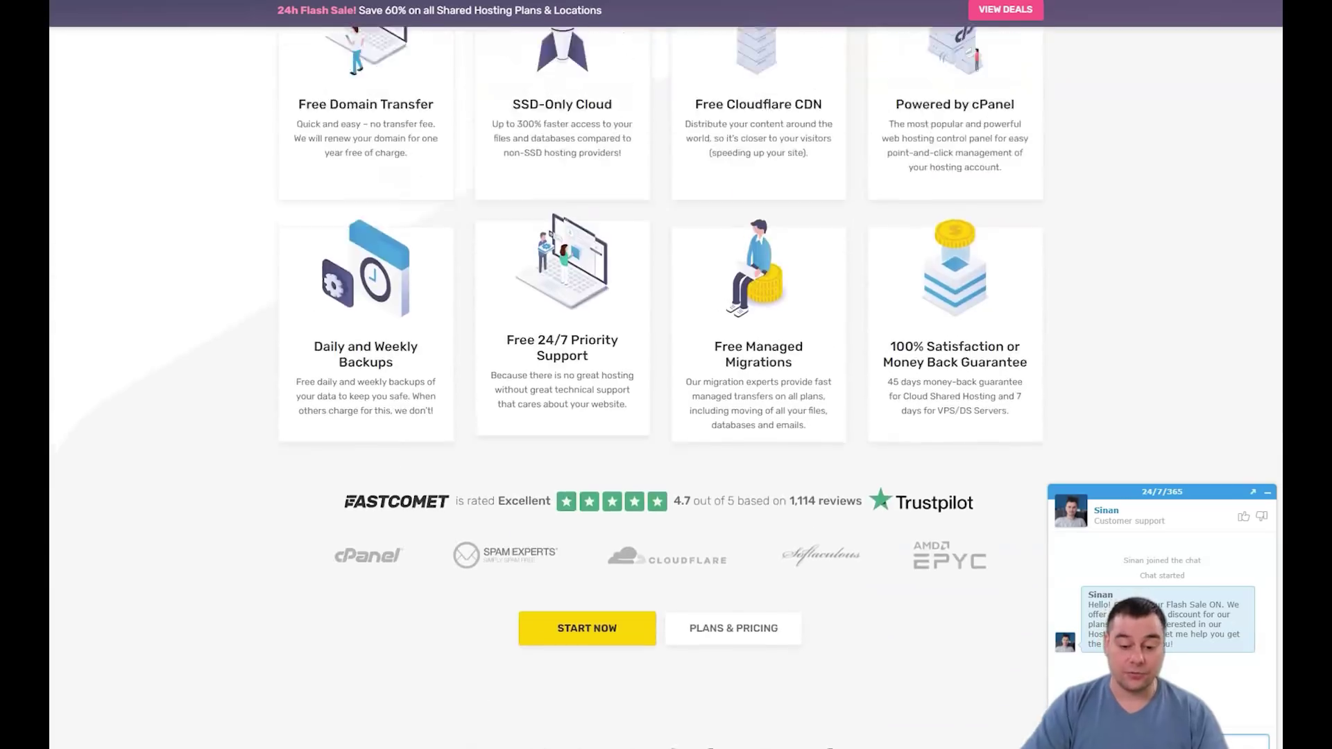
scroll(666, 375, up, 2)
scroll(666, 375, up, 3)
scroll(666, 375, up, 2)
scroll(667, 374, up, 4)
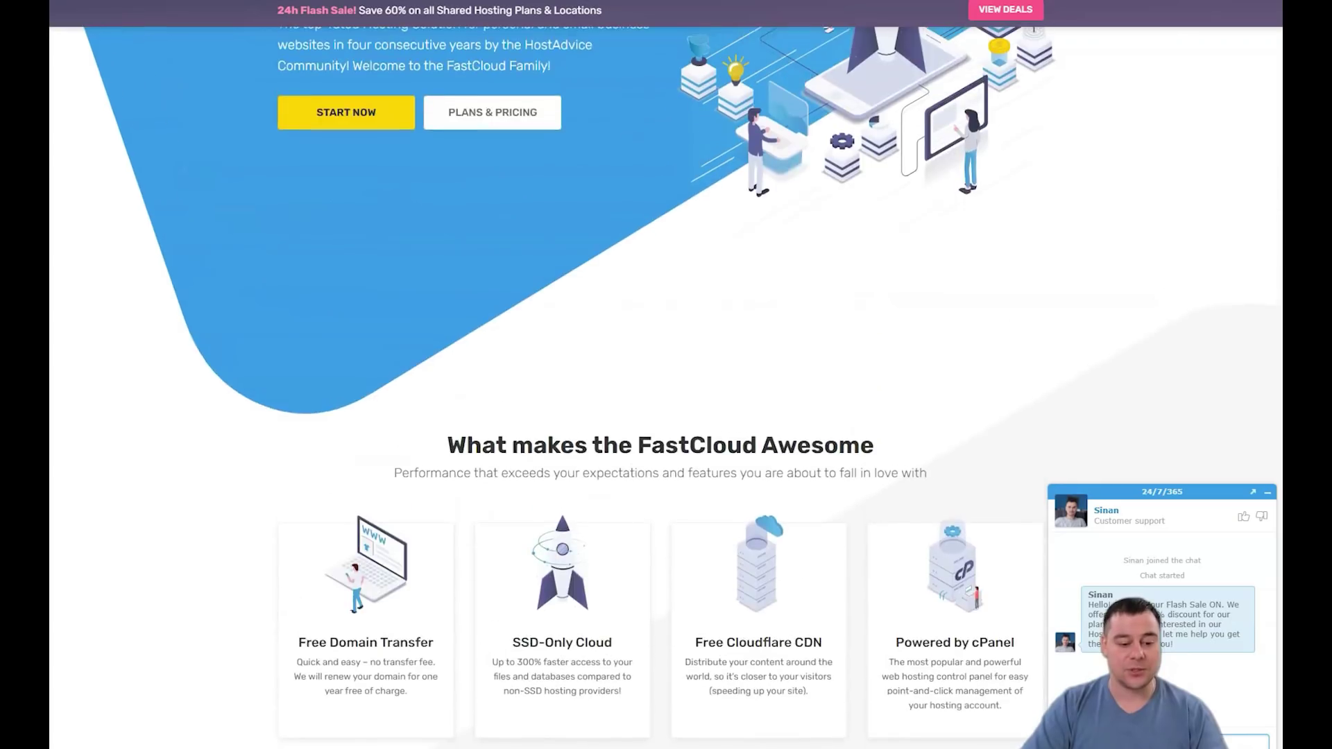
scroll(666, 374, up, 3)
scroll(666, 375, up, 2)
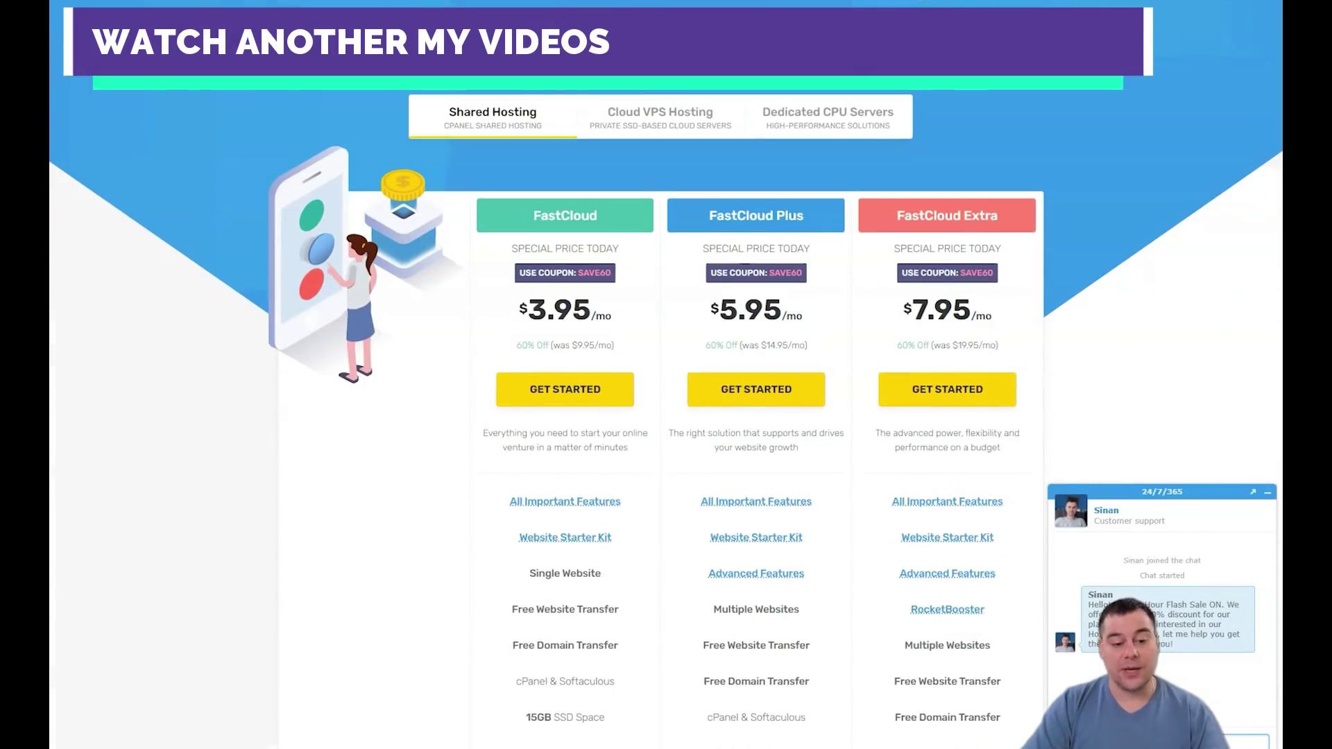
scroll(666, 375, down, 2)
scroll(666, 375, down, 2)
scroll(666, 374, down, 1)
scroll(666, 375, down, 1)
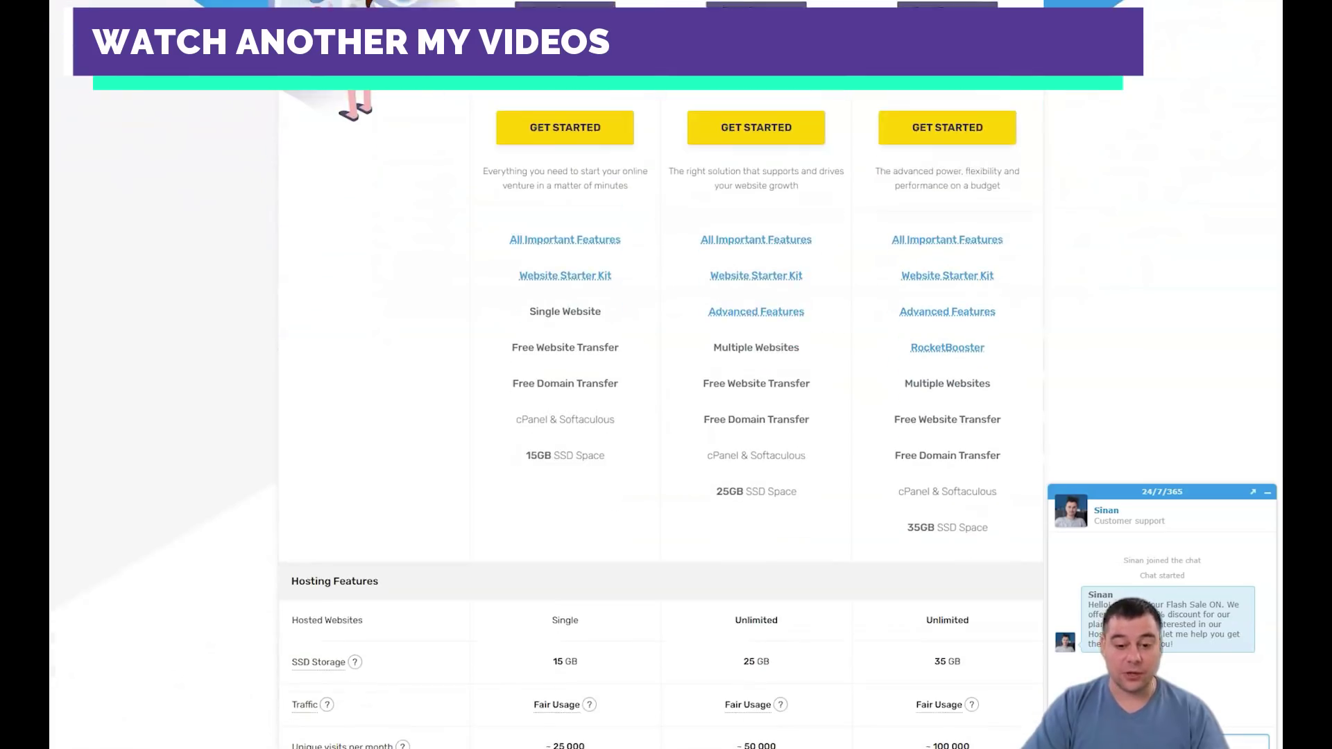
scroll(666, 375, down, 1)
scroll(666, 375, down, 2)
scroll(666, 374, down, 1)
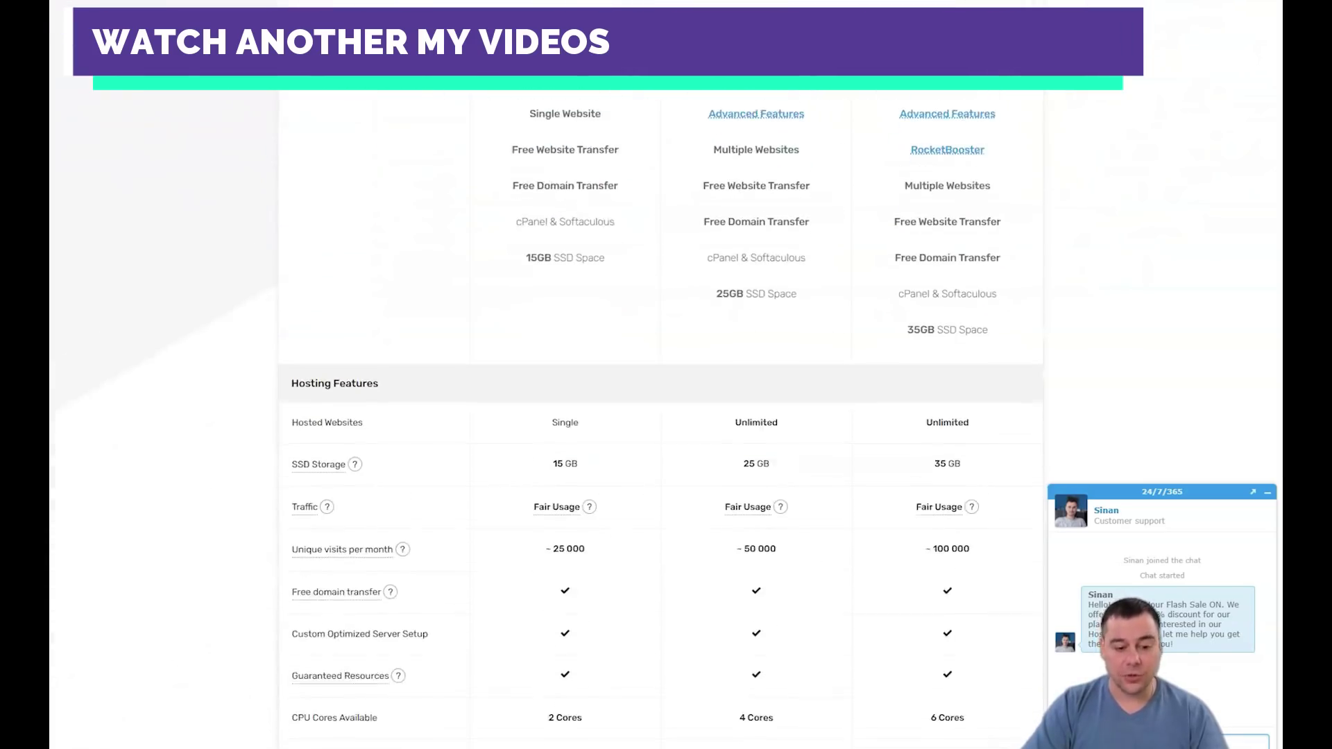
scroll(666, 374, down, 1)
scroll(666, 374, down, 2)
scroll(665, 375, down, 1)
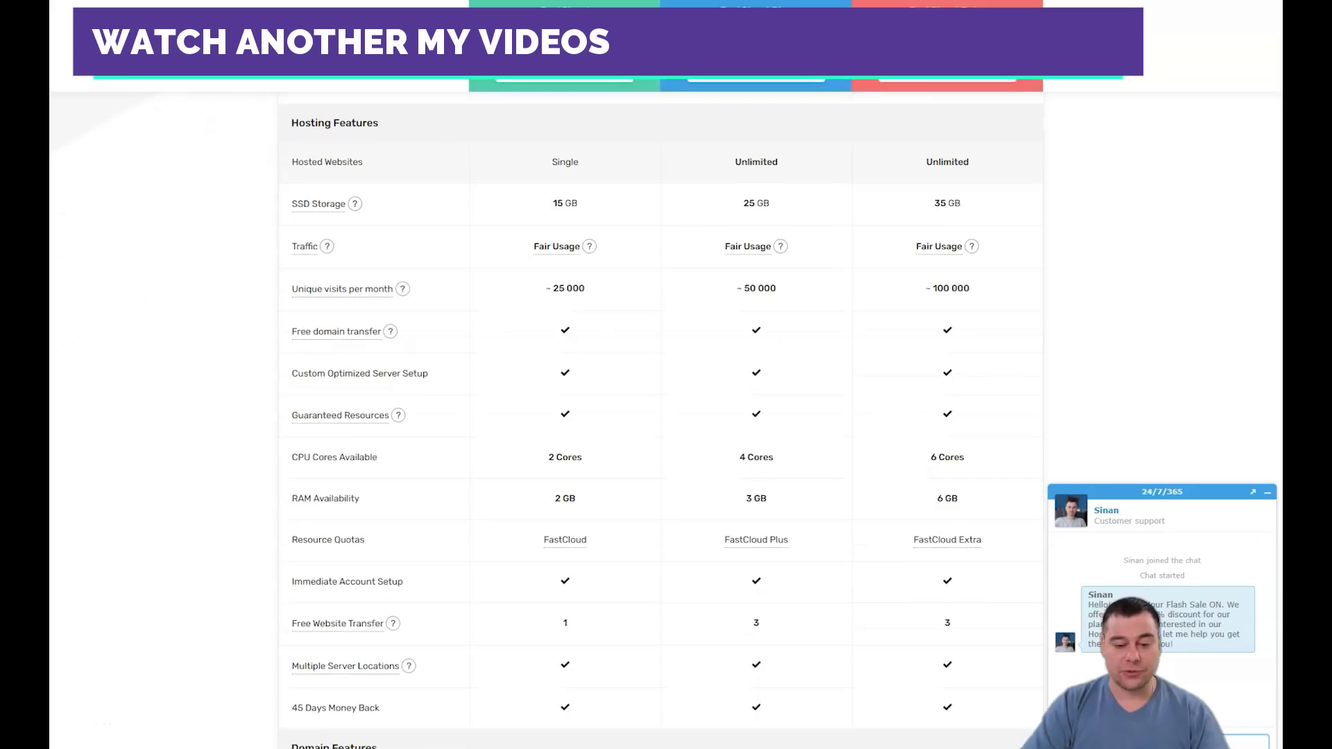
scroll(667, 375, down, 1)
scroll(666, 375, down, 1)
scroll(666, 375, down, 1)
scroll(666, 374, down, 1)
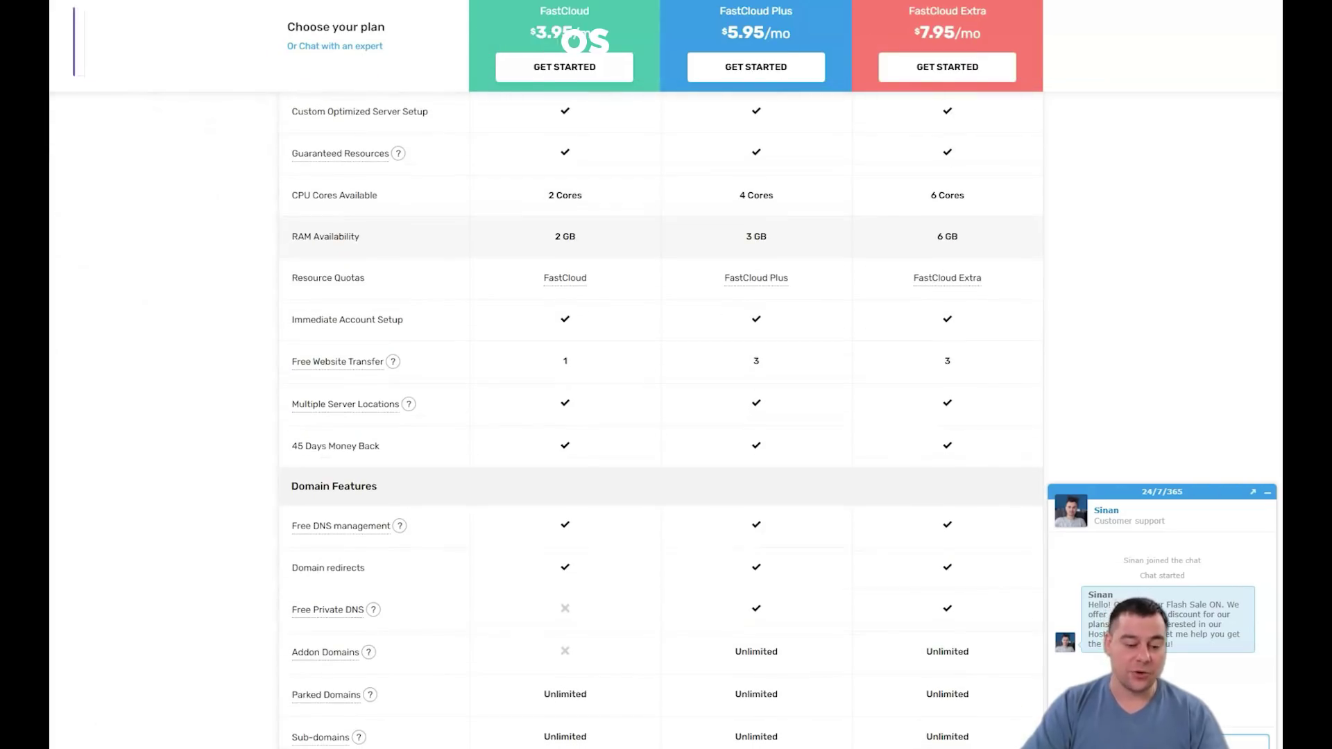
scroll(665, 374, down, 1)
scroll(667, 375, down, 1)
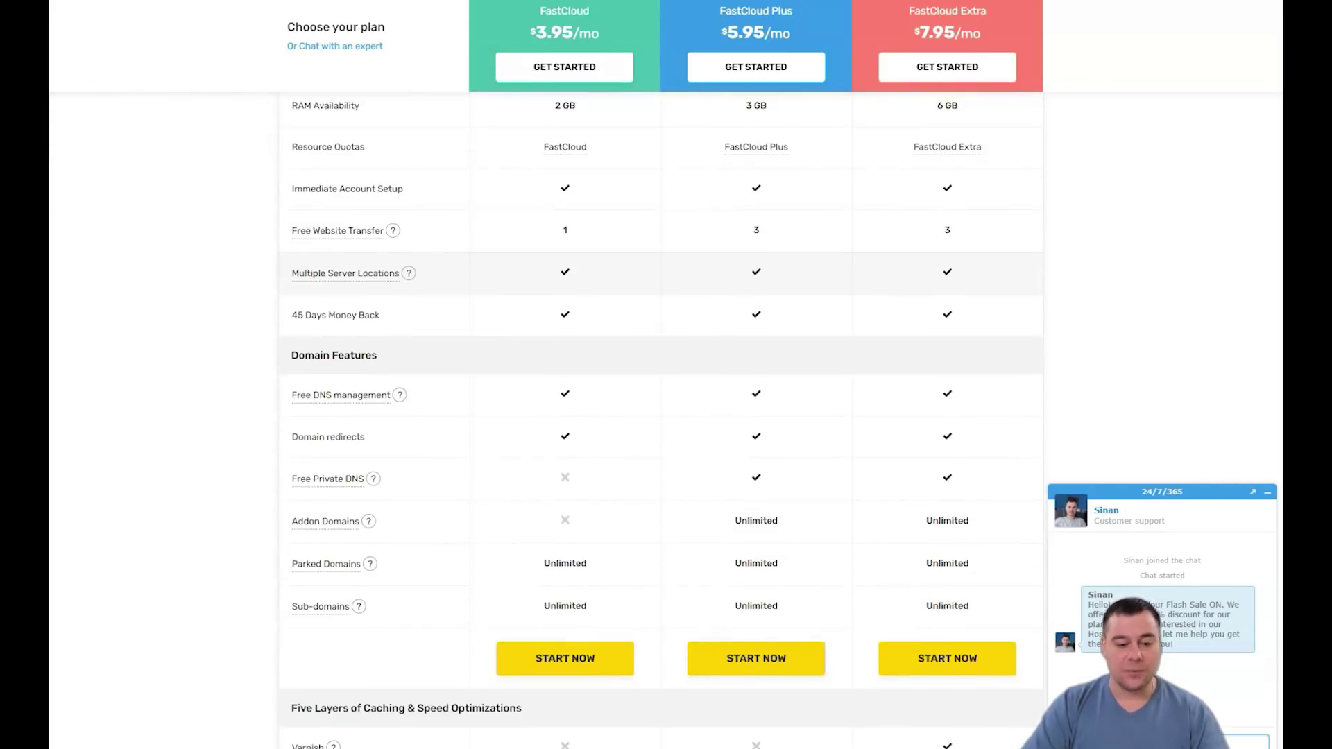
scroll(666, 375, down, 1)
scroll(667, 375, down, 1)
scroll(666, 374, down, 1)
scroll(665, 375, down, 1)
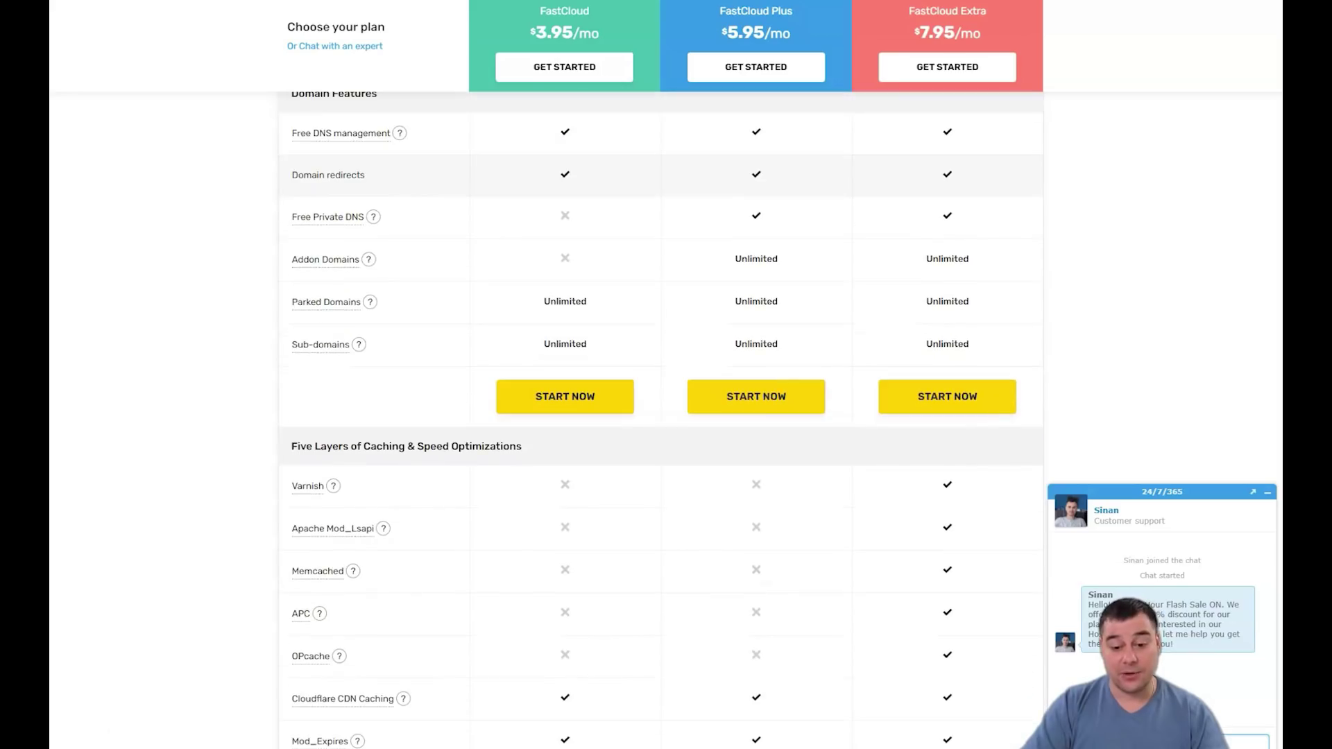
scroll(667, 375, down, 1)
scroll(666, 376, down, 2)
scroll(666, 374, down, 1)
scroll(666, 375, down, 1)
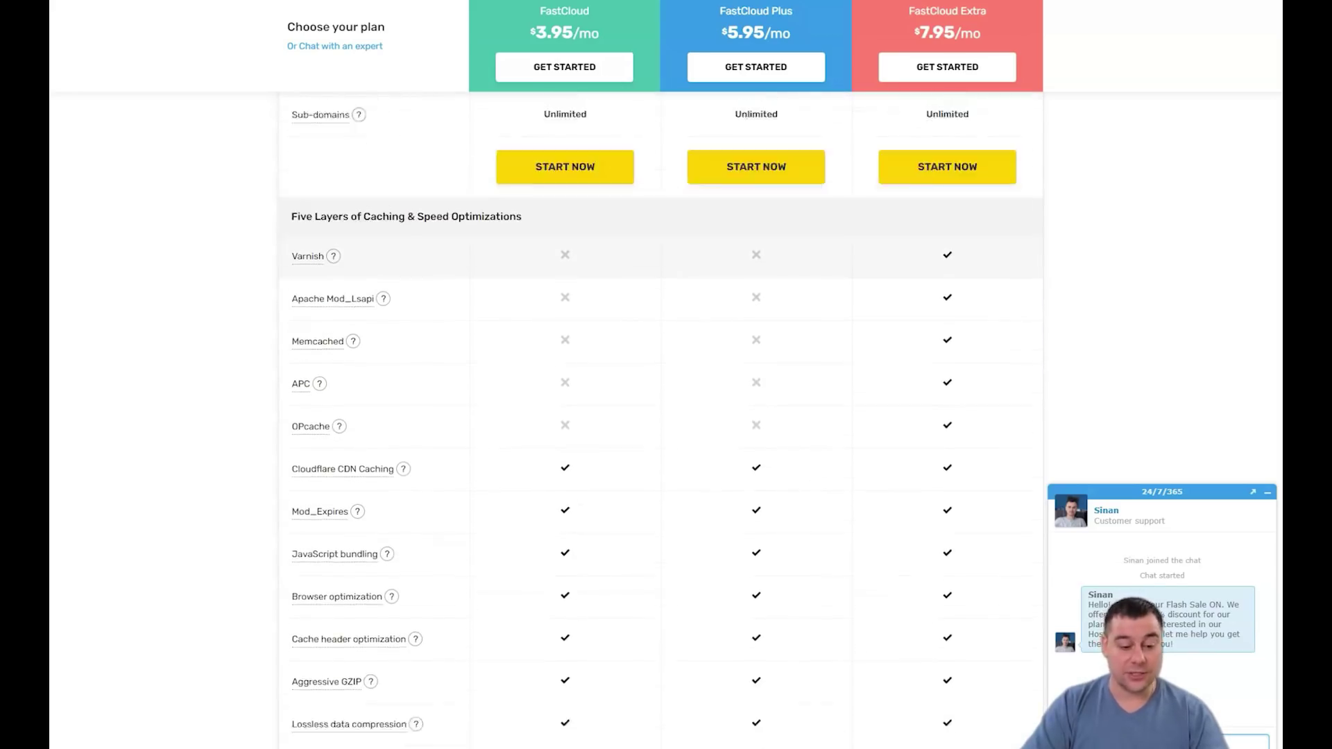
scroll(666, 375, down, 1)
scroll(666, 375, down, 1)
scroll(665, 375, down, 2)
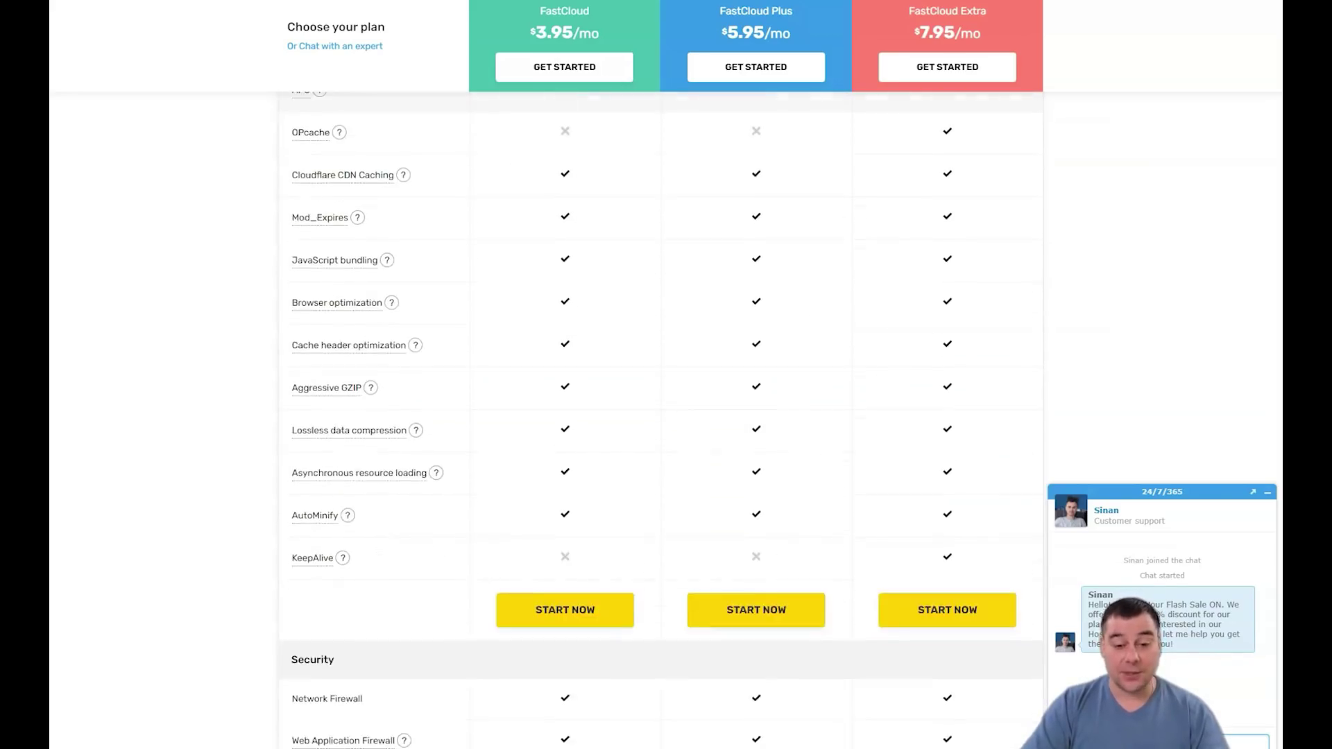
scroll(666, 375, down, 2)
scroll(667, 375, down, 1)
scroll(666, 374, down, 3)
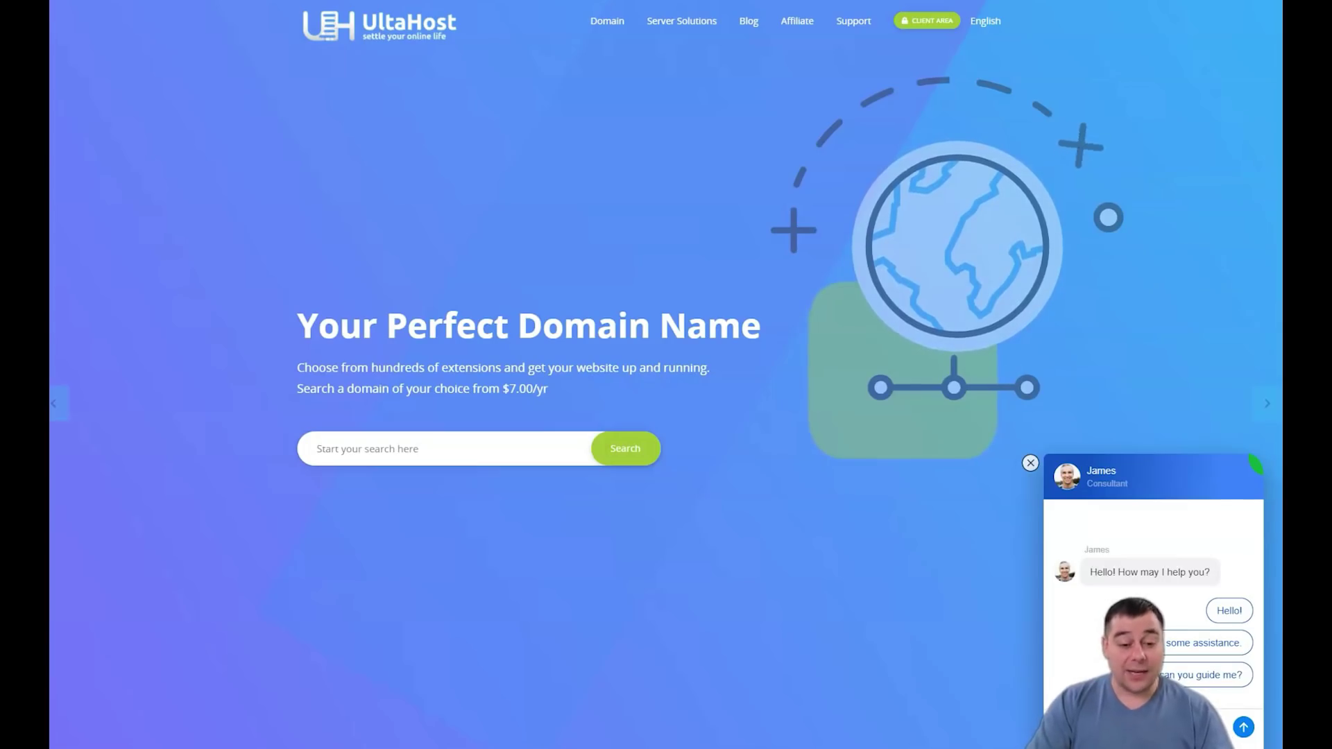
scroll(666, 375, down, 1)
scroll(666, 375, down, 1)
scroll(667, 375, down, 1)
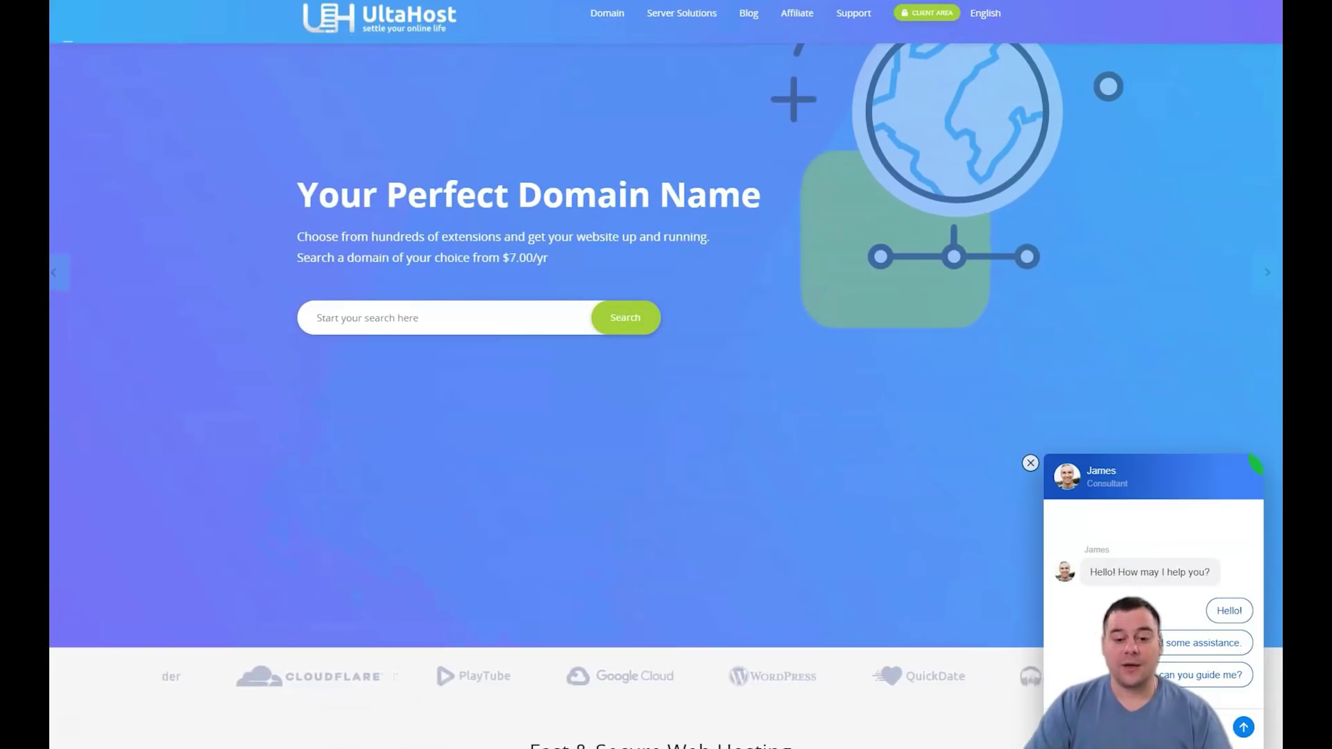
scroll(665, 375, down, 1)
scroll(666, 375, down, 1)
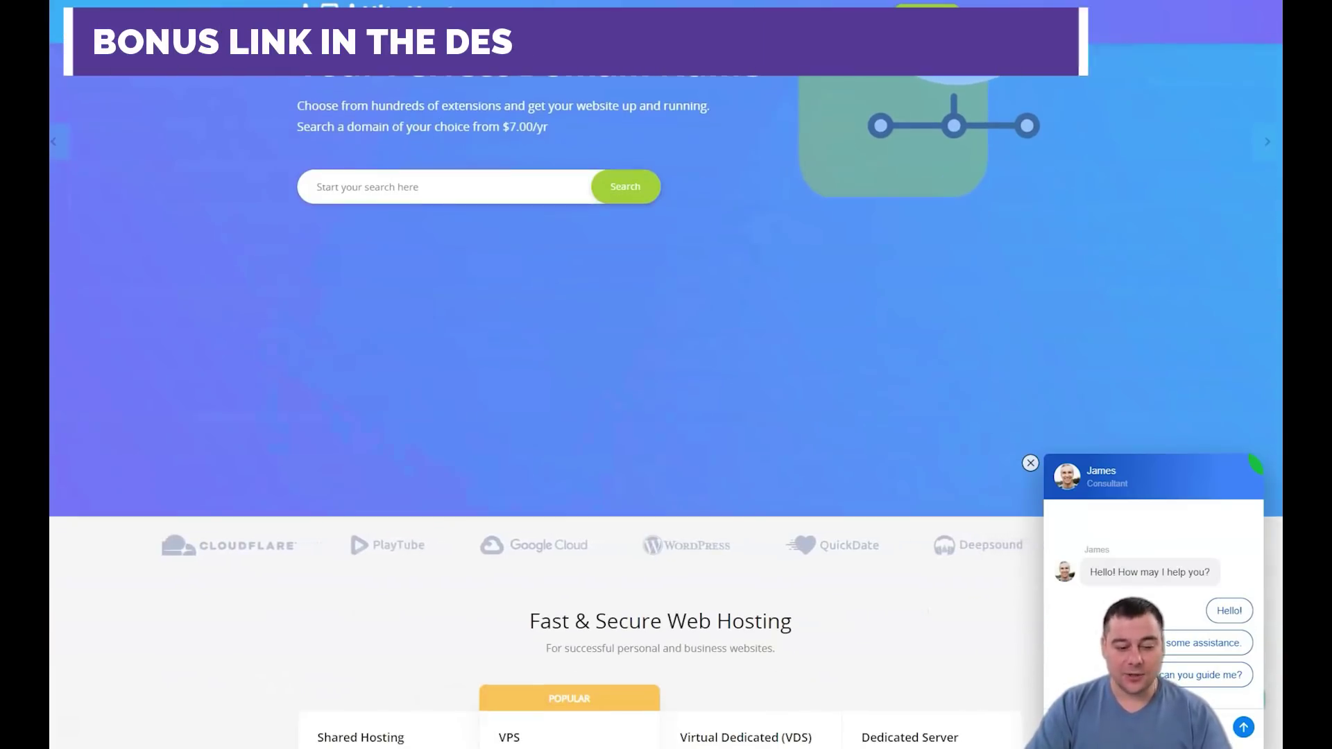
scroll(666, 374, down, 1)
scroll(667, 375, down, 1)
scroll(666, 375, down, 2)
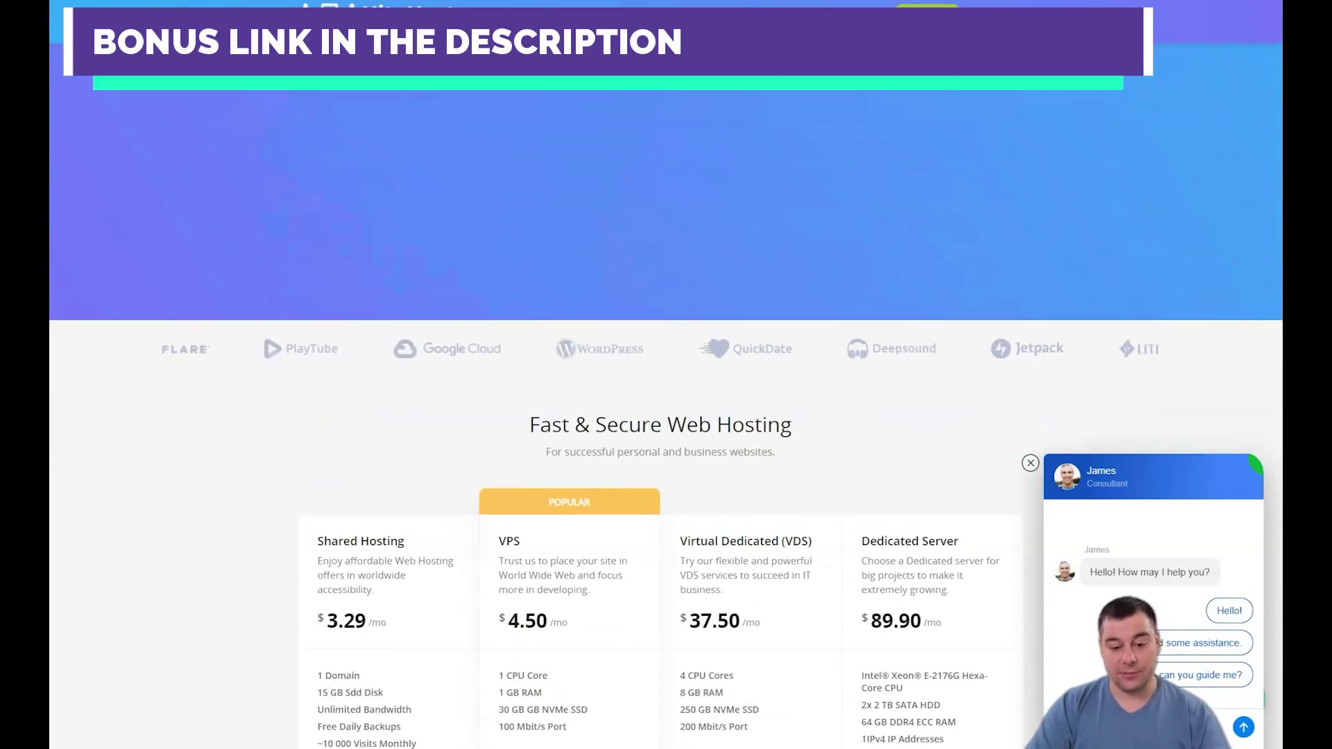
scroll(665, 375, down, 2)
scroll(666, 375, down, 1)
scroll(666, 374, down, 2)
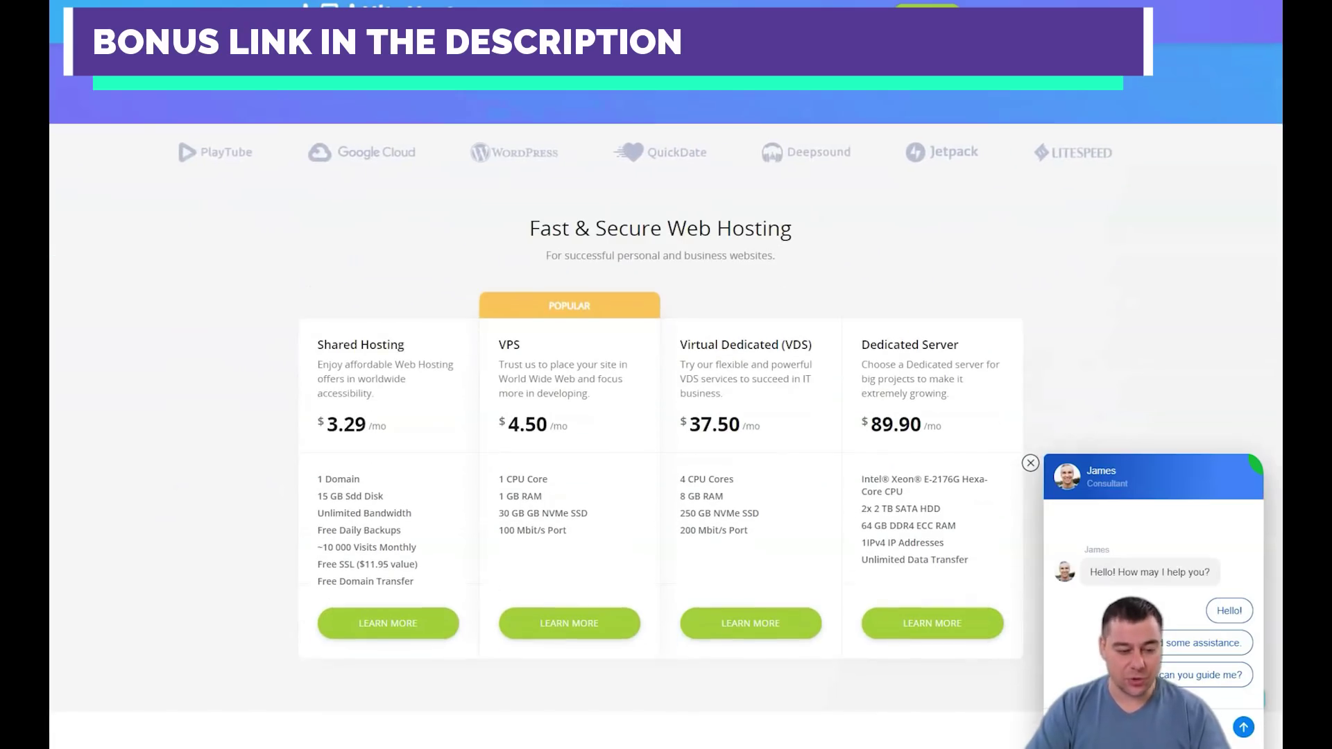
scroll(665, 375, down, 2)
scroll(666, 374, down, 1)
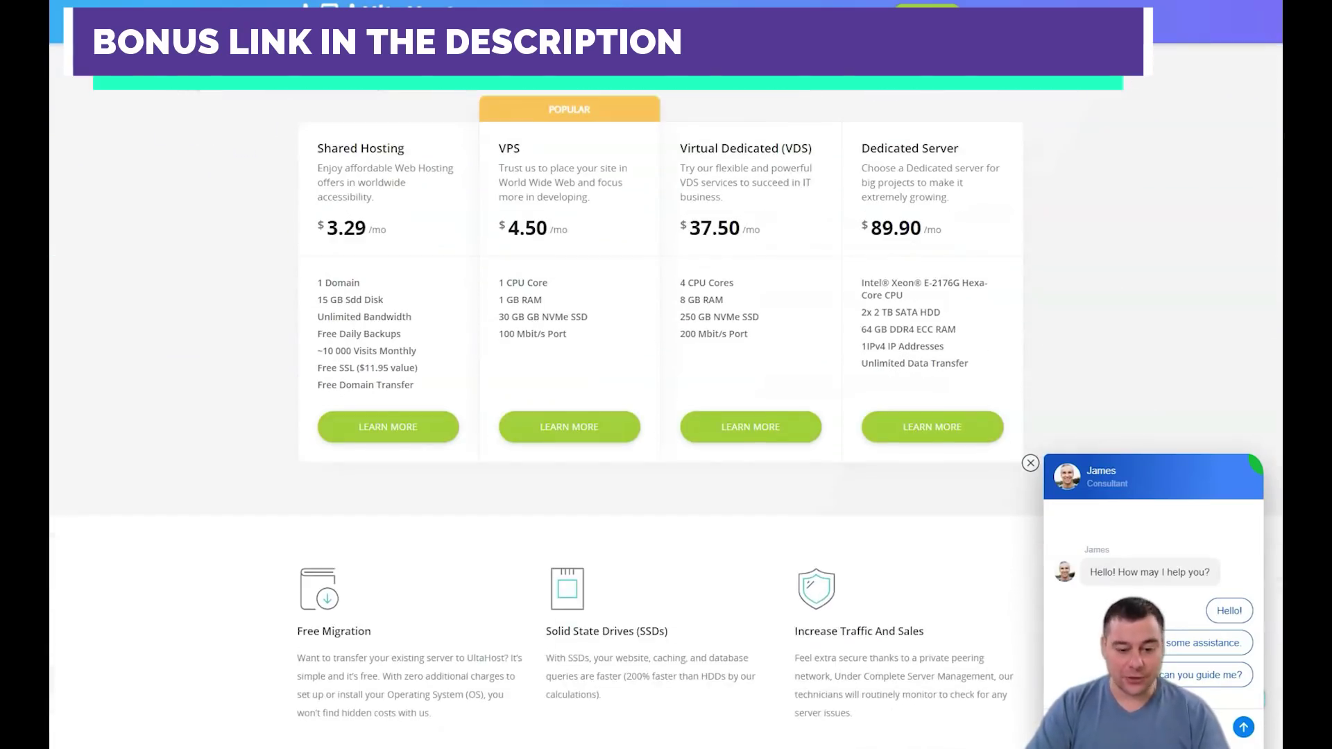
scroll(667, 375, down, 1)
scroll(665, 375, down, 1)
scroll(666, 374, down, 1)
scroll(667, 375, down, 1)
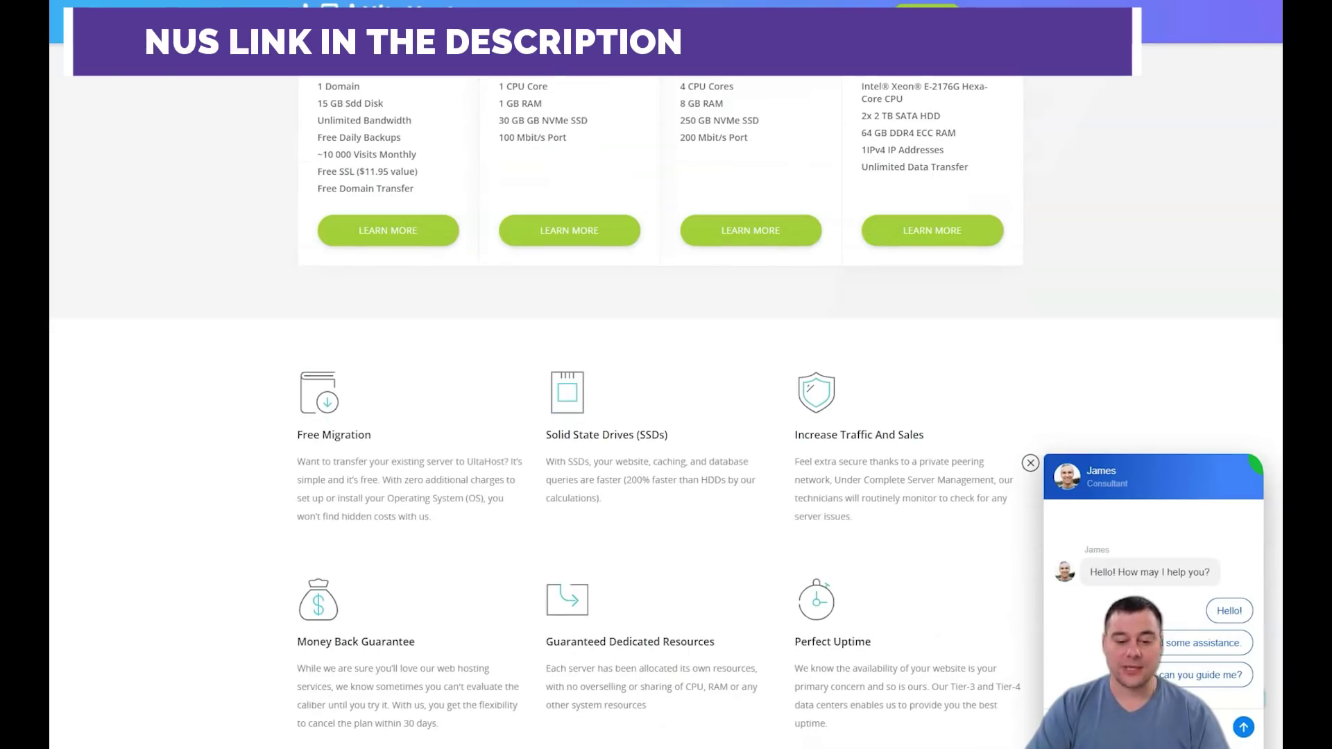
scroll(569, 208, down, 1)
scroll(570, 208, down, 1)
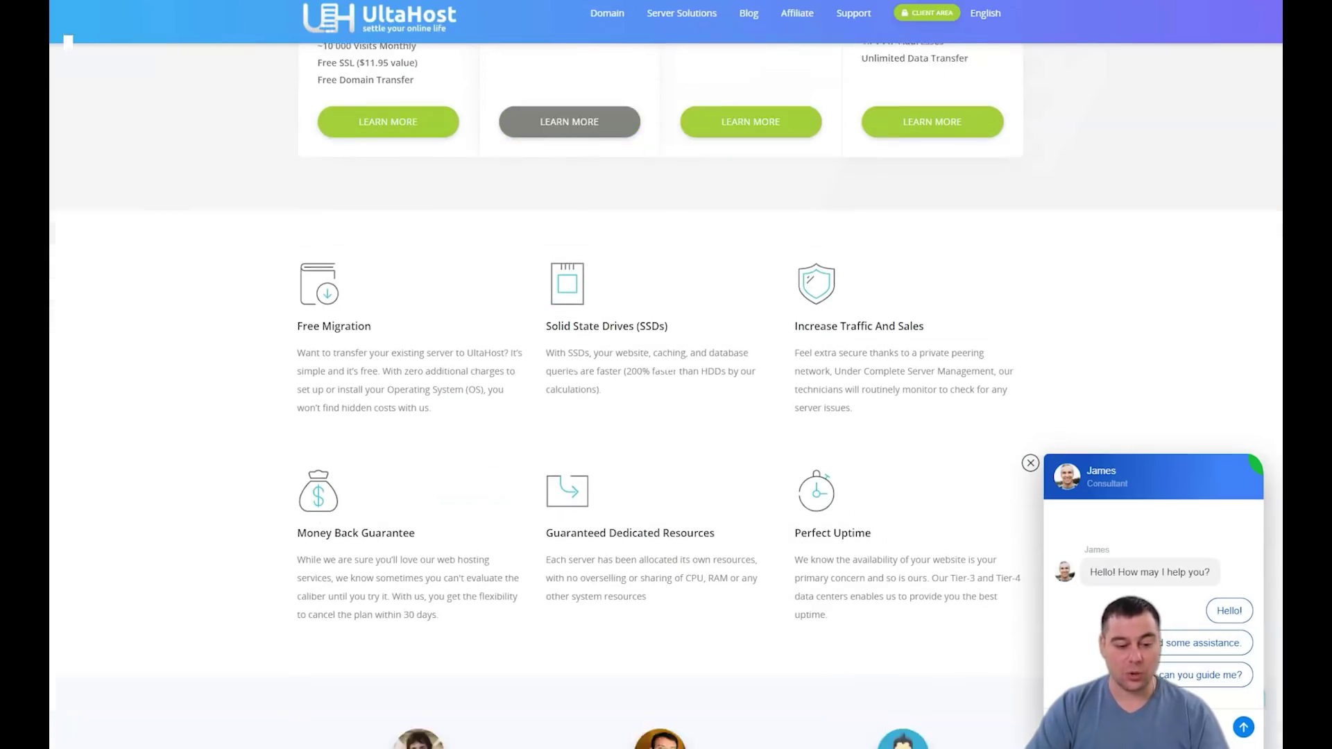
scroll(568, 208, down, 1)
scroll(569, 208, down, 1)
scroll(569, 208, down, 1)
scroll(569, 209, down, 1)
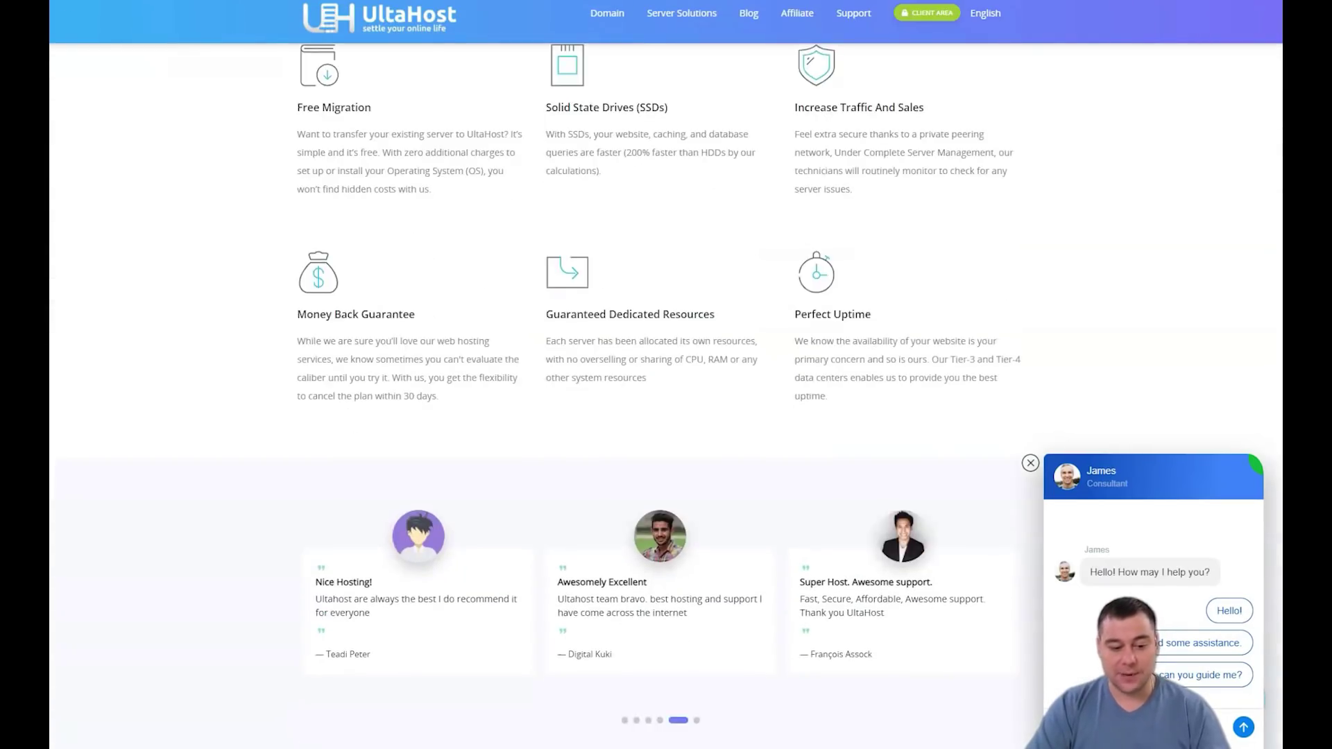
scroll(570, 208, down, 1)
scroll(568, 209, down, 2)
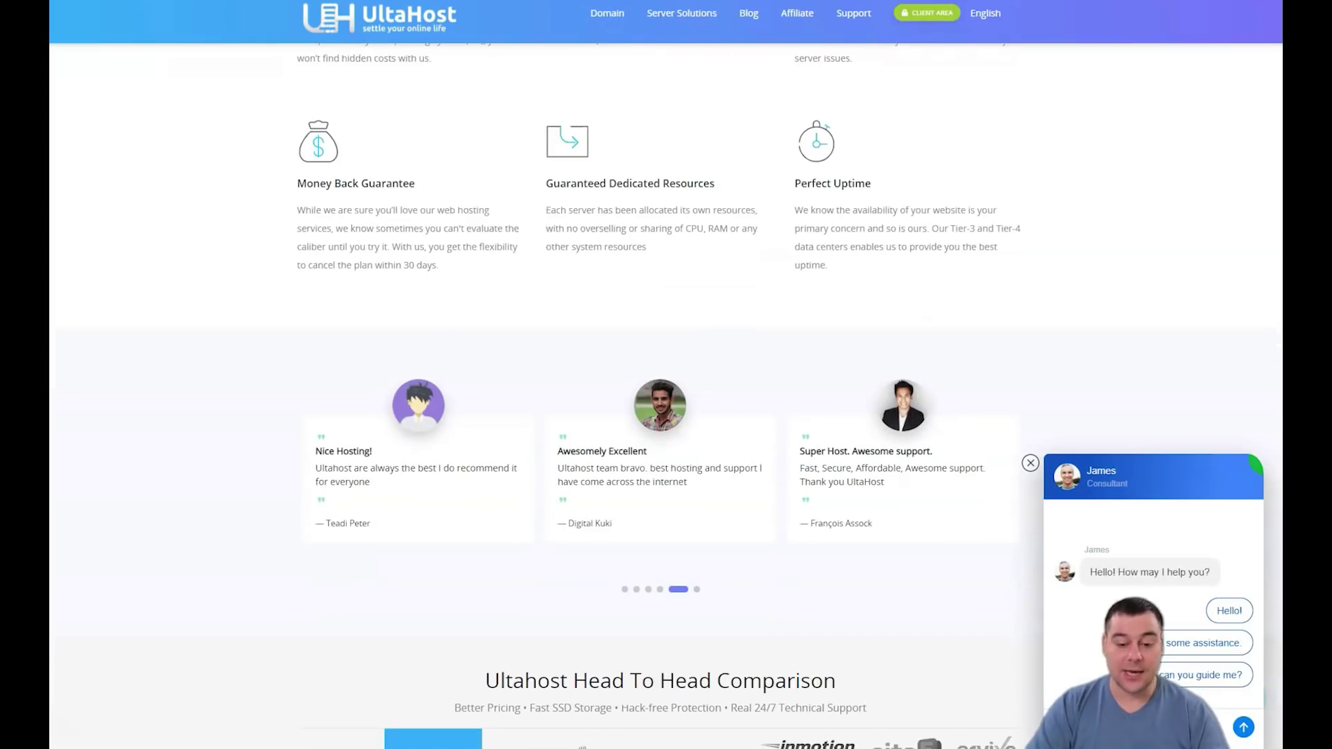
scroll(569, 208, down, 2)
scroll(569, 208, down, 1)
scroll(569, 208, down, 2)
scroll(570, 209, down, 1)
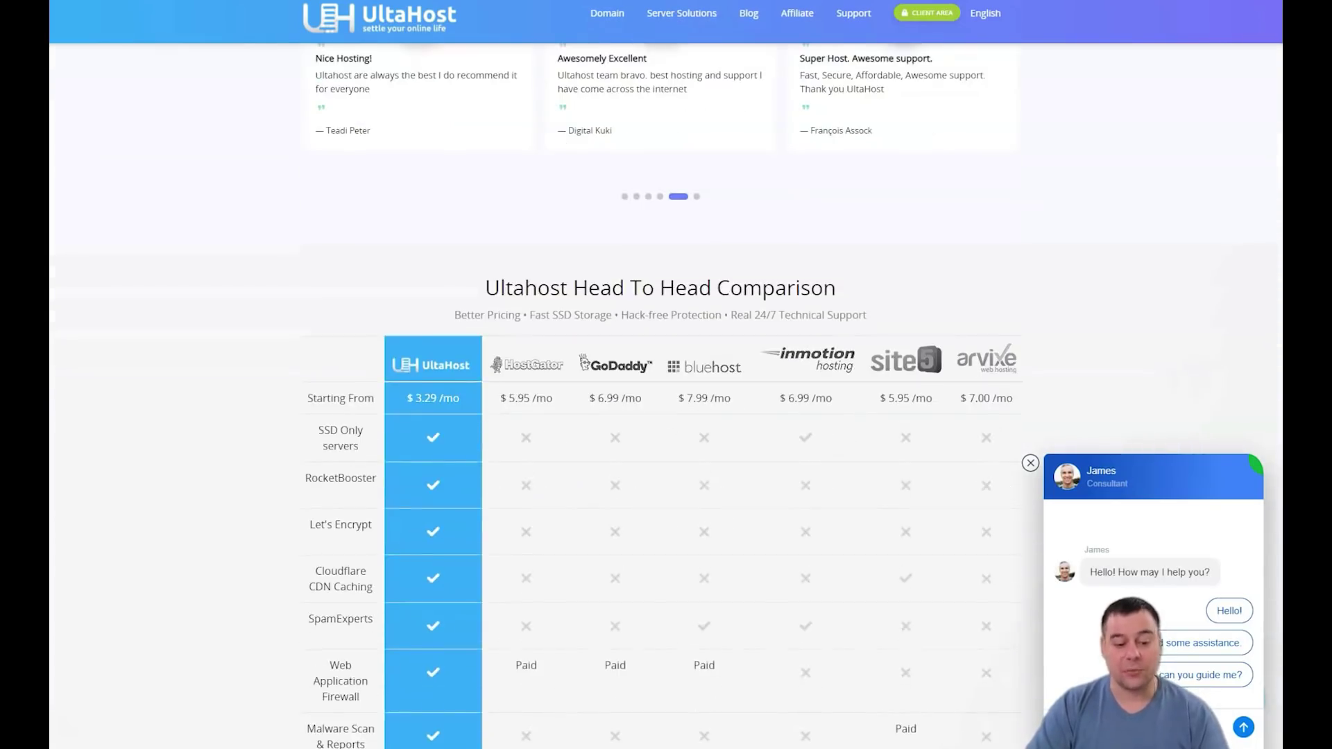
scroll(568, 208, down, 1)
scroll(569, 208, down, 1)
scroll(570, 208, down, 1)
scroll(570, 208, down, 2)
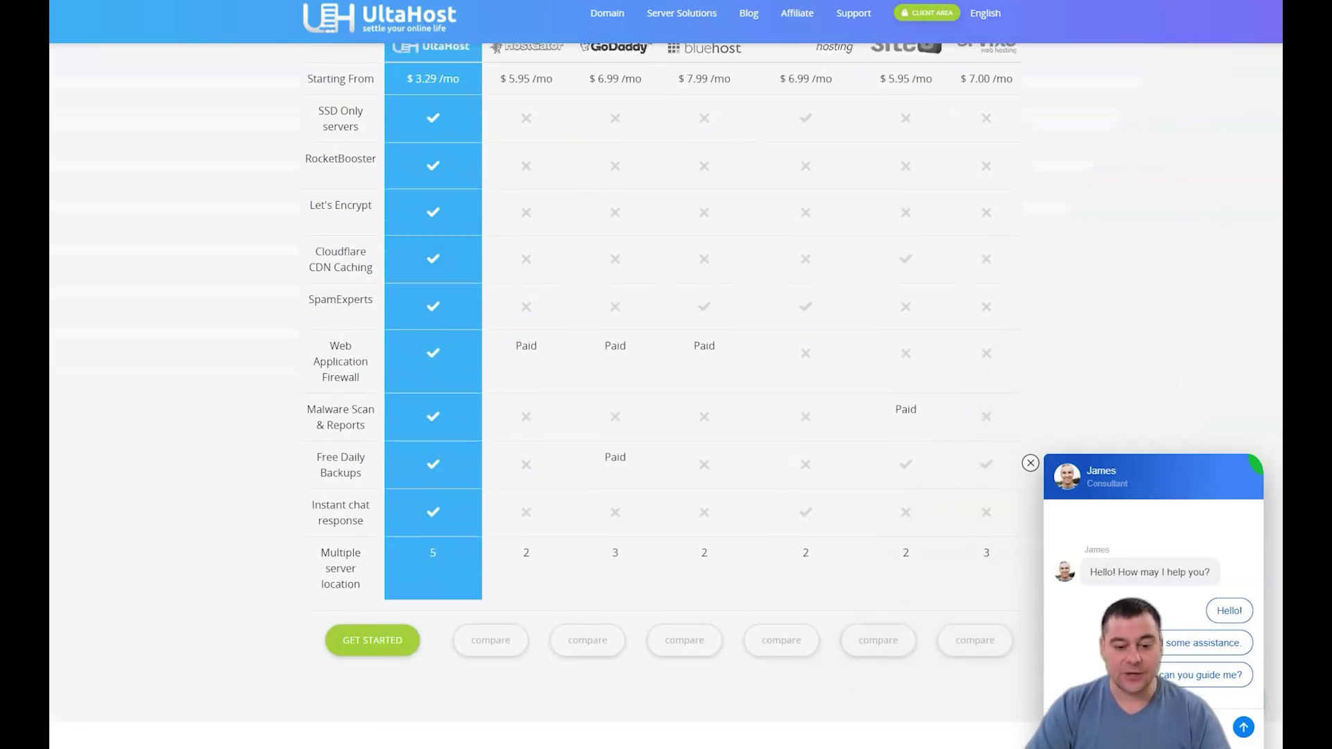
scroll(570, 208, down, 1)
scroll(569, 209, down, 2)
scroll(570, 208, down, 1)
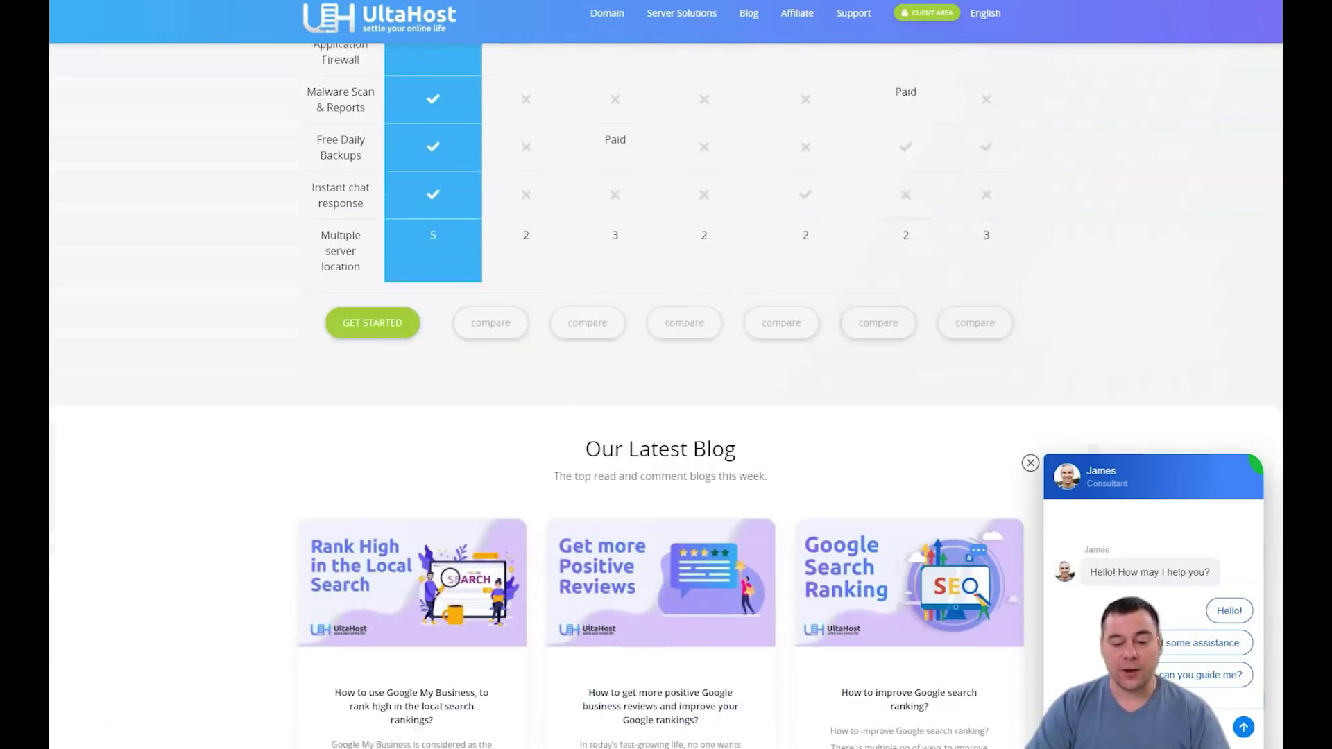